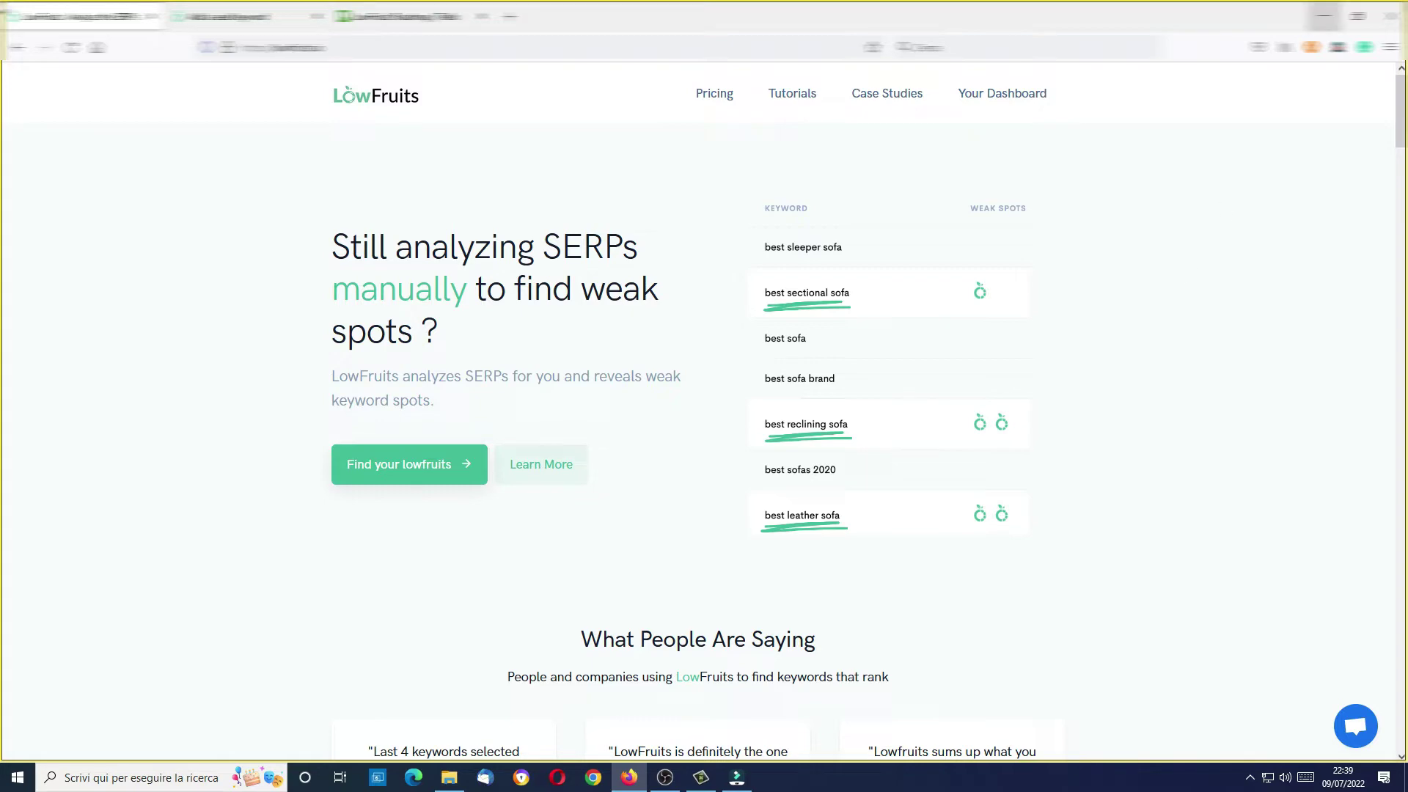
# Step: Review the pay-as-you-go credit prices and the monthly Standard and Premium subscription plans on the LowFruits homepage
pyautogui.moveTo(1400, 125); pyautogui.dragTo(1401, 531)
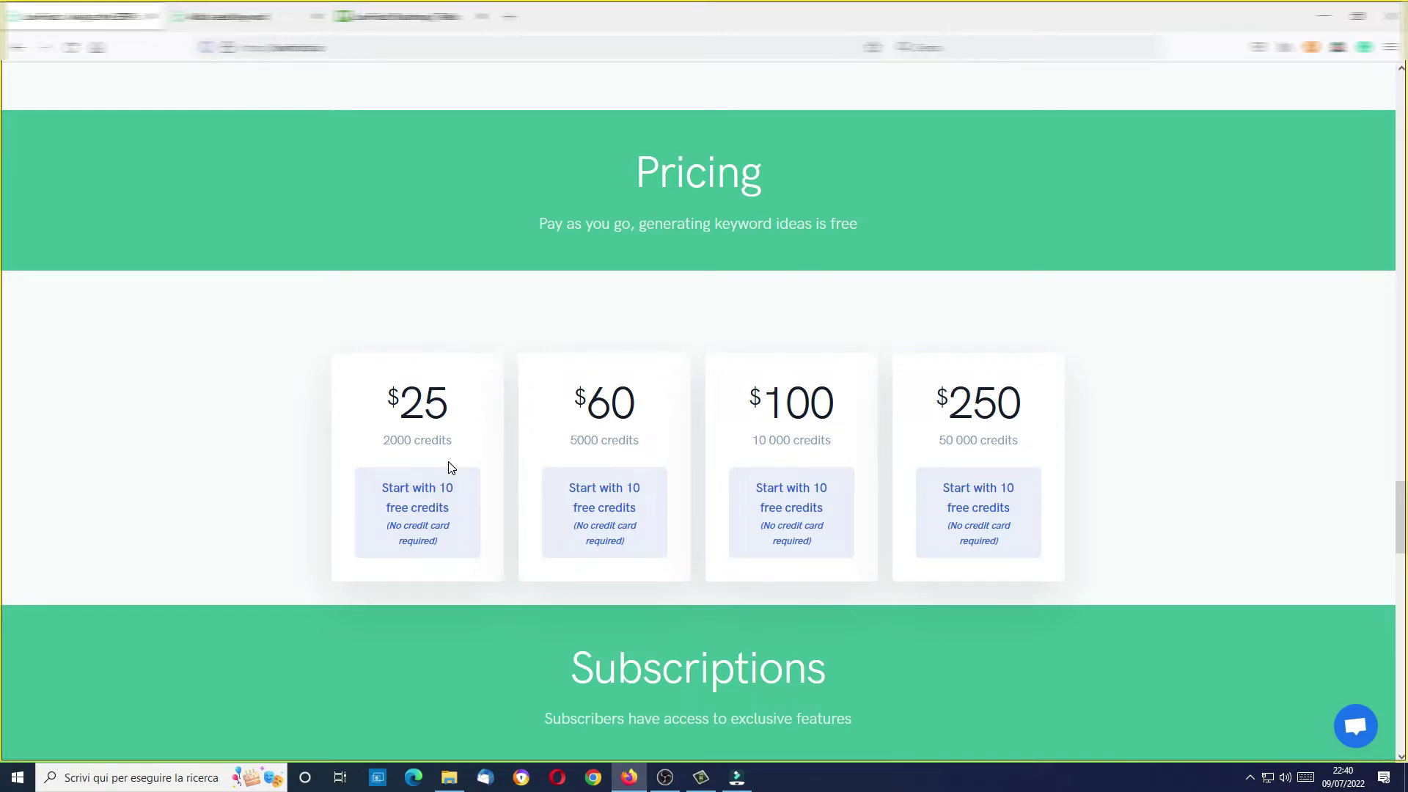
pyautogui.scroll(-1, 469, 455)
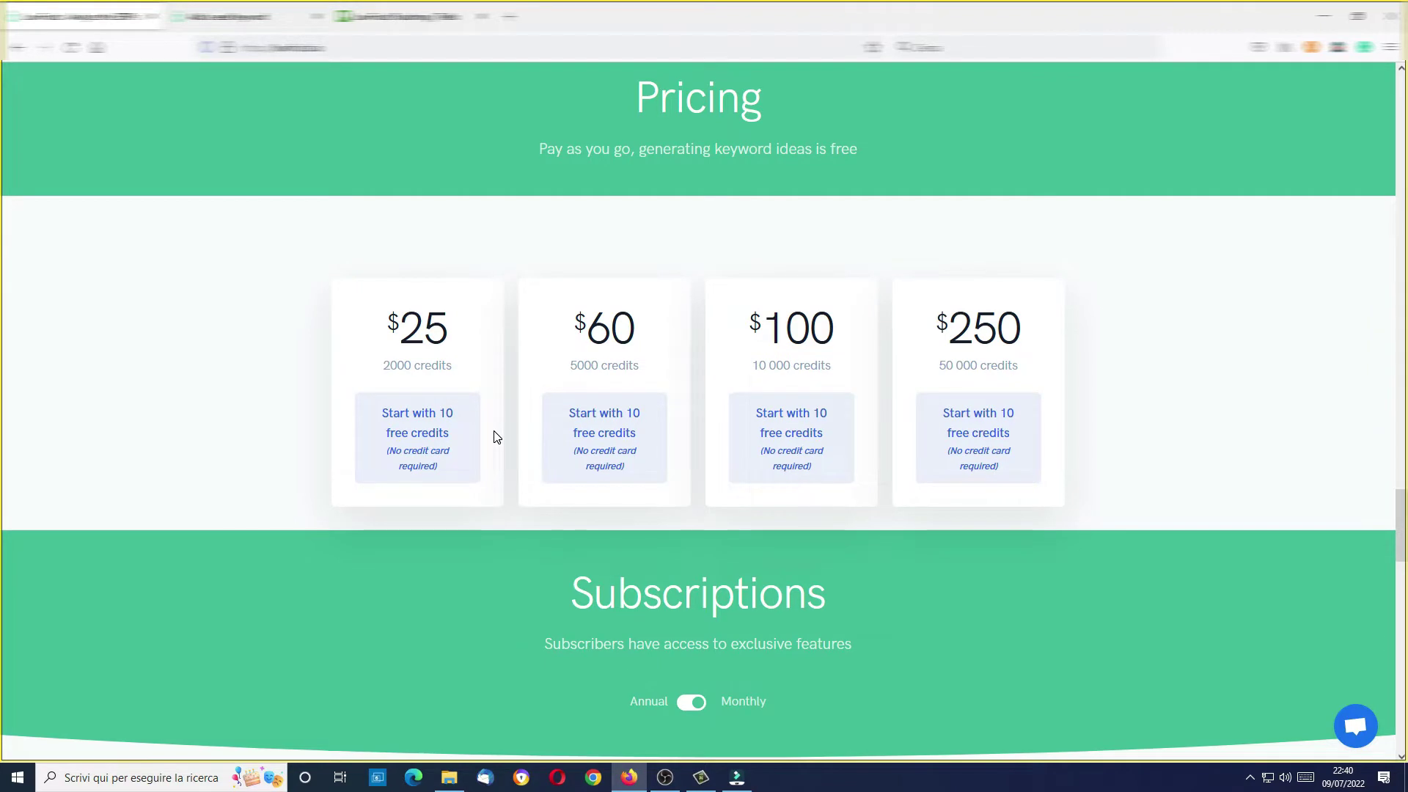
pyautogui.scroll(-6, 493, 435)
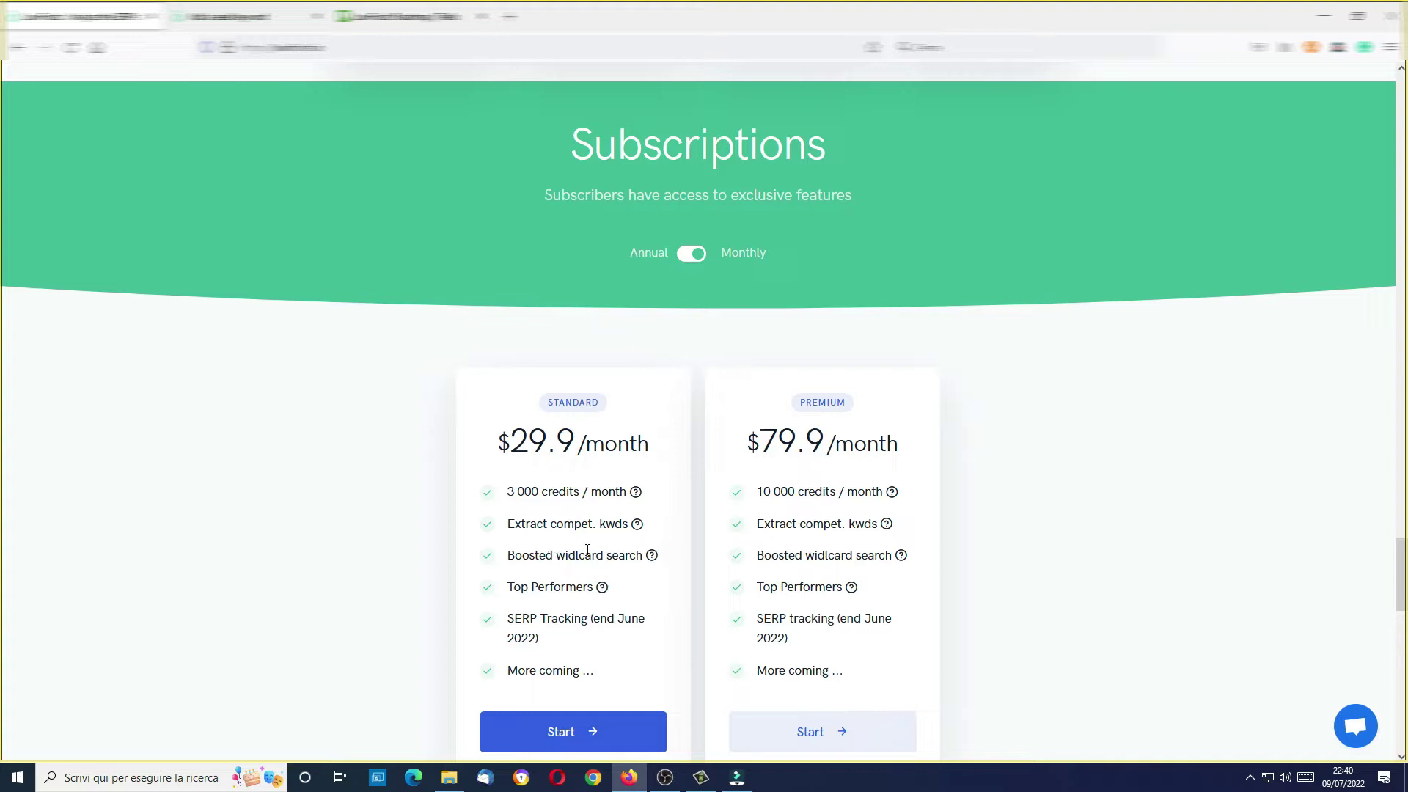
pyautogui.scroll(1, 597, 543)
pyautogui.scroll(-1, 598, 544)
pyautogui.scroll(6, 710, 474)
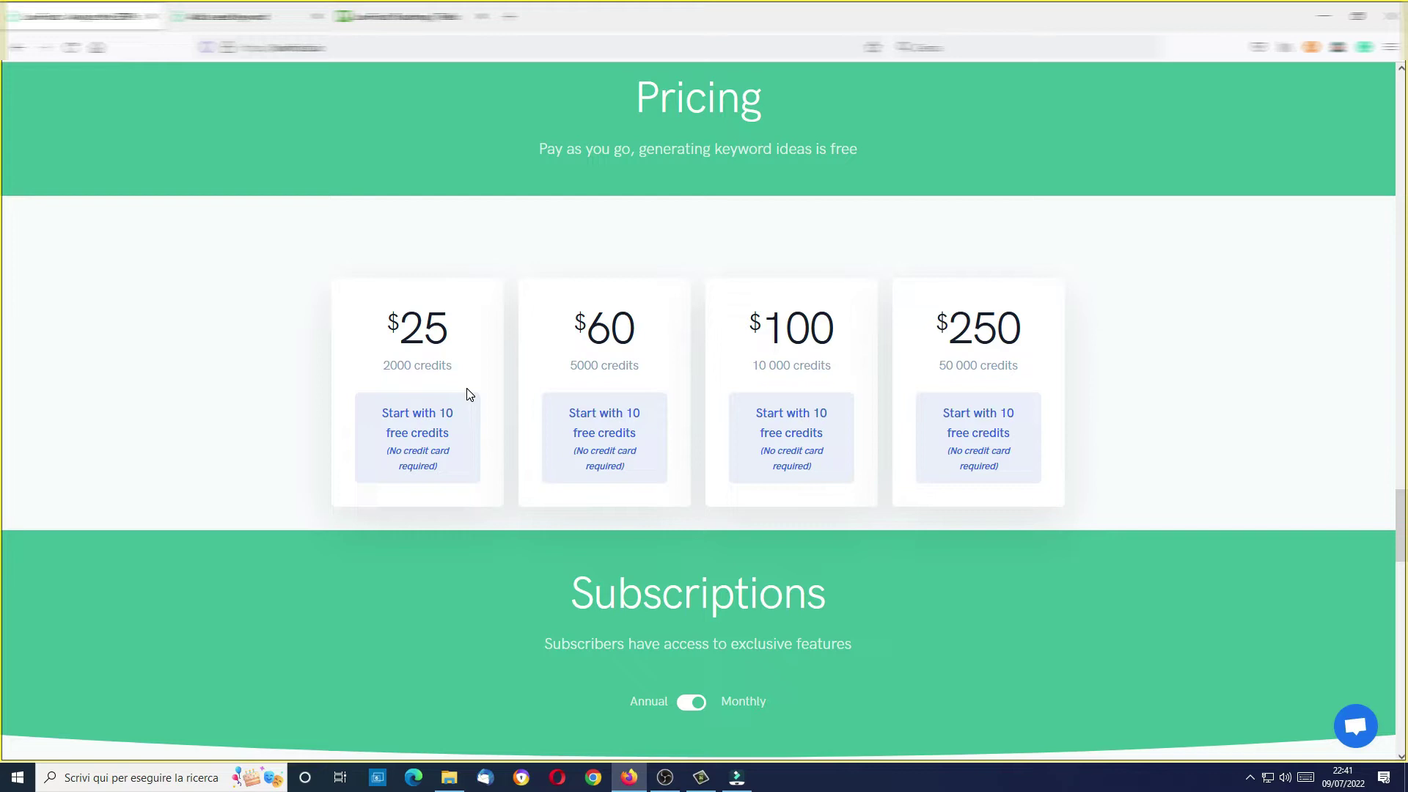
# Step: Switch to the Keyword Finder page, read through the product update announcements back to the newest one, and close them
pyautogui.hotkey('ctrl', 'Tab')
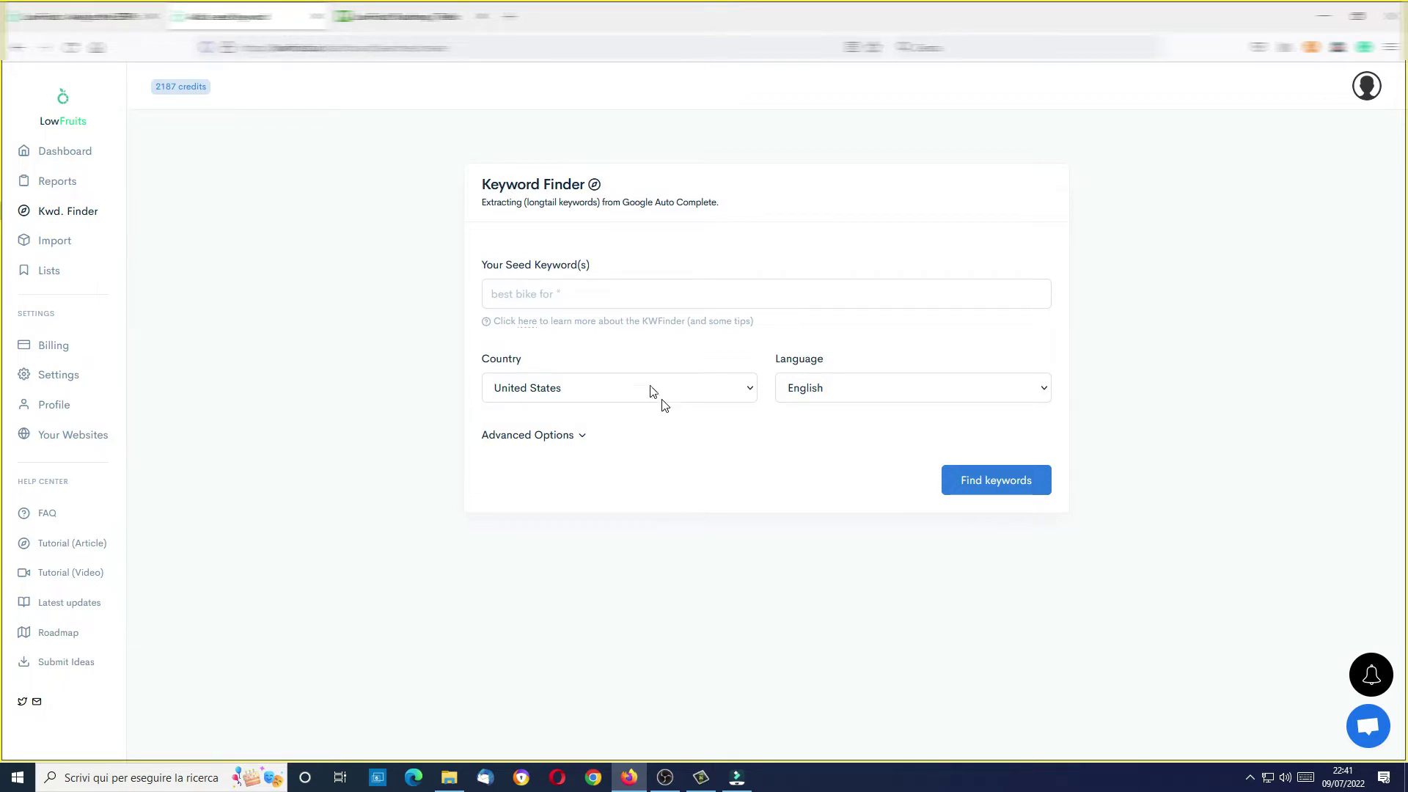
pyautogui.click(1373, 679)
pyautogui.scroll(-5, 1399, 242)
pyautogui.scroll(-10, 1404, 337)
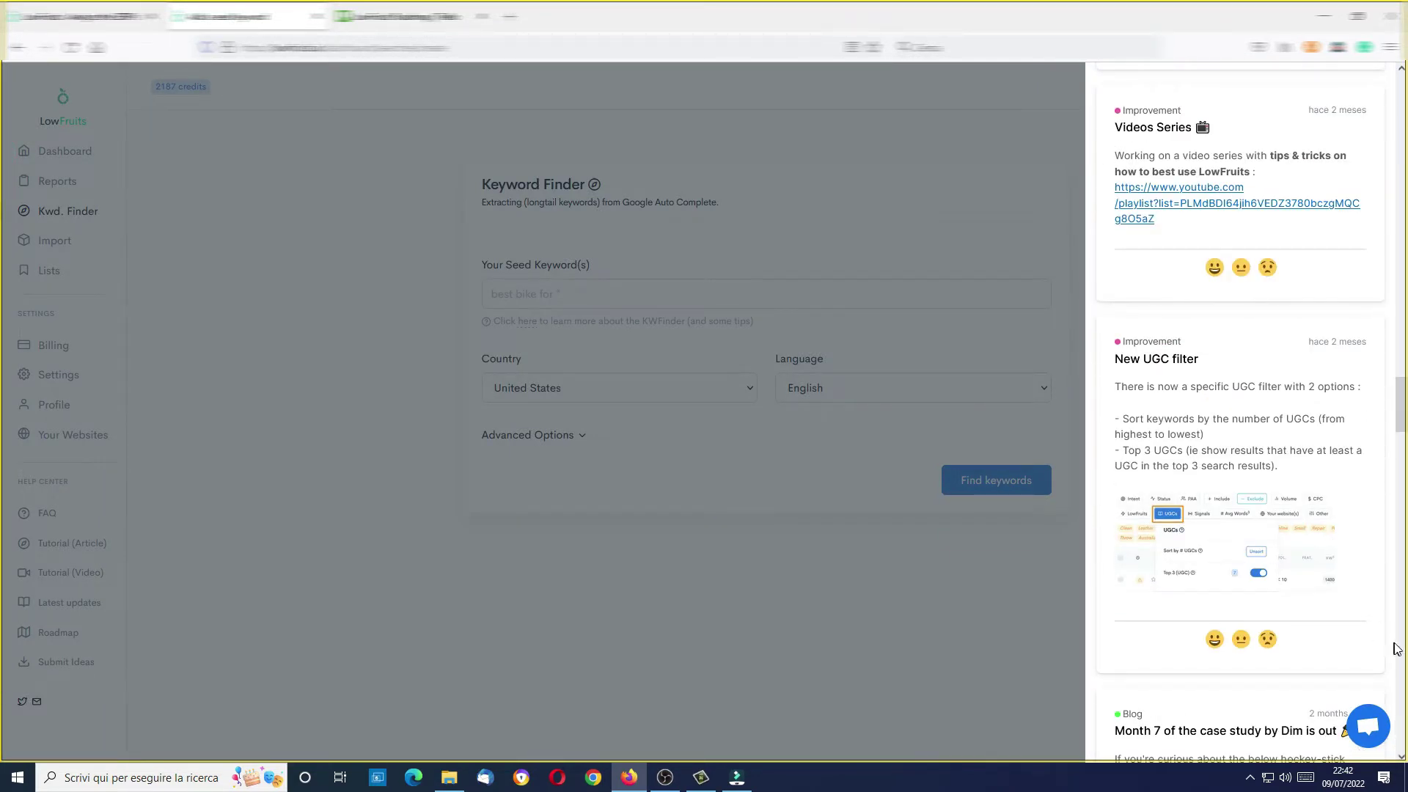
pyautogui.moveTo(1400, 404); pyautogui.dragTo(1401, 429)
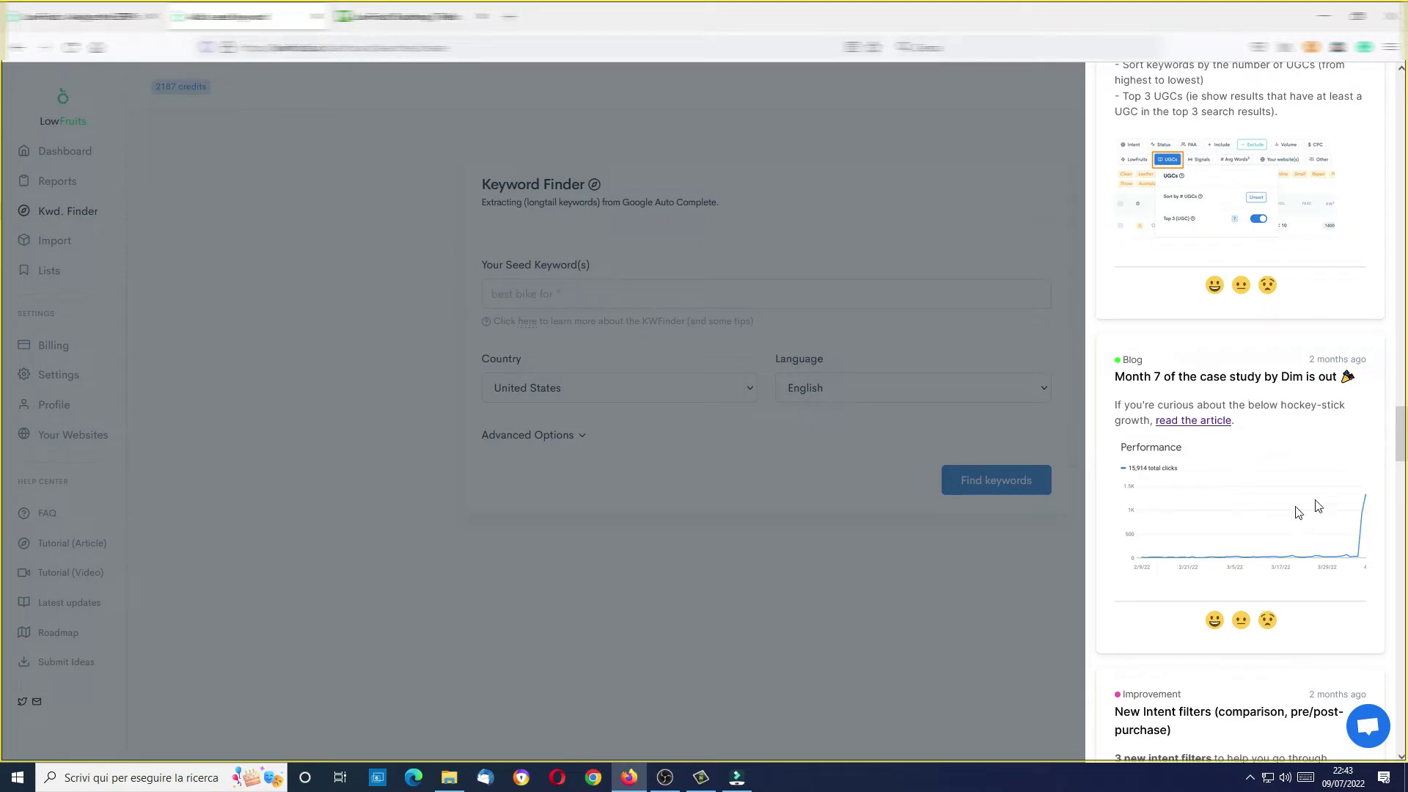
pyautogui.moveTo(1401, 444); pyautogui.dragTo(1402, 369)
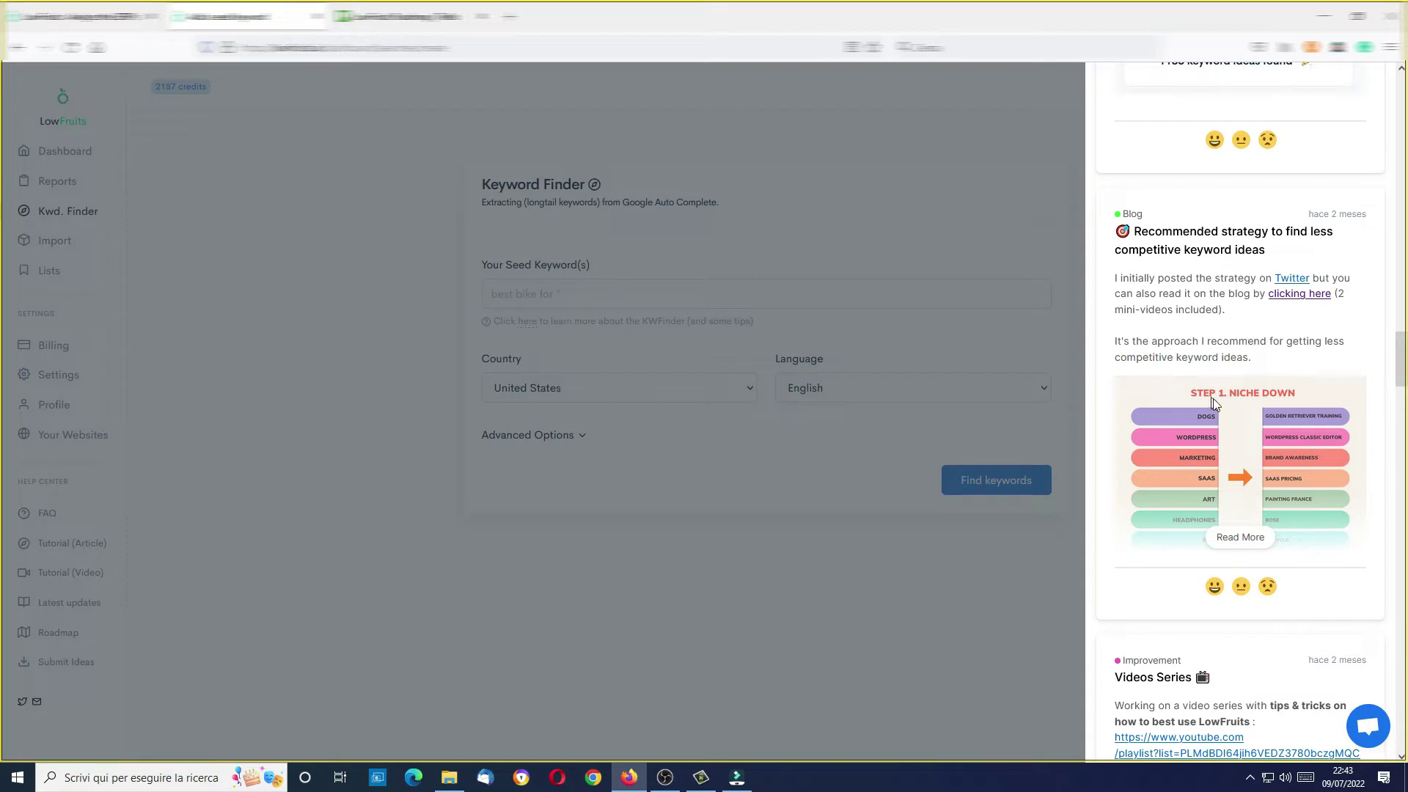
pyautogui.moveTo(1400, 374); pyautogui.dragTo(1401, 336)
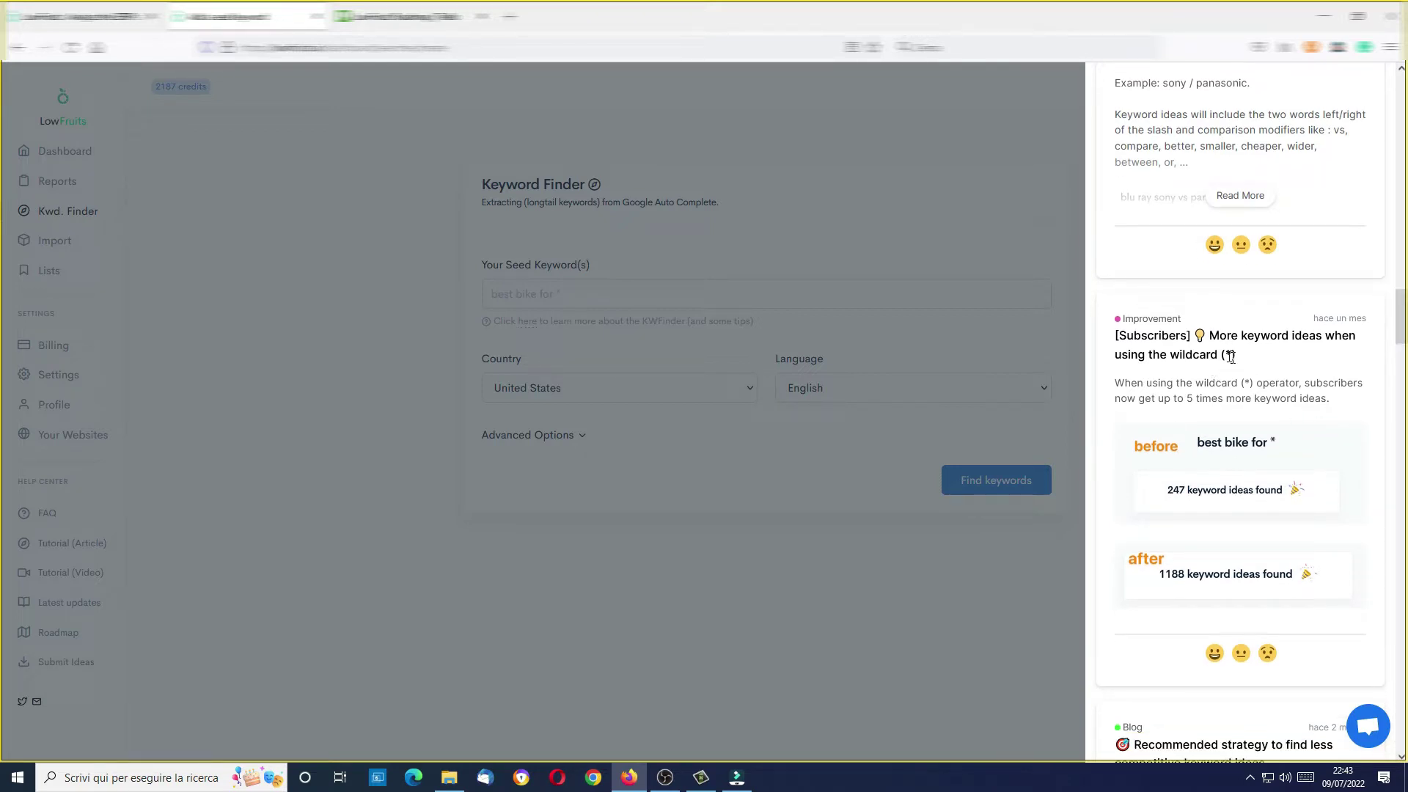
pyautogui.moveTo(1400, 328); pyautogui.dragTo(1399, 254)
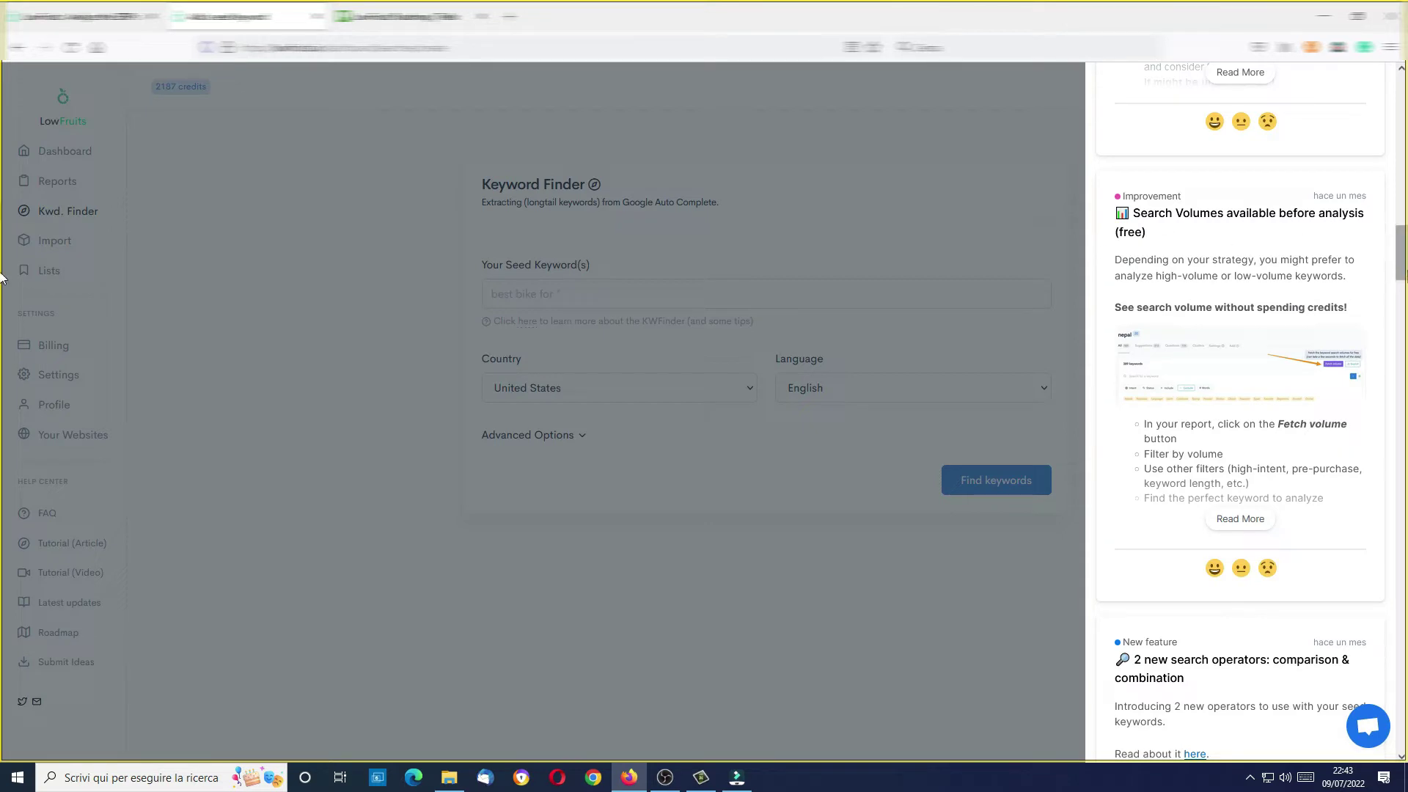
pyautogui.scroll(5, 1400, 239)
pyautogui.scroll(3, 1400, 238)
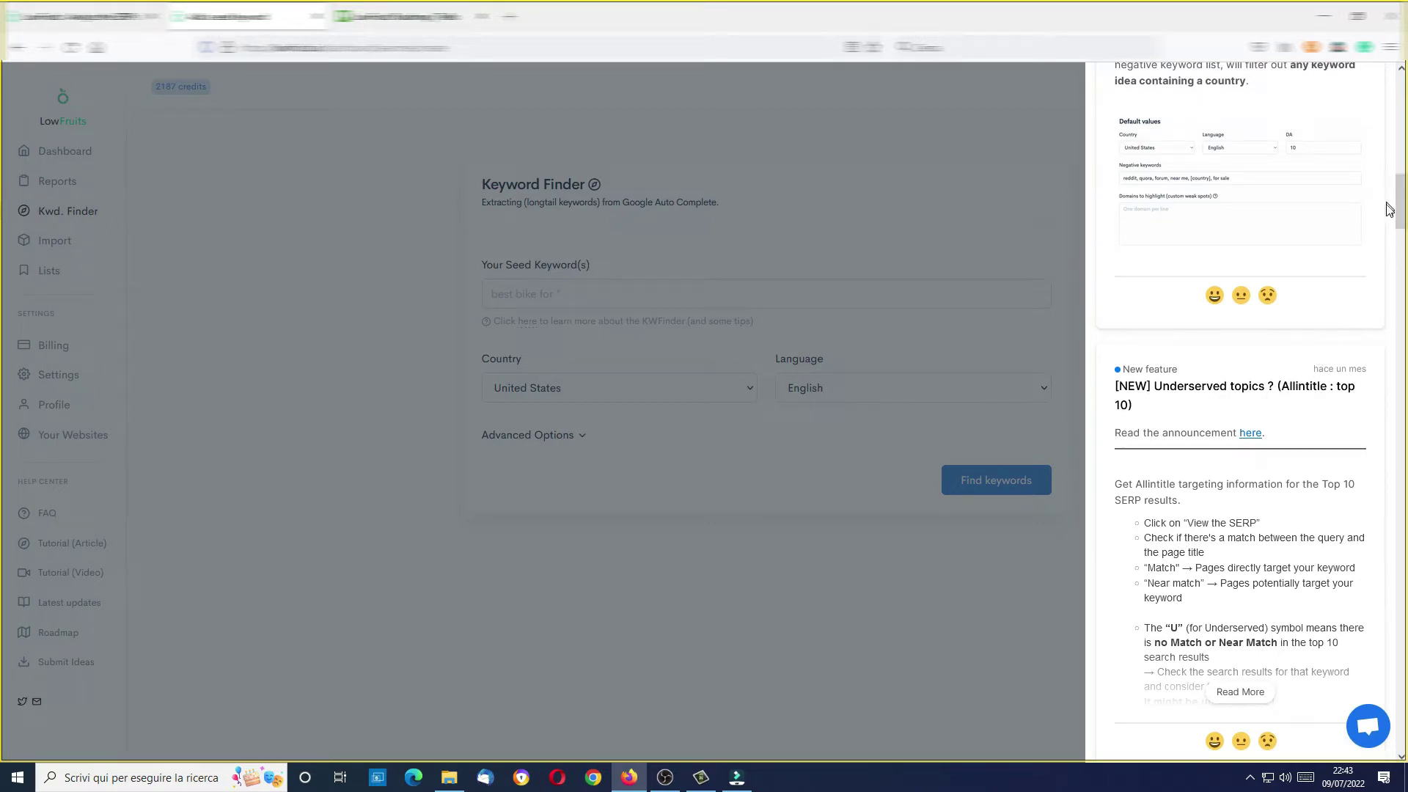
pyautogui.moveTo(1401, 205); pyautogui.dragTo(1402, 134)
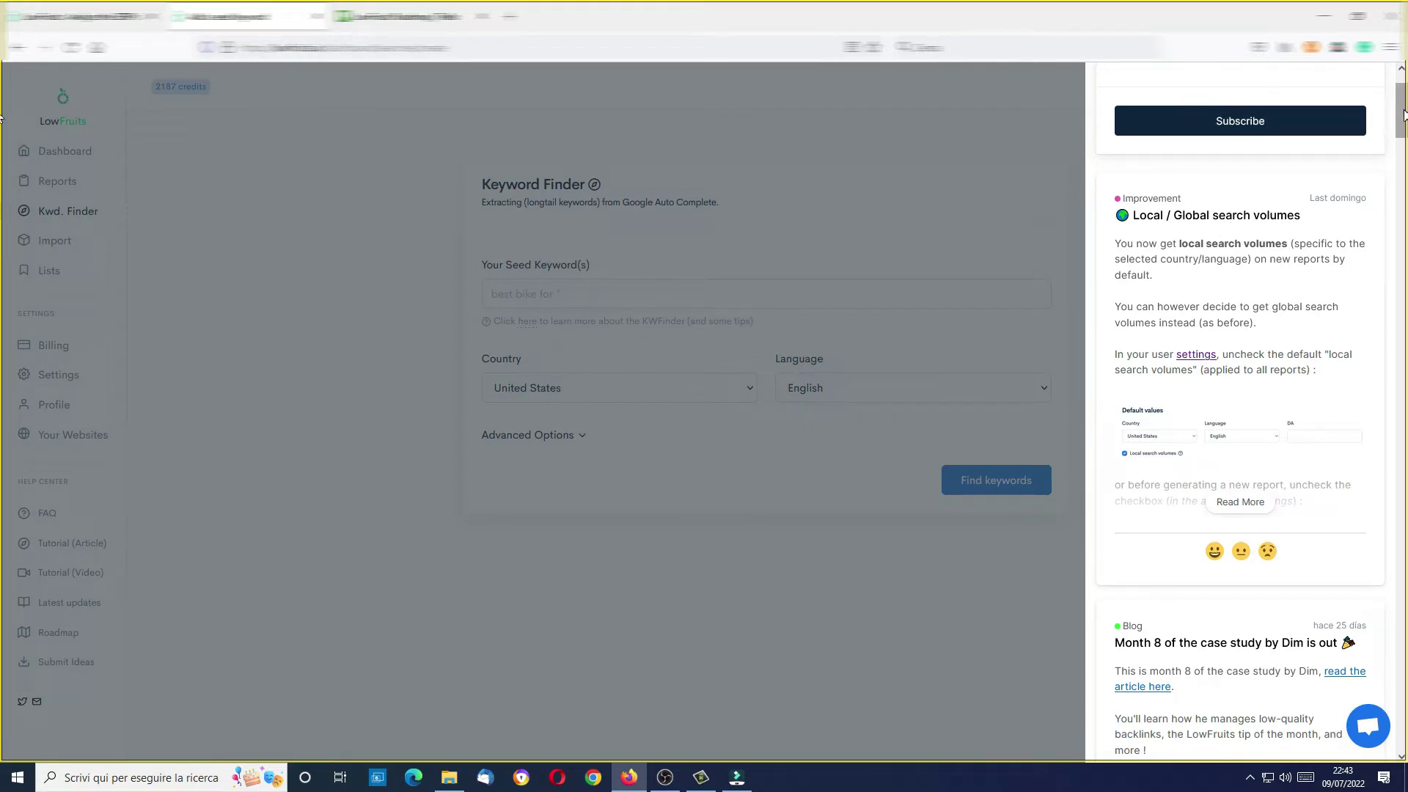
pyautogui.scroll(2, 1390, 96)
pyautogui.click(1375, 90)
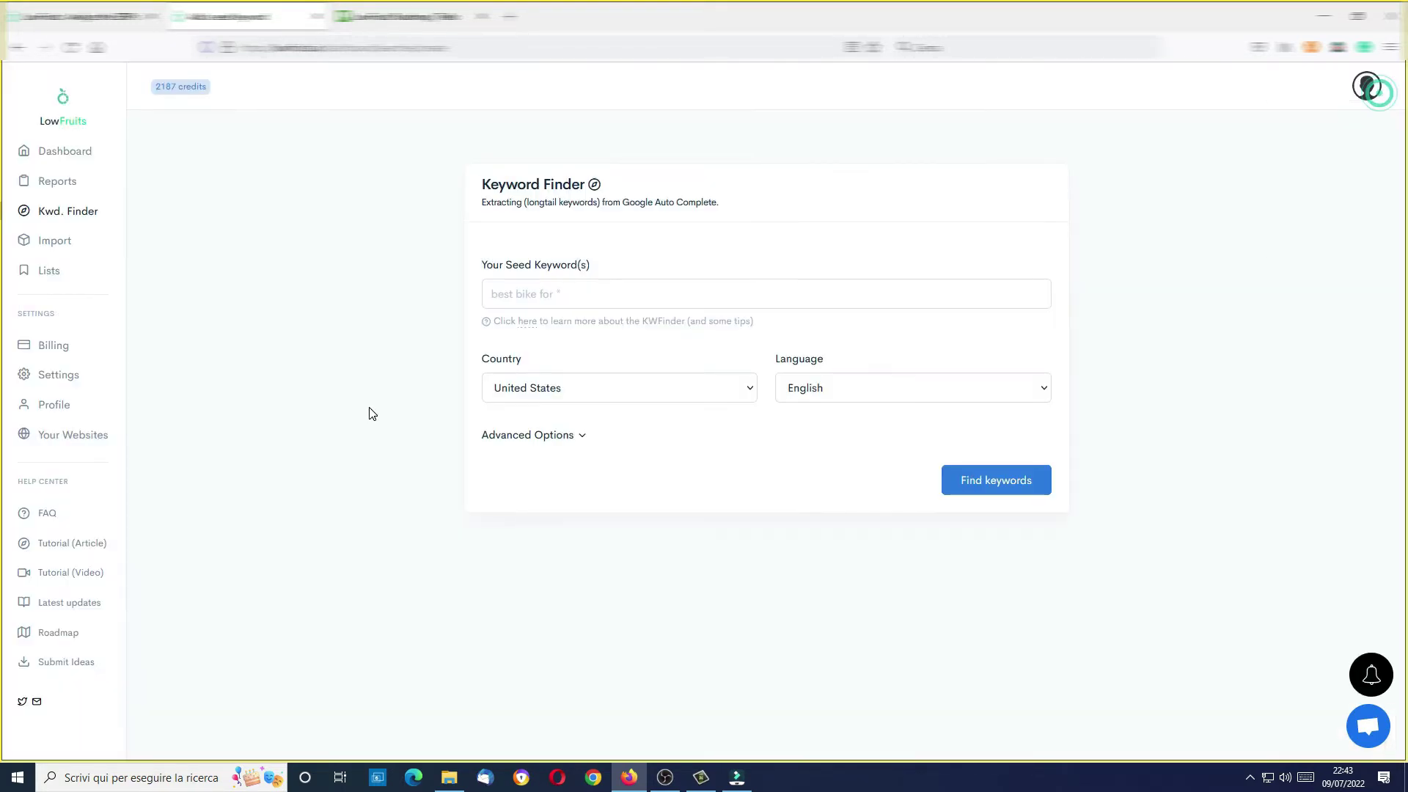
# Step: Show the Keyword Finder tips, read them from niching down to negative keywords, and hide them again
pyautogui.click(526, 323)
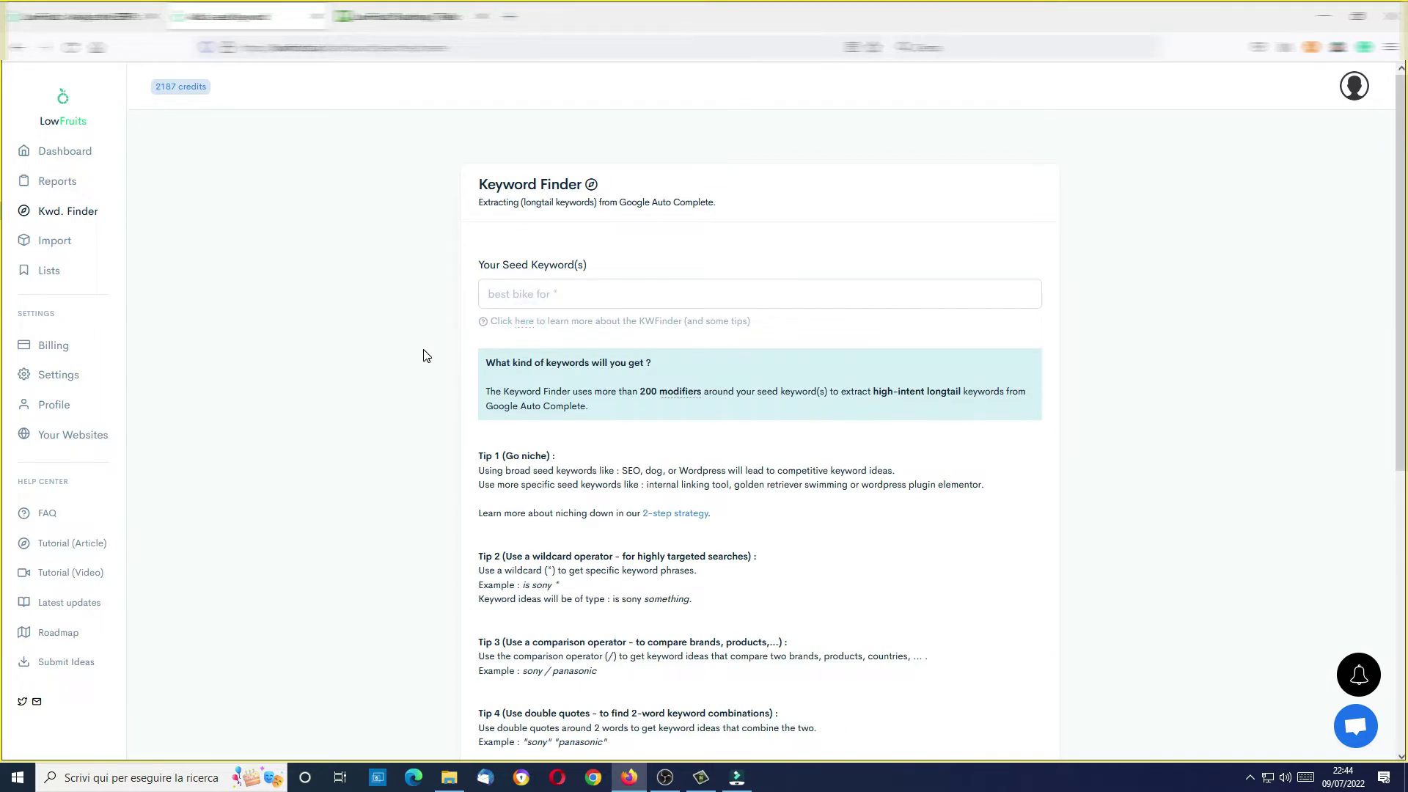
pyautogui.scroll(-2, 426, 355)
pyautogui.scroll(1, 427, 355)
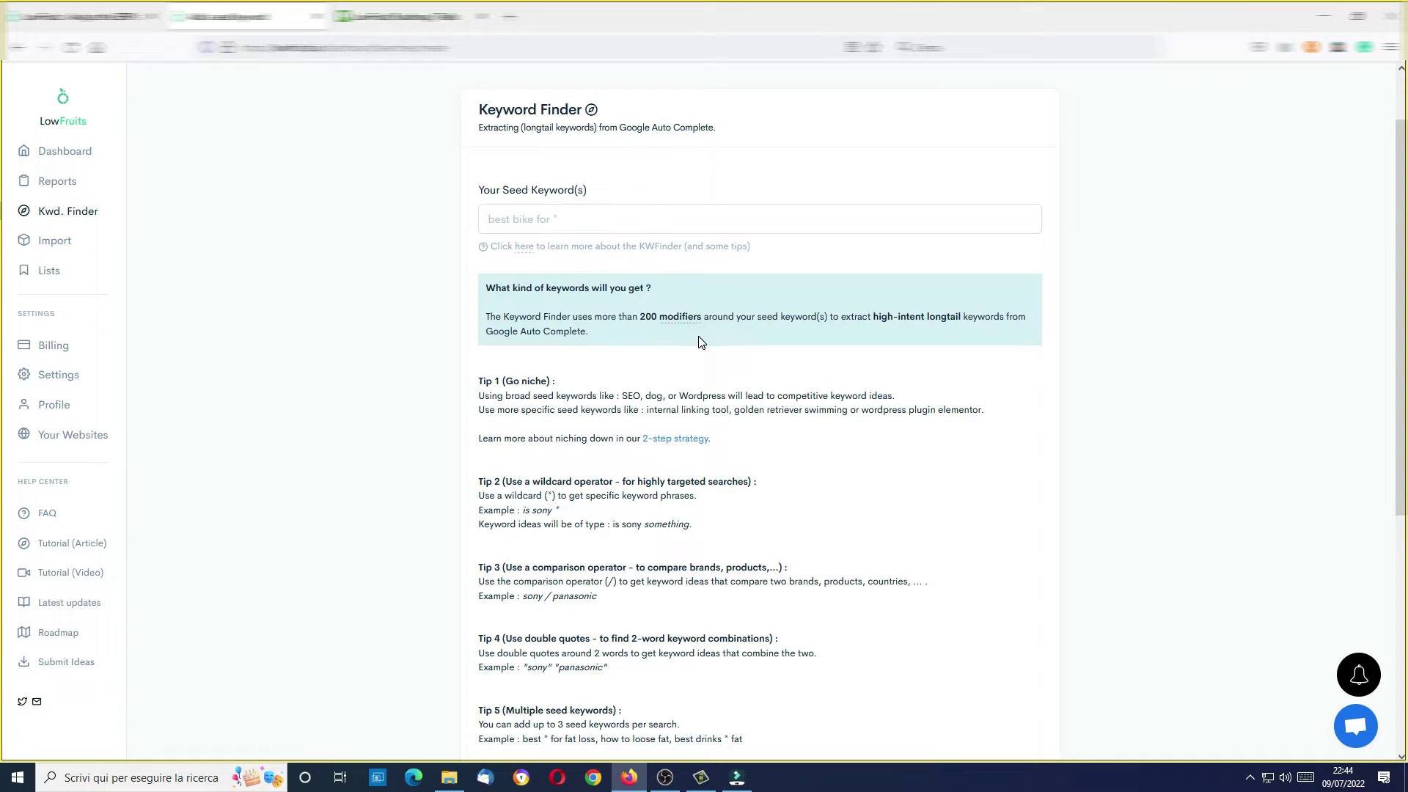
pyautogui.scroll(-1, 694, 361)
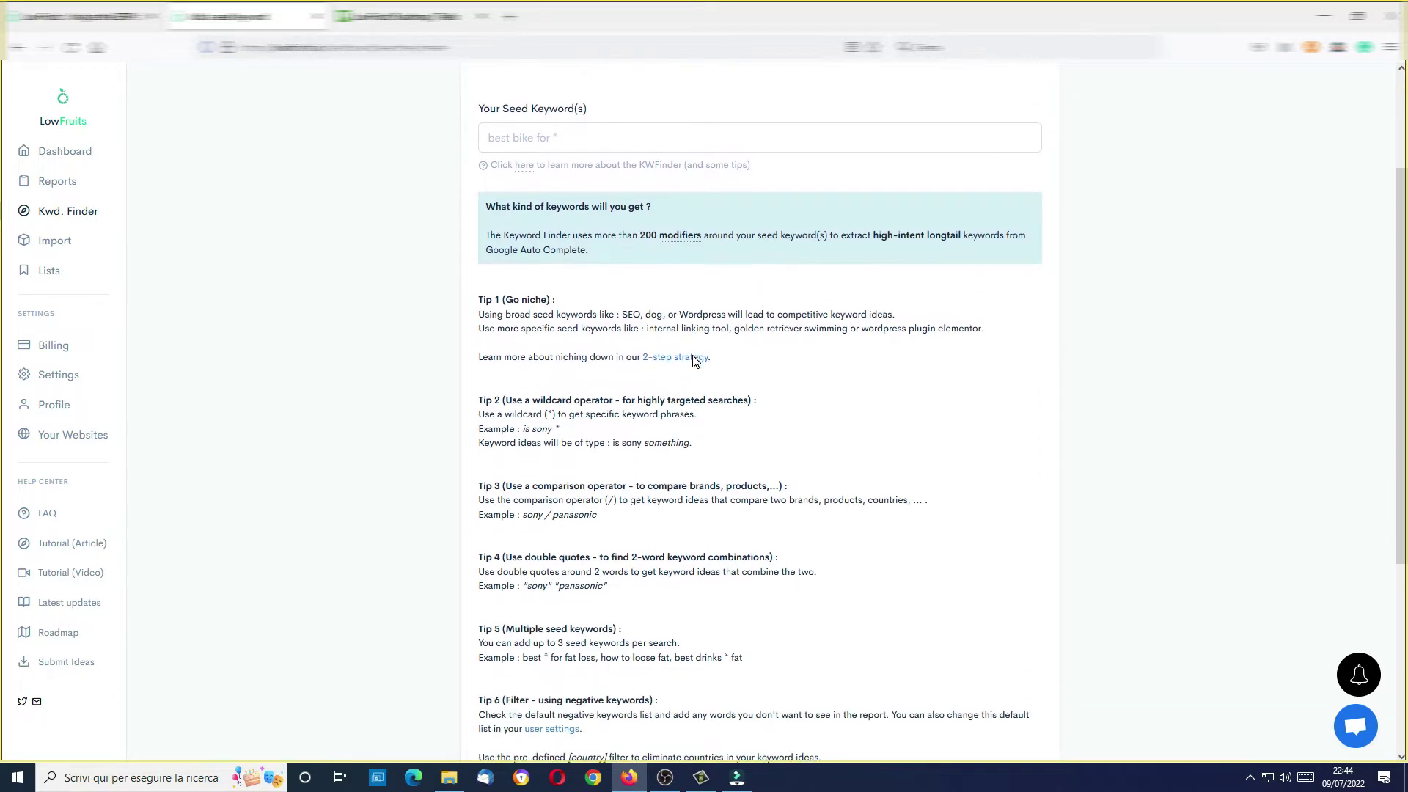
pyautogui.scroll(-1, 694, 361)
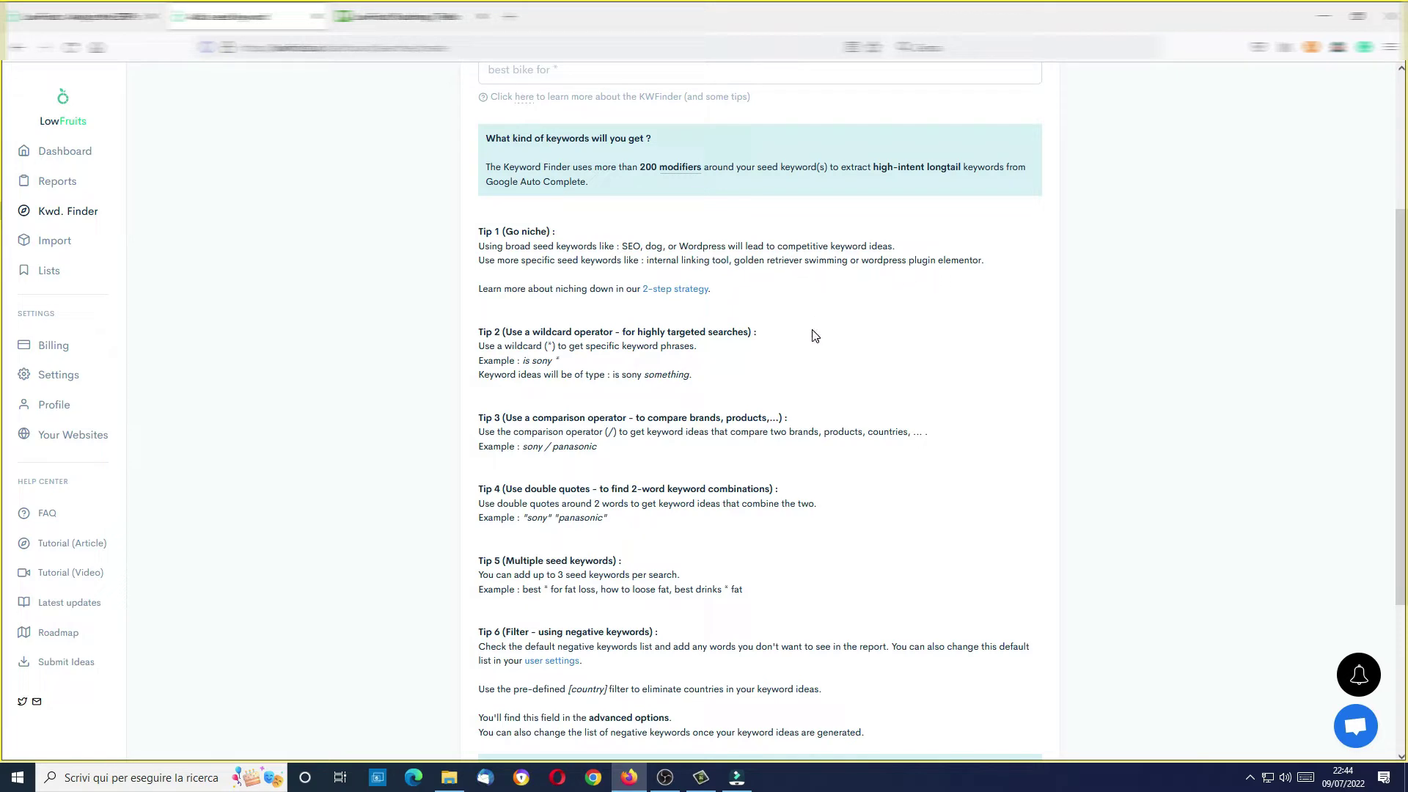
pyautogui.doubleClick(551, 345)
pyautogui.scroll(-1, 777, 522)
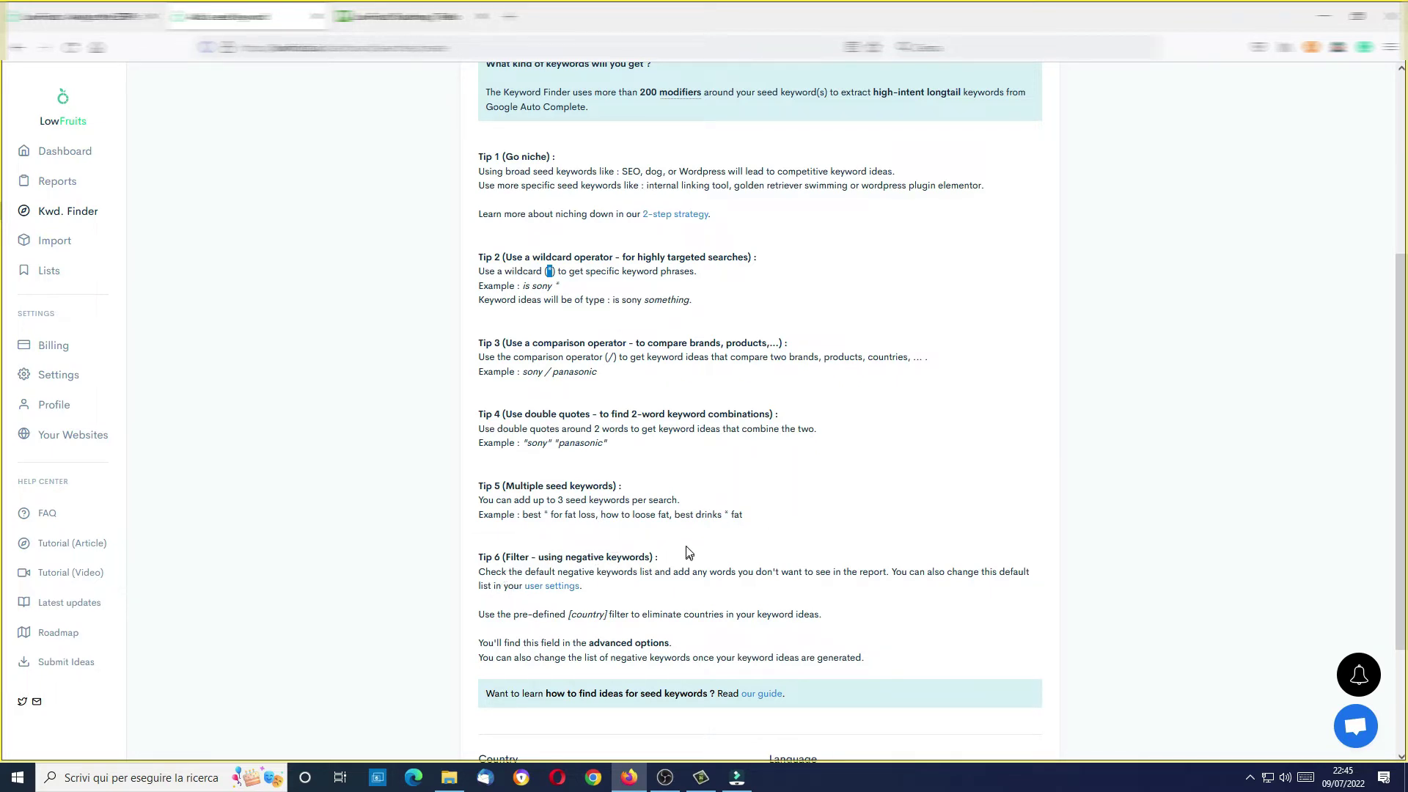
pyautogui.scroll(5, 688, 555)
pyautogui.click(526, 320)
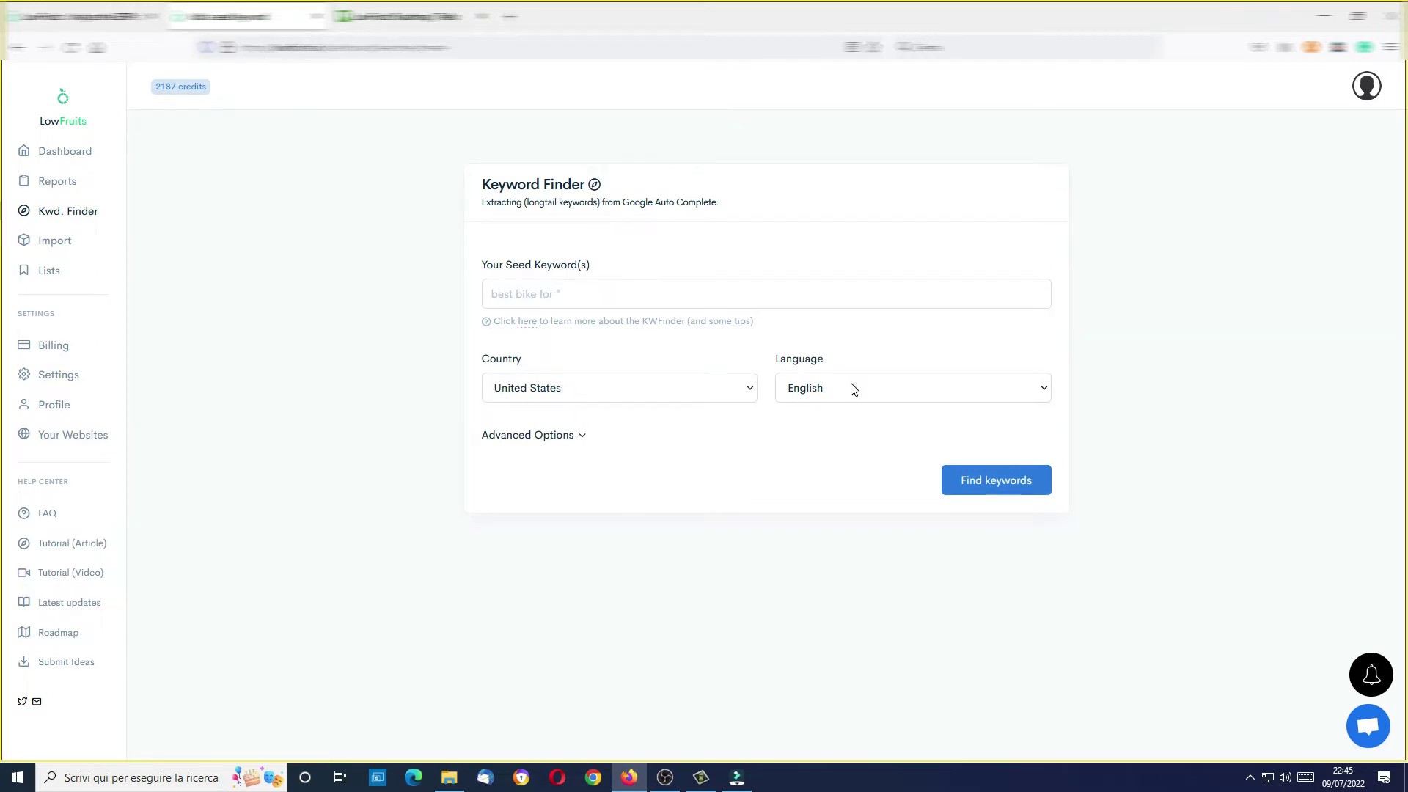
# Step: Expand the Keyword Finder's advanced options and review the search volume, domain, weak spot and excluded word settings
pyautogui.click(580, 435)
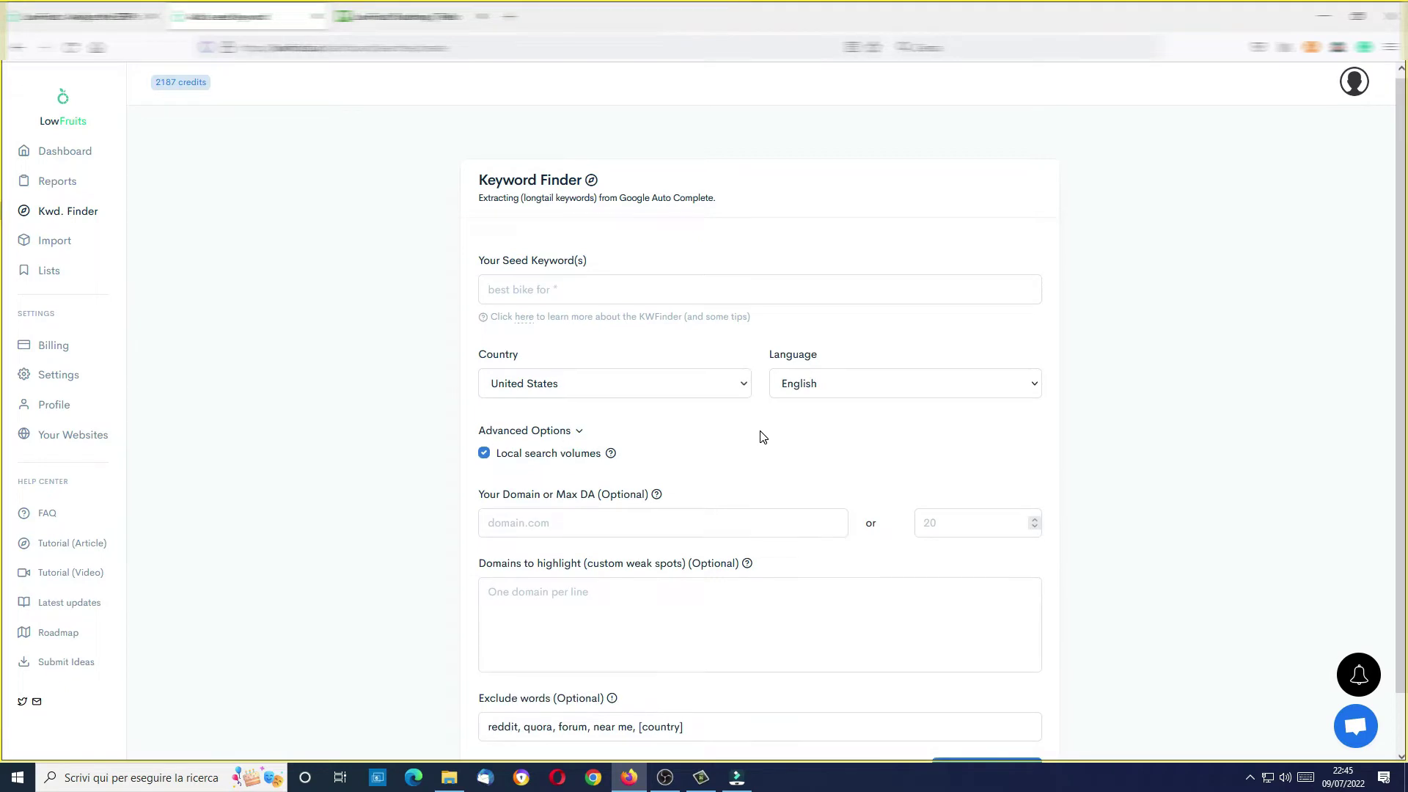
pyautogui.scroll(-2, 763, 437)
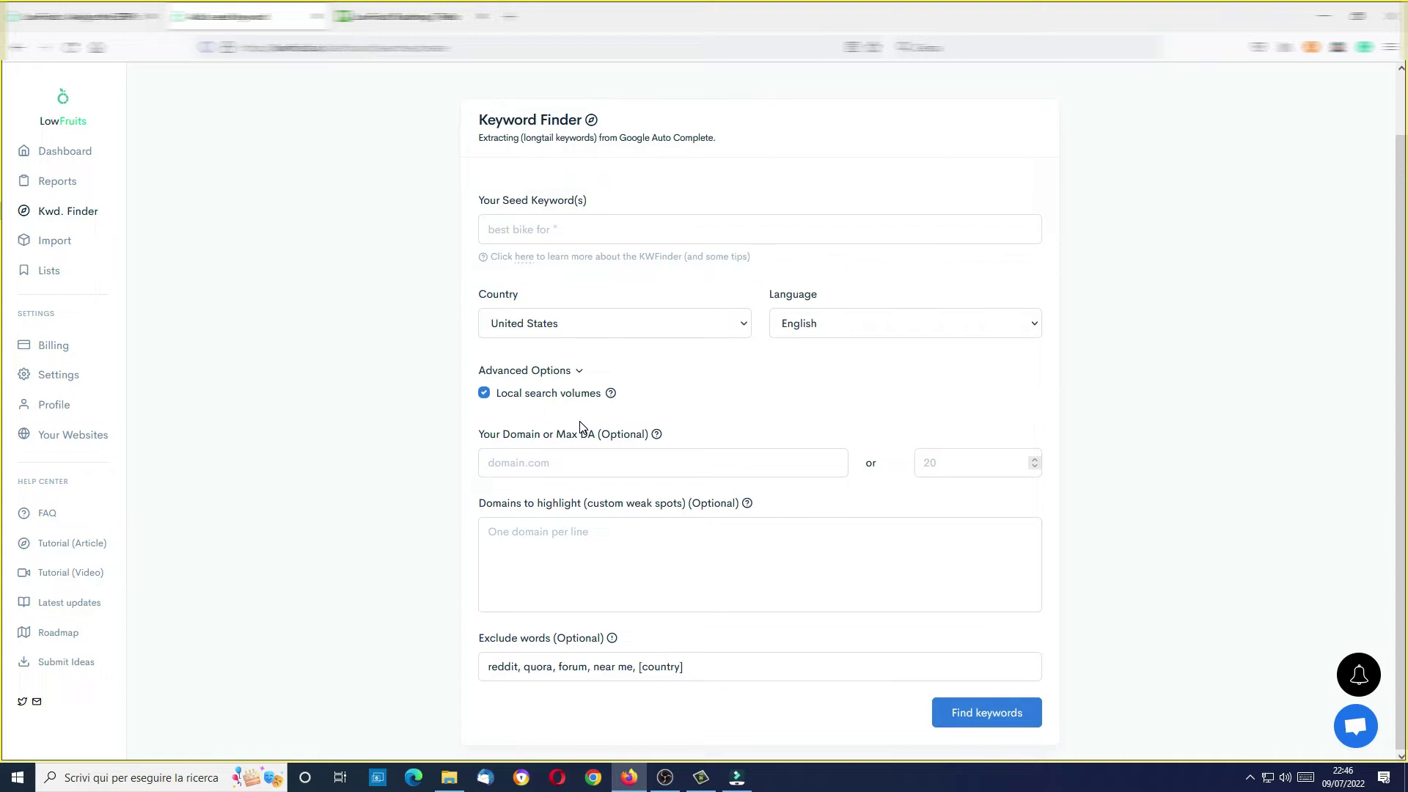
pyautogui.scroll(1, 581, 427)
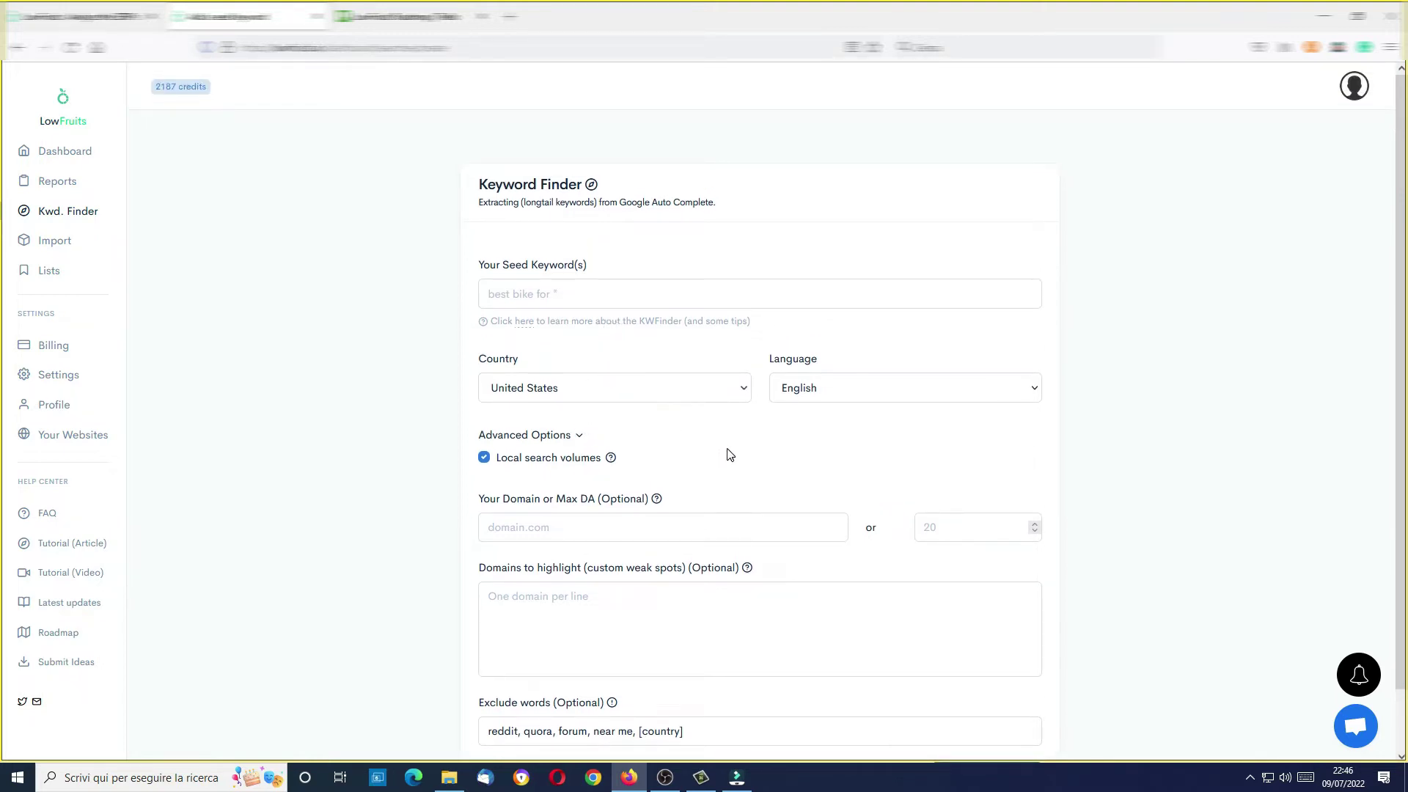
# Step: Show the Keyword Finder tips again and check the wildcard operator example
pyautogui.click(525, 323)
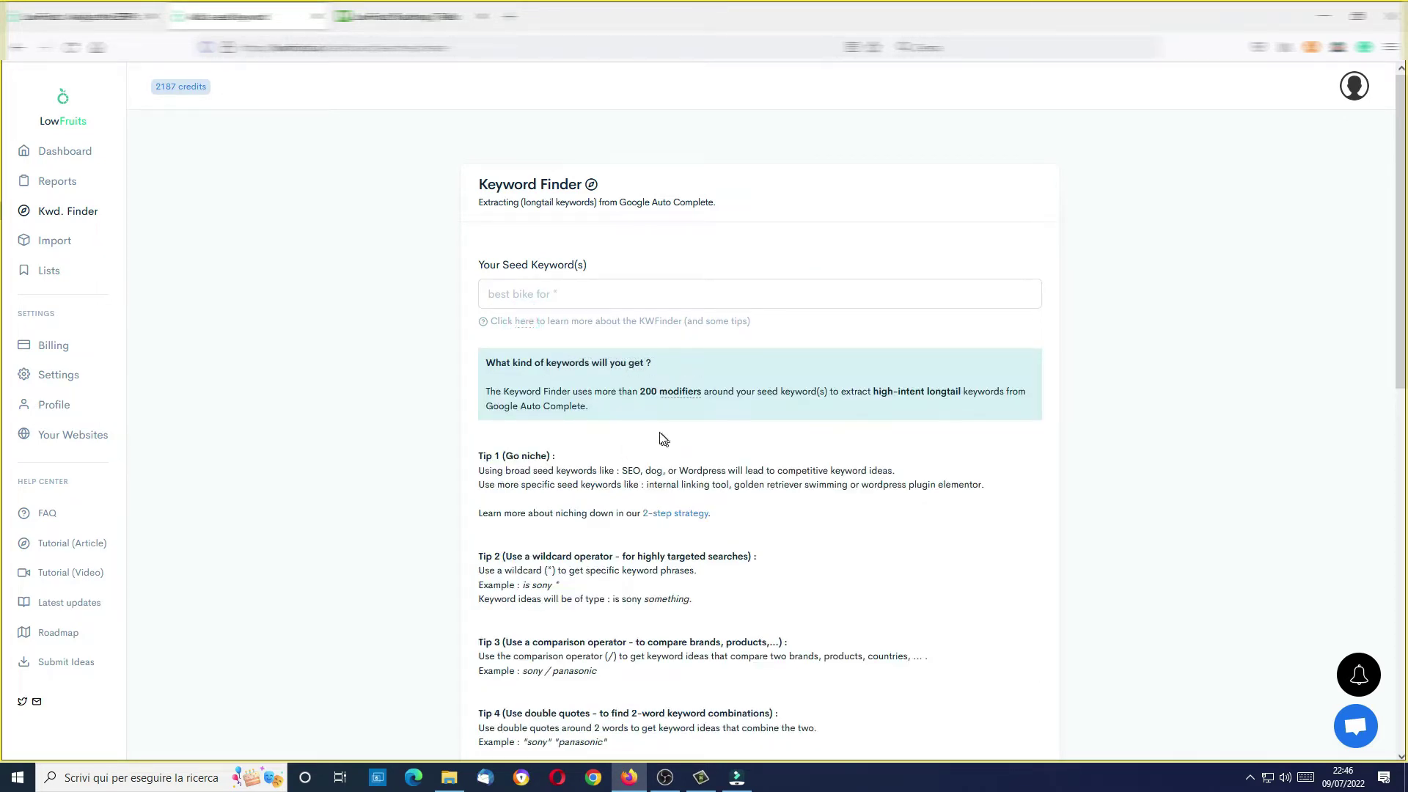
pyautogui.scroll(-1, 645, 438)
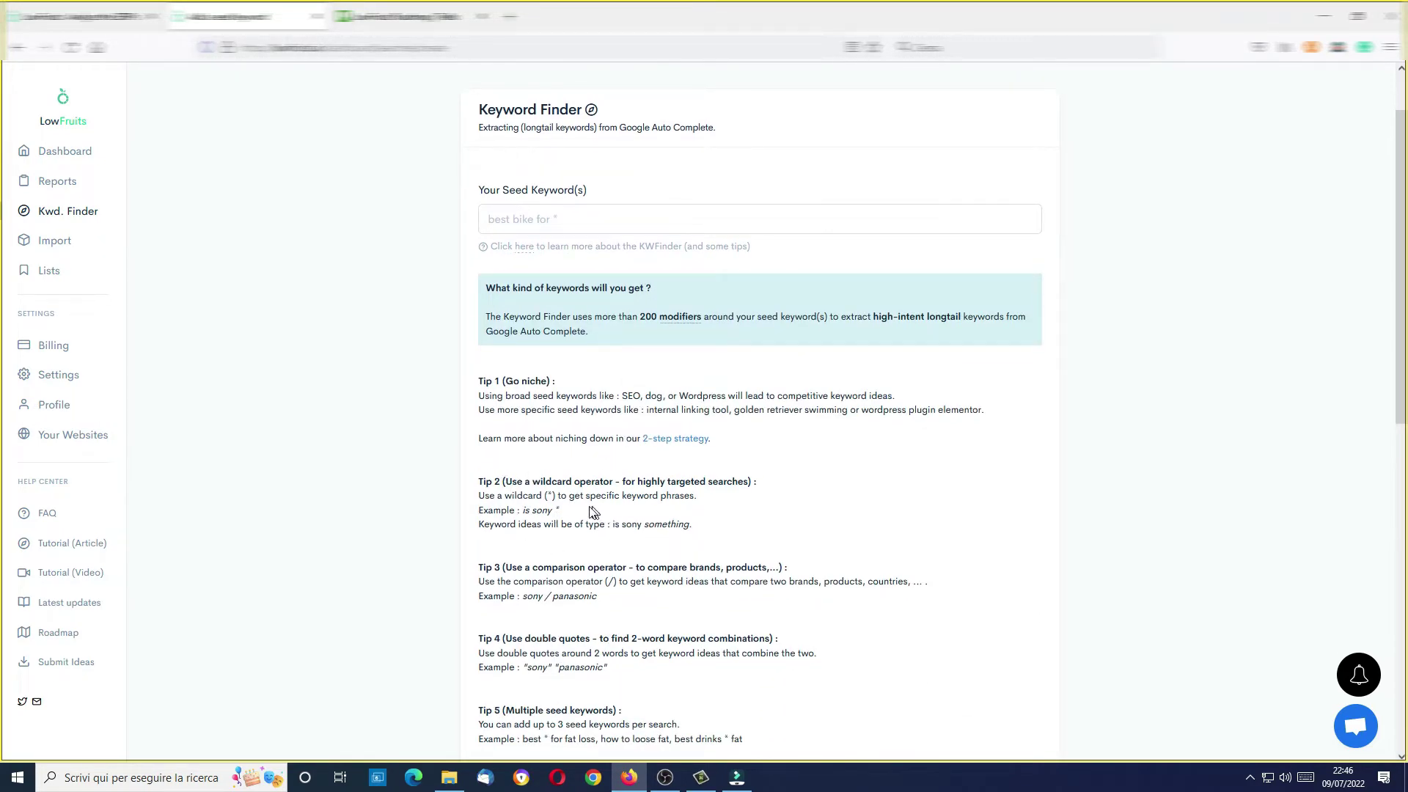
pyautogui.scroll(1, 606, 512)
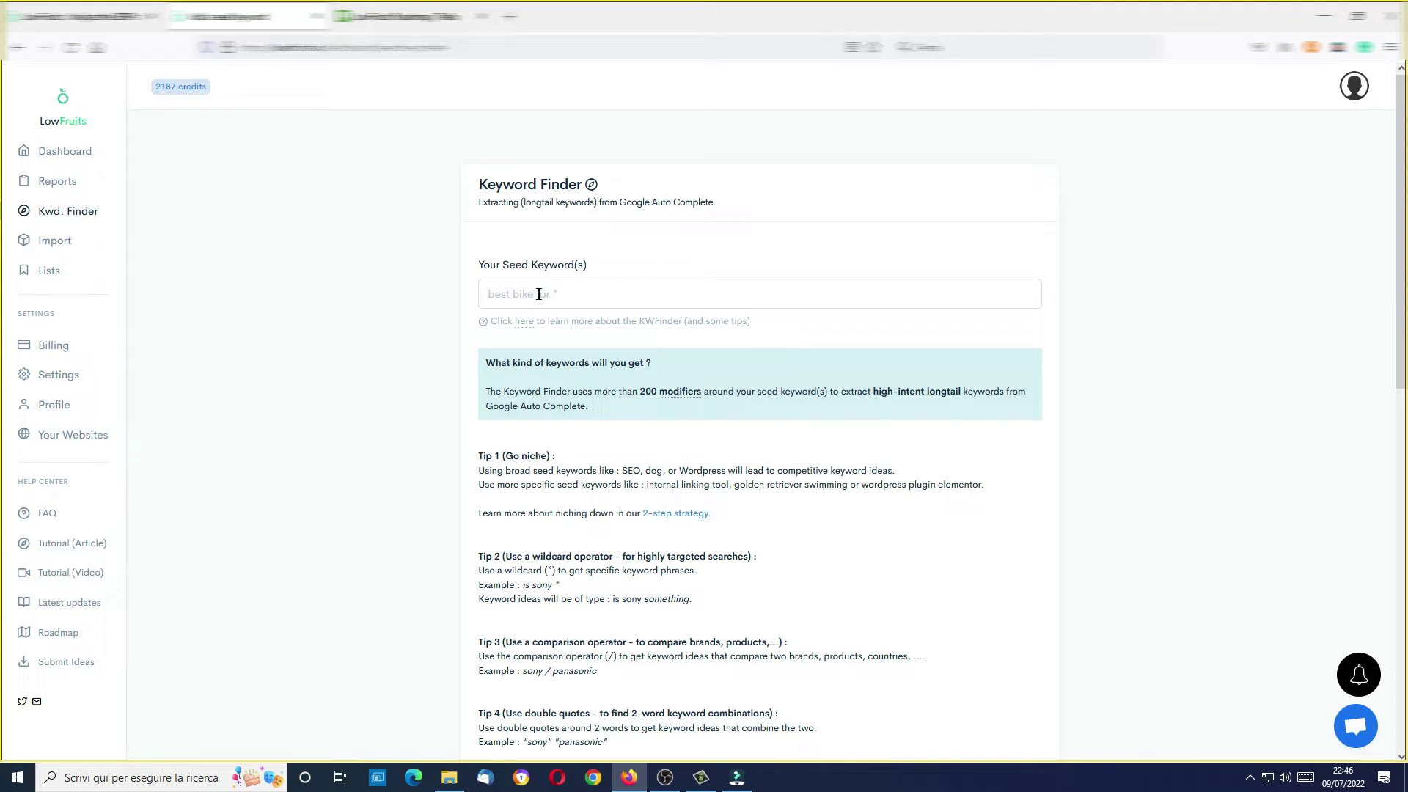
# Step: Hide the tips and run a keyword search for the seed "nest bike for *" with United States and English
pyautogui.click(567, 294)
pyautogui.write('nest bike for *')
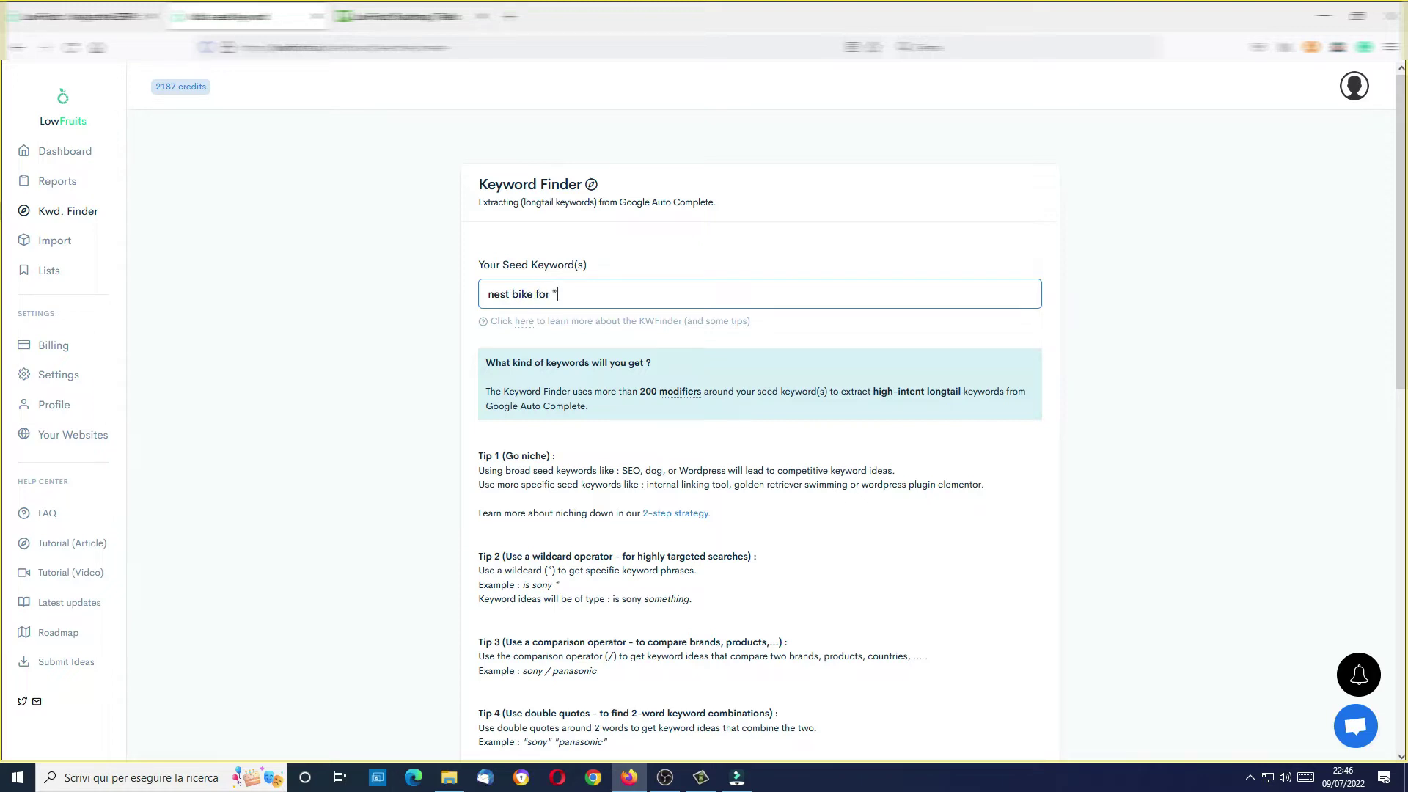
pyautogui.click(526, 322)
pyautogui.scroll(-1, 868, 509)
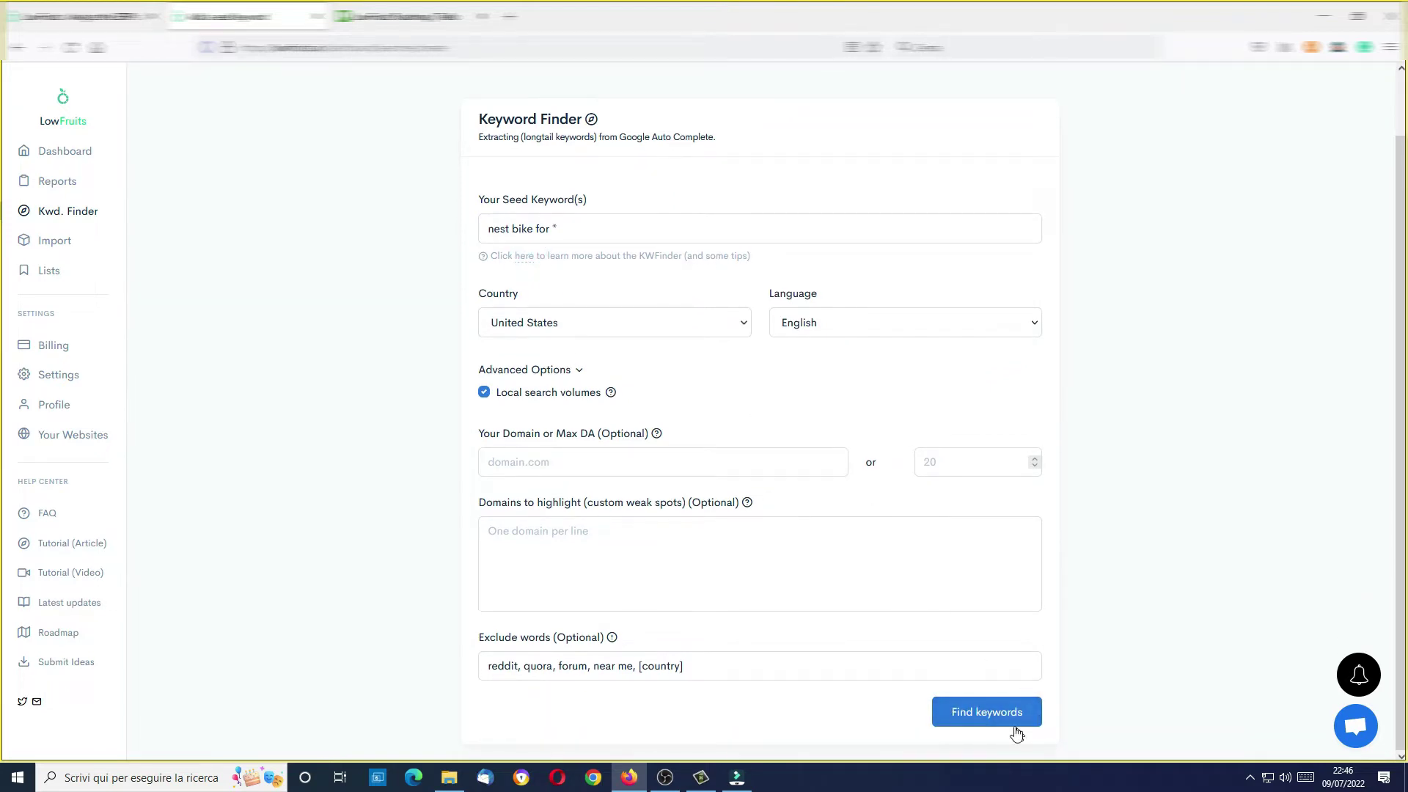
pyautogui.click(987, 711)
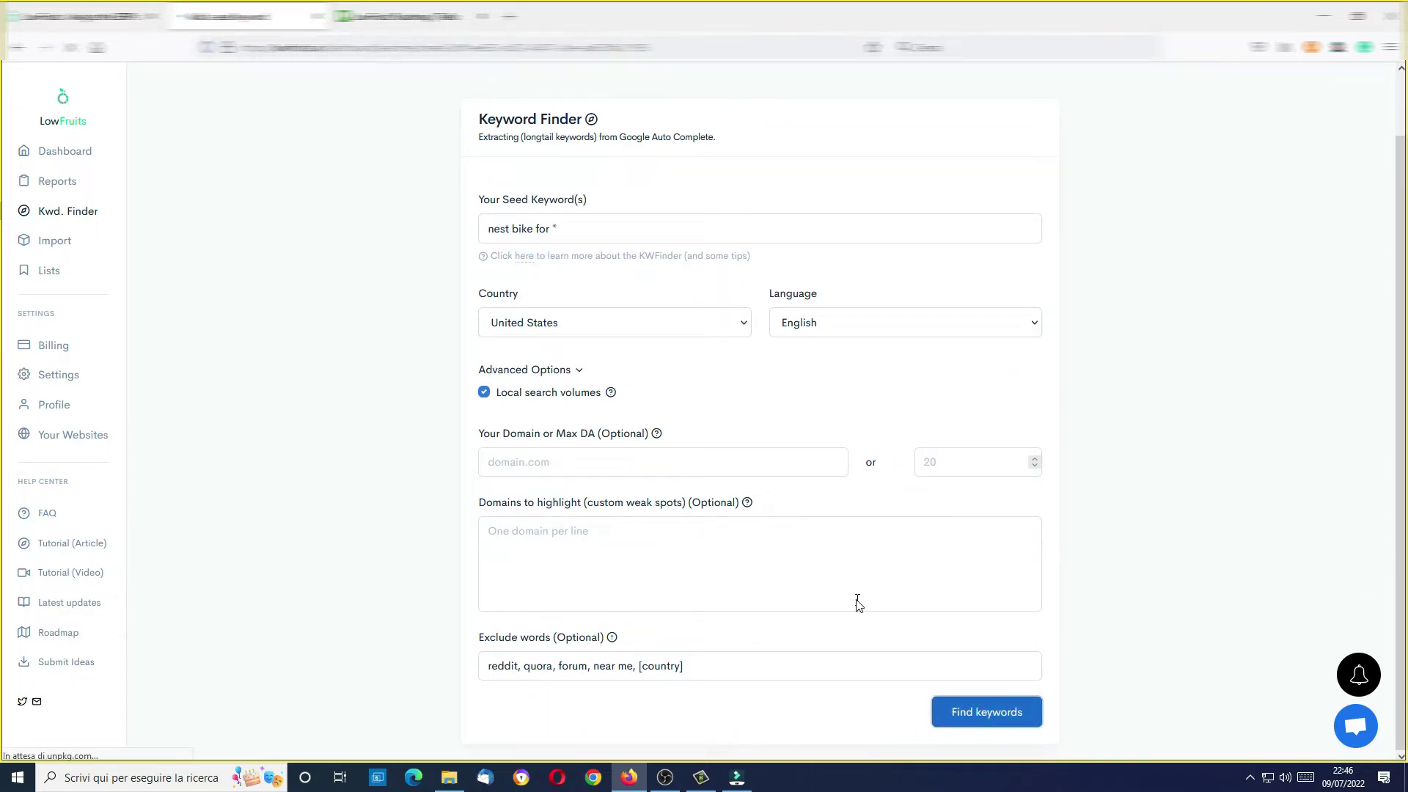
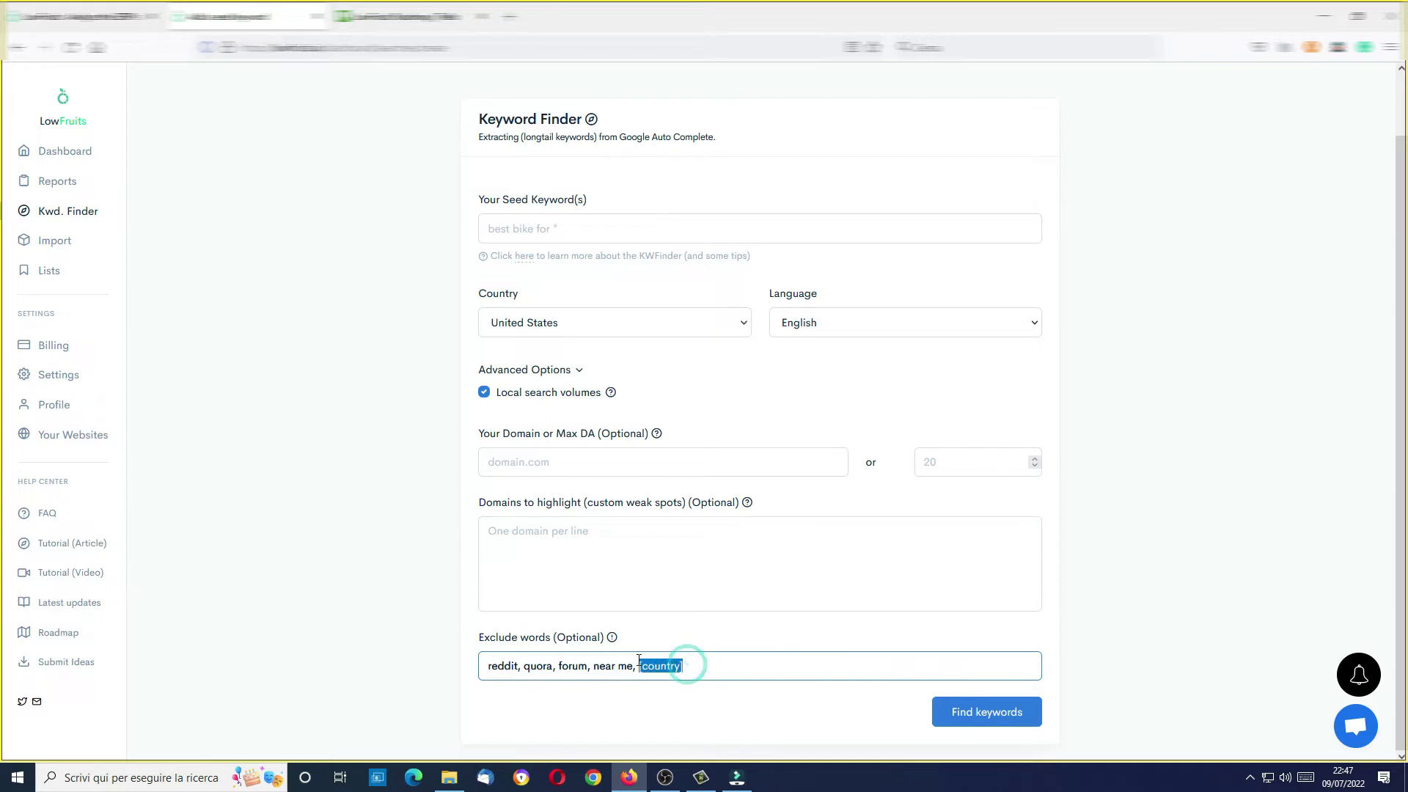
# Step: Remove [country] from the excluded words and find keywords for the seed "best bike for *"
pyautogui.press('BackSpace')
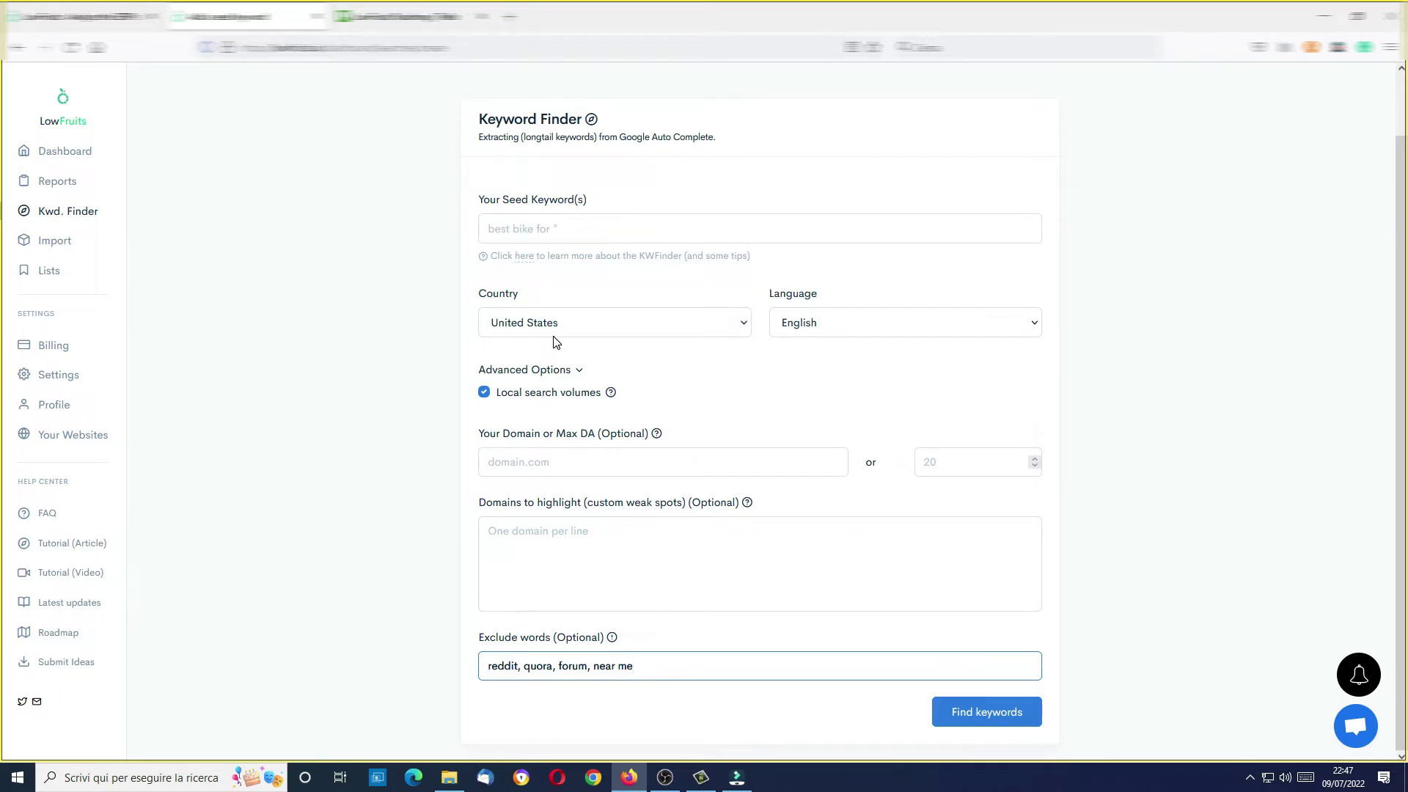
pyautogui.click(539, 226)
pyautogui.write('best bike for *')
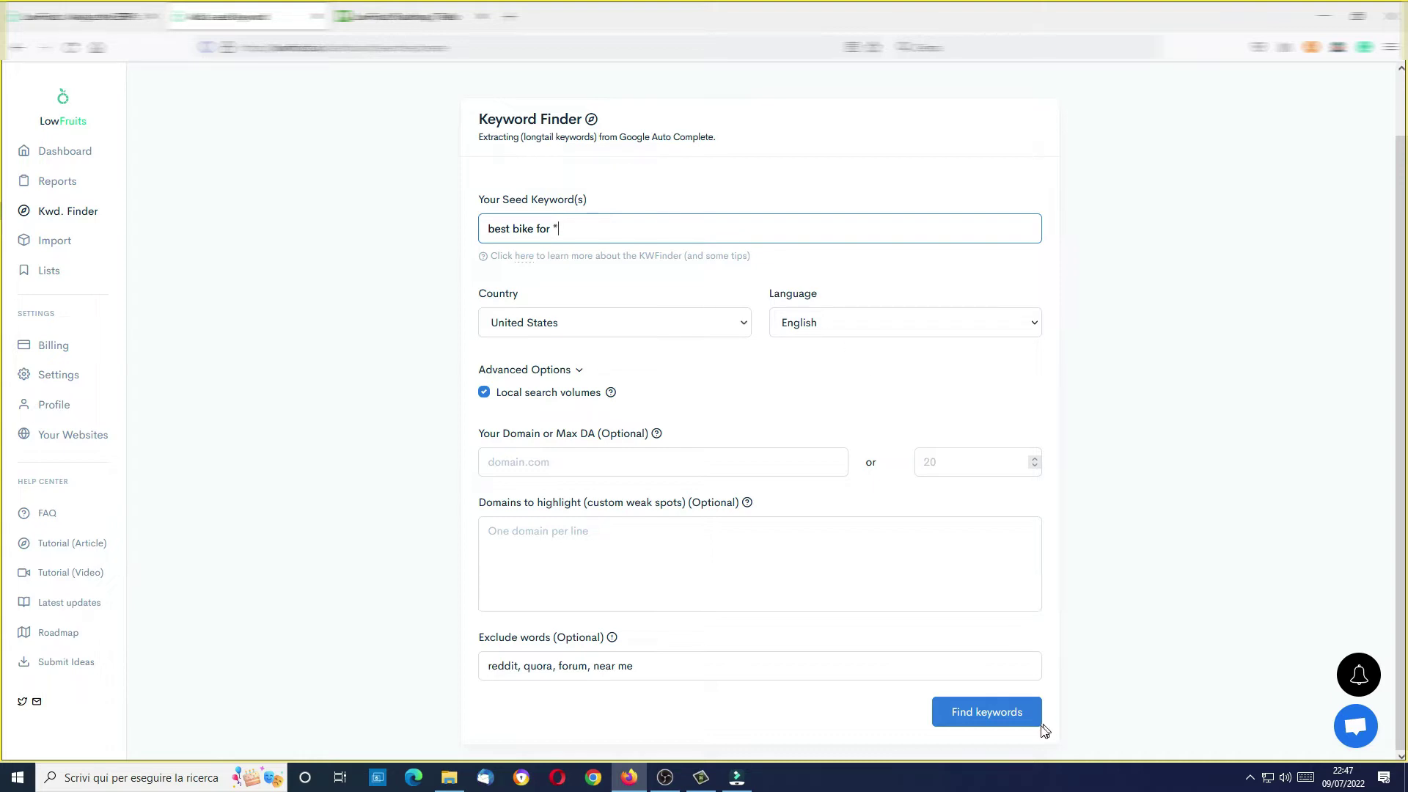
pyautogui.click(986, 719)
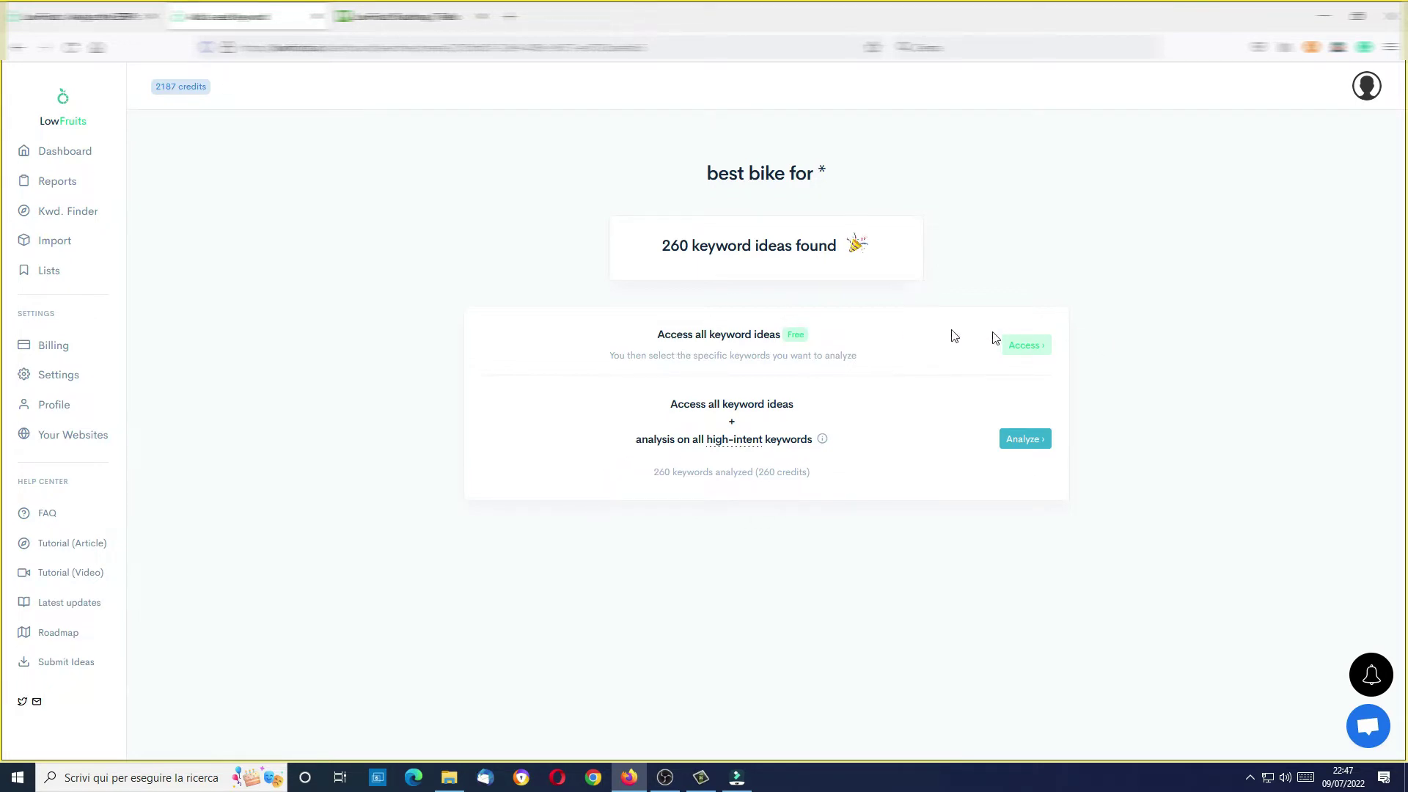
# Step: Open the free report with all keyword ideas for "best bike for *" and look over the keyword list
pyautogui.click(1028, 350)
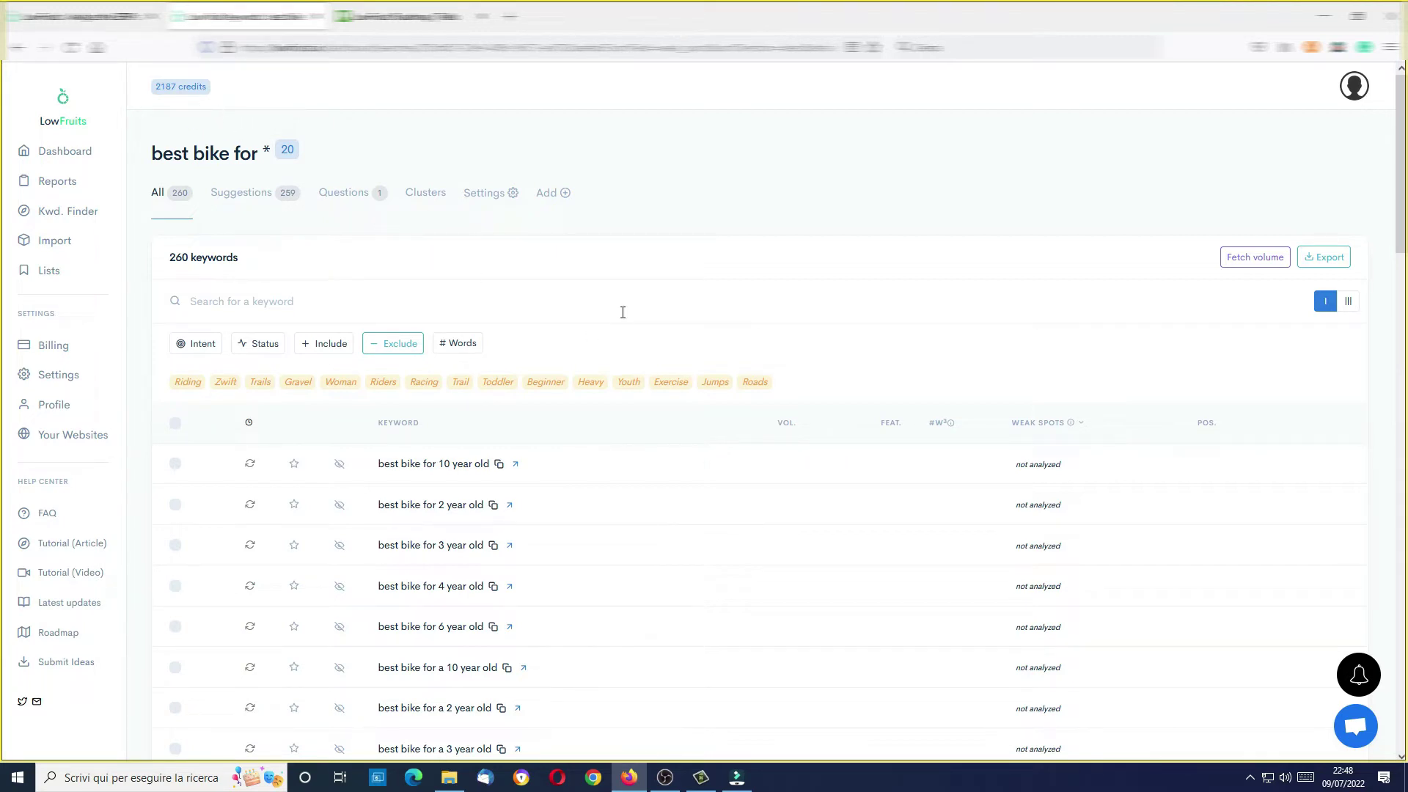
pyautogui.scroll(-2, 623, 318)
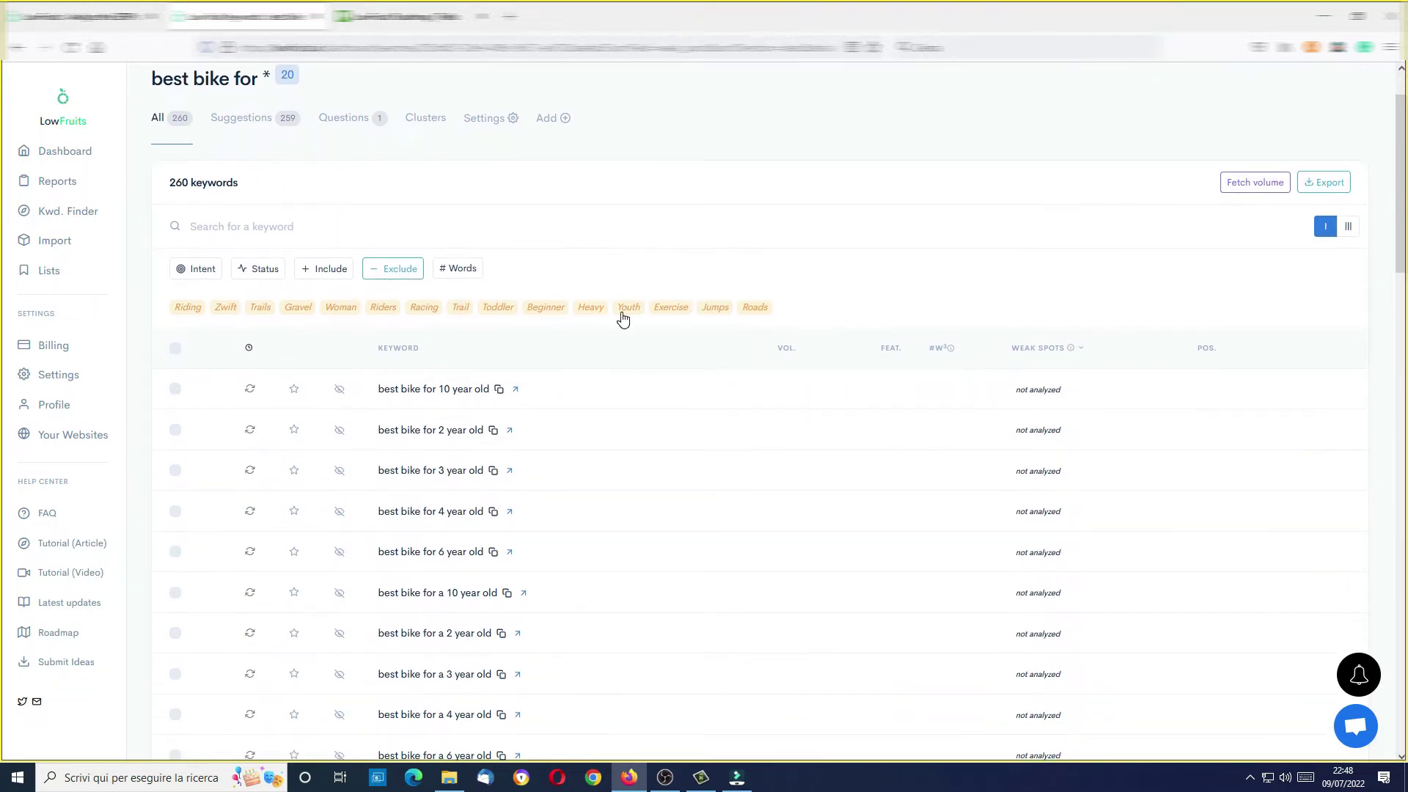
pyautogui.scroll(2, 622, 318)
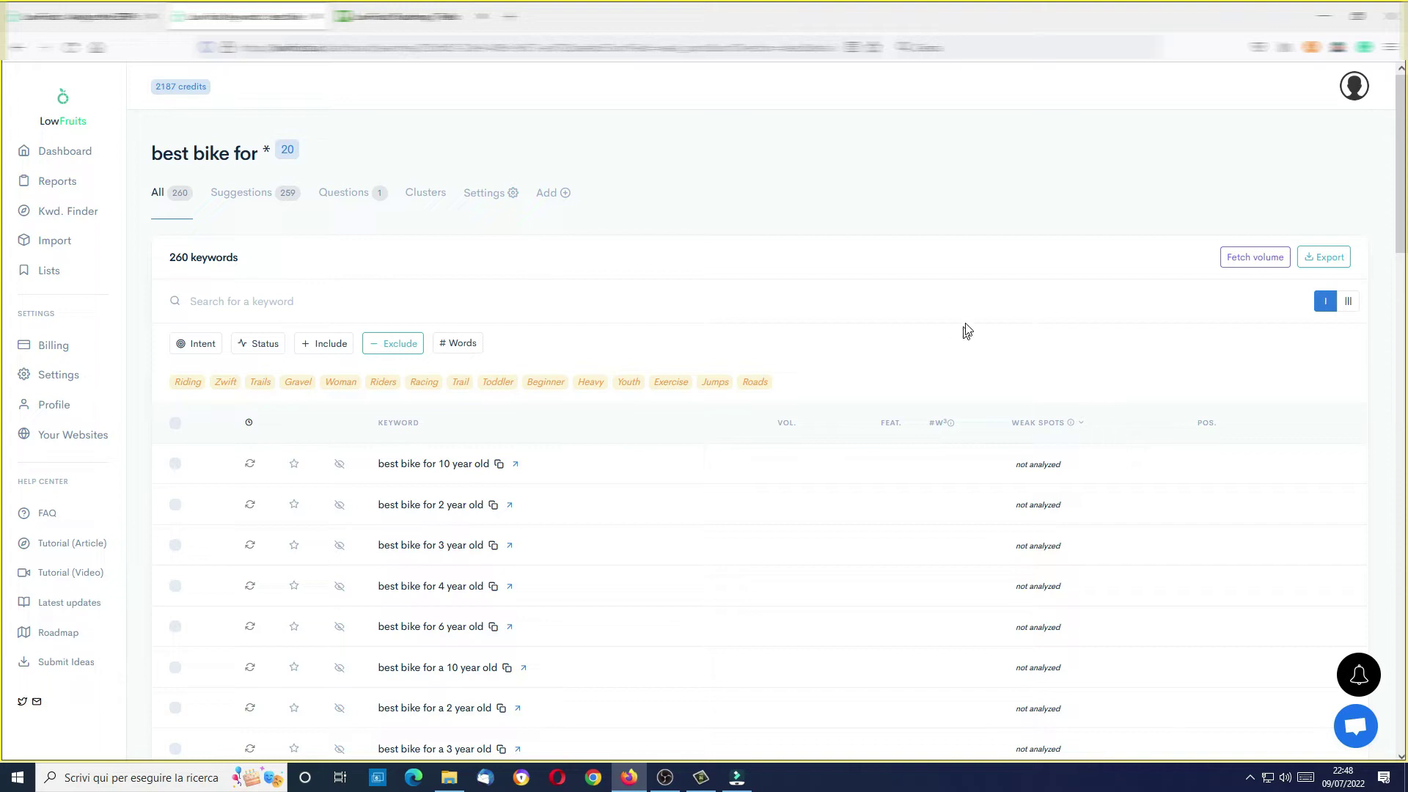
# Step: Fetch the search volumes for the report's keywords and sort the list by volume, highest first
pyautogui.click(1236, 261)
pyautogui.scroll(-8, 802, 545)
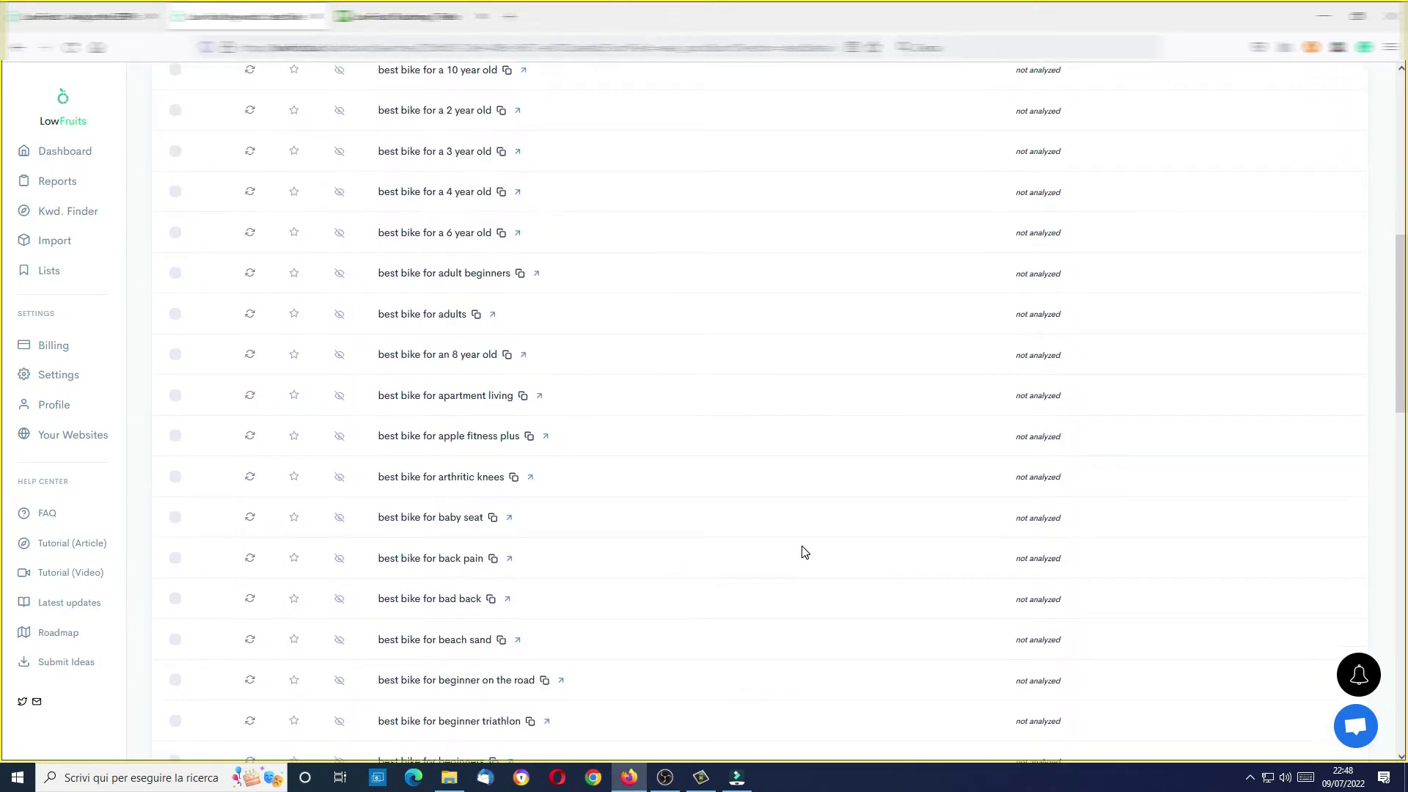
pyautogui.scroll(8, 805, 552)
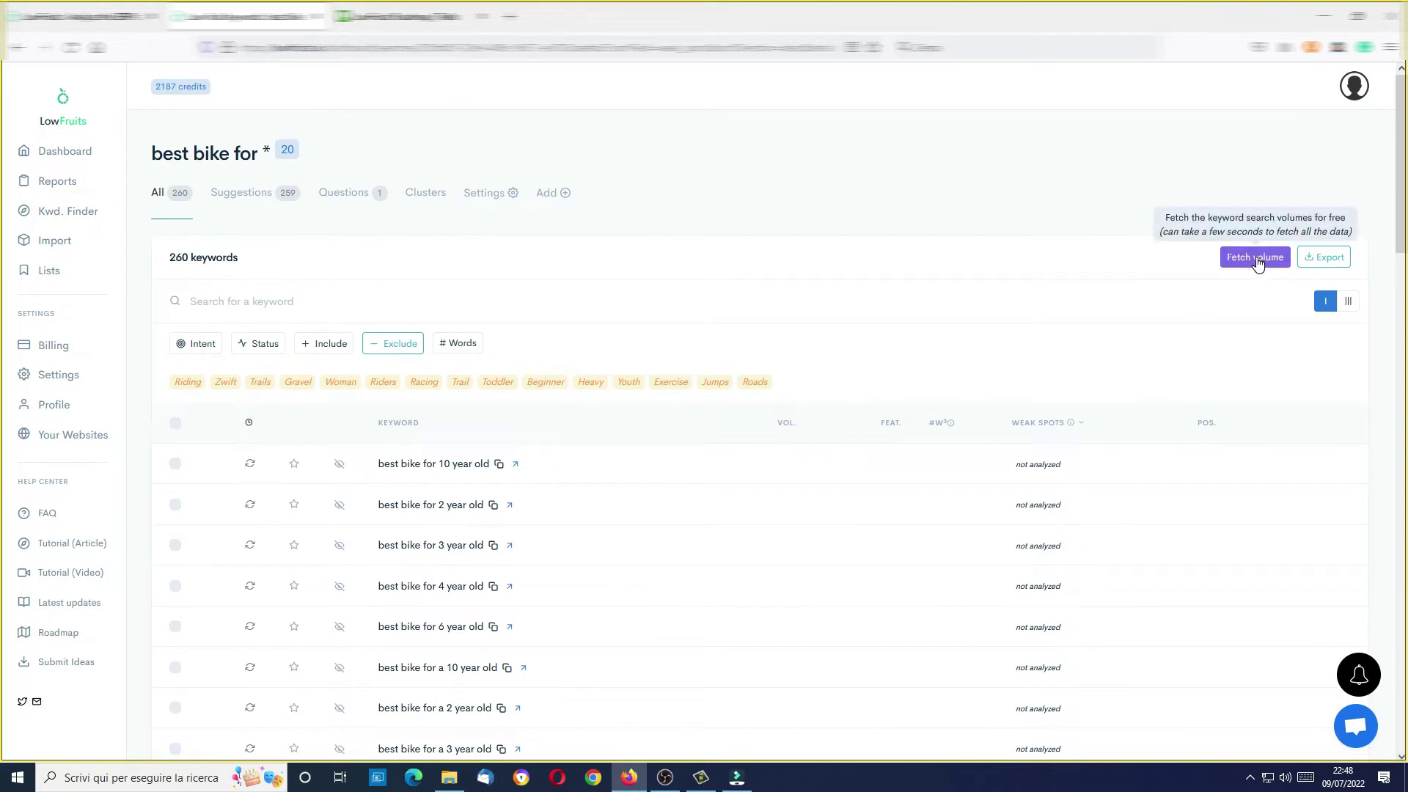
pyautogui.click(1257, 258)
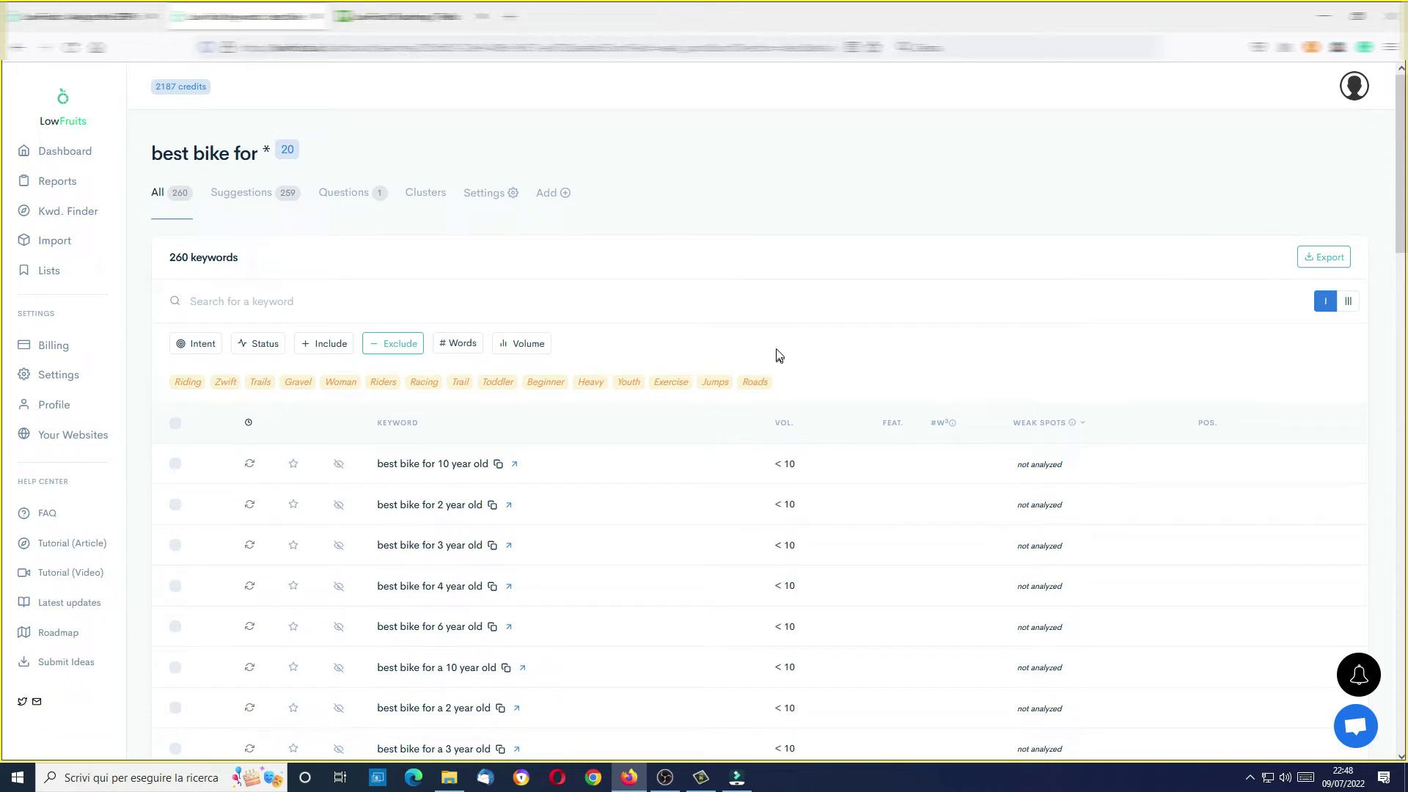
pyautogui.click(783, 423)
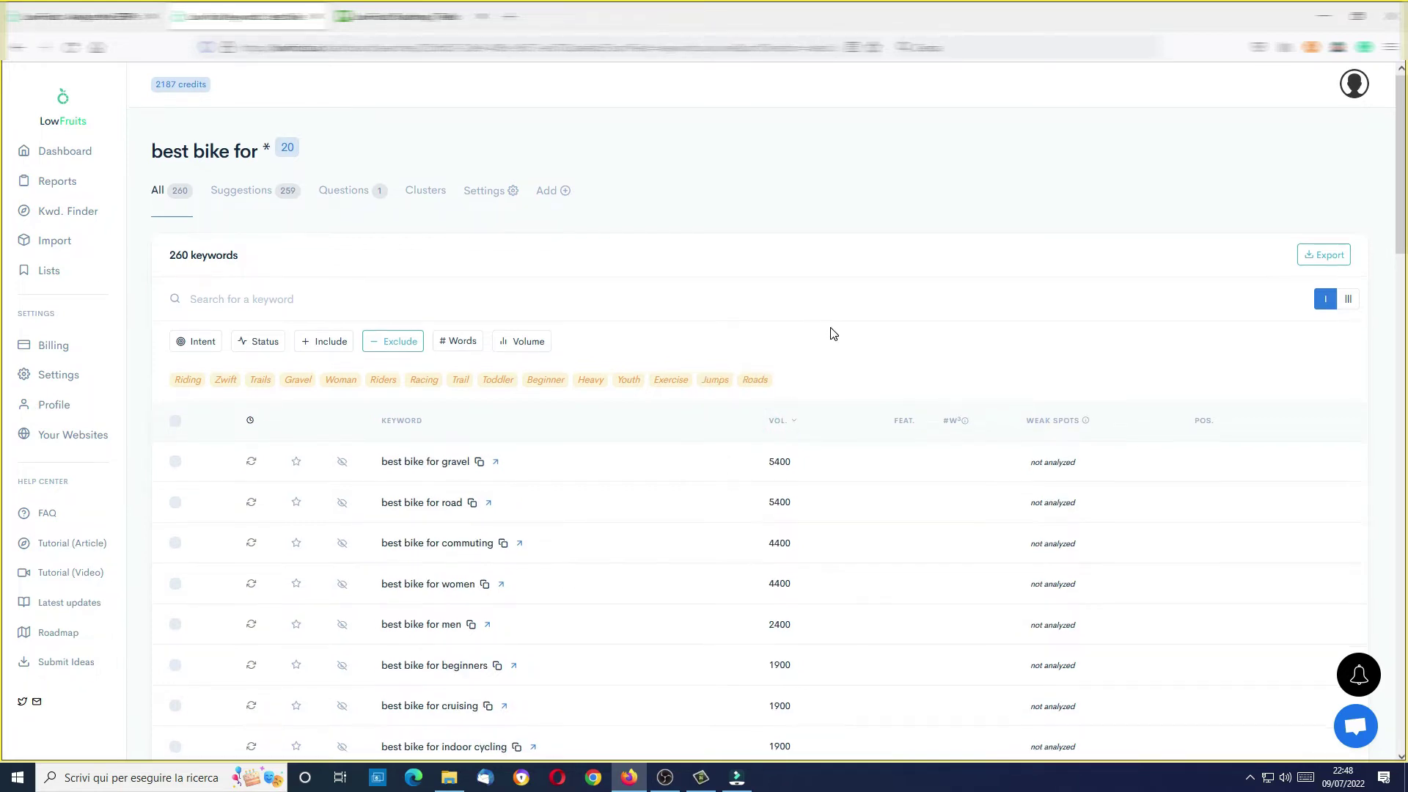
# Step: Examine the keywords on the first results page and compare their search volumes
pyautogui.scroll(-1, 834, 333)
pyautogui.scroll(-8, 833, 334)
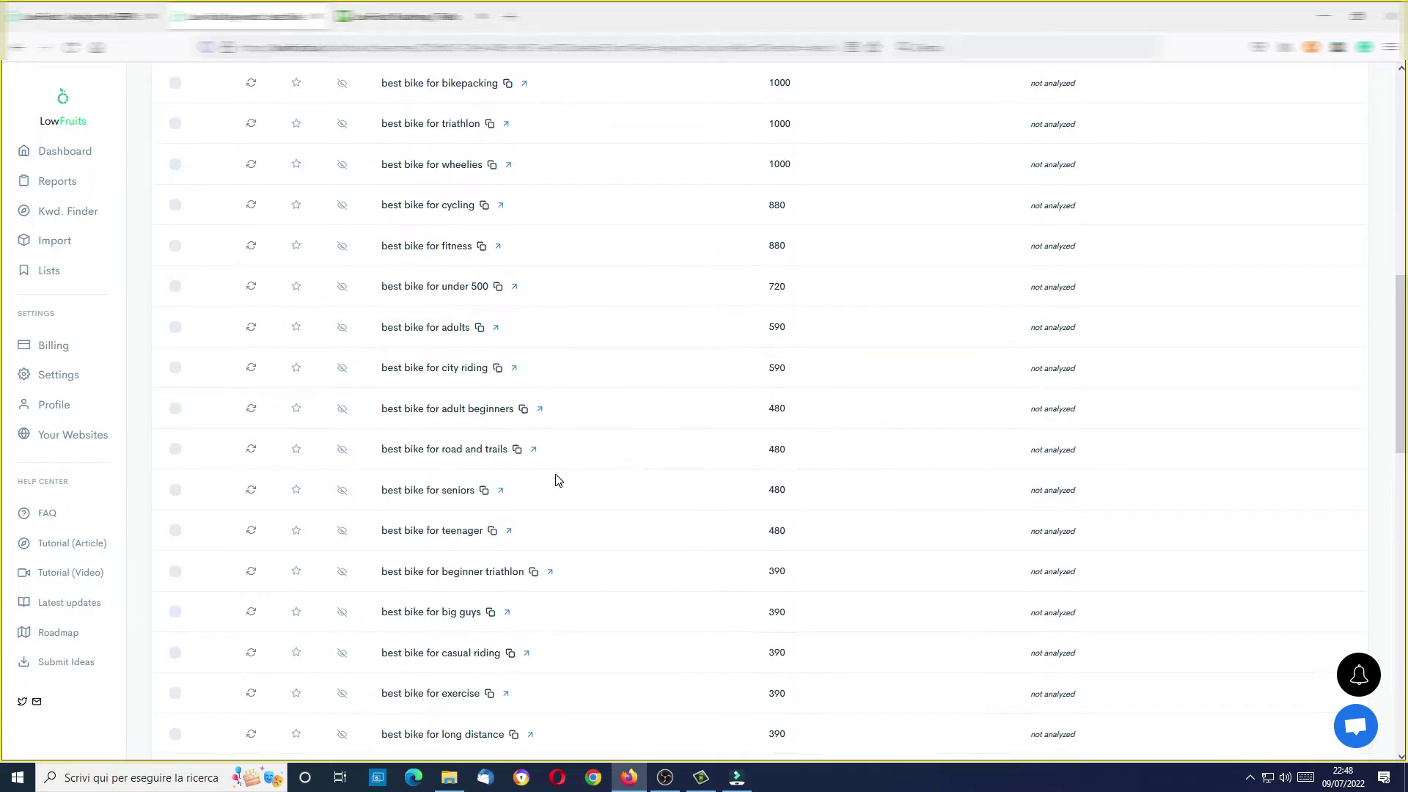
pyautogui.scroll(8, 555, 480)
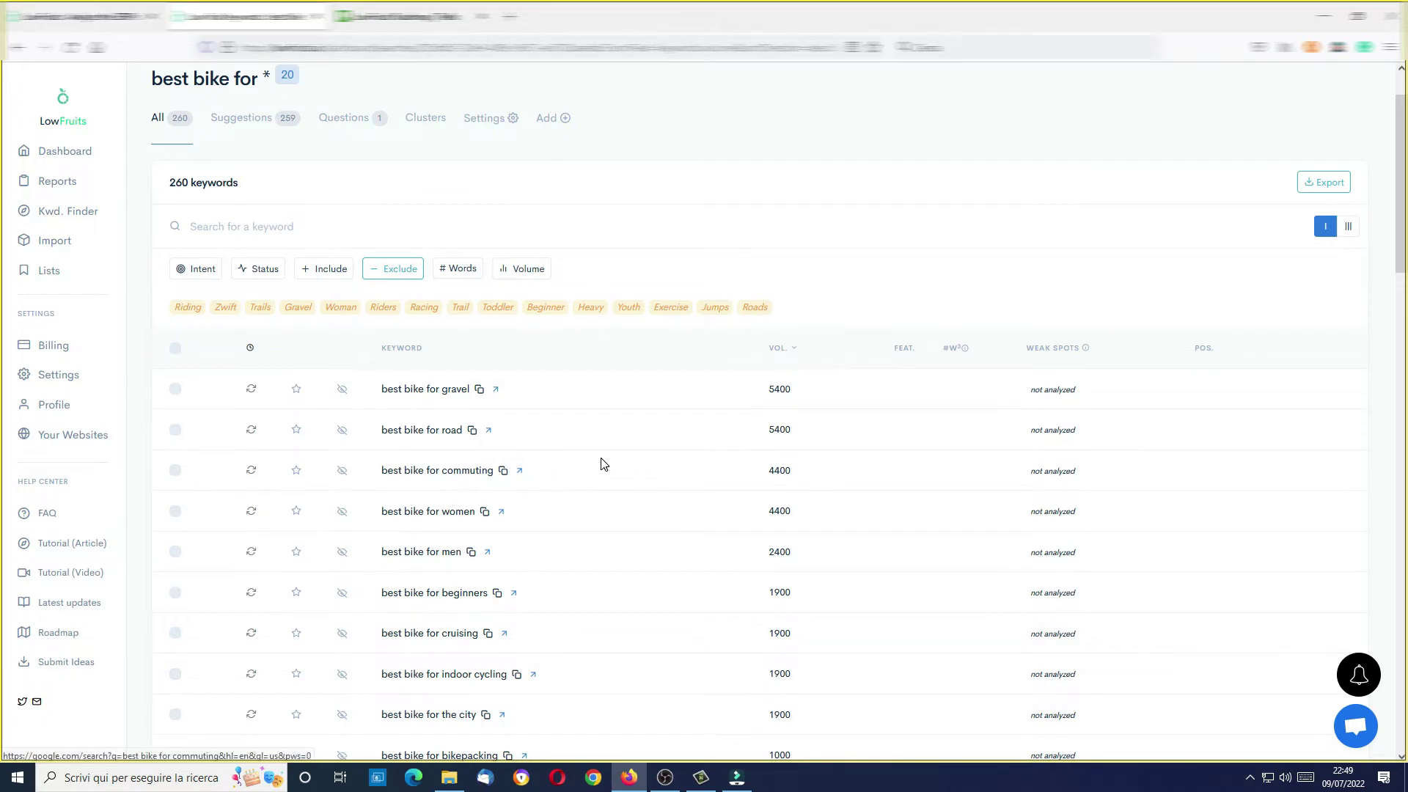
pyautogui.scroll(-2, 513, 425)
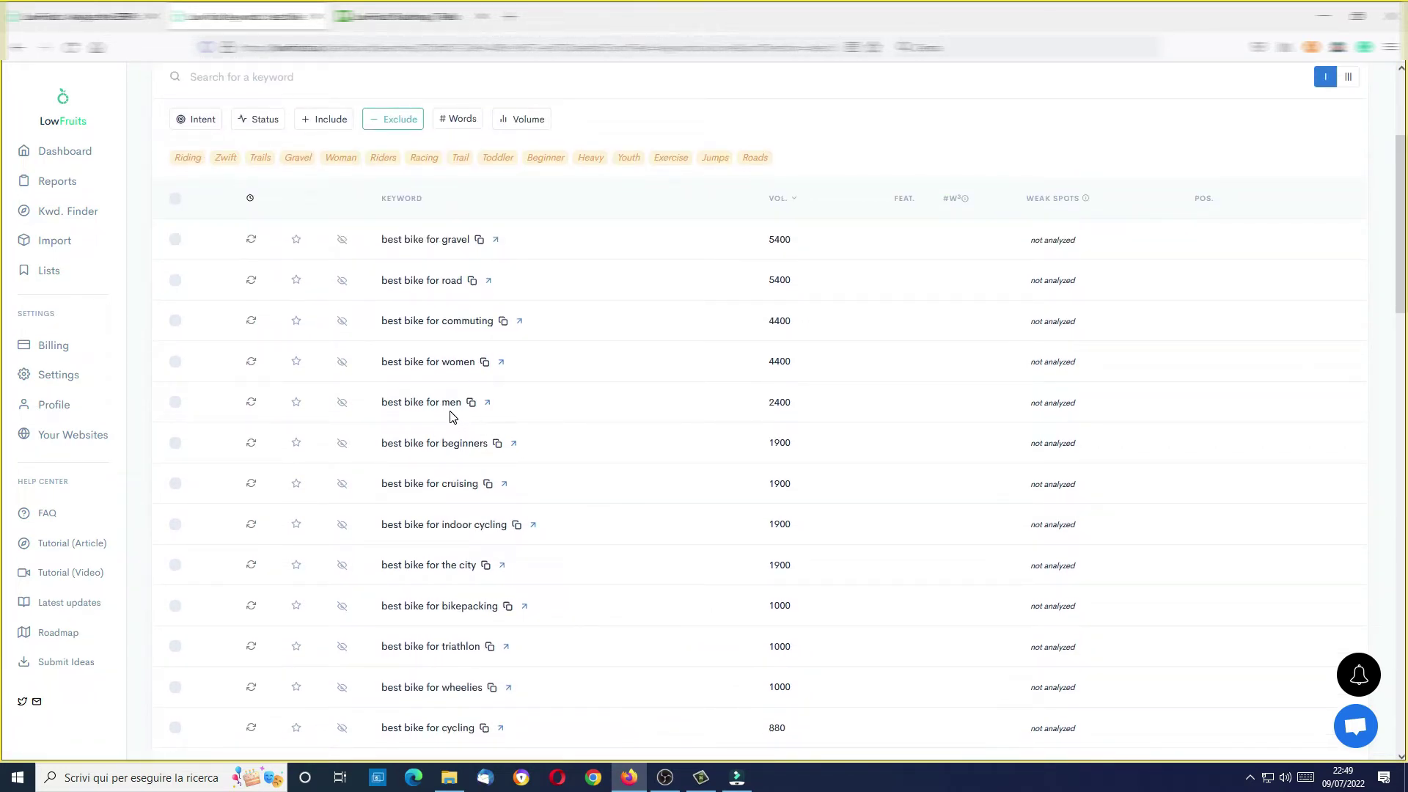
pyautogui.scroll(2, 450, 439)
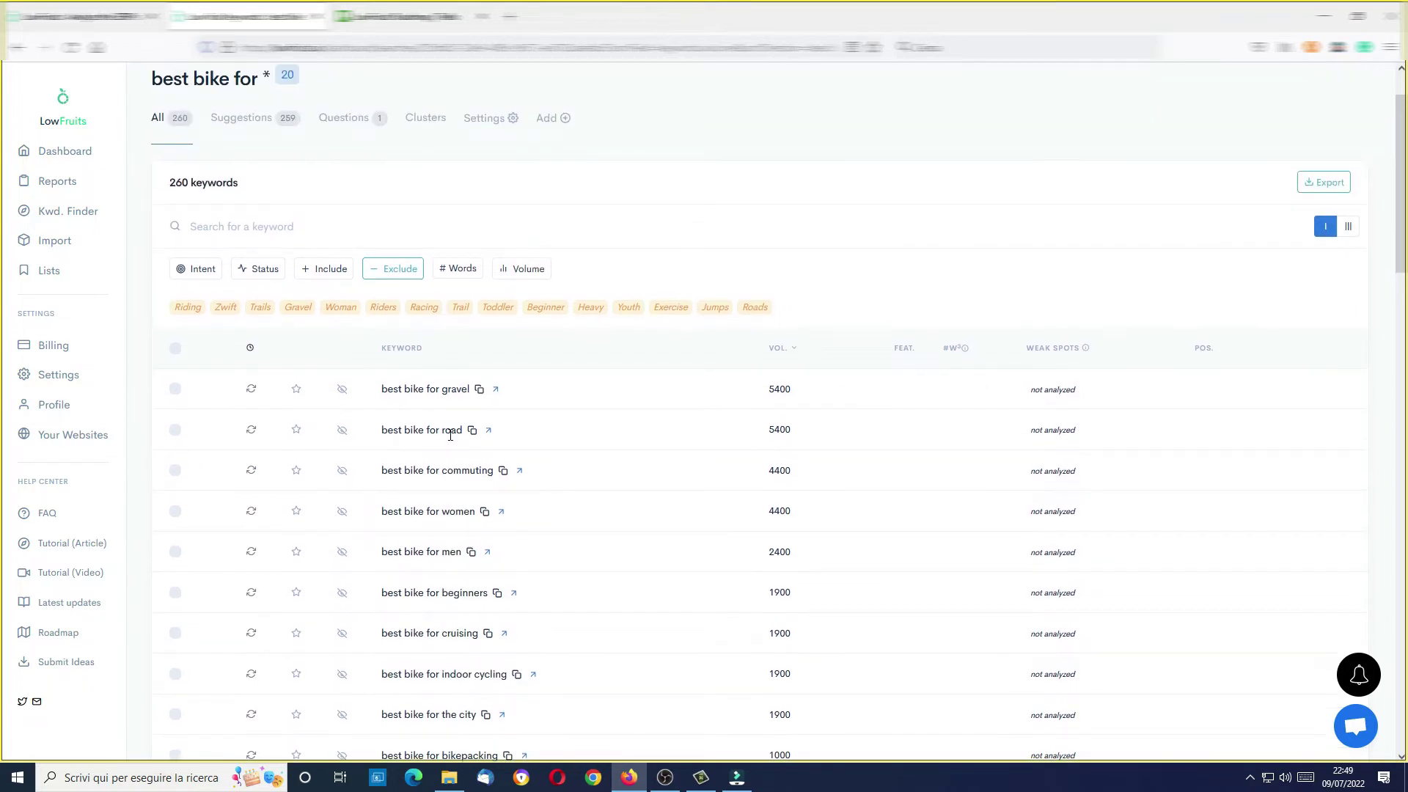
pyautogui.scroll(-15, 450, 436)
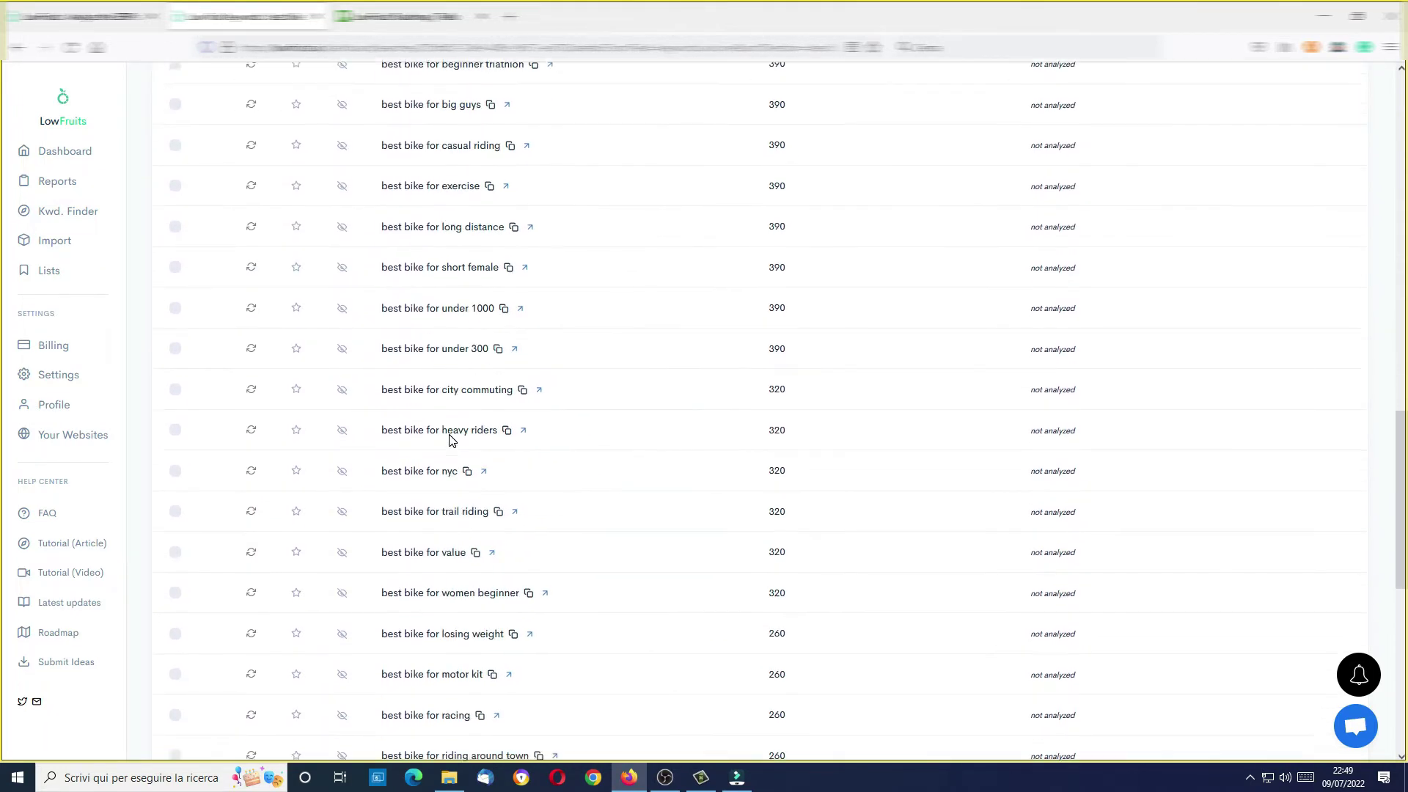
pyautogui.scroll(-7, 450, 439)
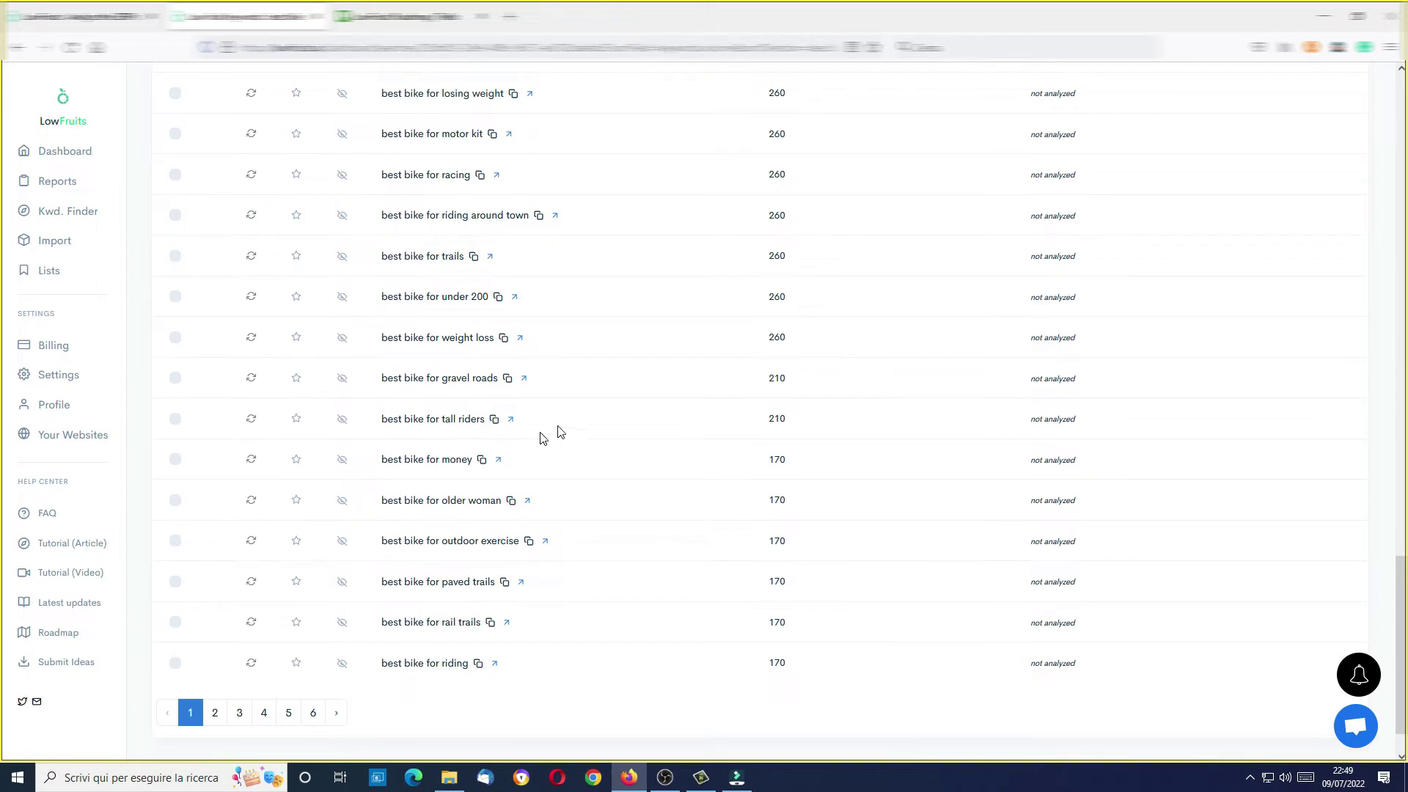
pyautogui.scroll(1, 392, 325)
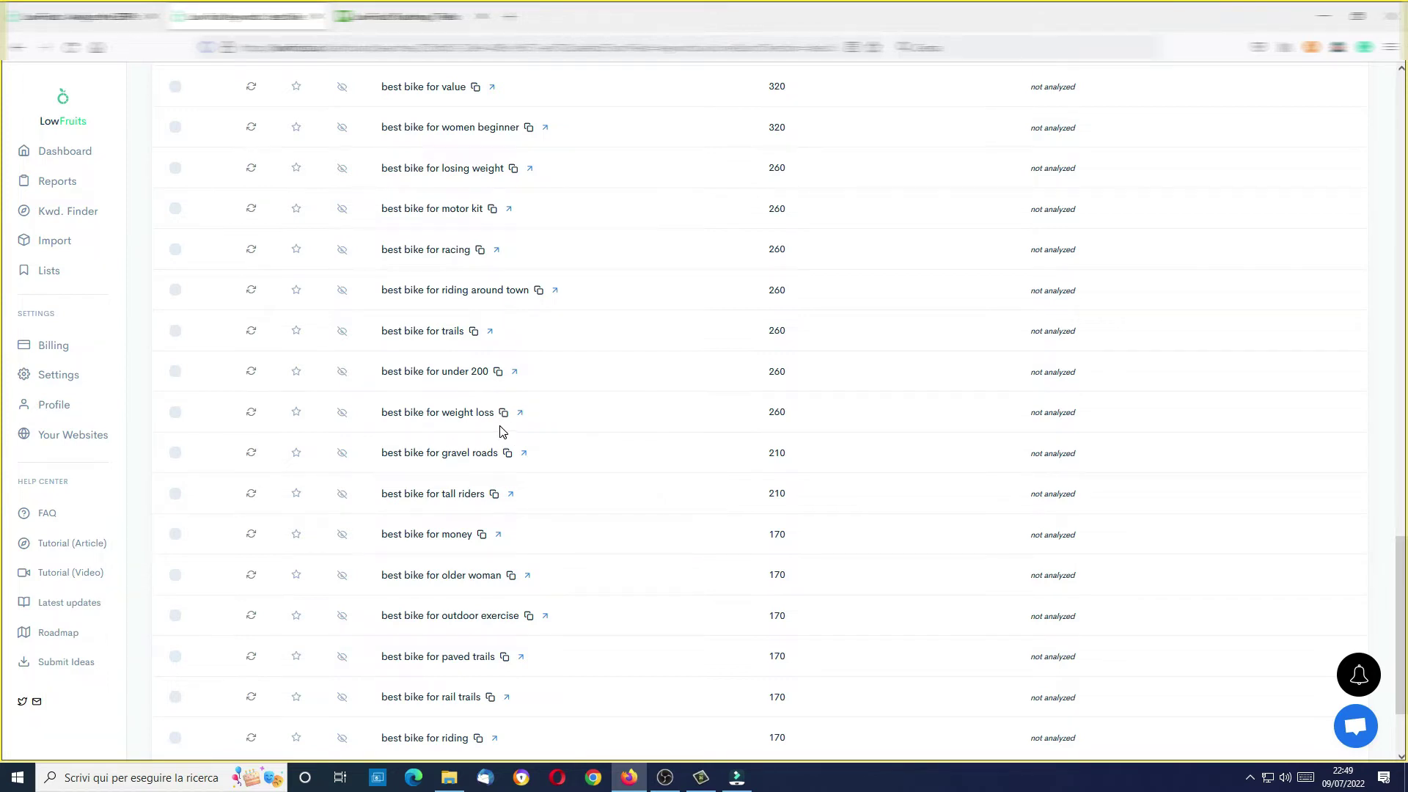
pyautogui.scroll(-2, 563, 428)
pyautogui.scroll(20, 563, 428)
pyautogui.scroll(1, 564, 431)
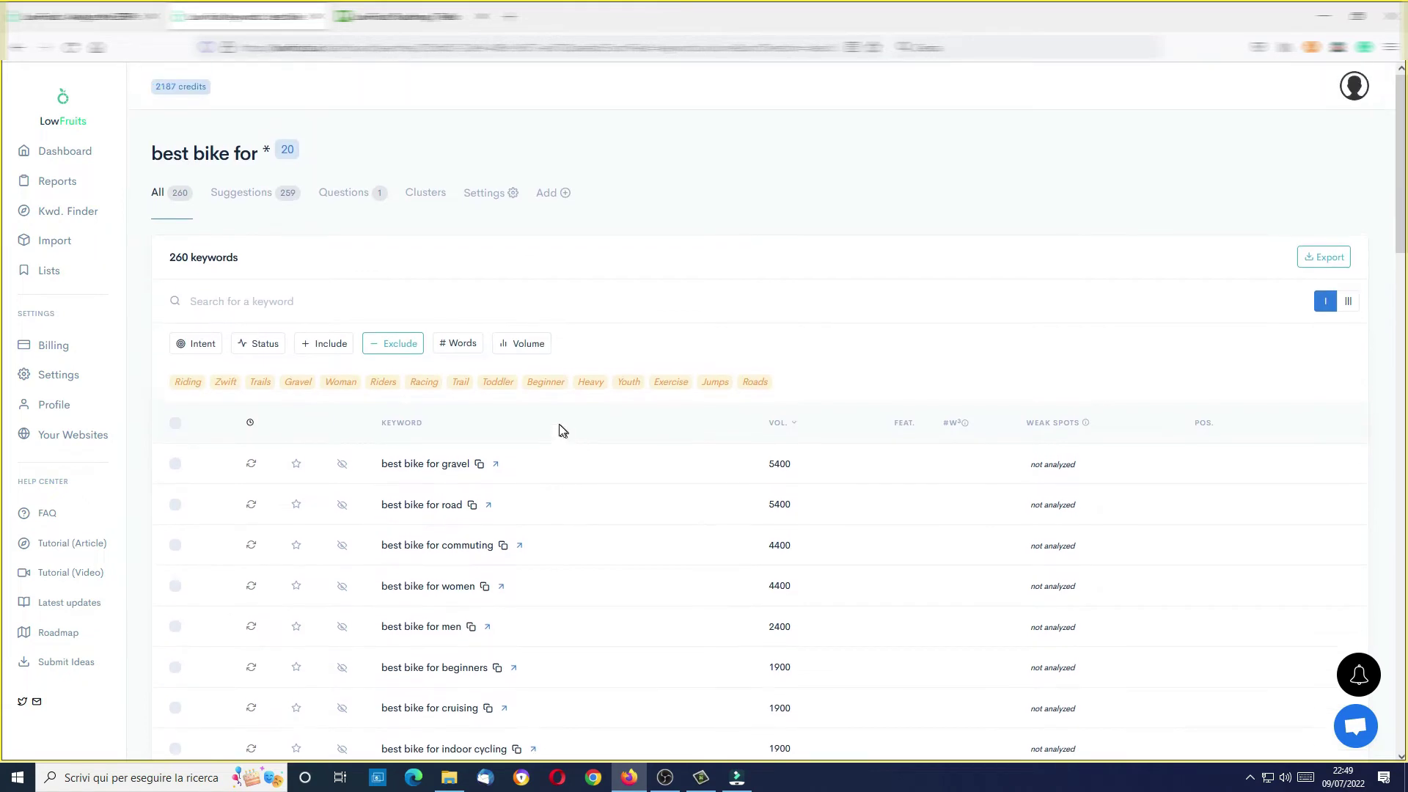
# Step: Read the explanation of High Intent and filter the keyword list by that intent
pyautogui.click(193, 344)
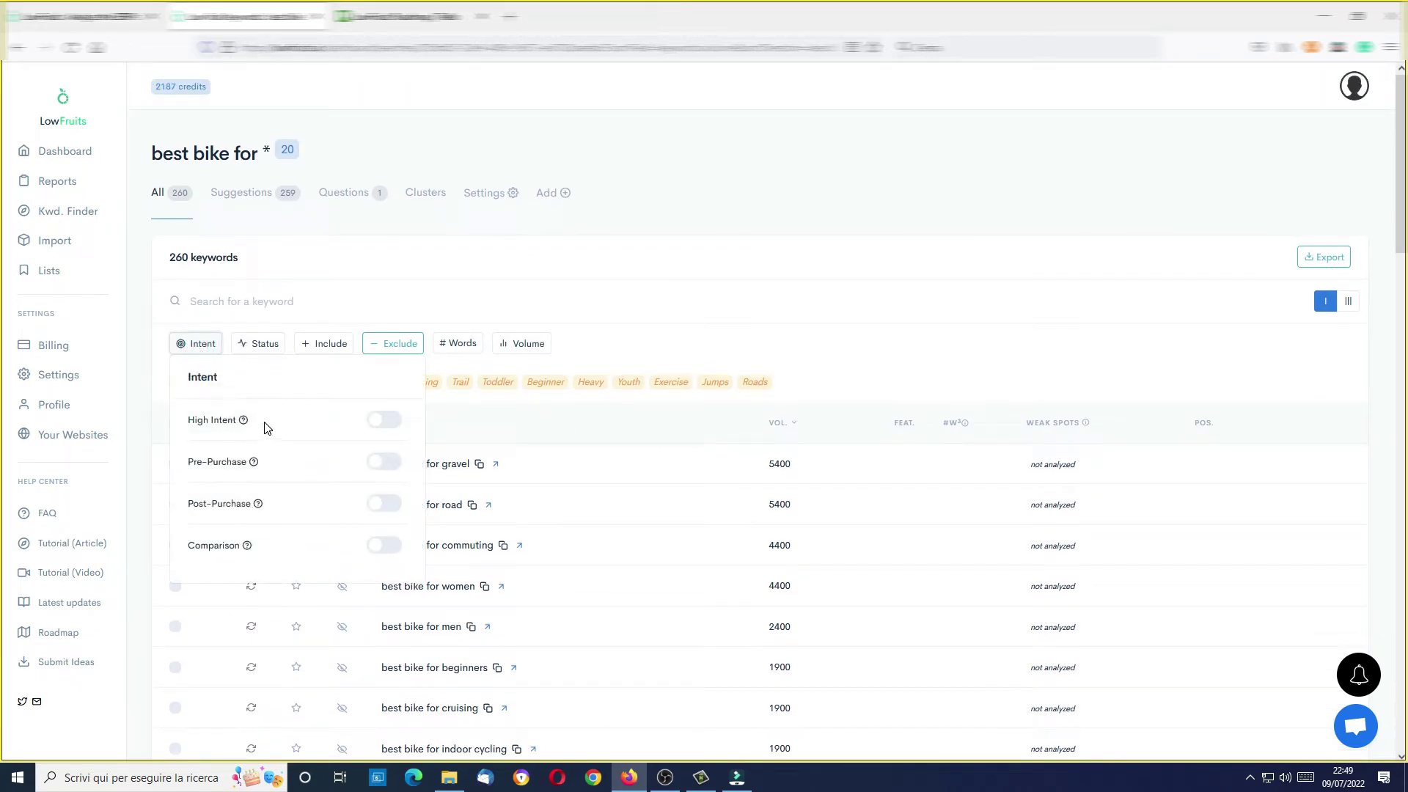
pyautogui.moveTo(244, 424)
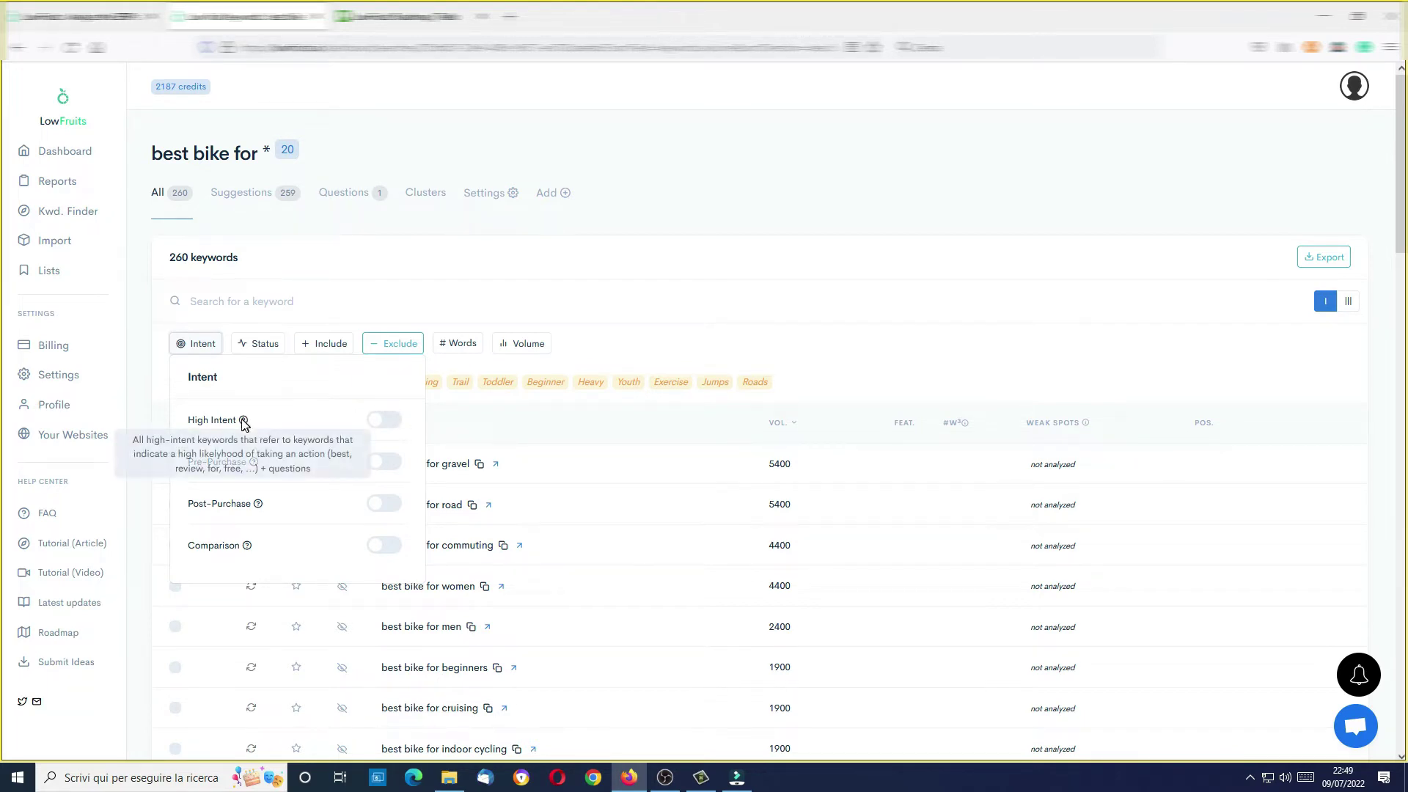
pyautogui.click(382, 424)
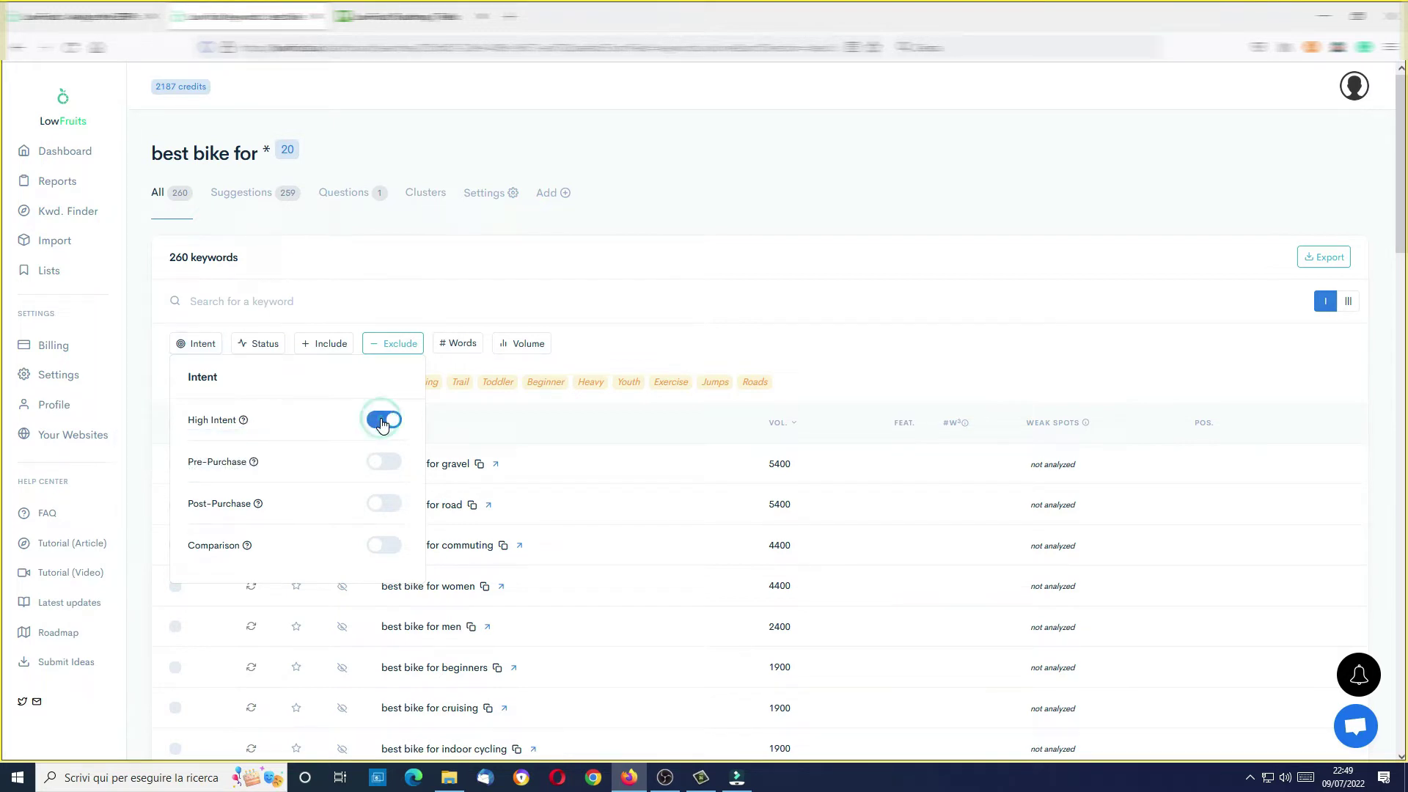
pyautogui.click(543, 421)
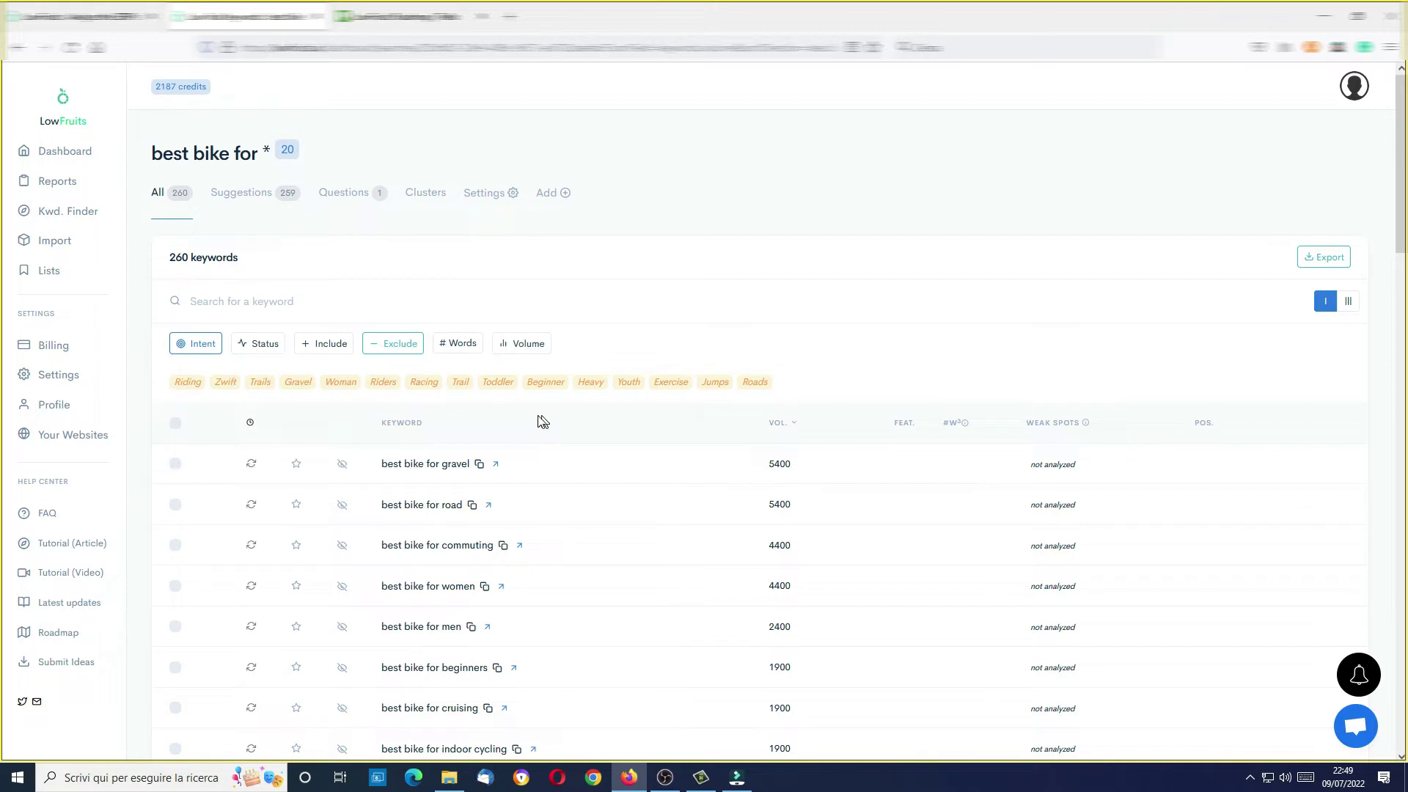
# Step: Turn off the High Intent filter, try Pre-Purchase on and off, and filter by Post-Purchase
pyautogui.click(195, 348)
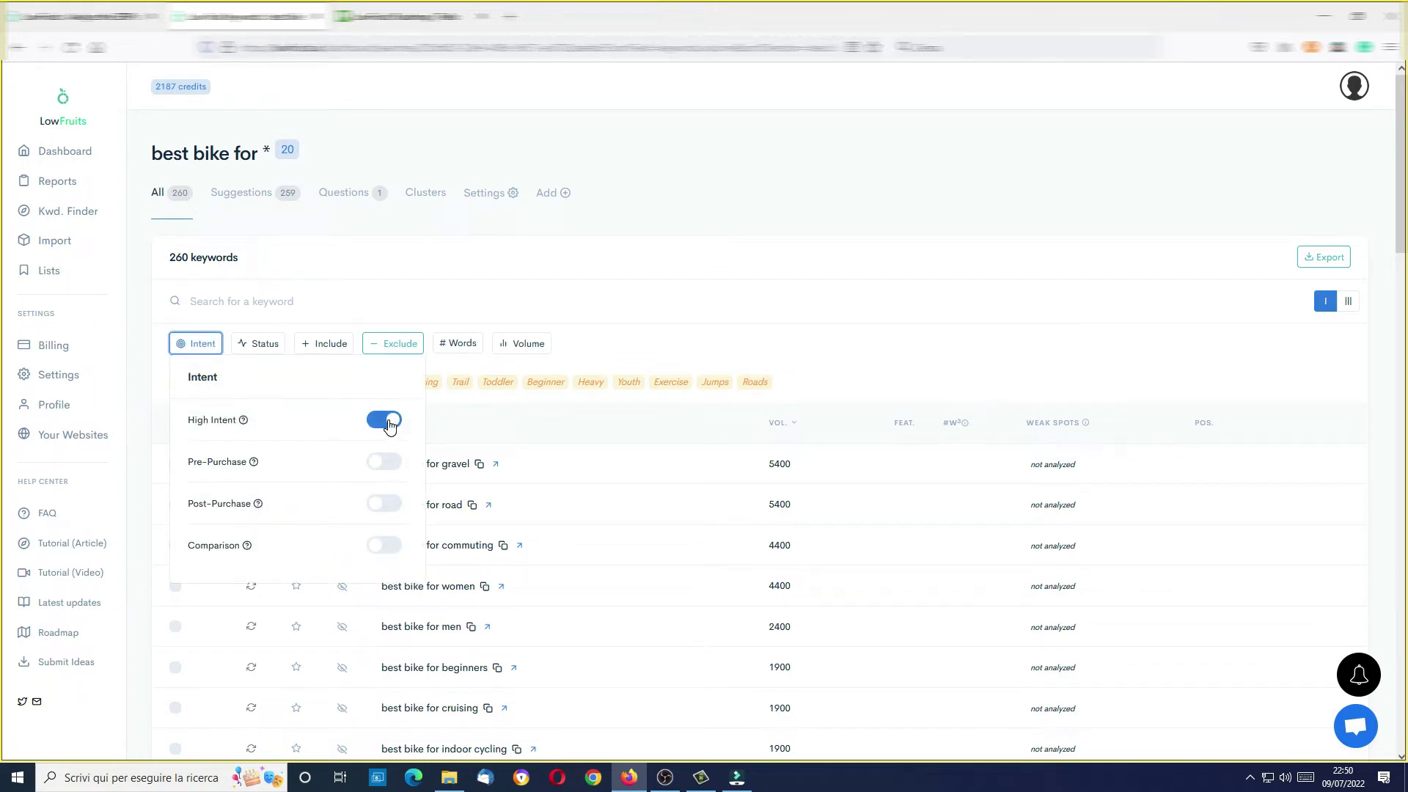
pyautogui.click(390, 424)
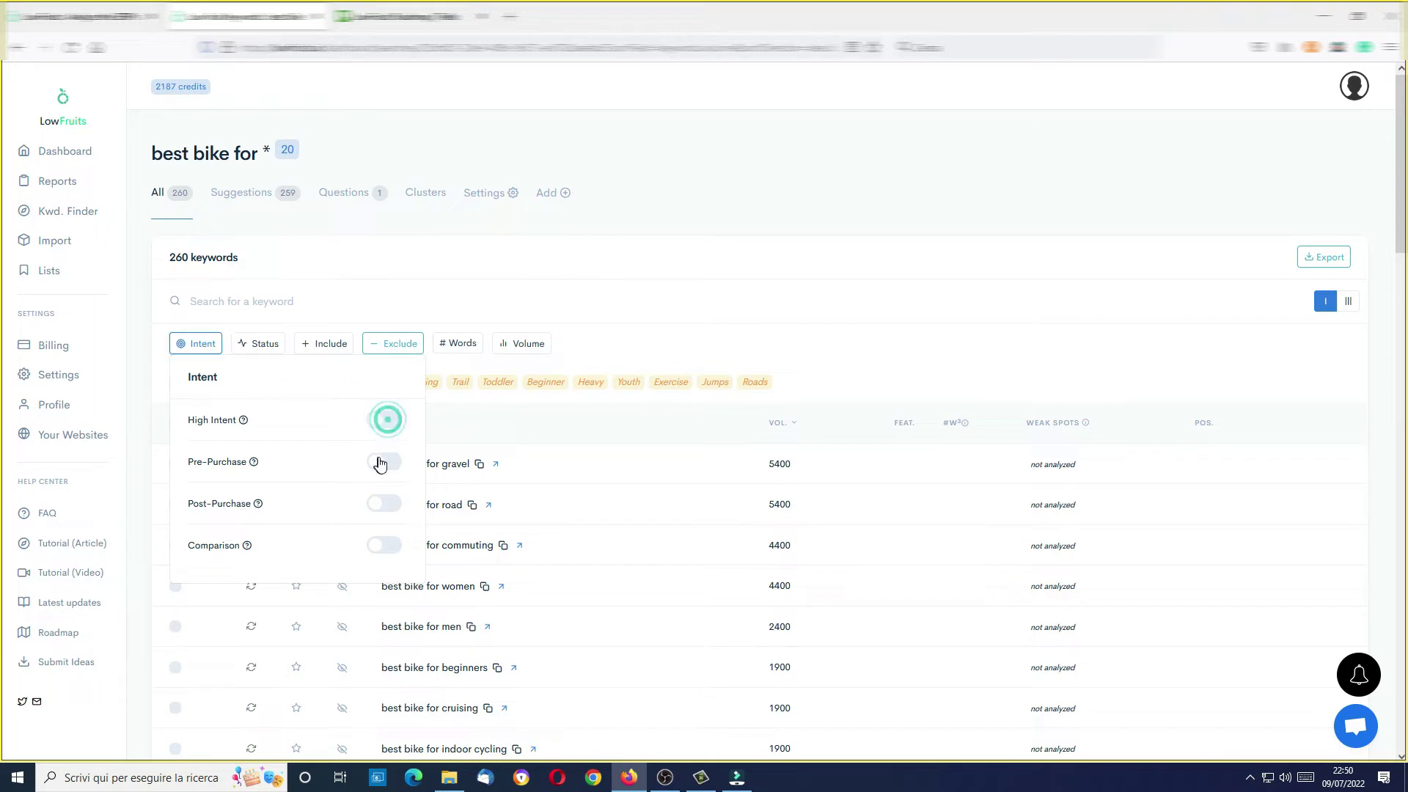
pyautogui.click(383, 464)
pyautogui.click(382, 463)
pyautogui.click(383, 505)
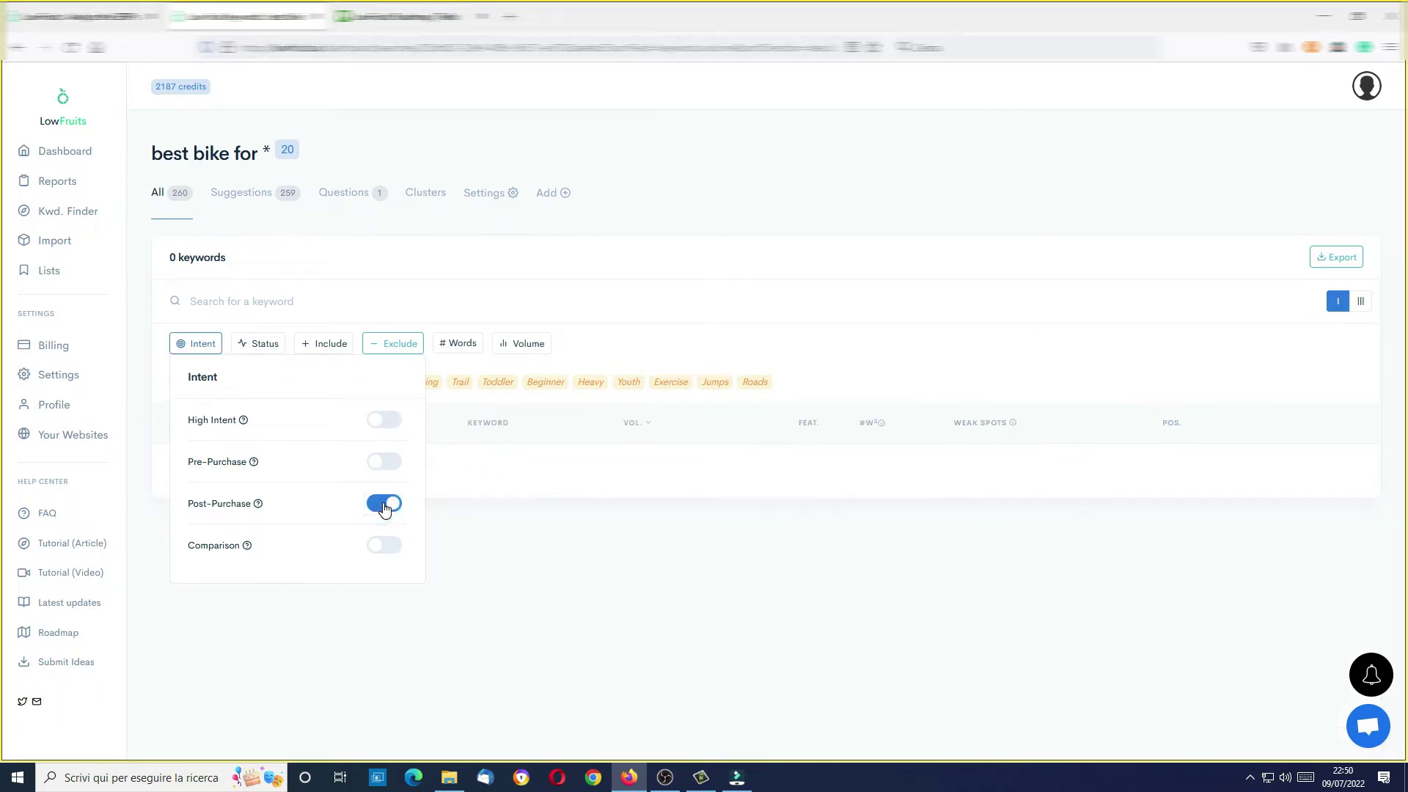
pyautogui.click(545, 569)
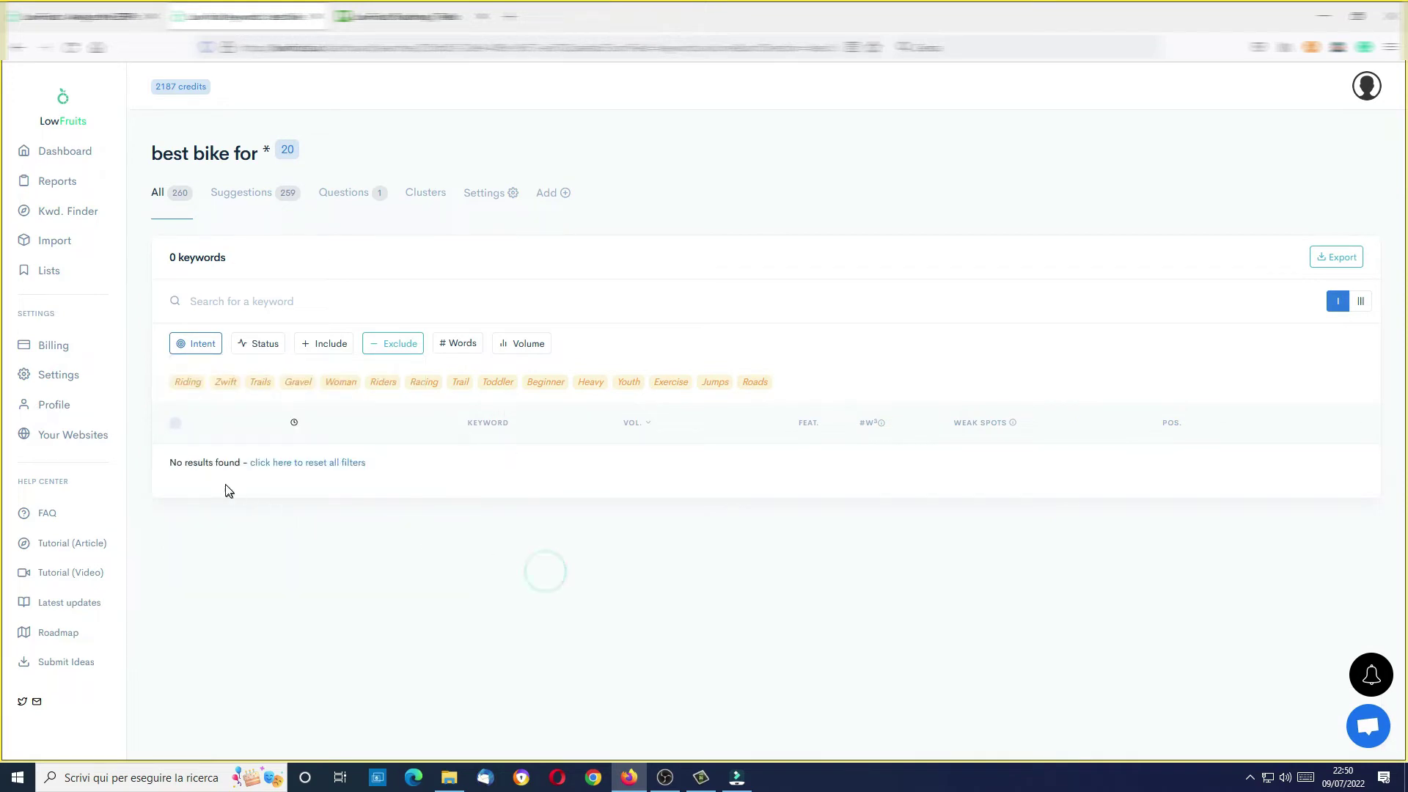
# Step: Turn off the Post-Purchase filter and try the Comparison intent filter on and off
pyautogui.click(199, 346)
pyautogui.click(386, 506)
pyautogui.click(382, 549)
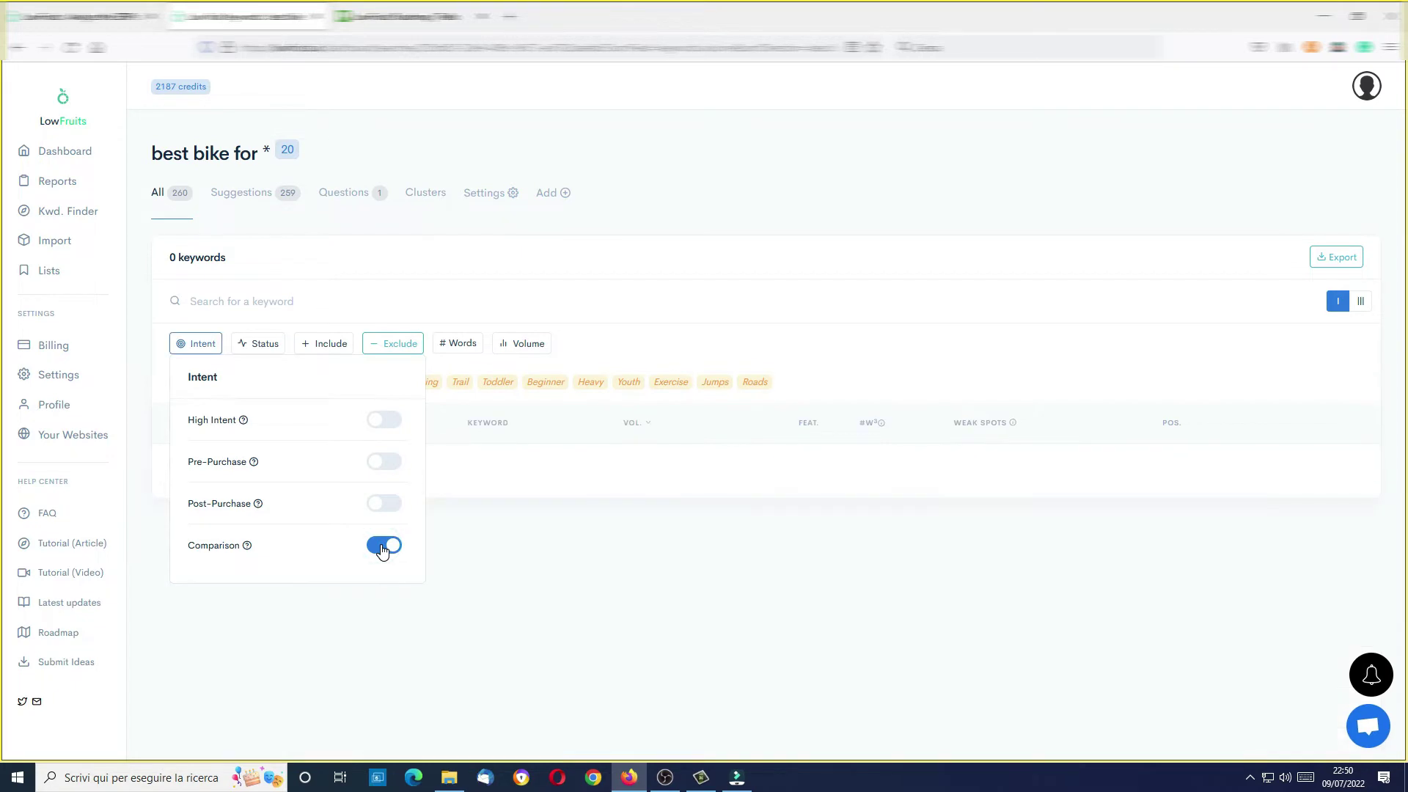
pyautogui.click(383, 547)
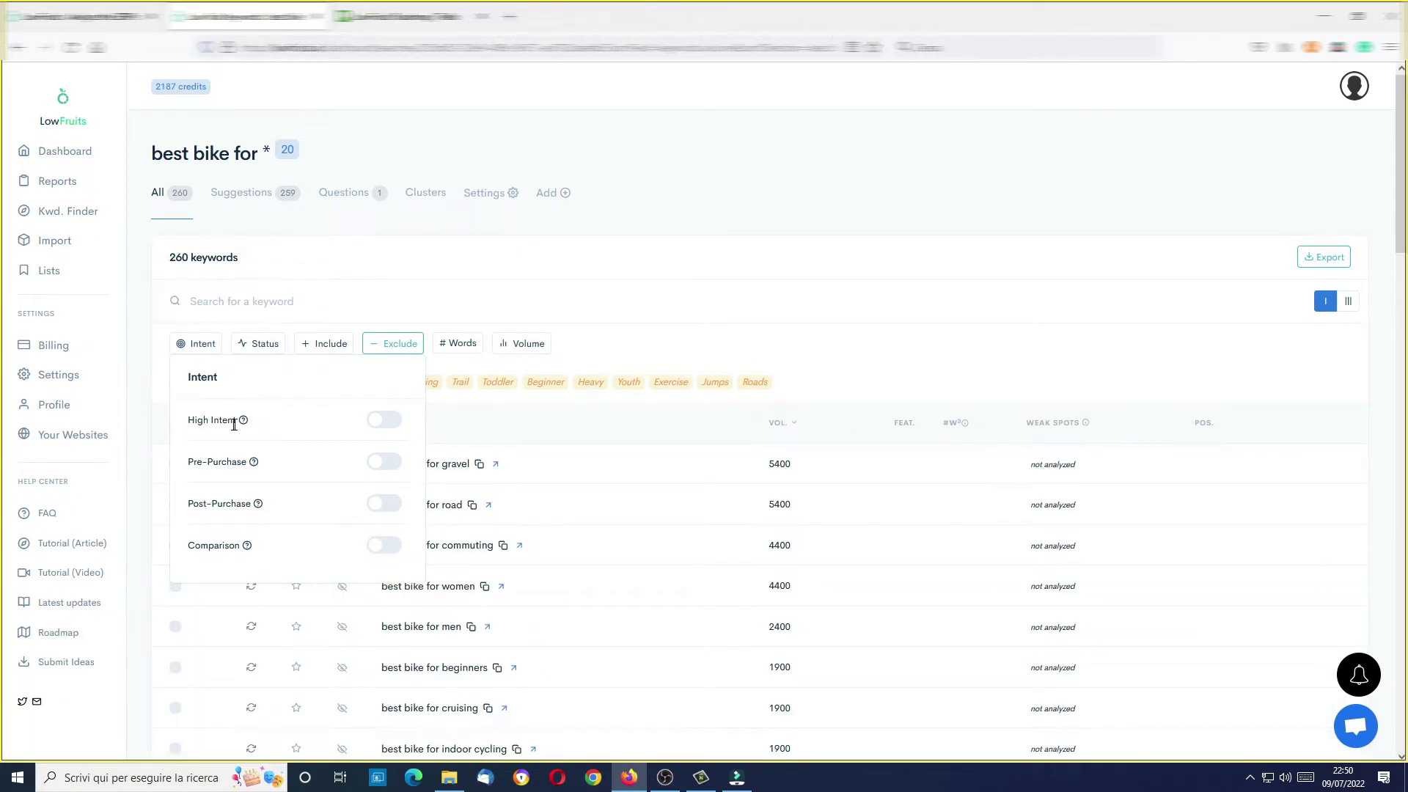
# Step: Switch the High Intent filter on and off again and look over the unfiltered keyword list
pyautogui.click(382, 421)
pyautogui.click(382, 421)
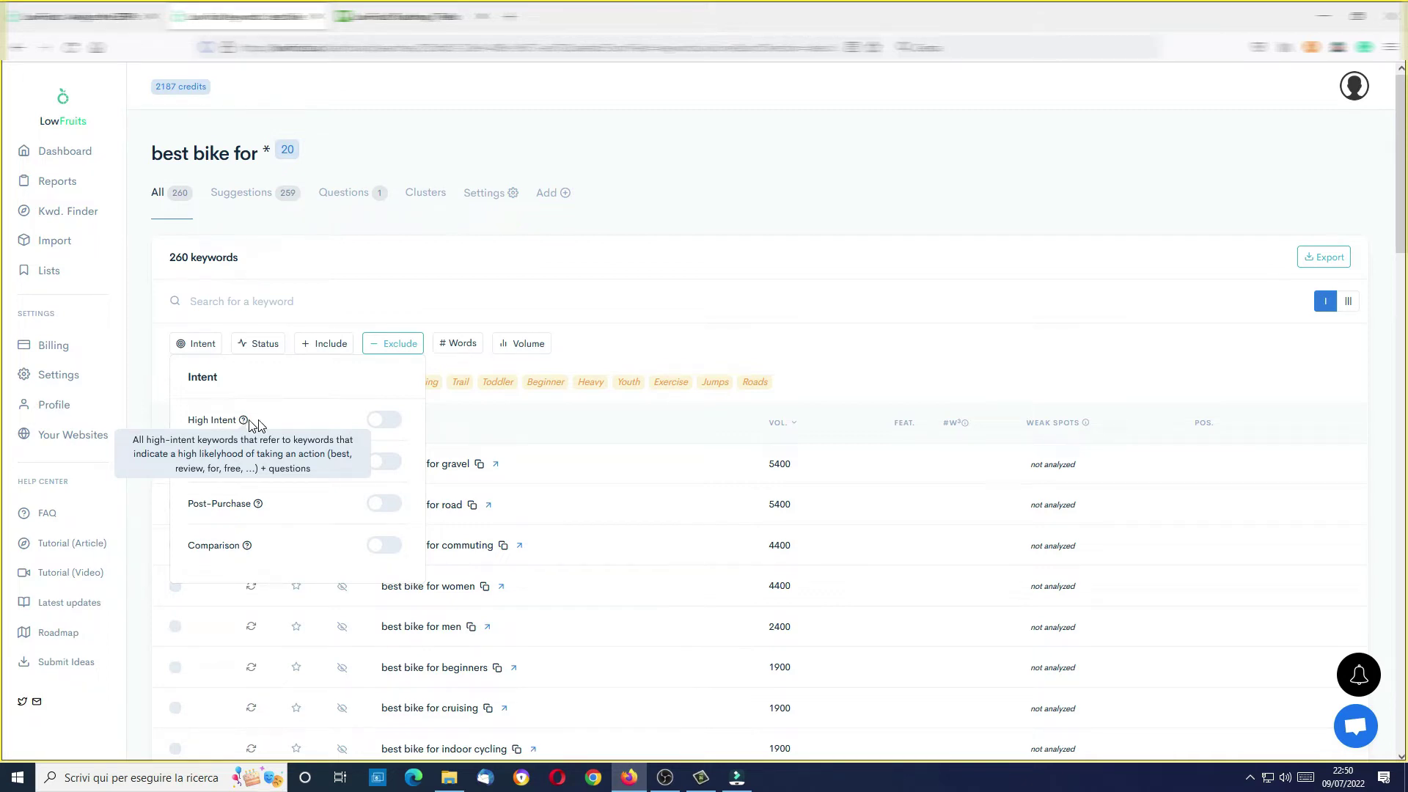
pyautogui.click(531, 431)
pyautogui.scroll(-5, 421, 646)
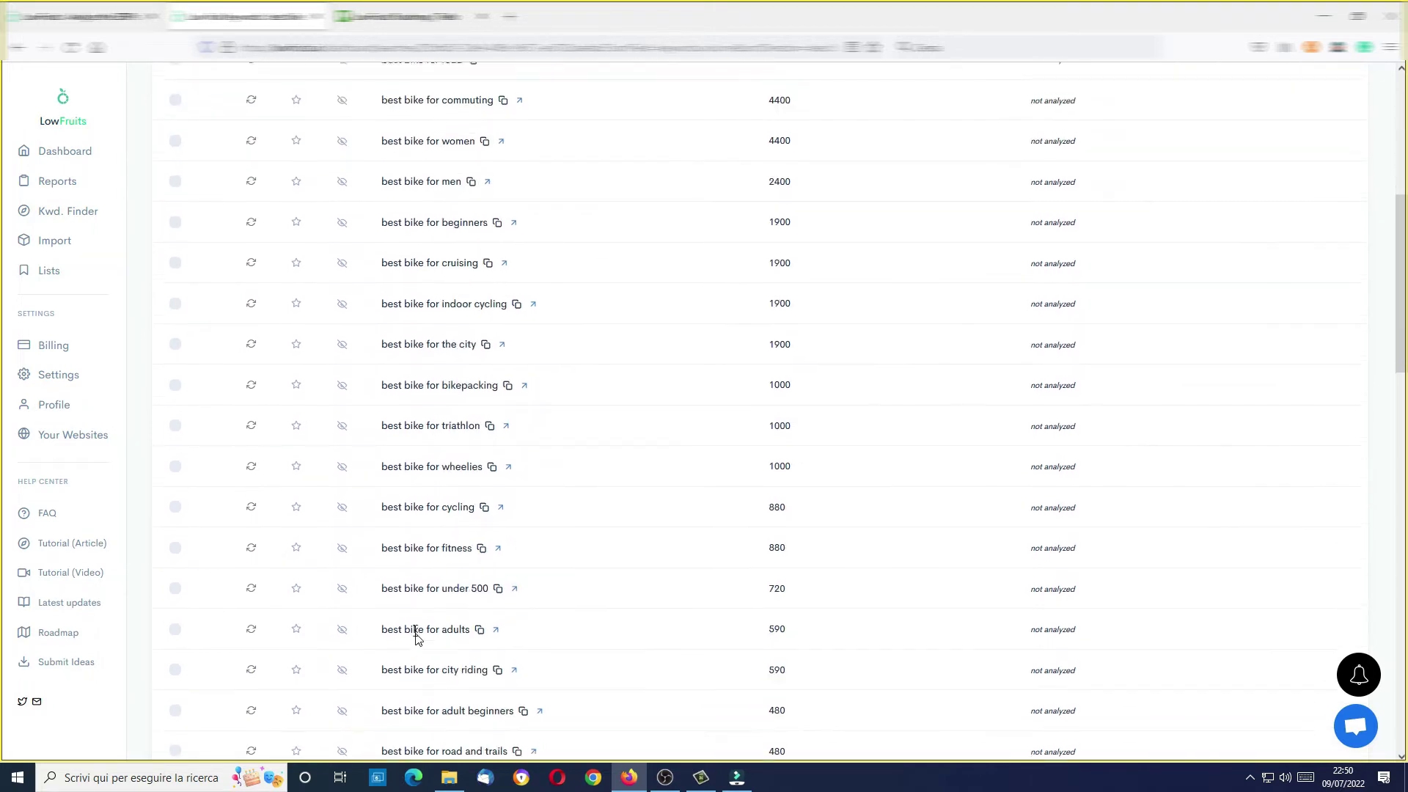
pyautogui.scroll(5, 408, 613)
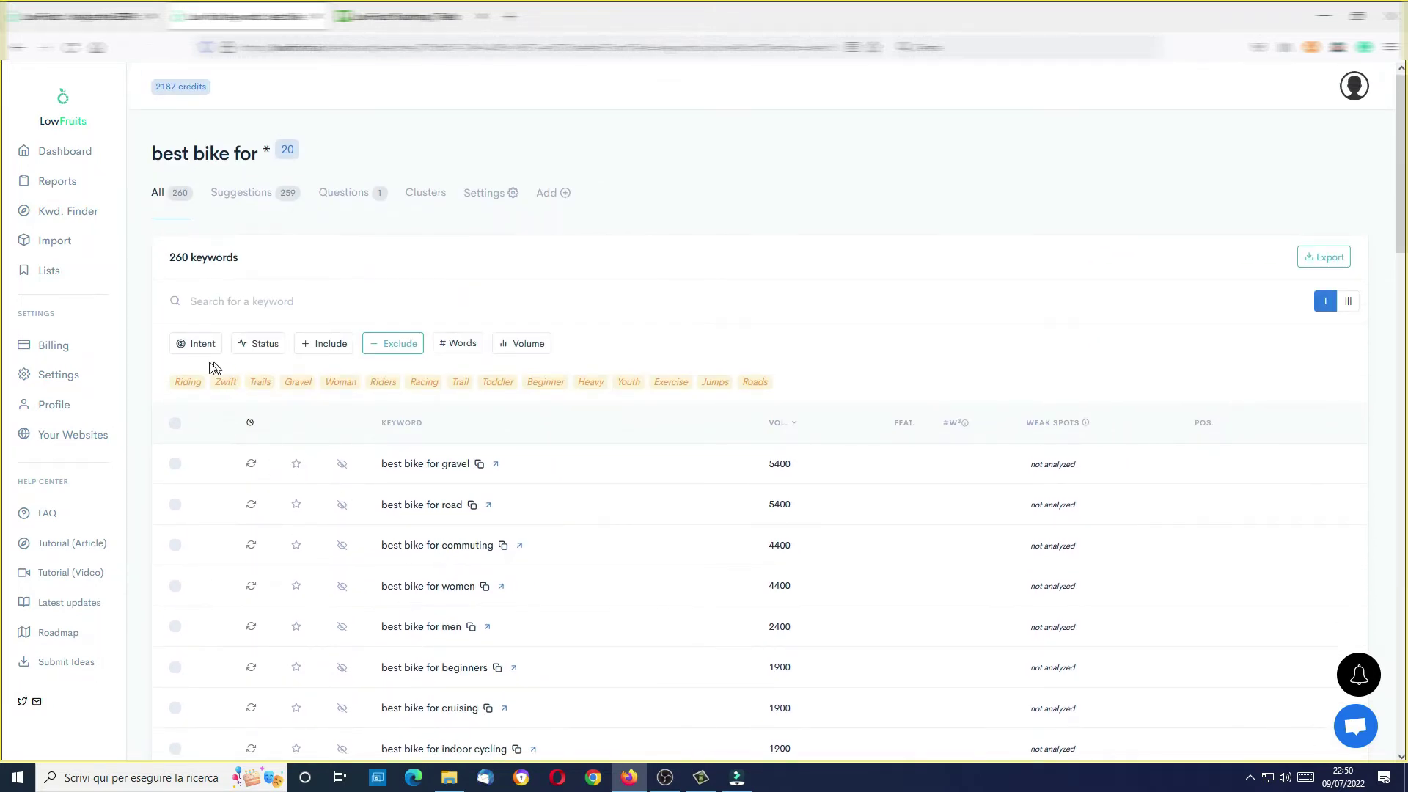
# Step: Check the available intent and status filter options without enabling any of them
pyautogui.click(190, 350)
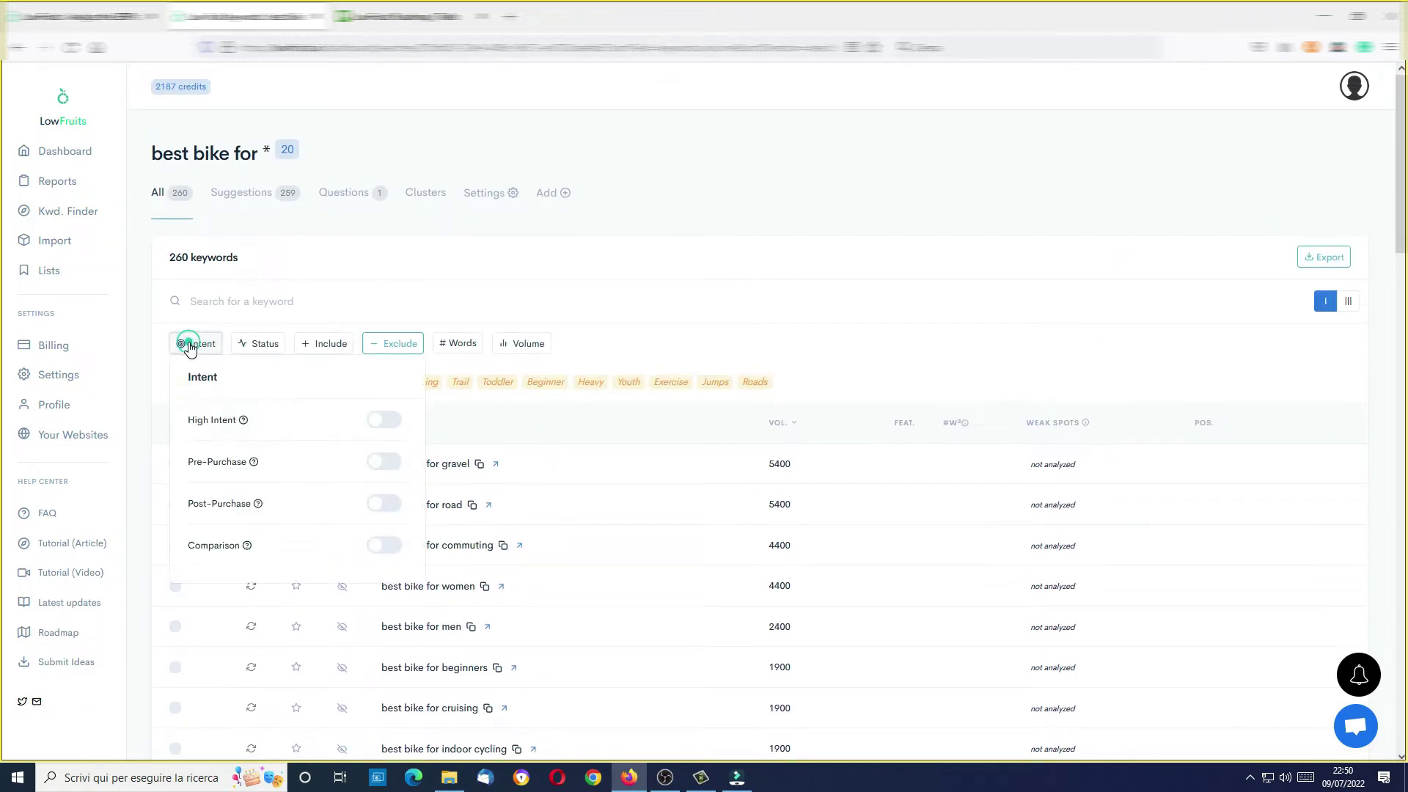
pyautogui.click(197, 349)
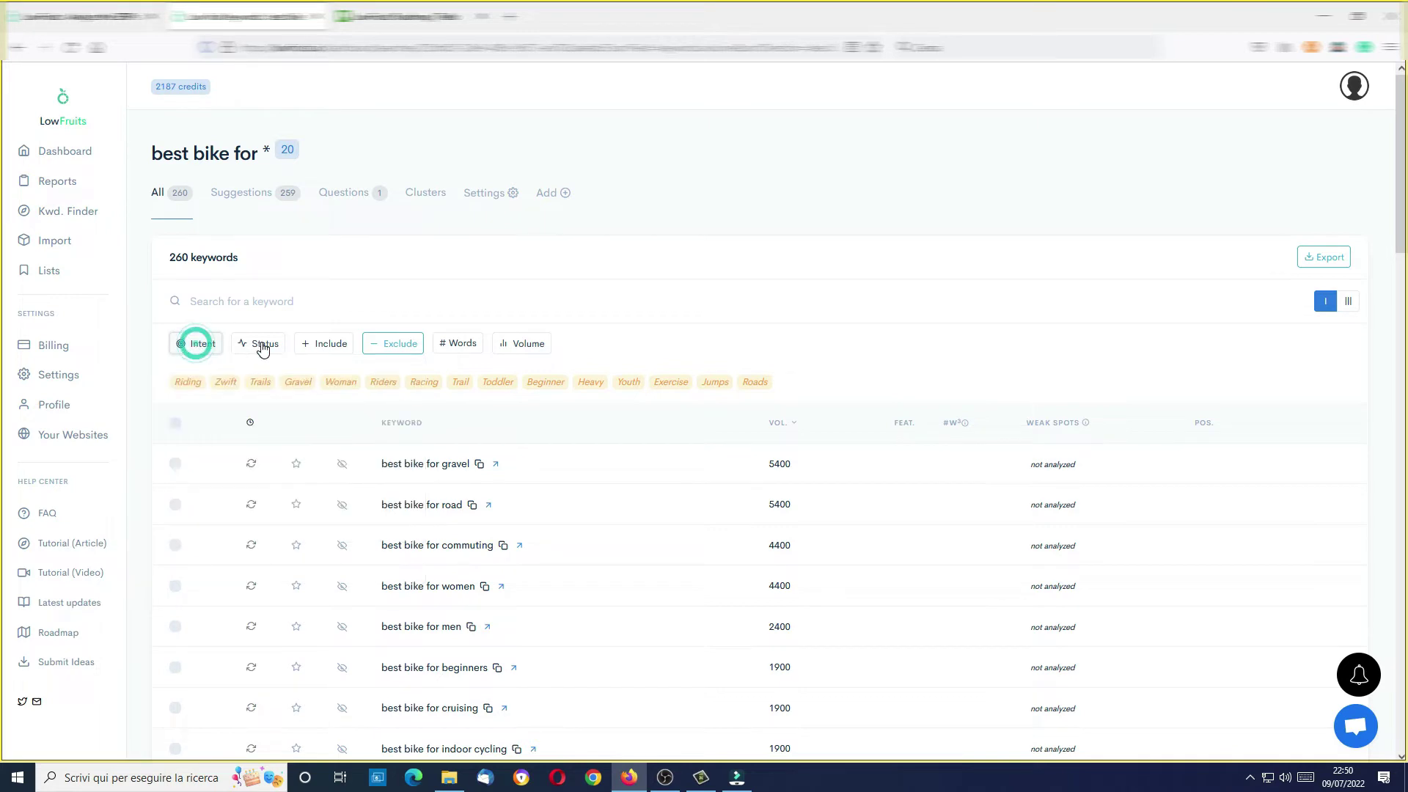
pyautogui.click(262, 343)
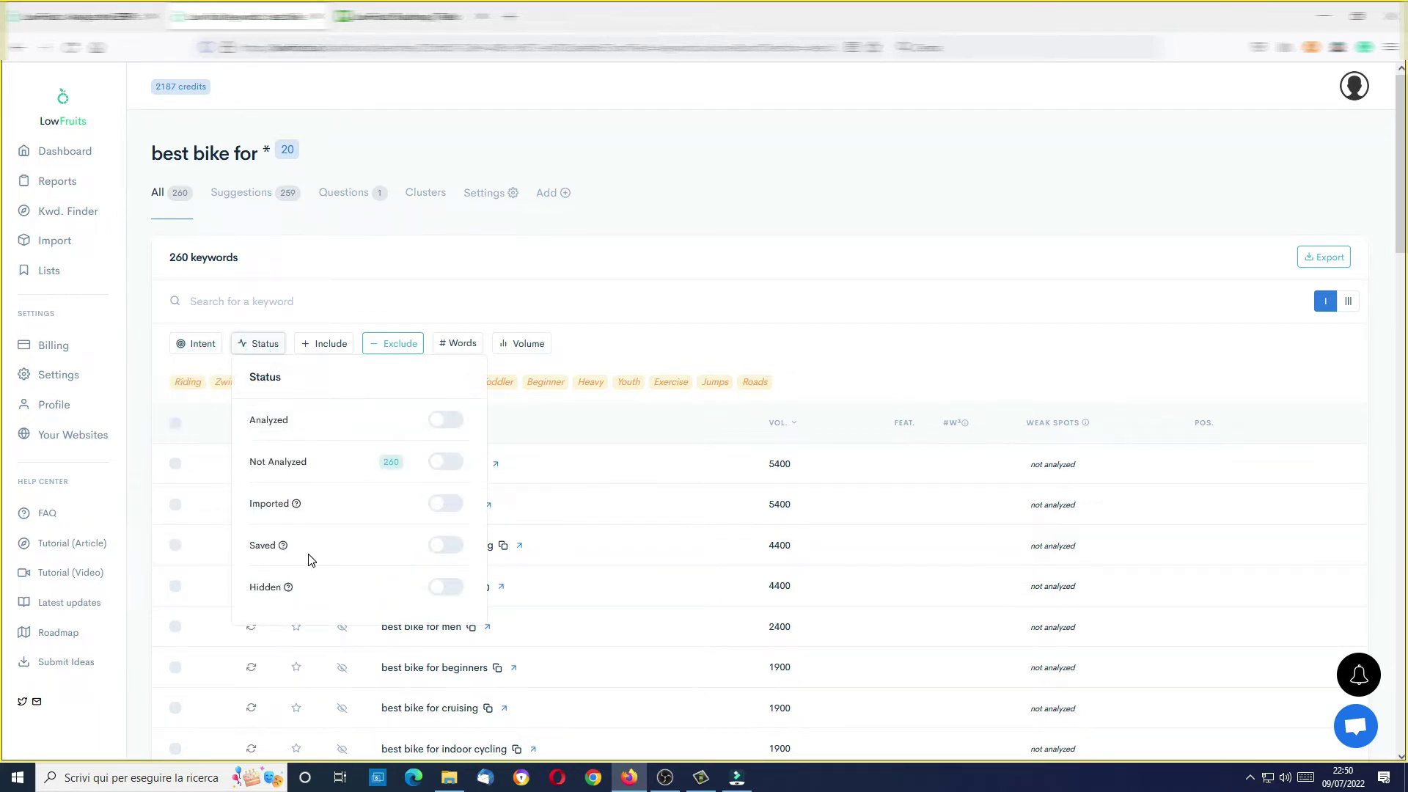
pyautogui.click(369, 279)
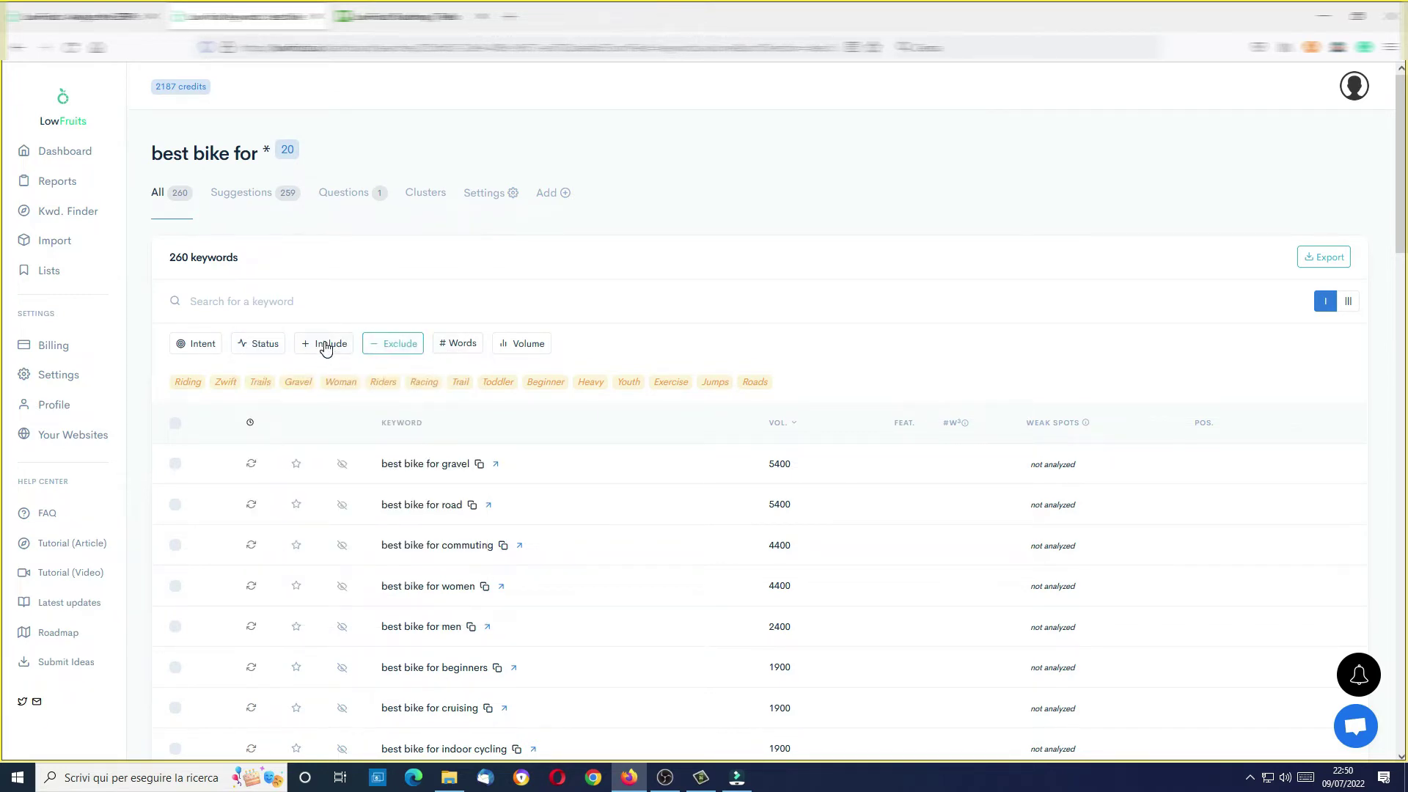
# Step: Filter the list to keywords that include any of the words entered, using "weight"
pyautogui.click(328, 345)
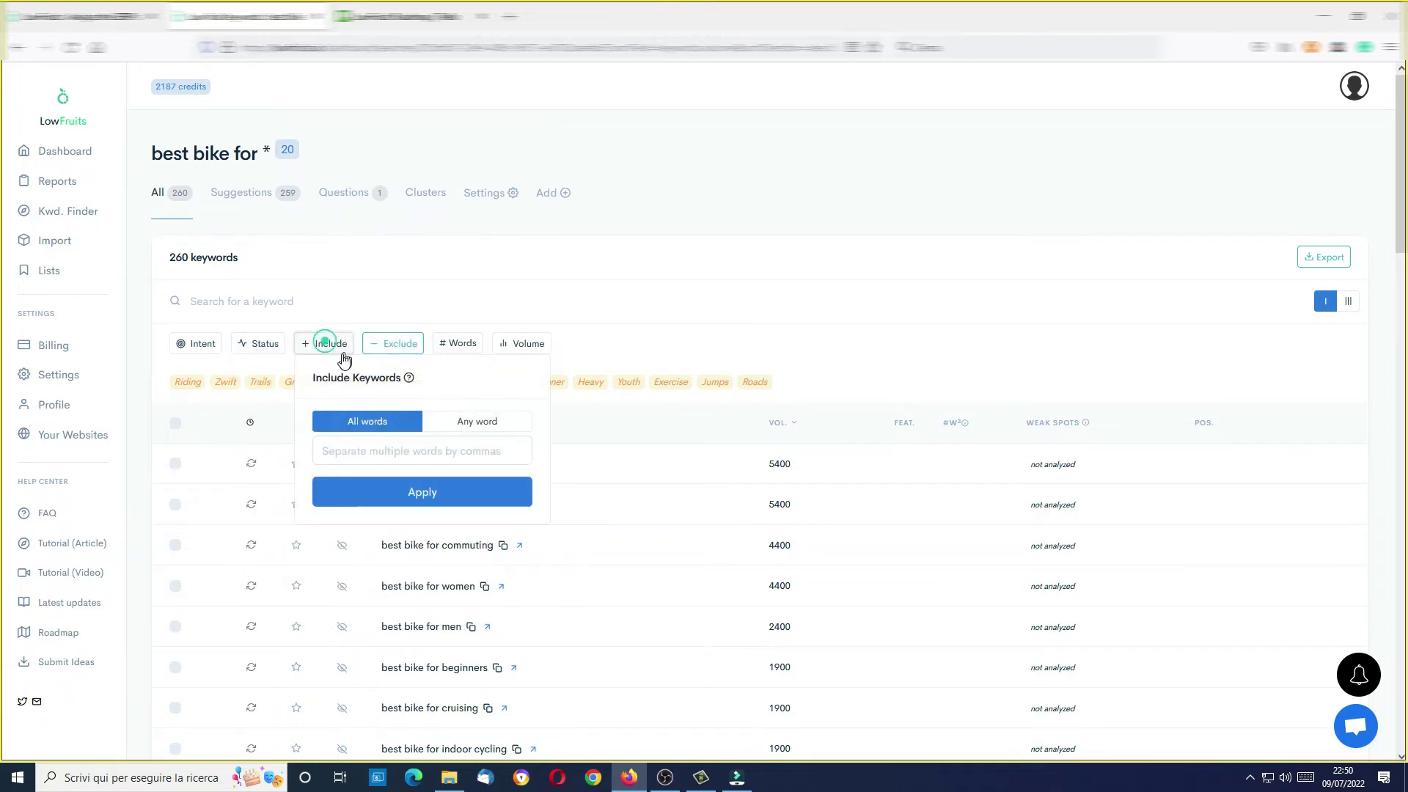
pyautogui.click(478, 421)
pyautogui.click(415, 449)
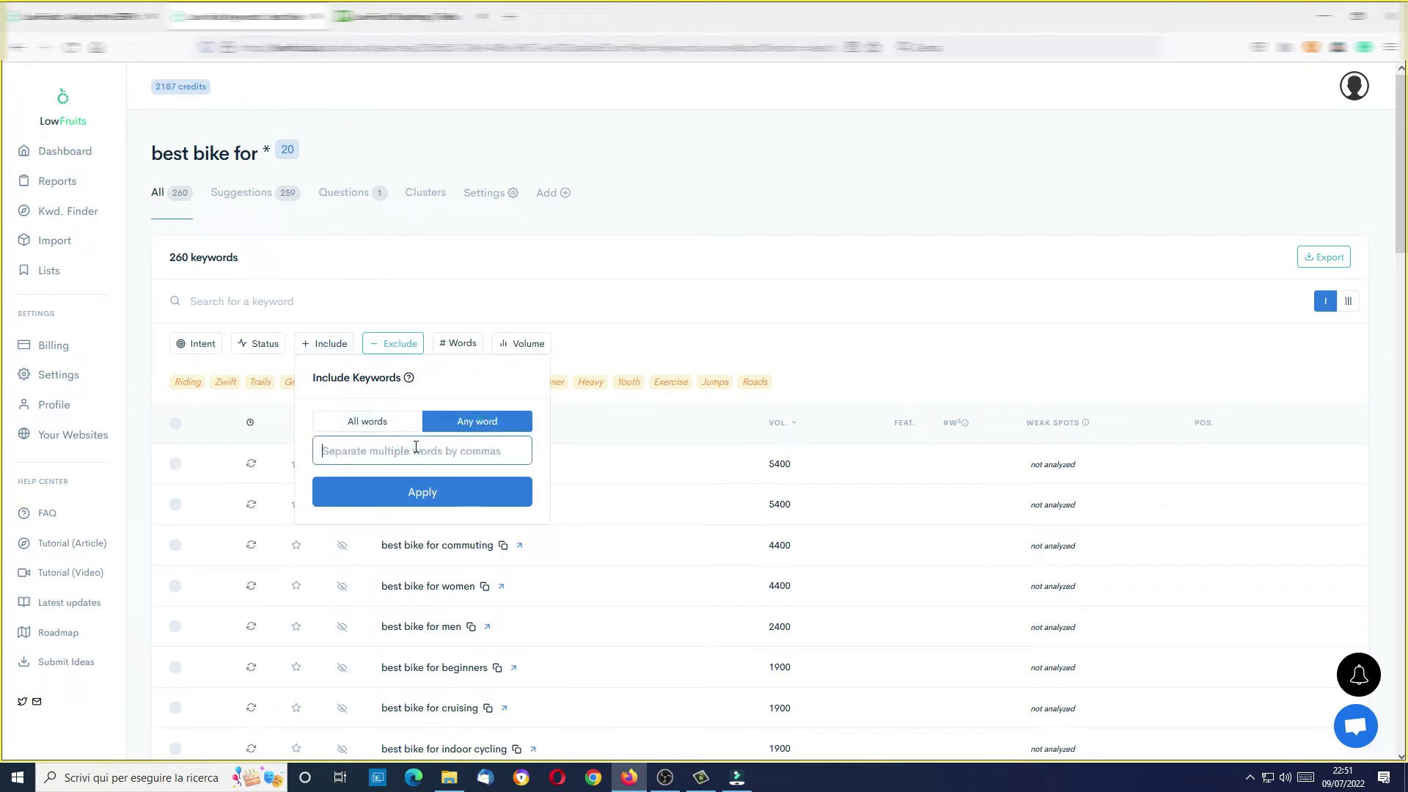
pyautogui.write('weight')
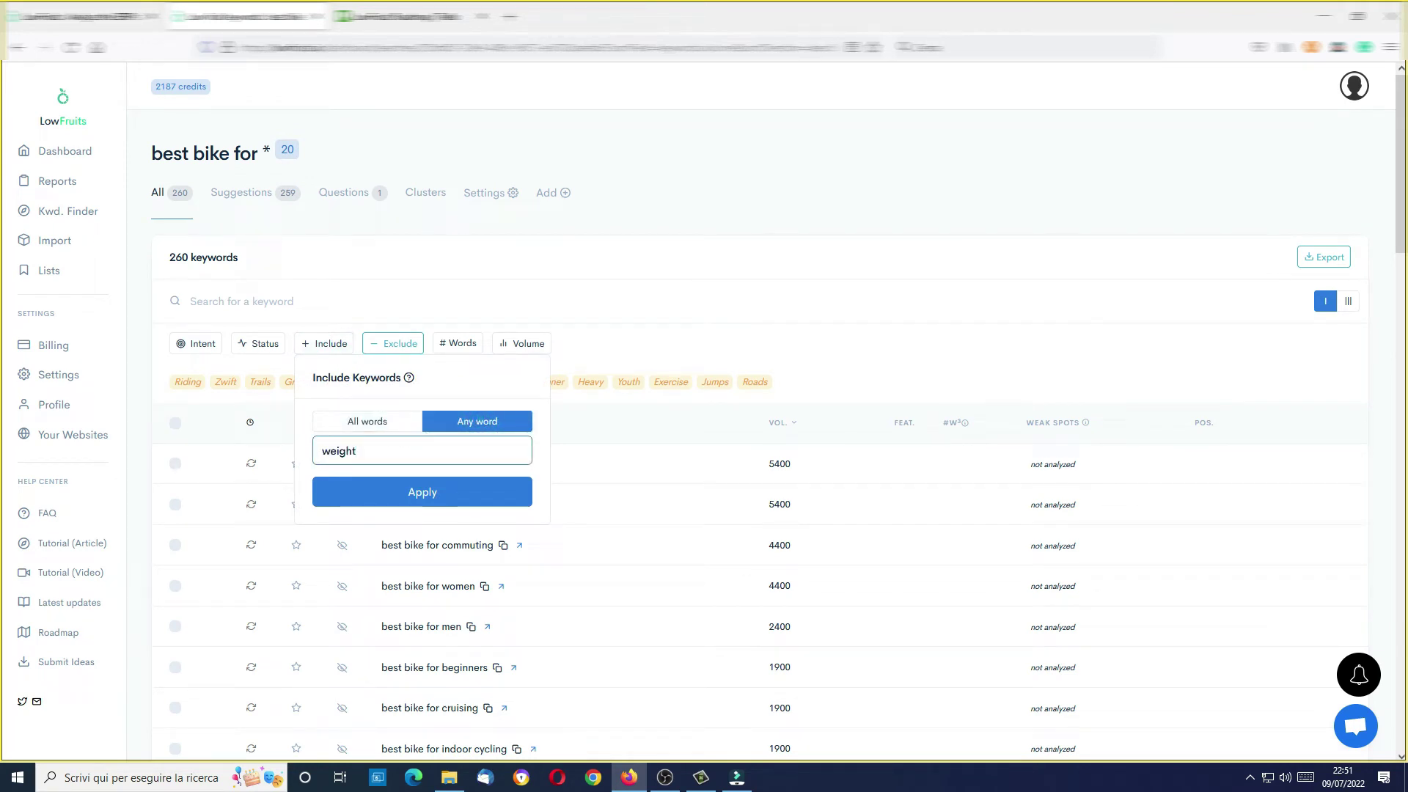
pyautogui.click(448, 493)
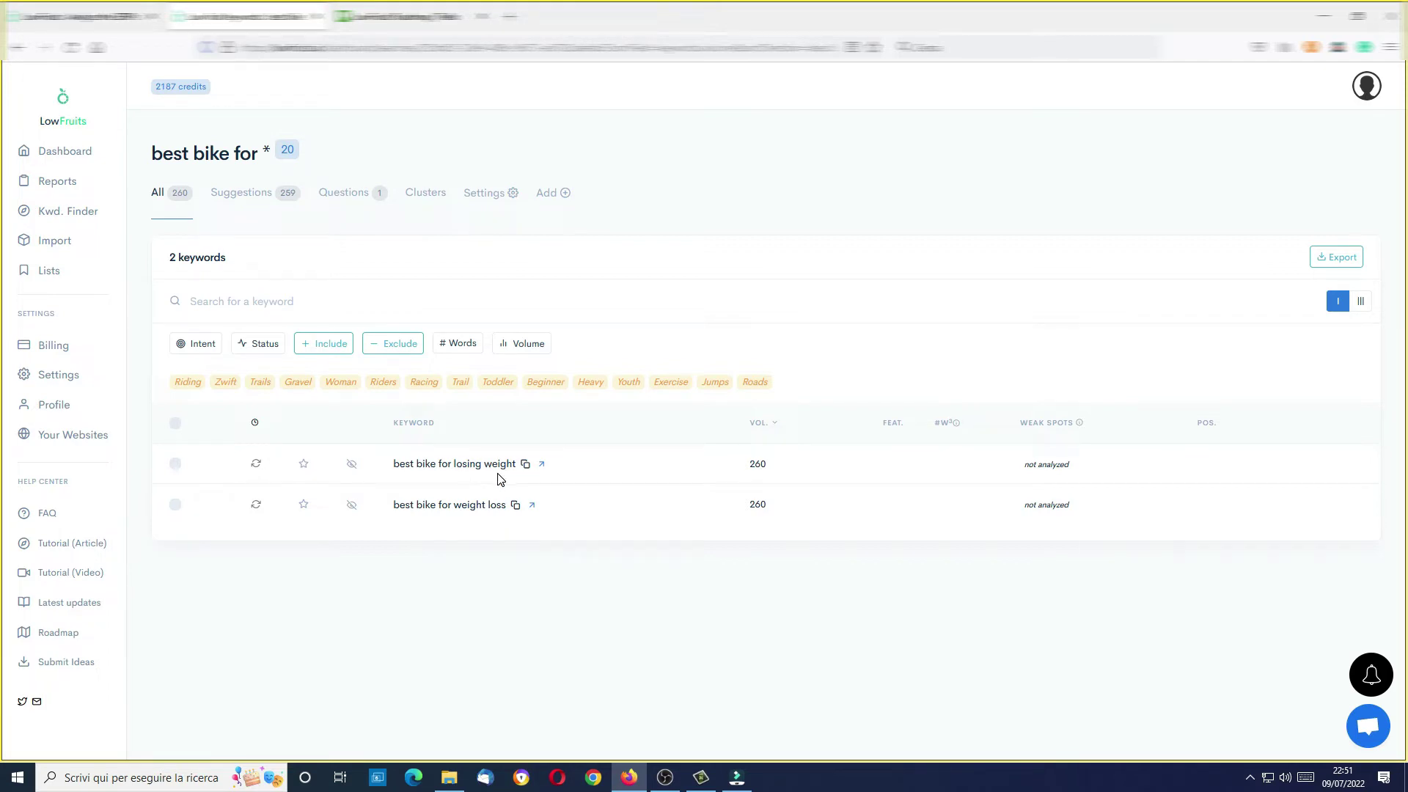
# Step: Remove "weight" from the include-keywords filter and apply it to restore the full keyword list
pyautogui.click(329, 350)
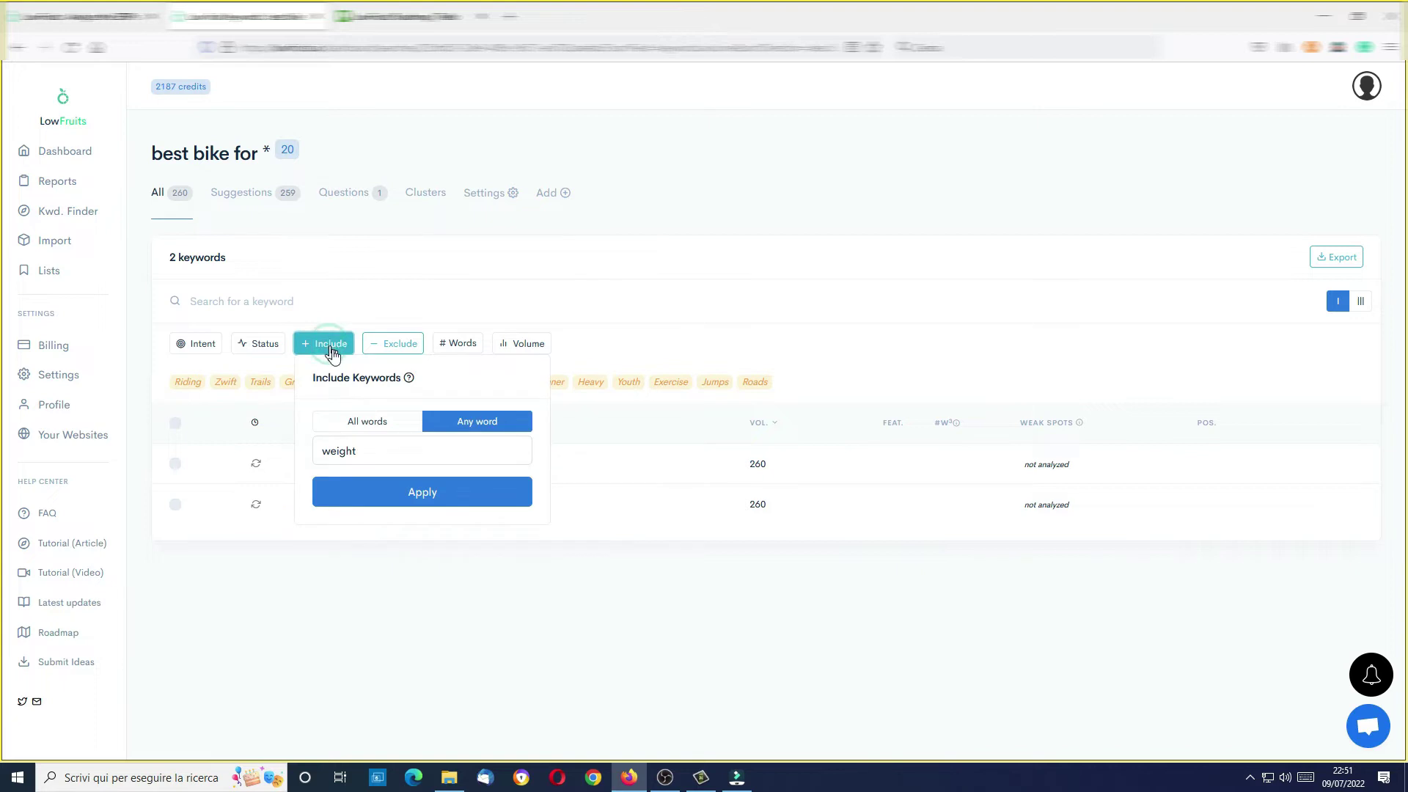
pyautogui.moveTo(396, 456); pyautogui.dragTo(250, 455)
pyautogui.press('BackSpace')
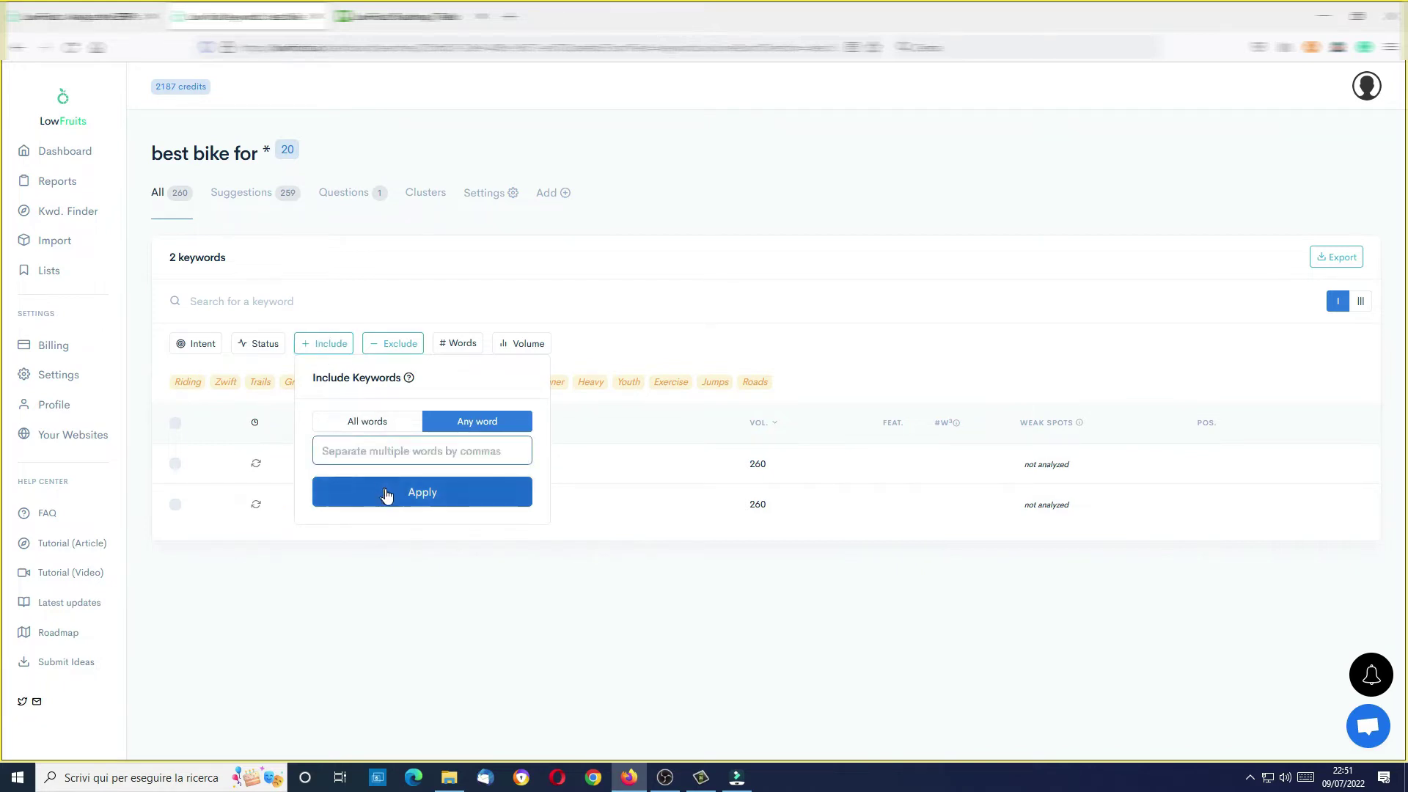
pyautogui.click(412, 489)
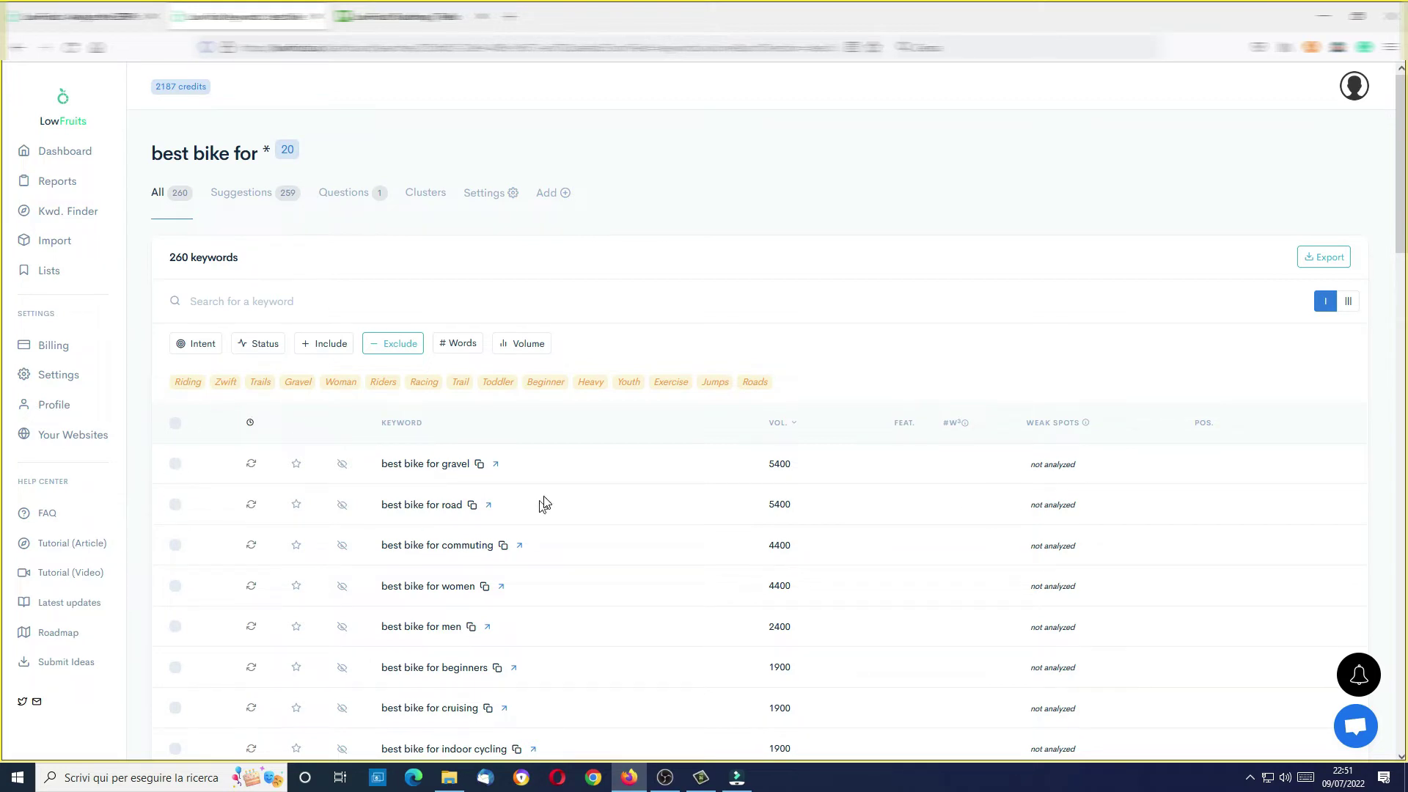
# Step: Look through the report's Suggestions, Questions, Clusters, Settings and Add sections, and return to the list of all keywords
pyautogui.click(240, 198)
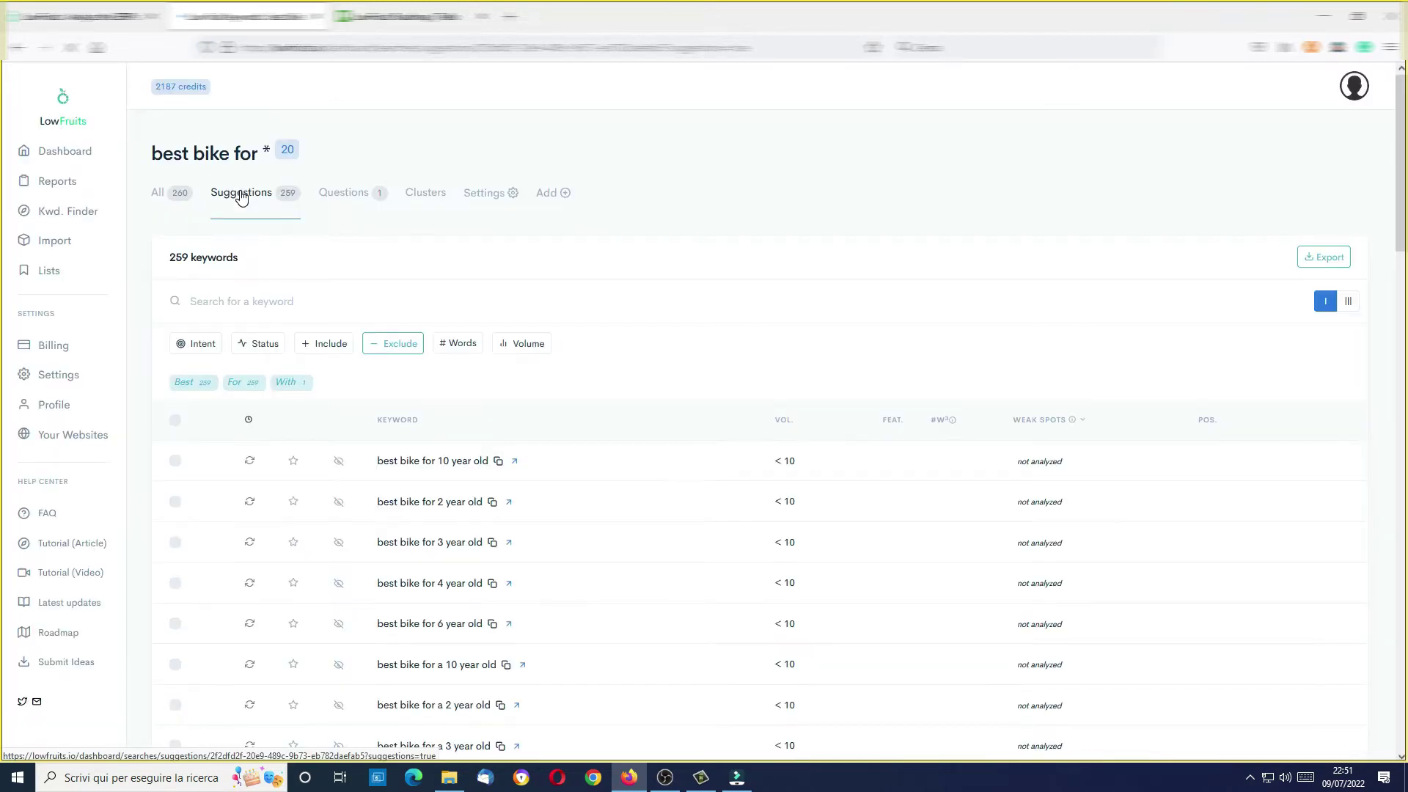
pyautogui.scroll(-6, 560, 464)
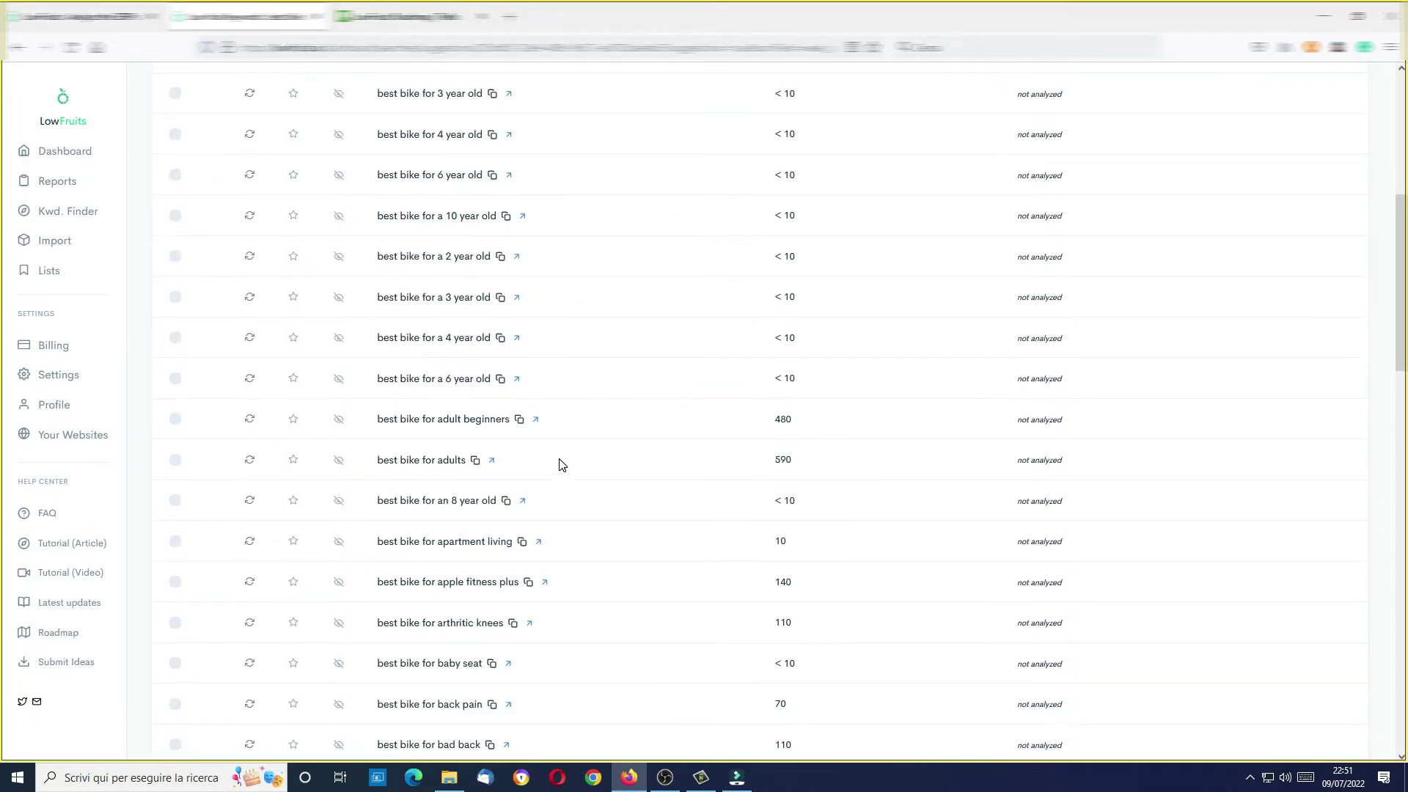
pyautogui.scroll(6, 560, 465)
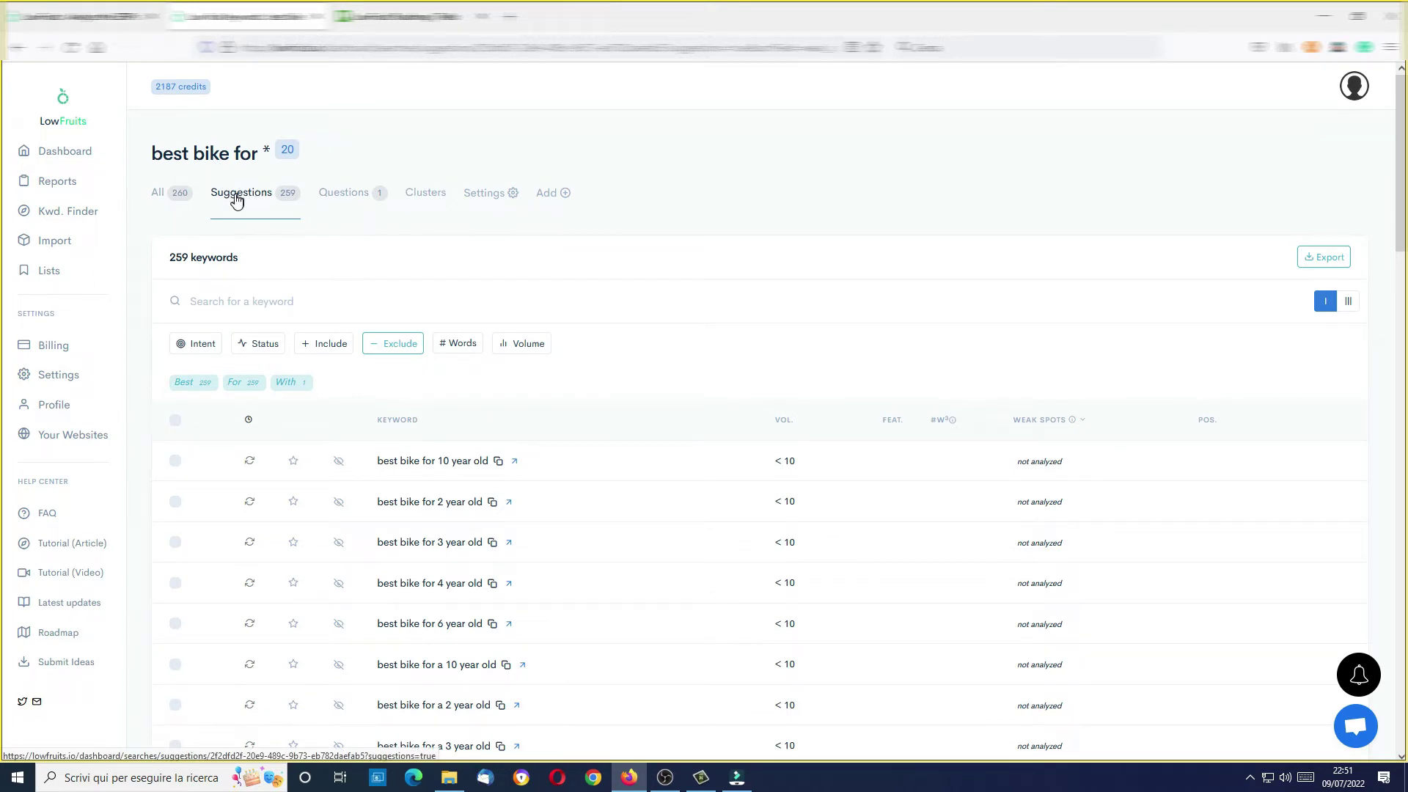
pyautogui.click(351, 195)
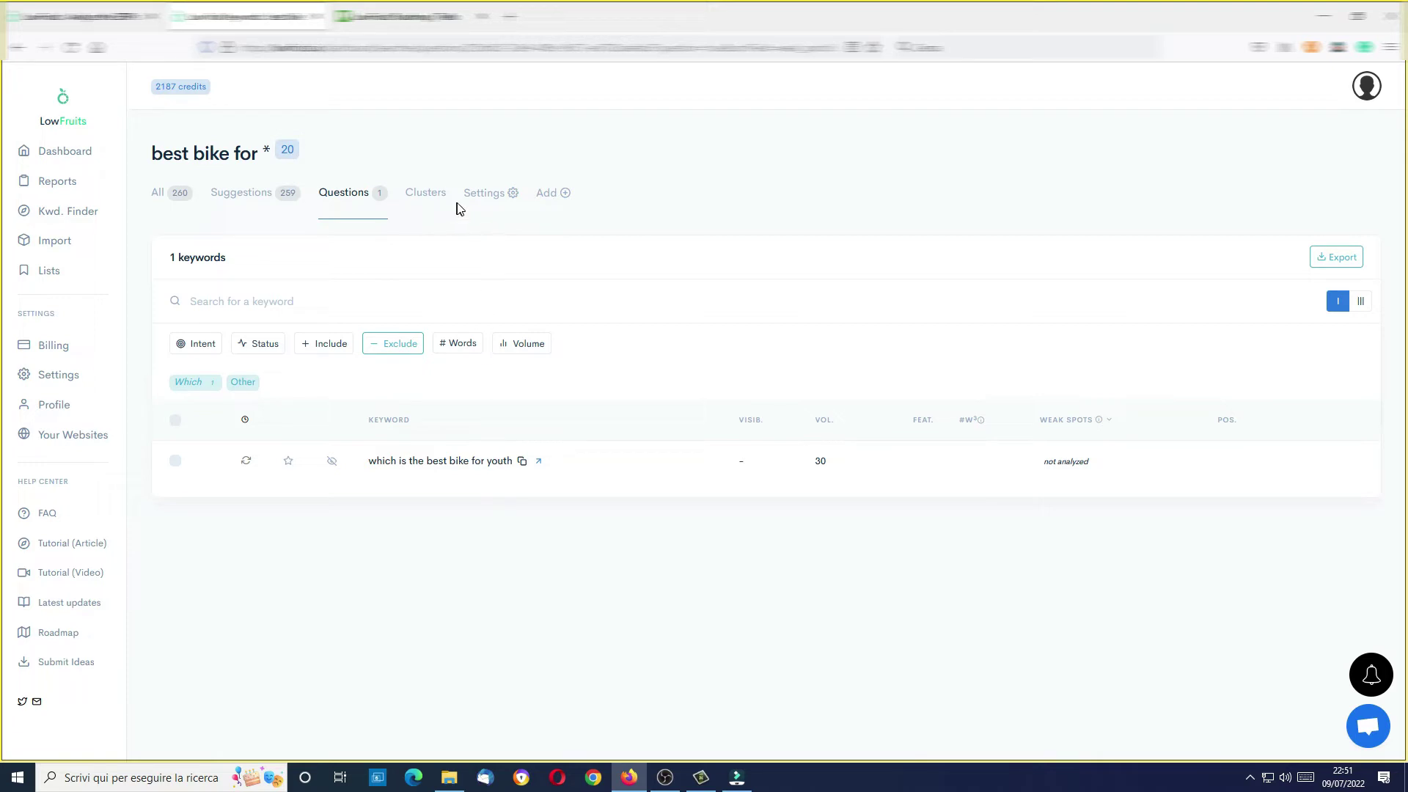
pyautogui.click(431, 194)
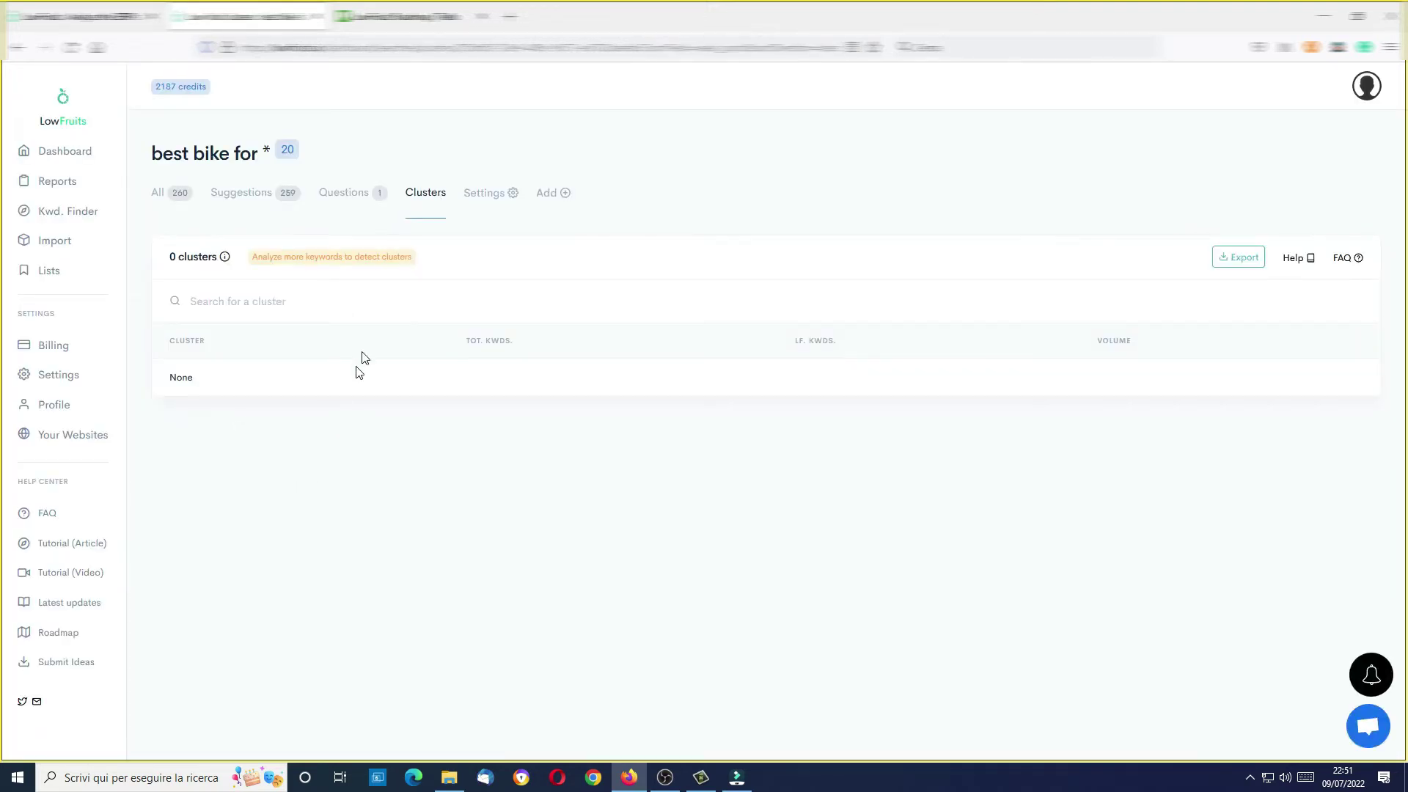
pyautogui.click(510, 198)
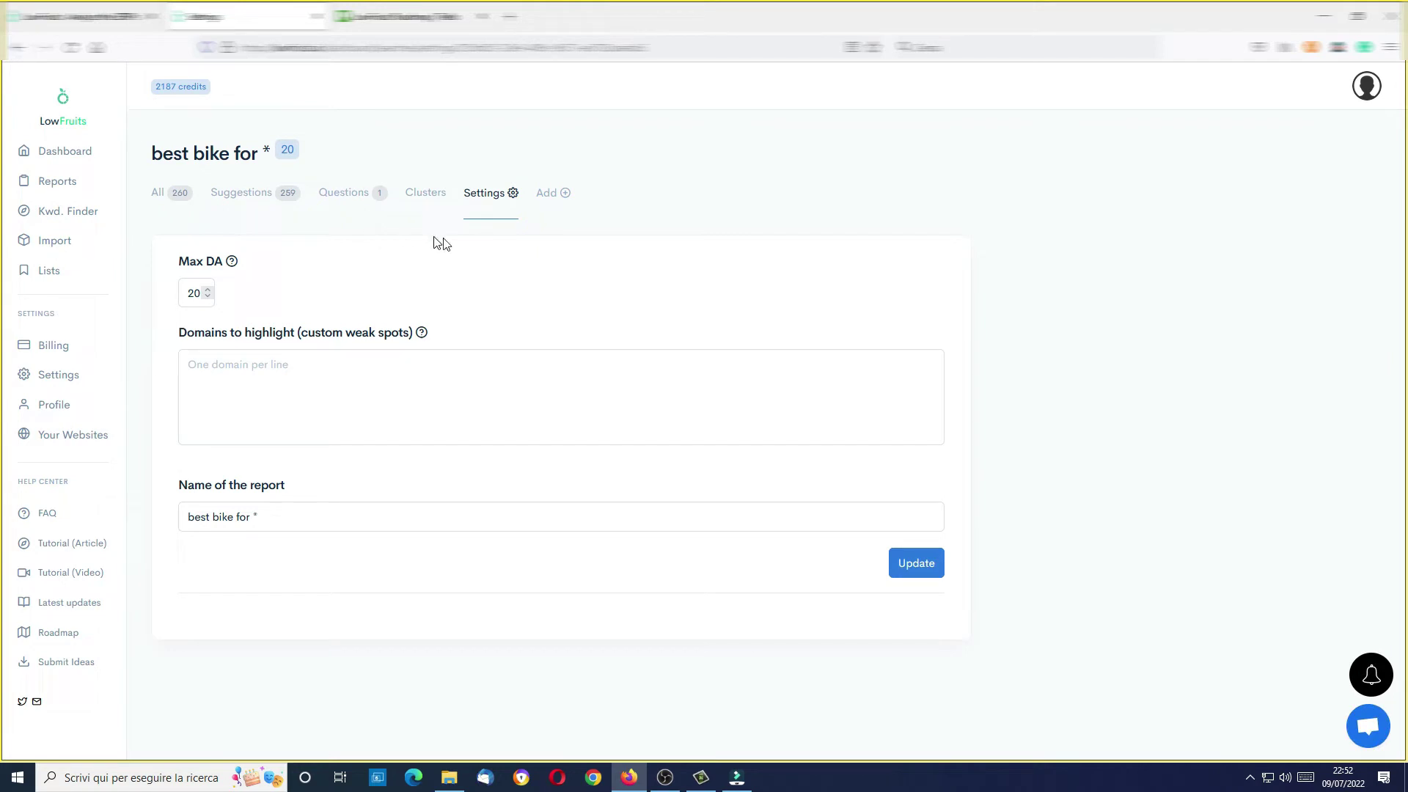
pyautogui.click(563, 195)
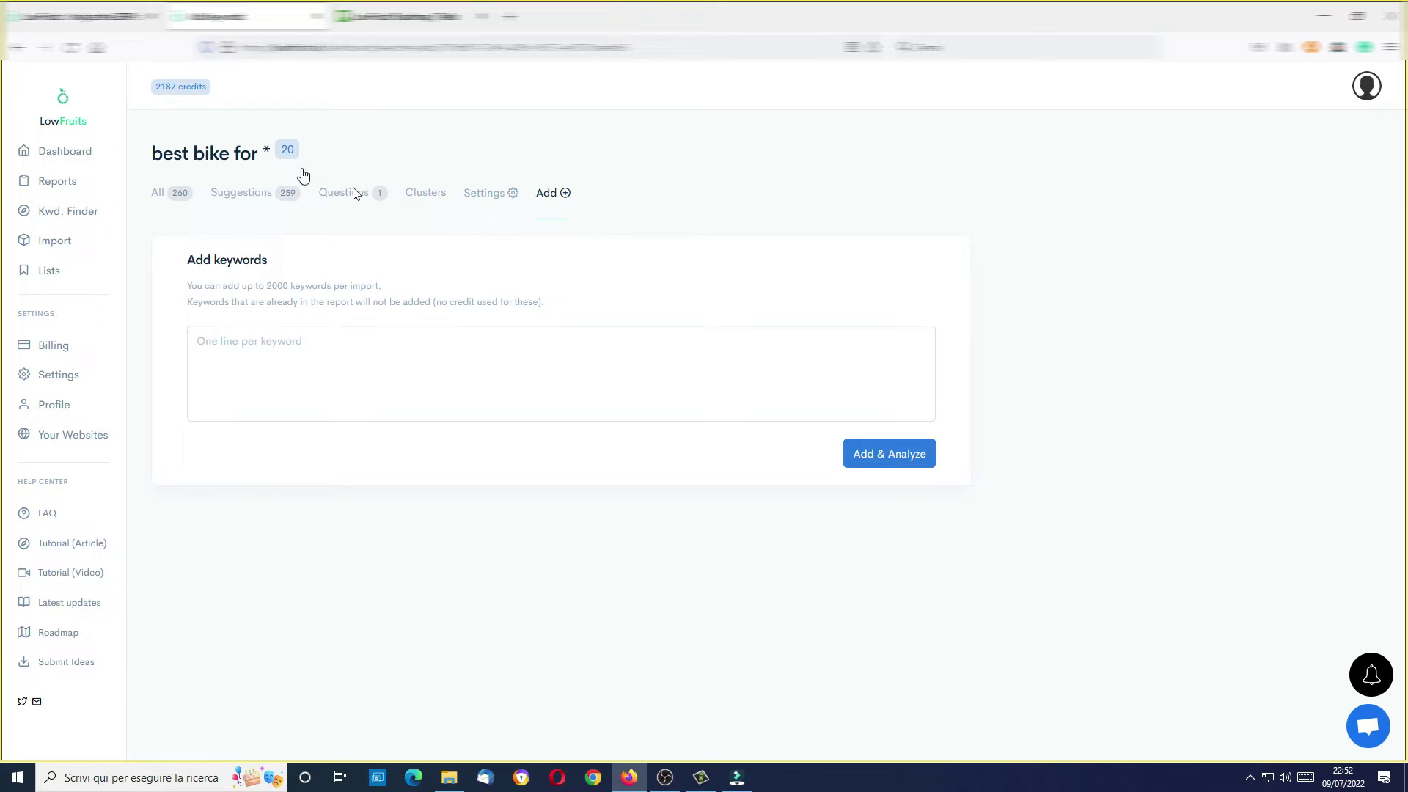
pyautogui.click(156, 194)
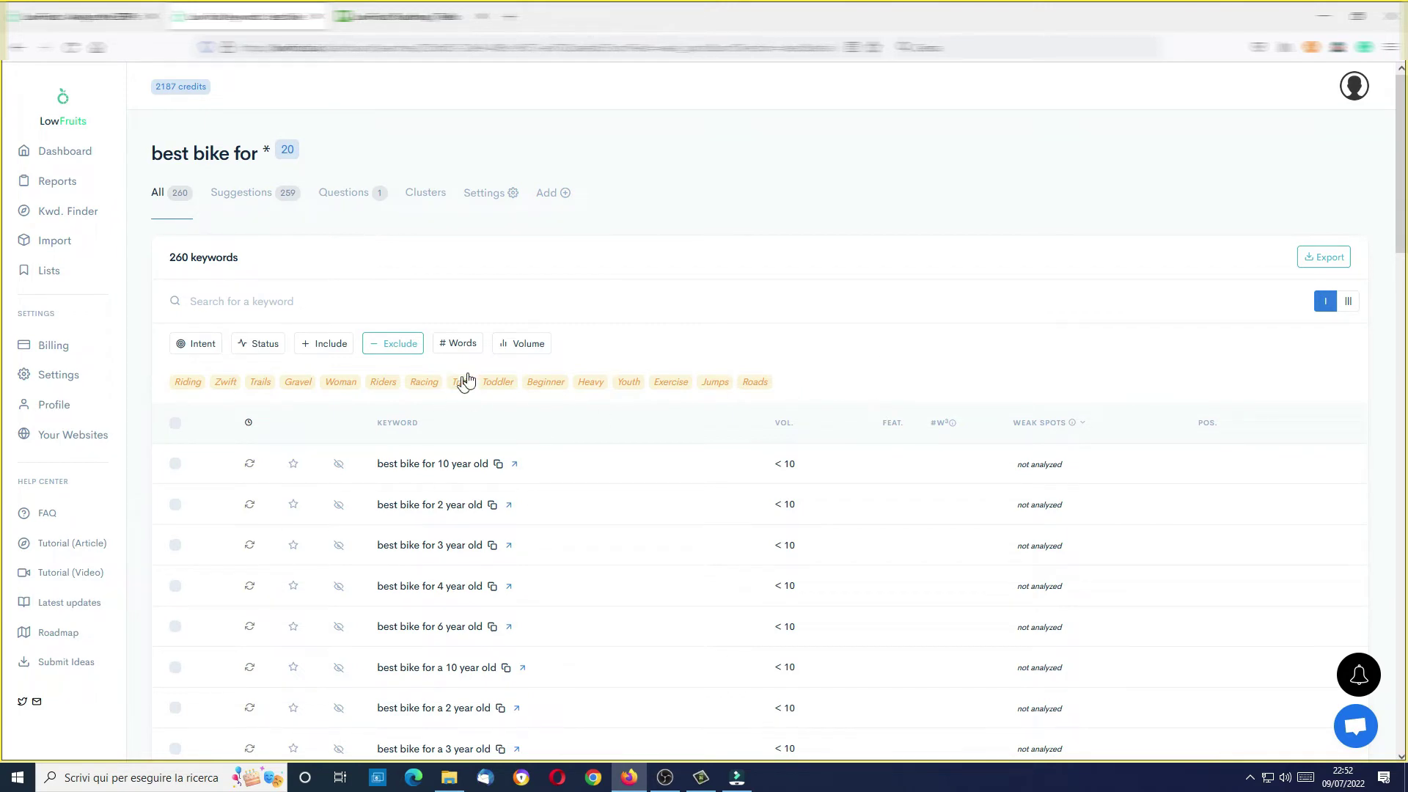
# Step: Filter the keywords to a minimum volume of 30 and sort them by volume in ascending order
pyautogui.click(528, 343)
pyautogui.click(556, 426)
pyautogui.click(555, 426)
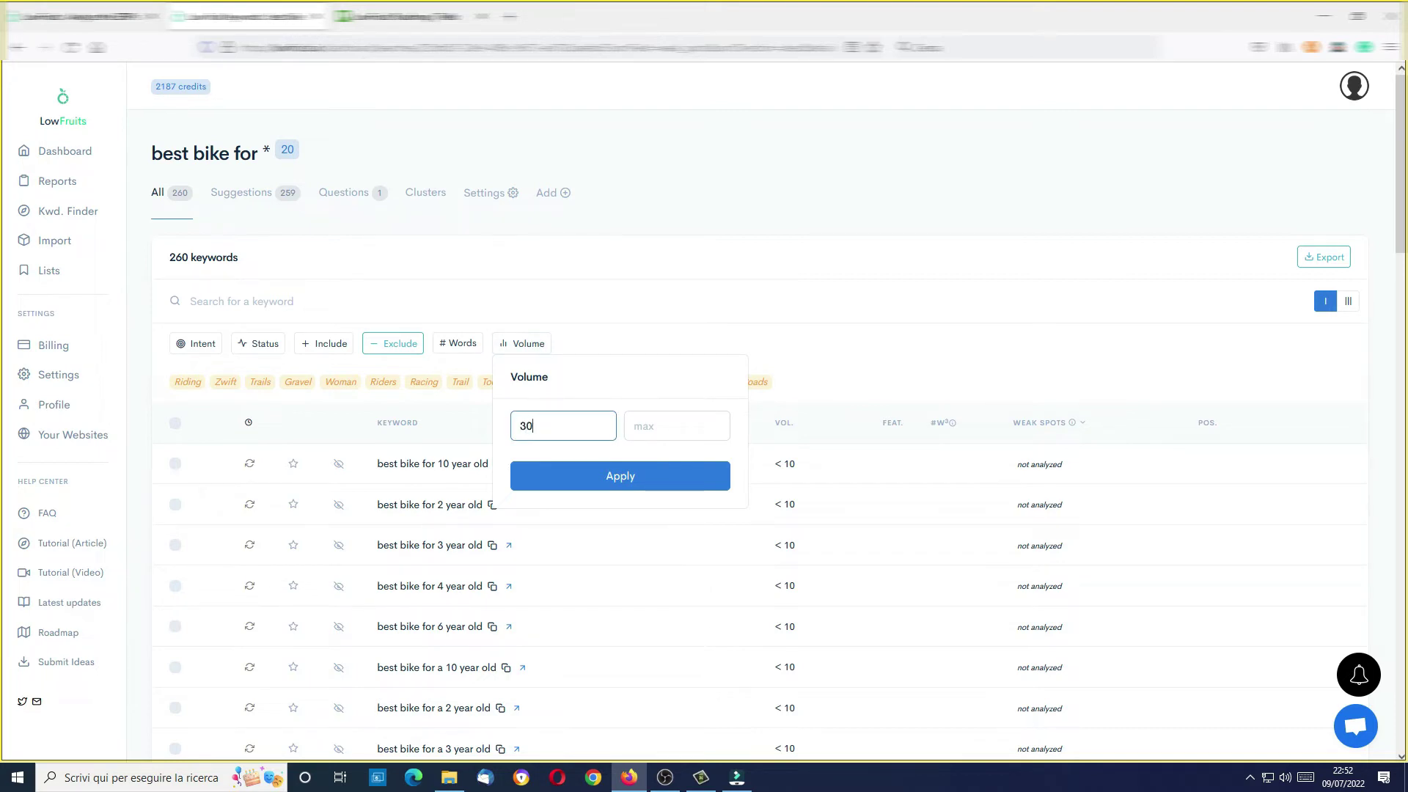
pyautogui.click(606, 478)
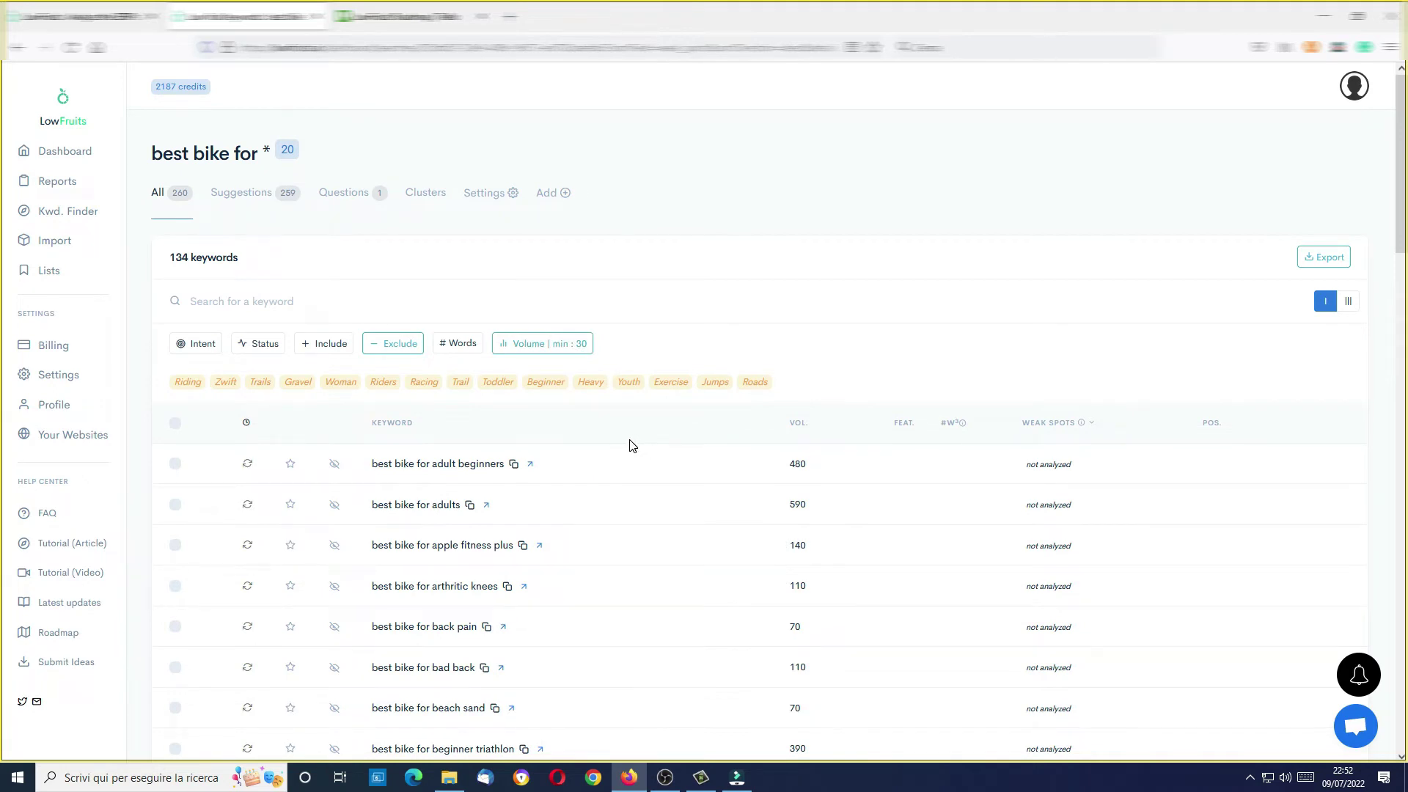
pyautogui.click(796, 425)
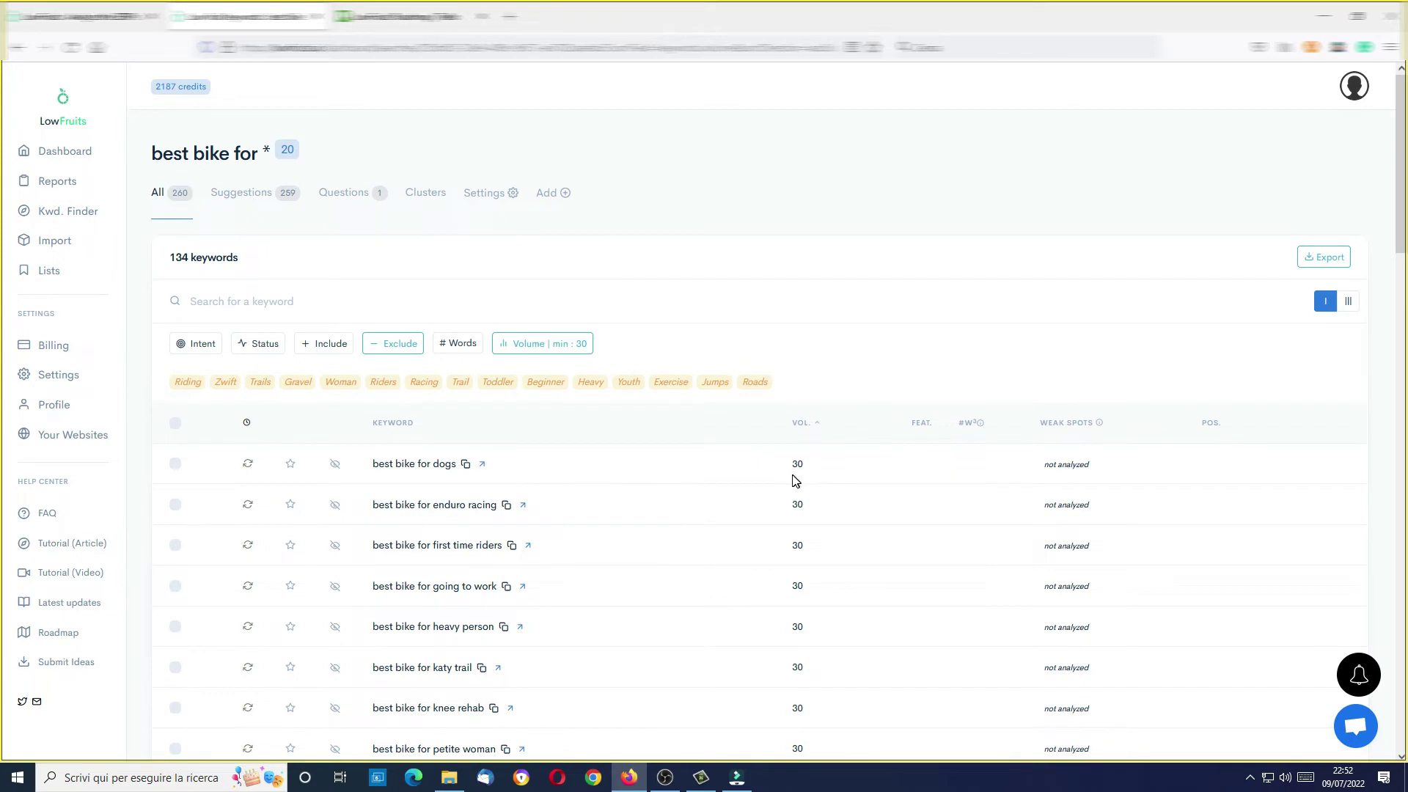
# Step: Select the "best bike for" keywords ending in enduro racing, first time riders, going to work, heavy person and knee rehab
pyautogui.scroll(-3, 635, 462)
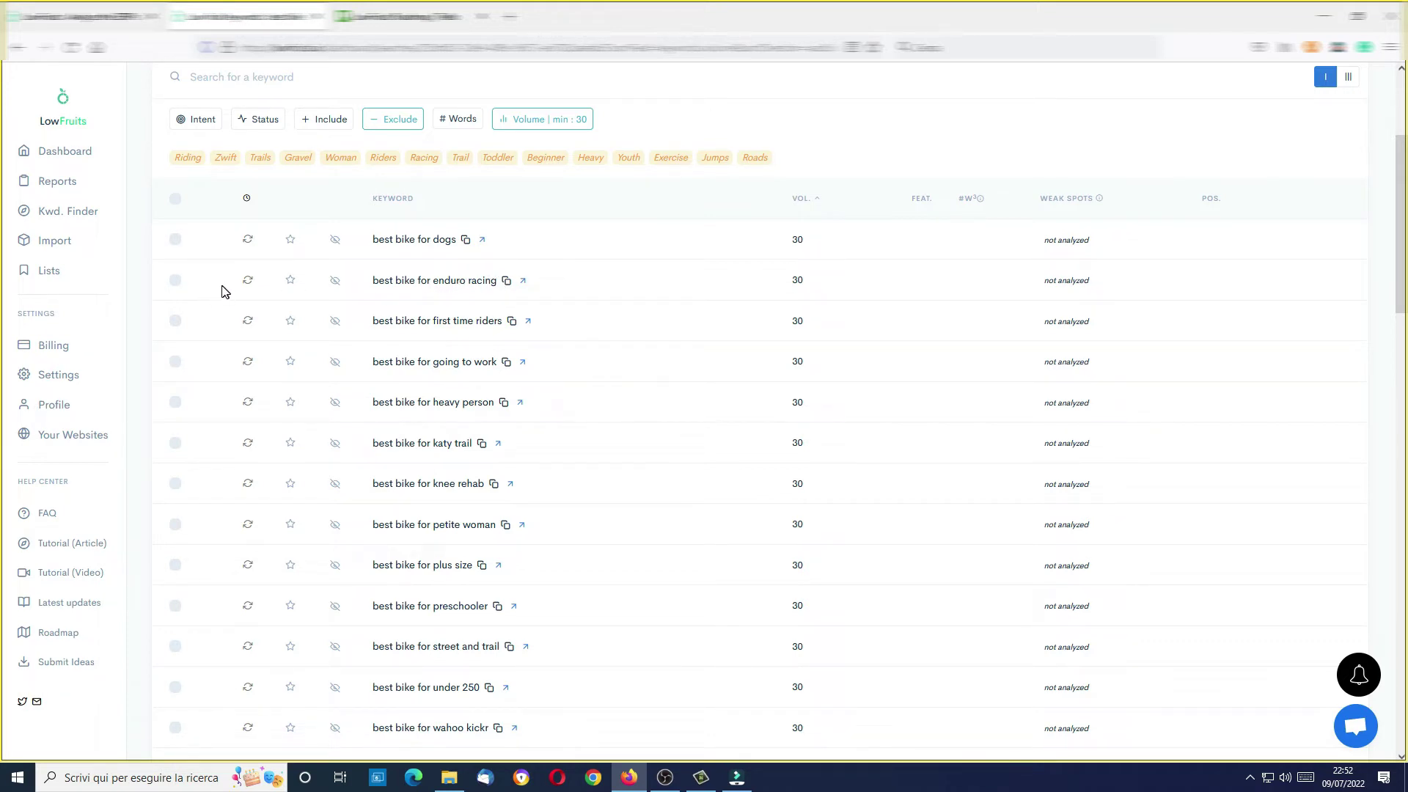
pyautogui.click(176, 283)
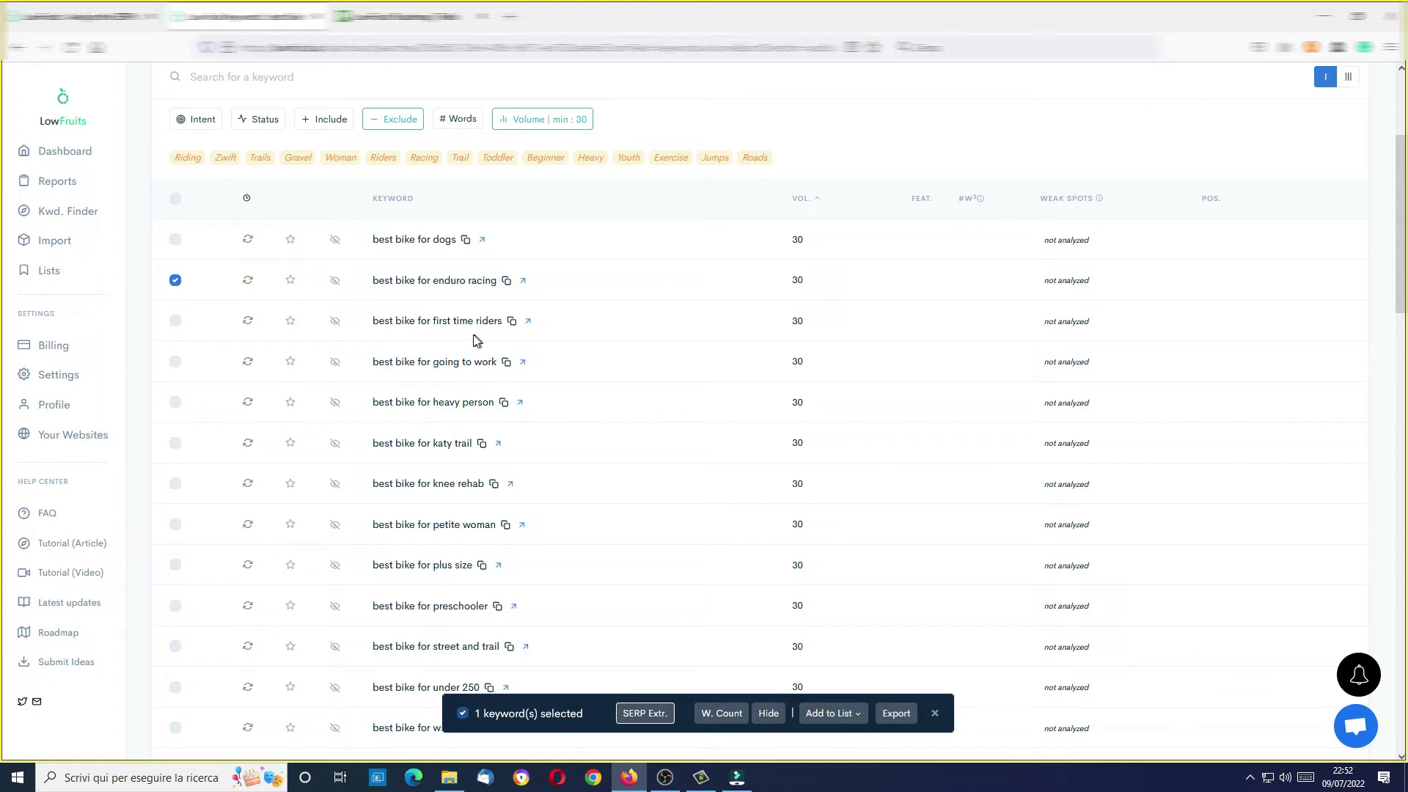
pyautogui.click(176, 321)
pyautogui.click(175, 363)
pyautogui.click(175, 403)
pyautogui.click(176, 484)
# Step: Add the petite woman and plus size keywords and "which is the best bike for youth" to the selection
pyautogui.scroll(-2, 455, 389)
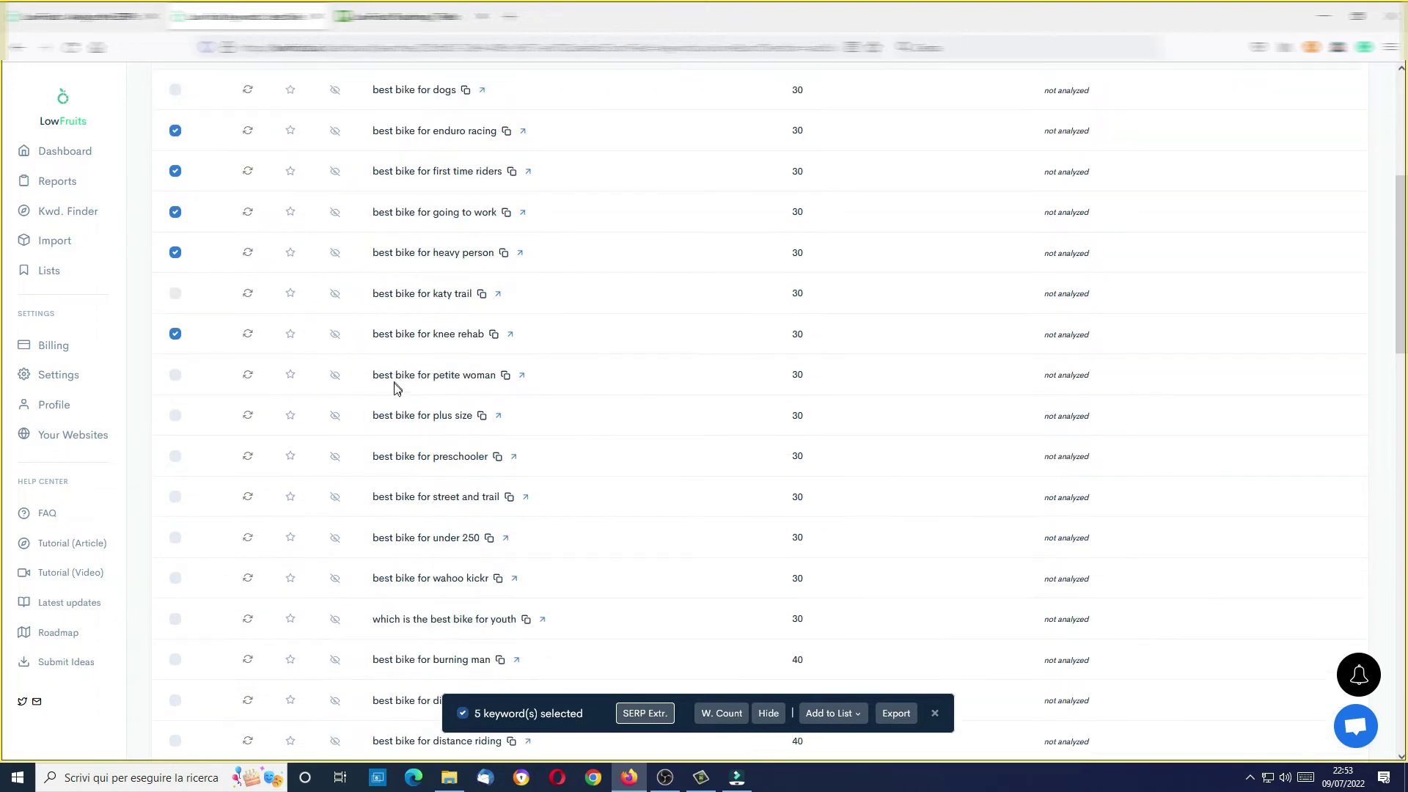
pyautogui.click(175, 377)
pyautogui.click(176, 422)
pyautogui.scroll(-2, 432, 569)
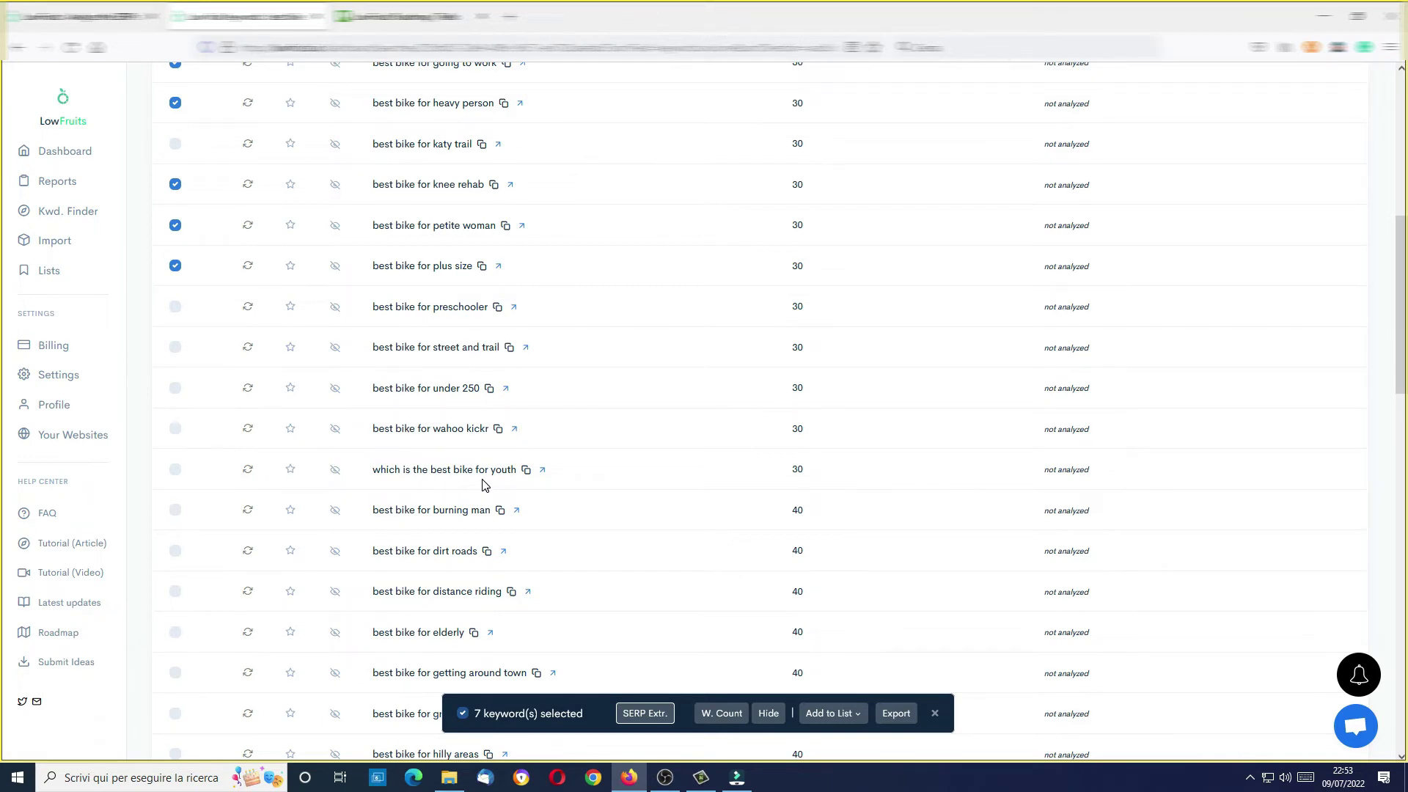
pyautogui.click(174, 470)
# Step: Add "best bike for dirt roads" and "best bike for urban riding" to the selected keywords
pyautogui.scroll(-2, 411, 520)
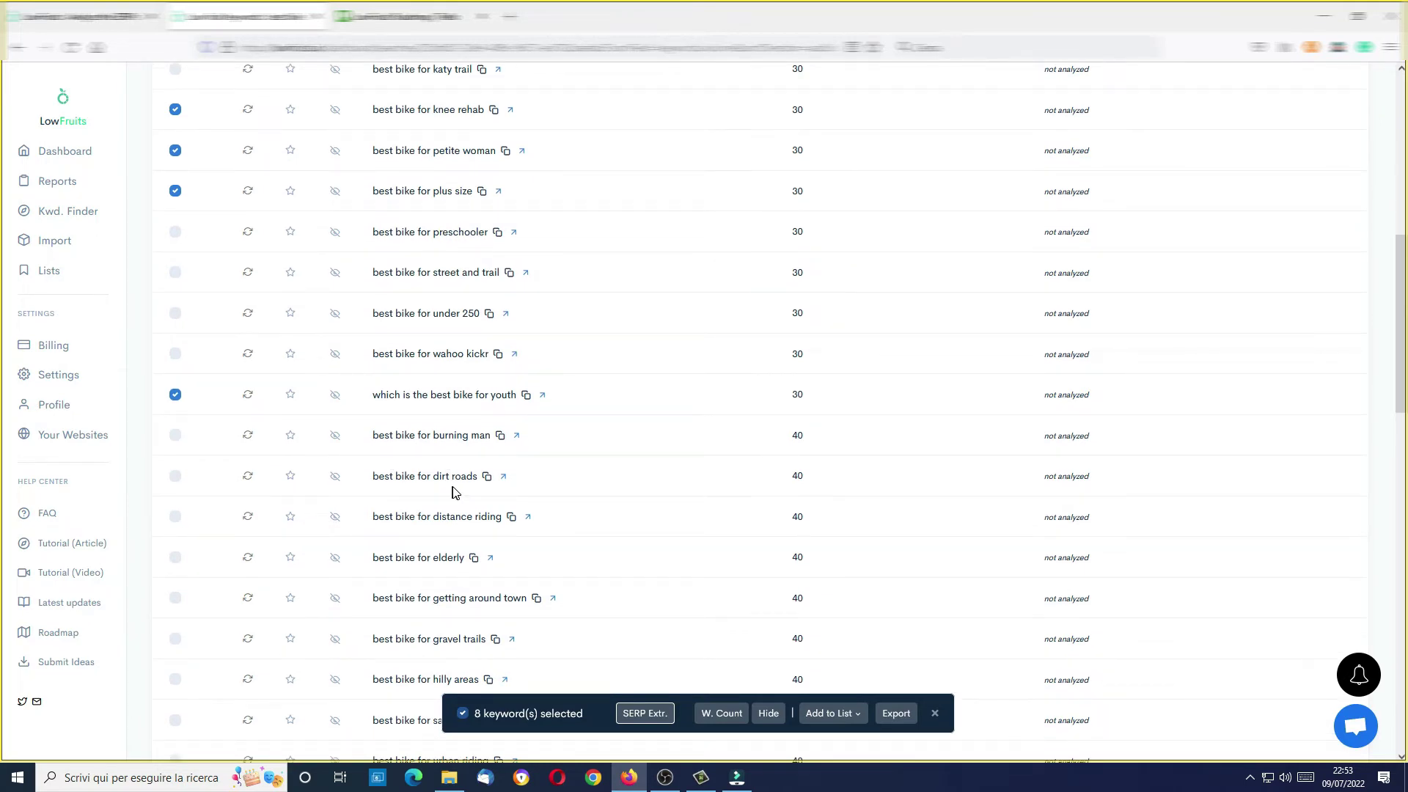
pyautogui.click(175, 478)
pyautogui.scroll(-2, 432, 528)
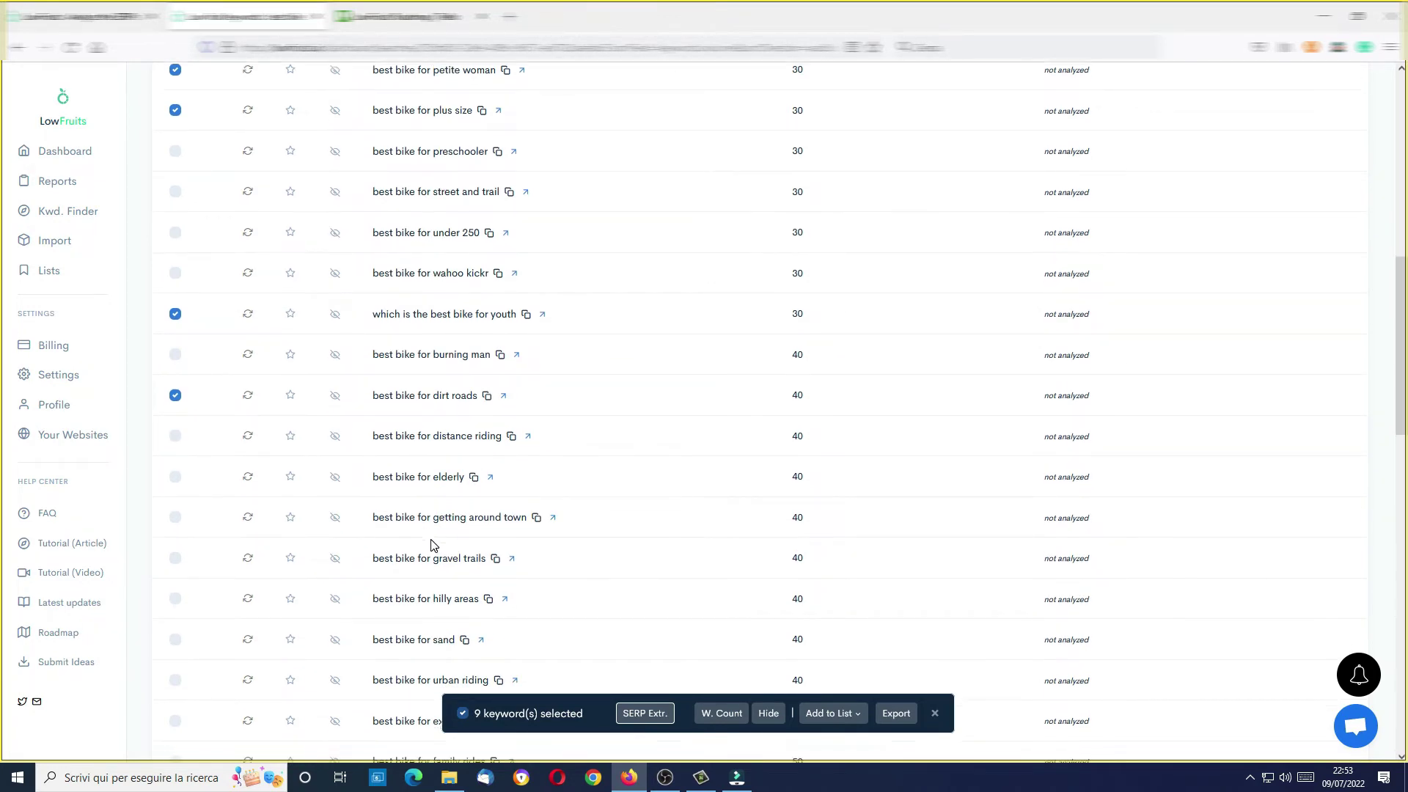
pyautogui.scroll(-2, 431, 535)
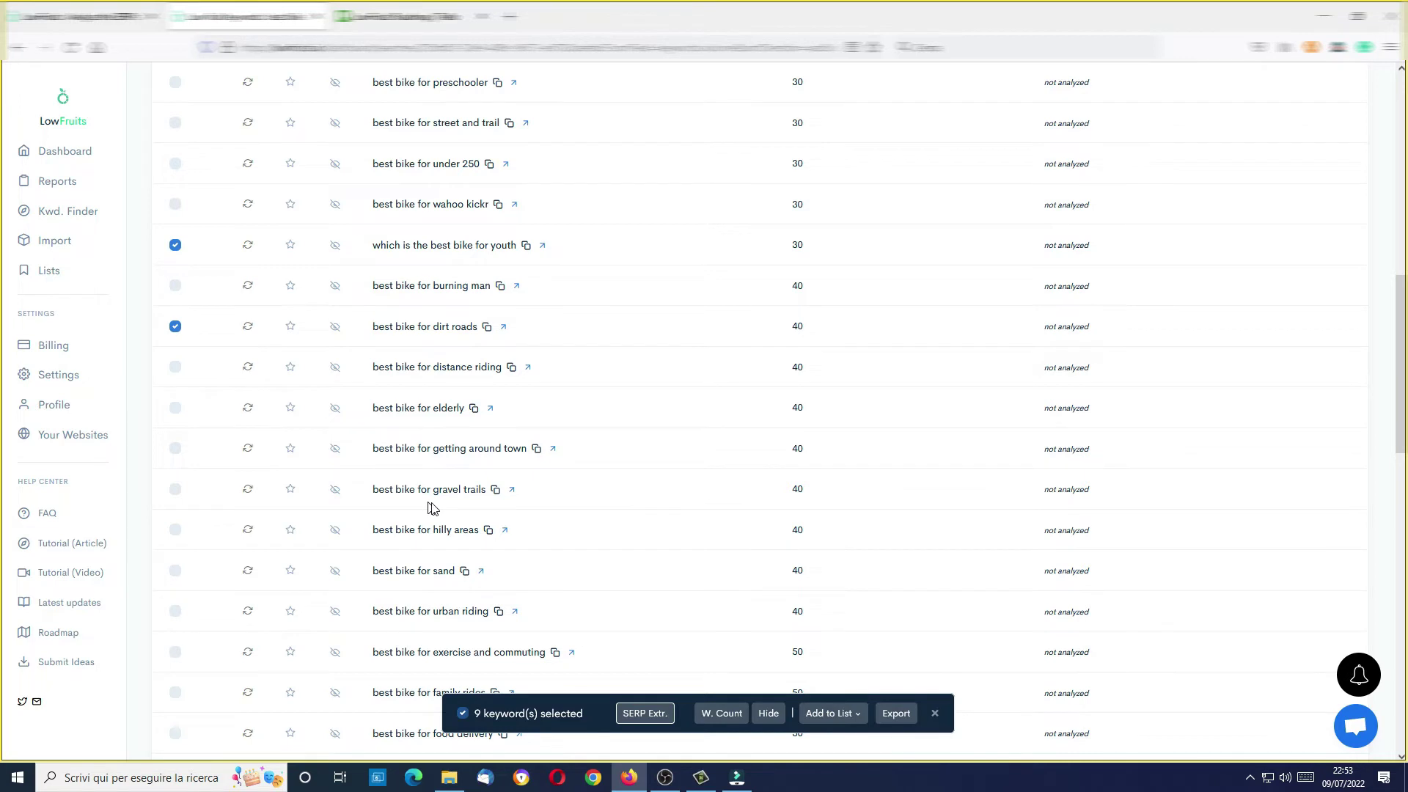
pyautogui.scroll(-2, 429, 513)
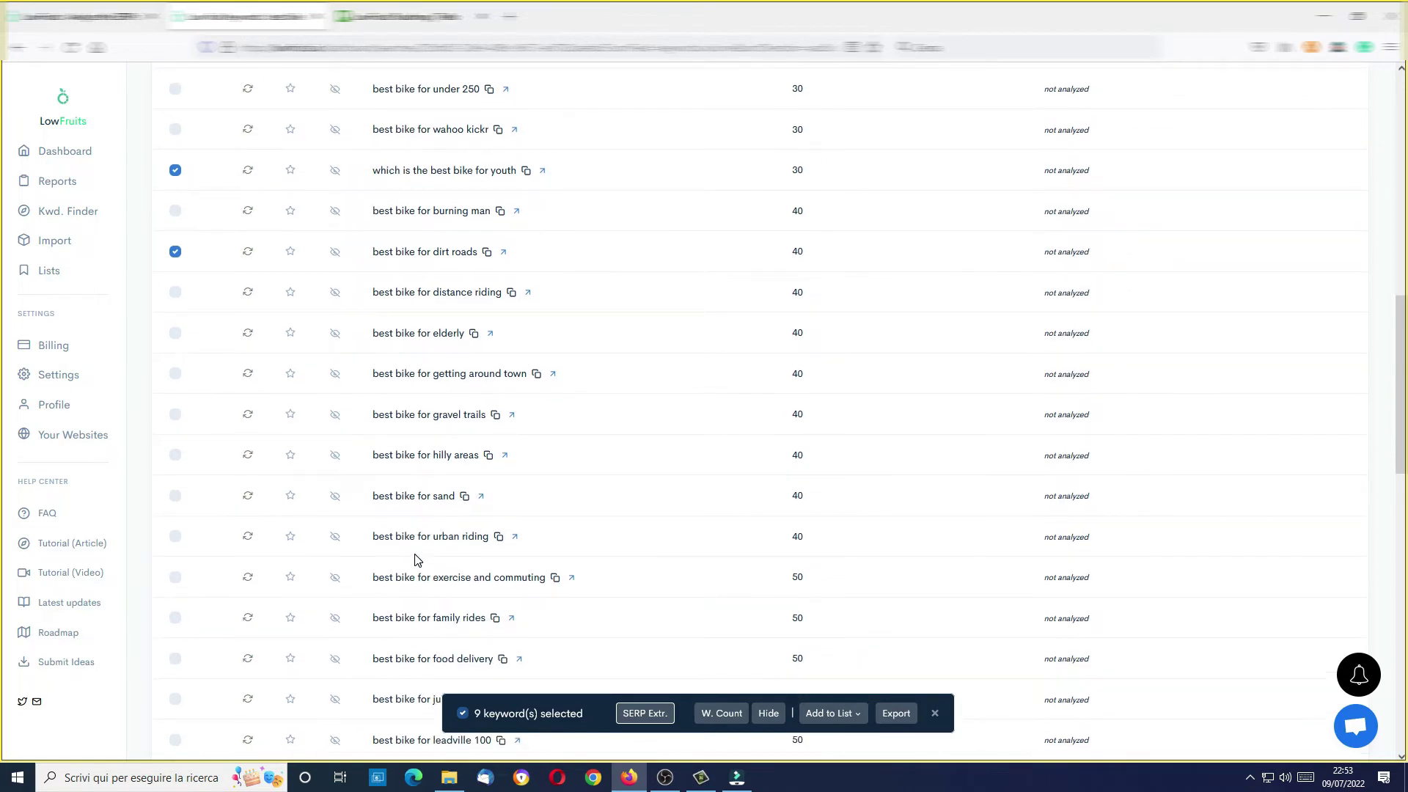
pyautogui.scroll(-2, 418, 559)
pyautogui.click(174, 464)
# Step: Review the selected keywords, run the SERP extraction on them and dismiss the analysis notification
pyautogui.scroll(10, 272, 425)
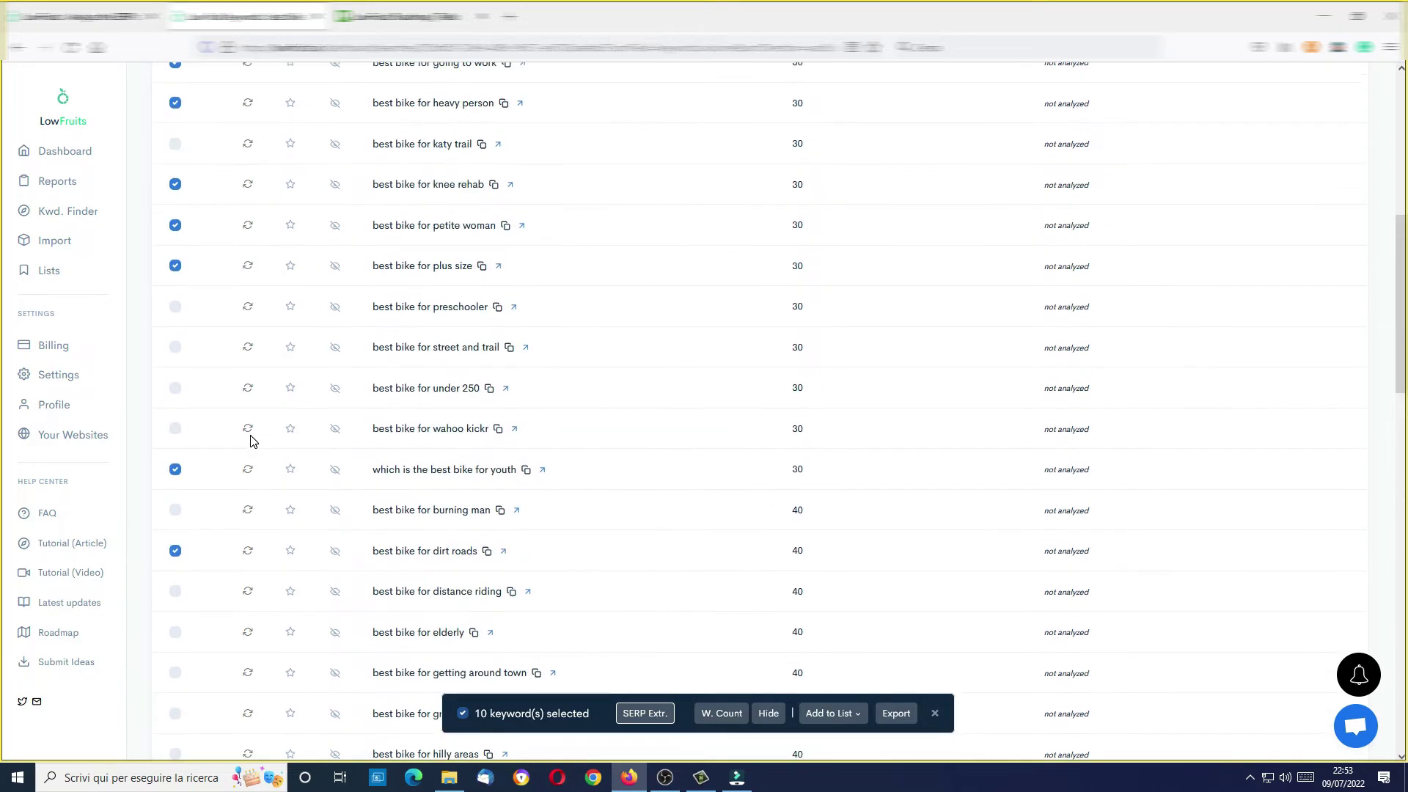
pyautogui.scroll(8, 253, 441)
pyautogui.scroll(-11, 308, 499)
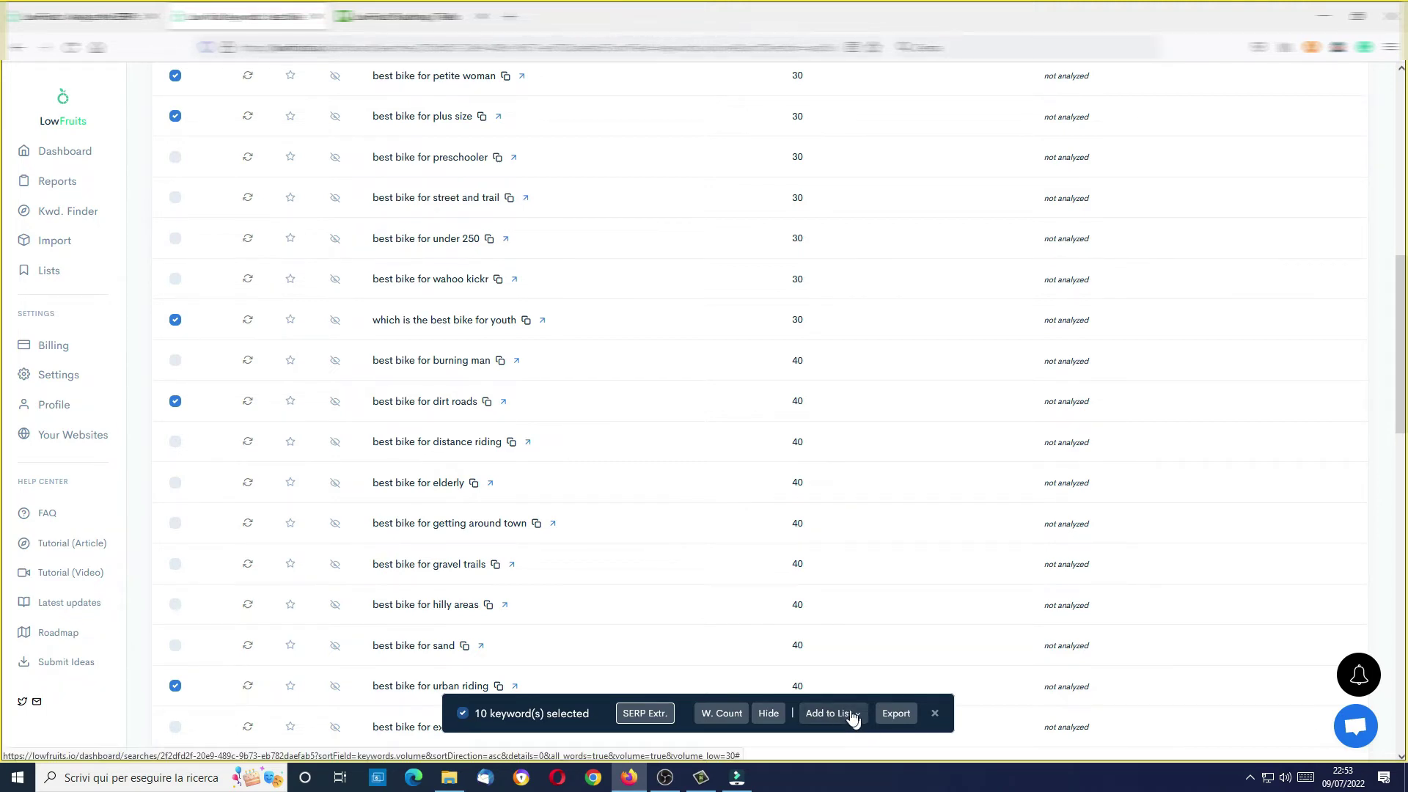
pyautogui.scroll(8, 405, 464)
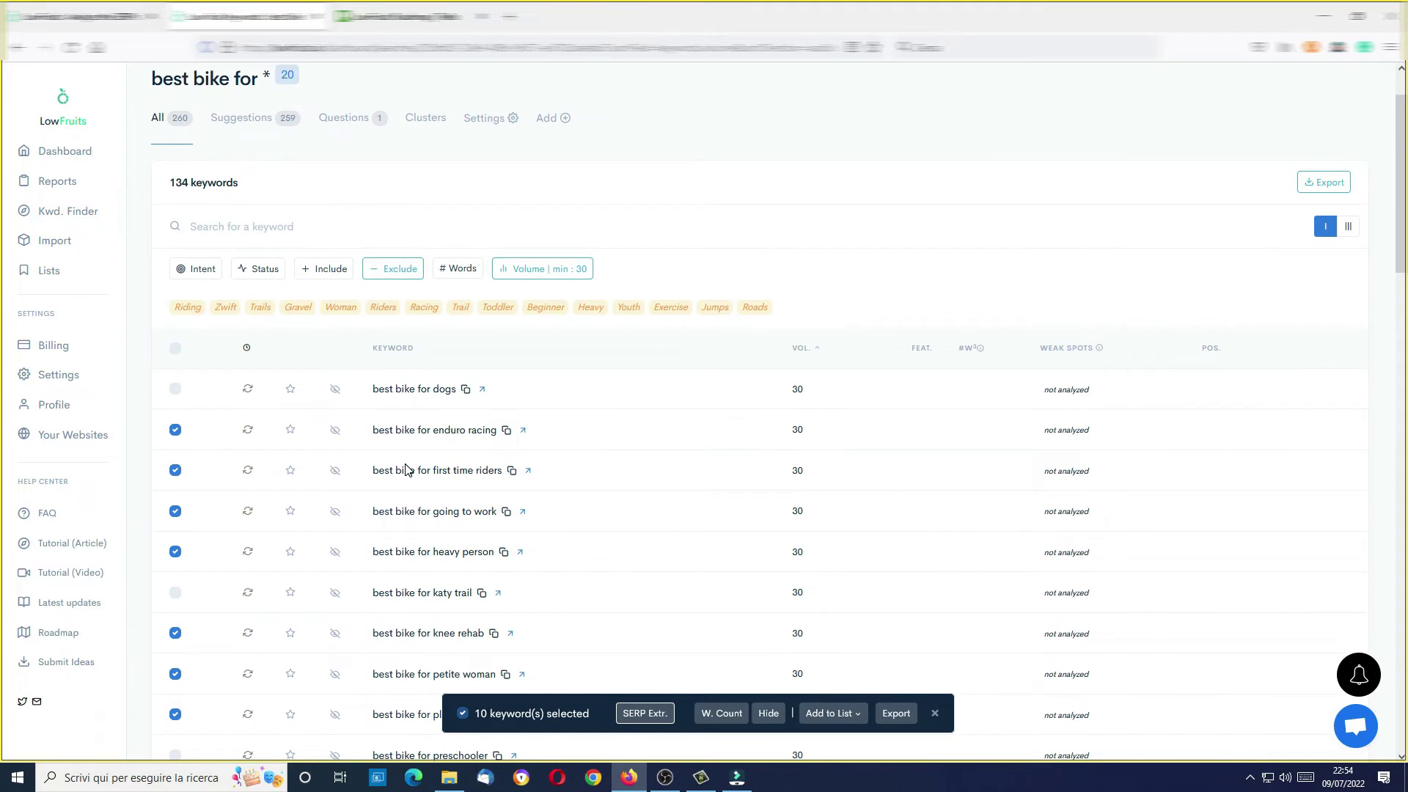
pyautogui.scroll(-6, 405, 469)
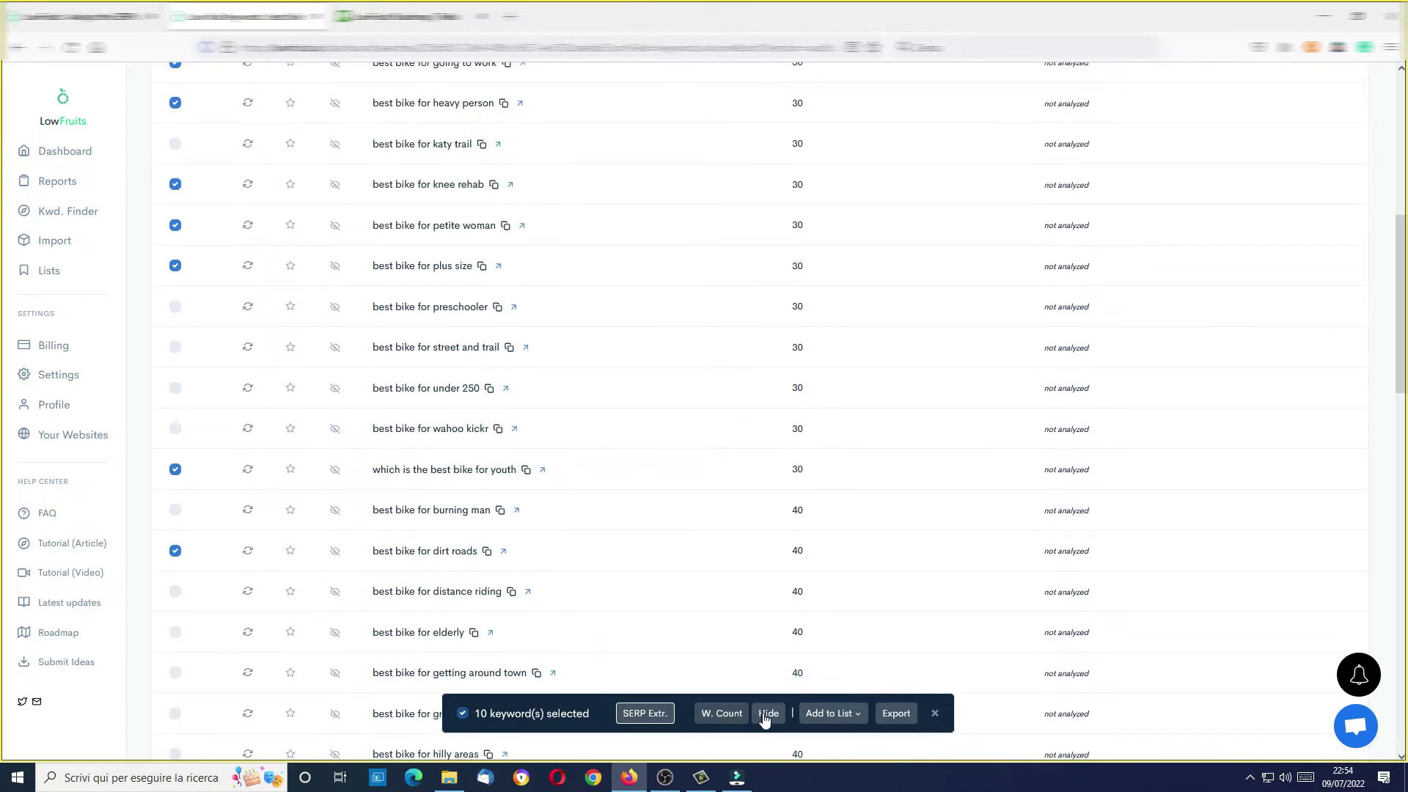
pyautogui.click(647, 722)
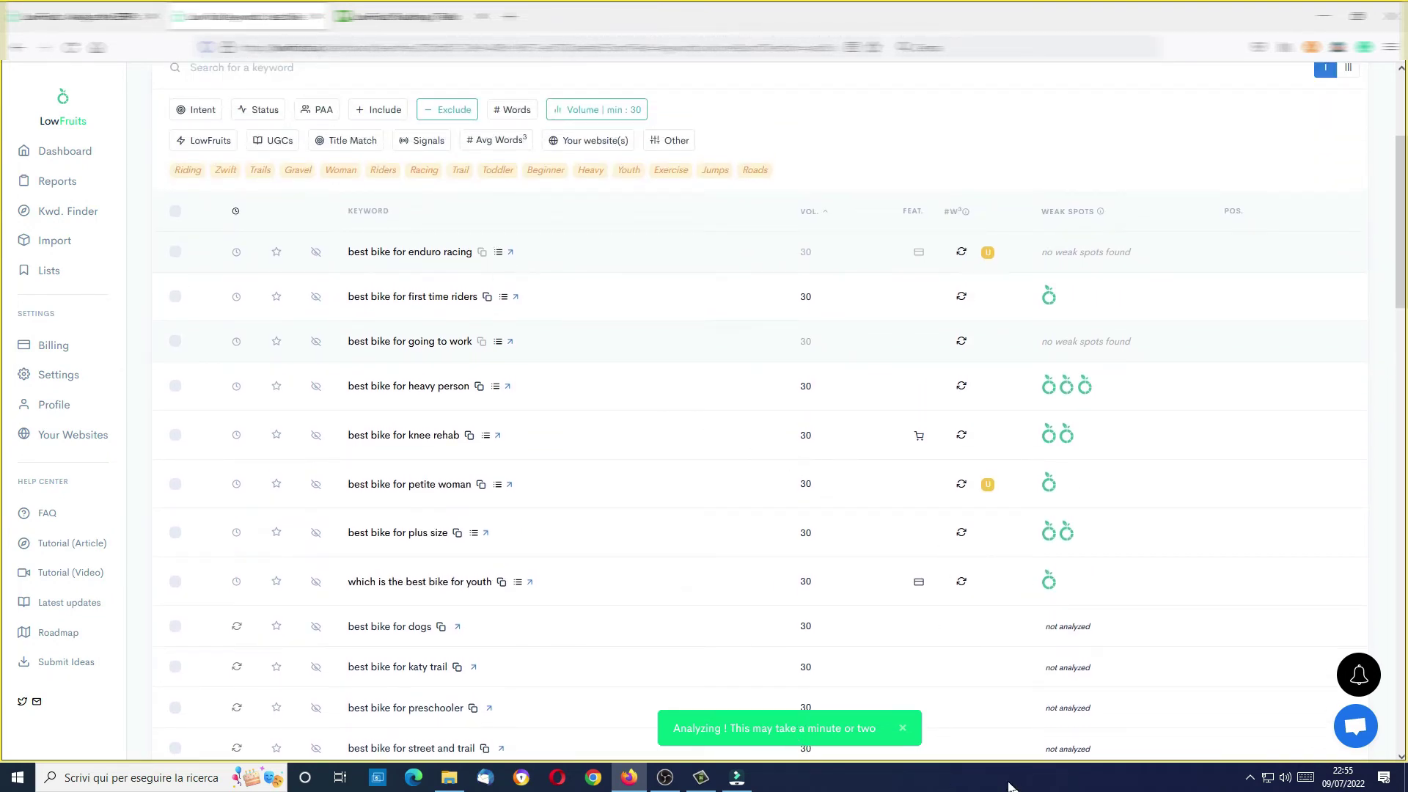
pyautogui.click(903, 728)
# Step: Check the options of the Intent and Other filters without enabling any of them
pyautogui.scroll(2, 228, 296)
pyautogui.scroll(1, 227, 296)
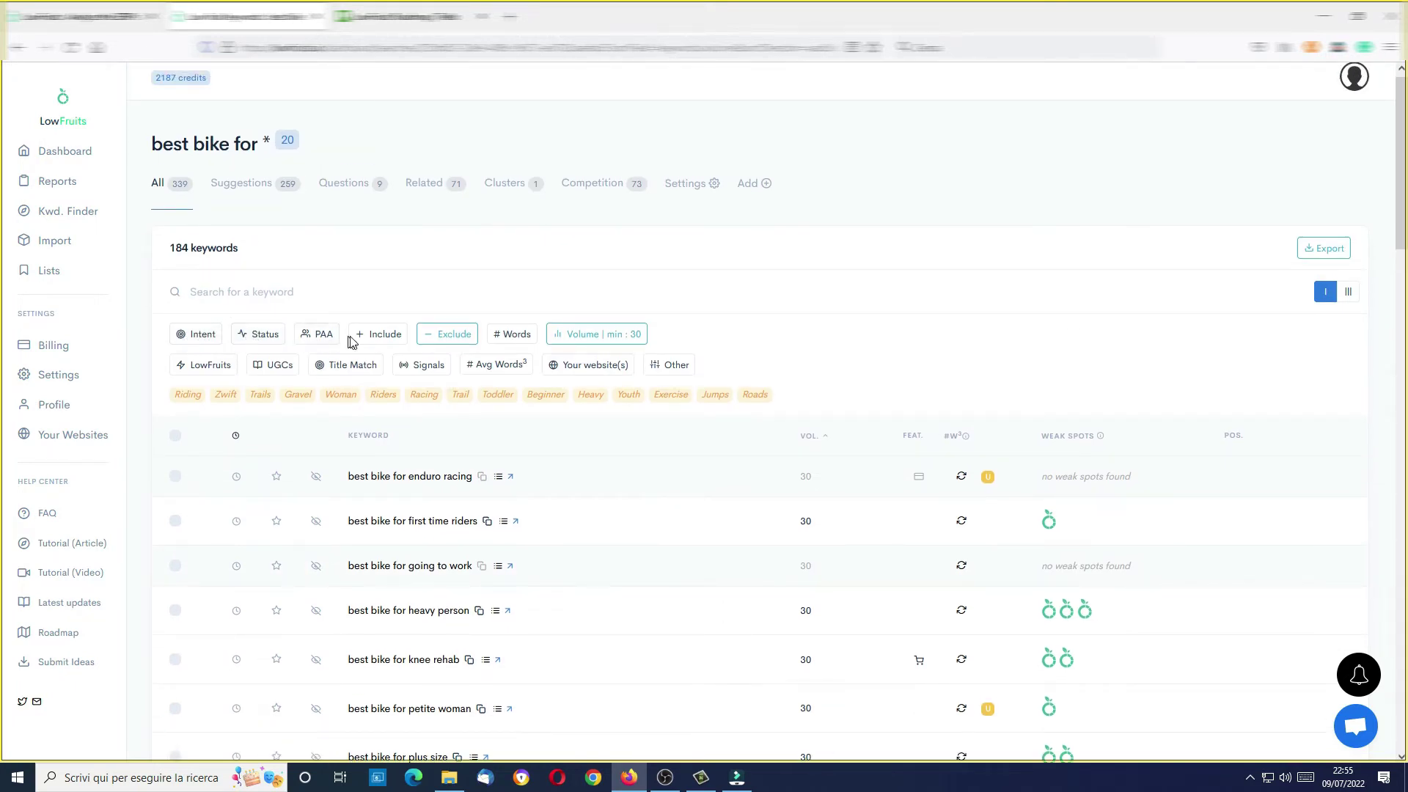
pyautogui.click(198, 337)
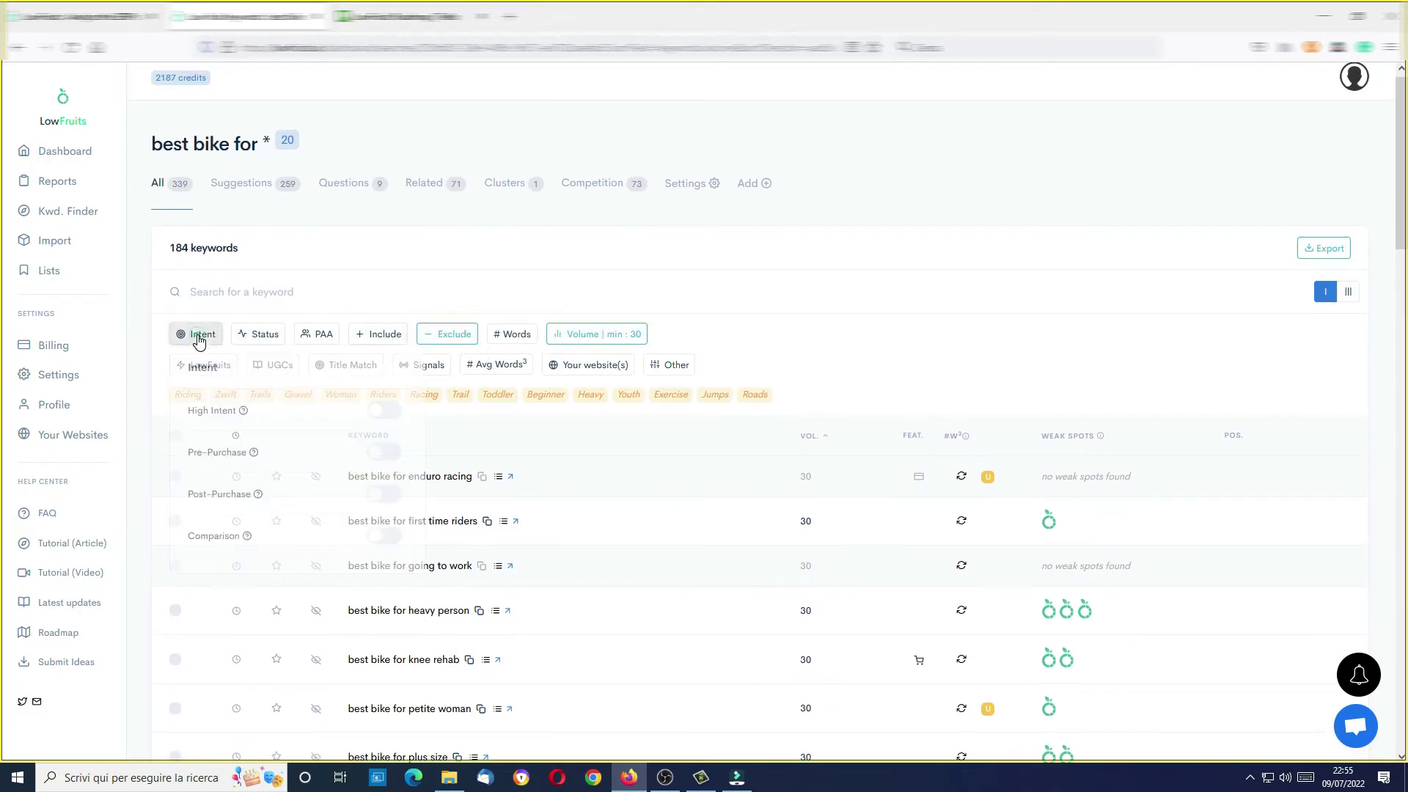
pyautogui.click(197, 337)
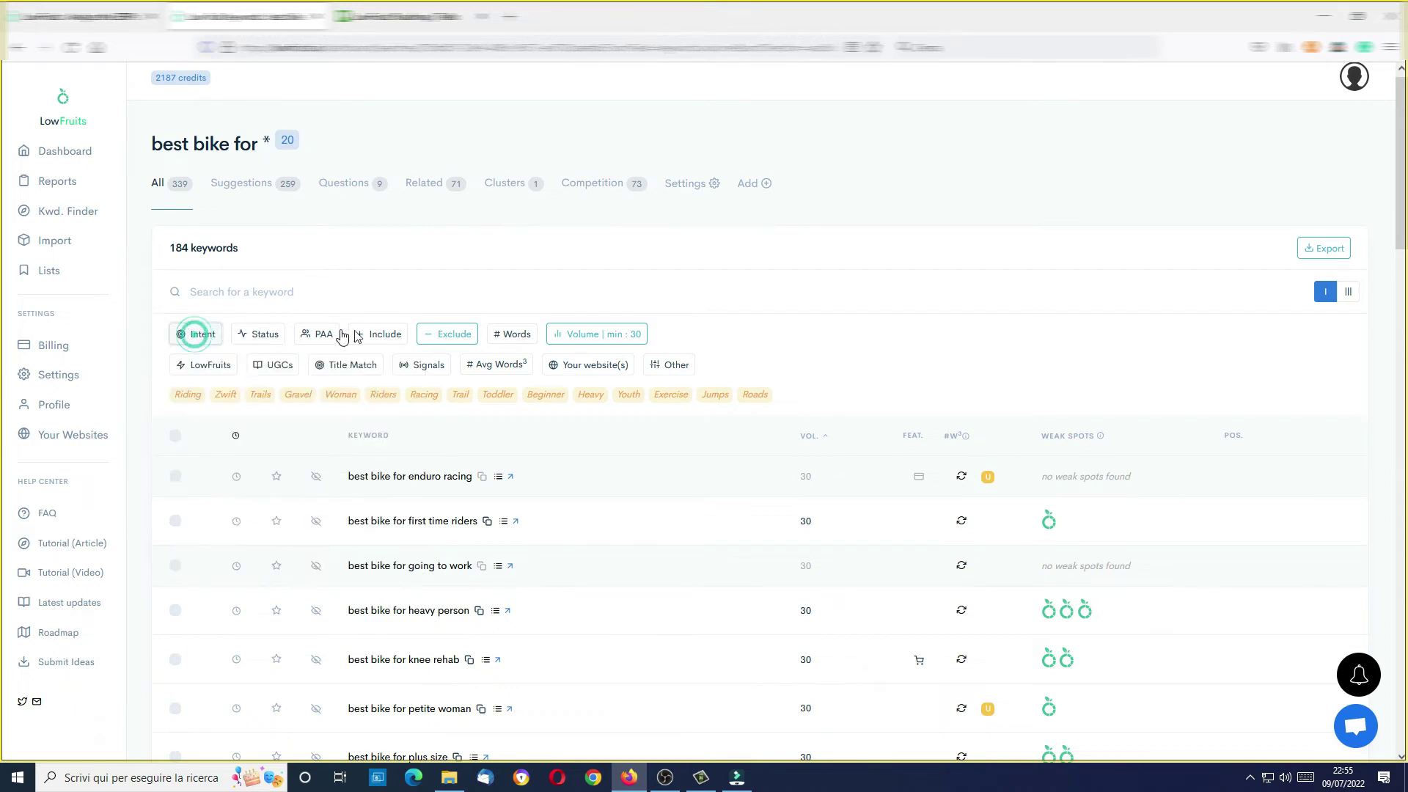
pyautogui.click(668, 367)
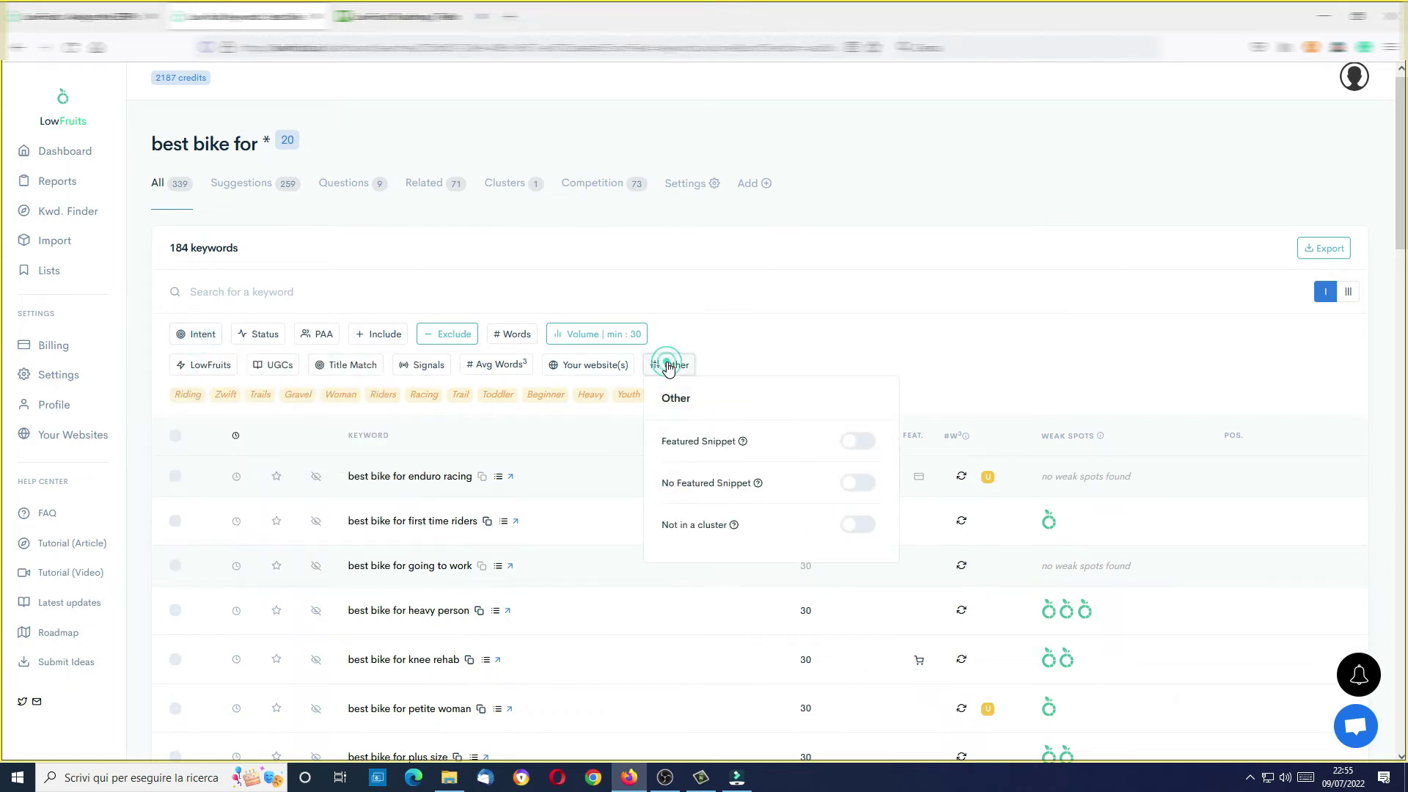
pyautogui.click(669, 366)
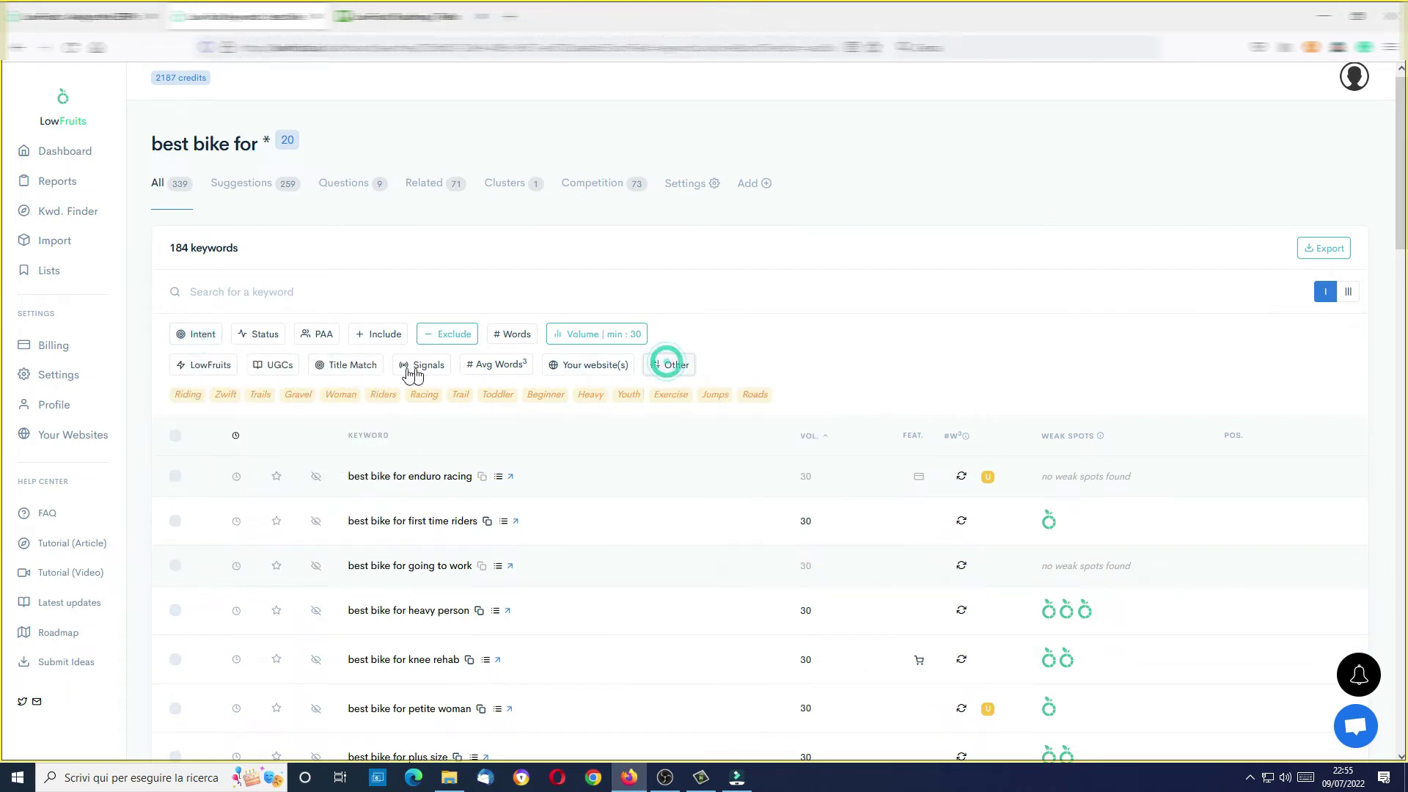
# Step: Filter the list by status to Analyzed keywords only and look over their weak spots
pyautogui.click(266, 336)
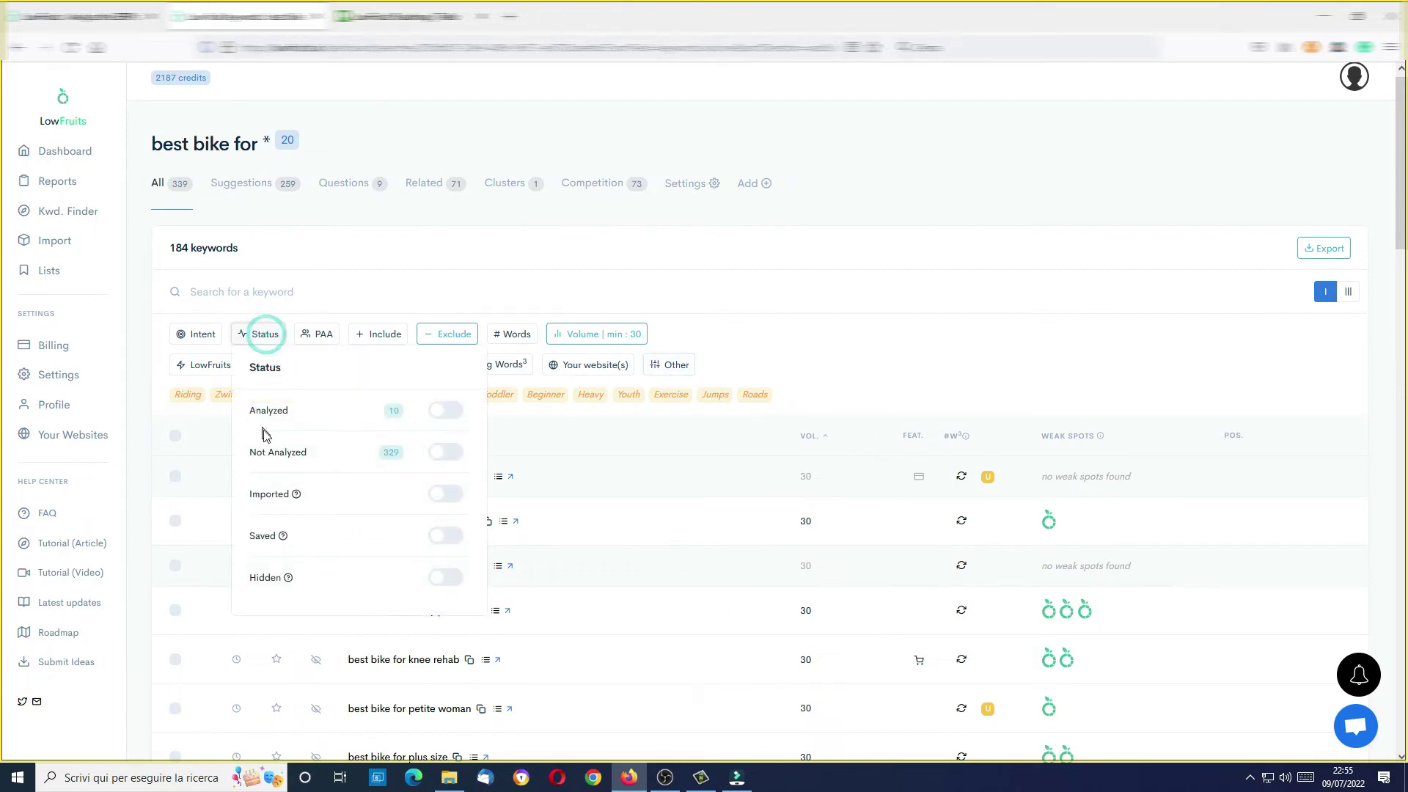
pyautogui.click(445, 411)
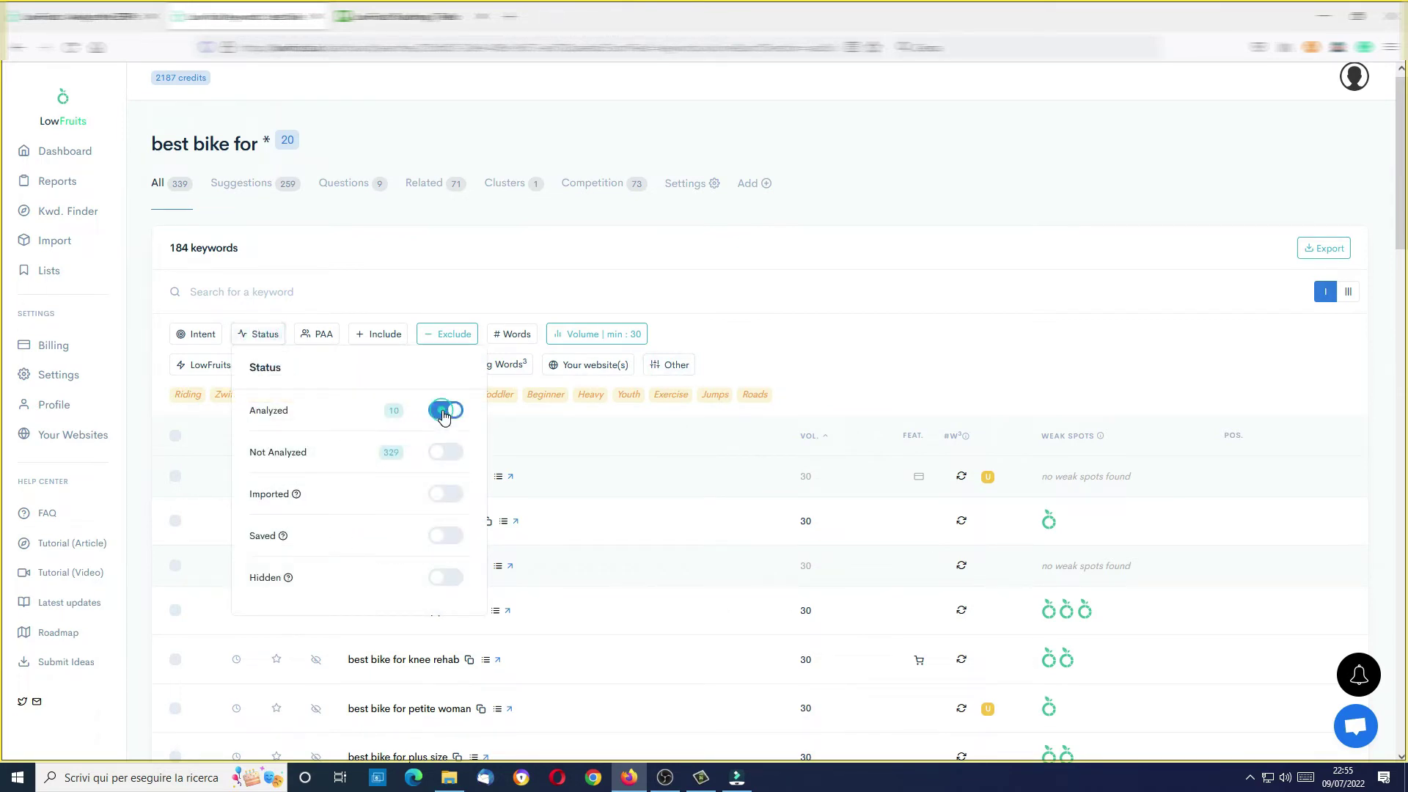
pyautogui.click(893, 302)
pyautogui.scroll(-4, 892, 311)
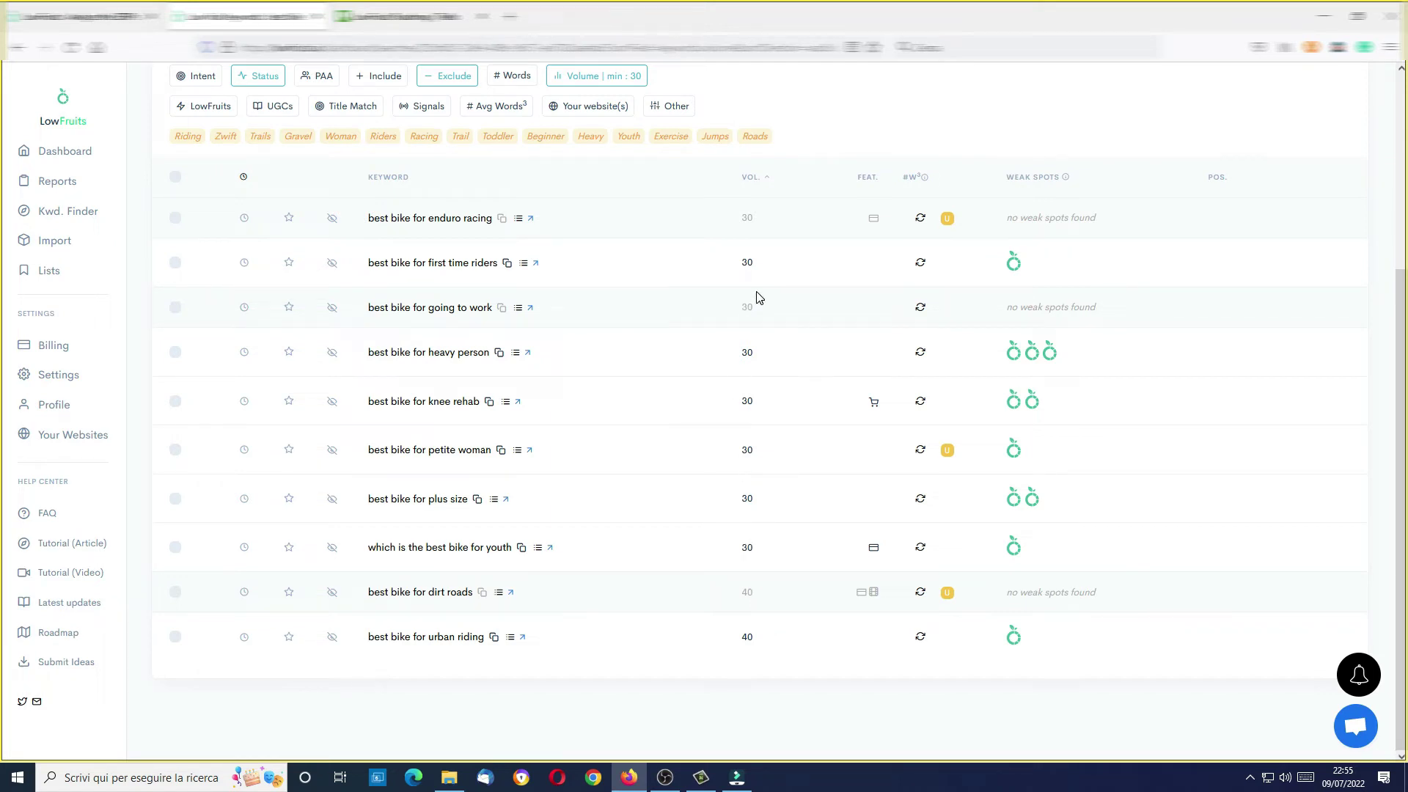
# Step: Sort the analyzed keywords by weak spots and inspect the details of the weak spots and the "U" badge for "best bike for petite woman"
pyautogui.click(1032, 178)
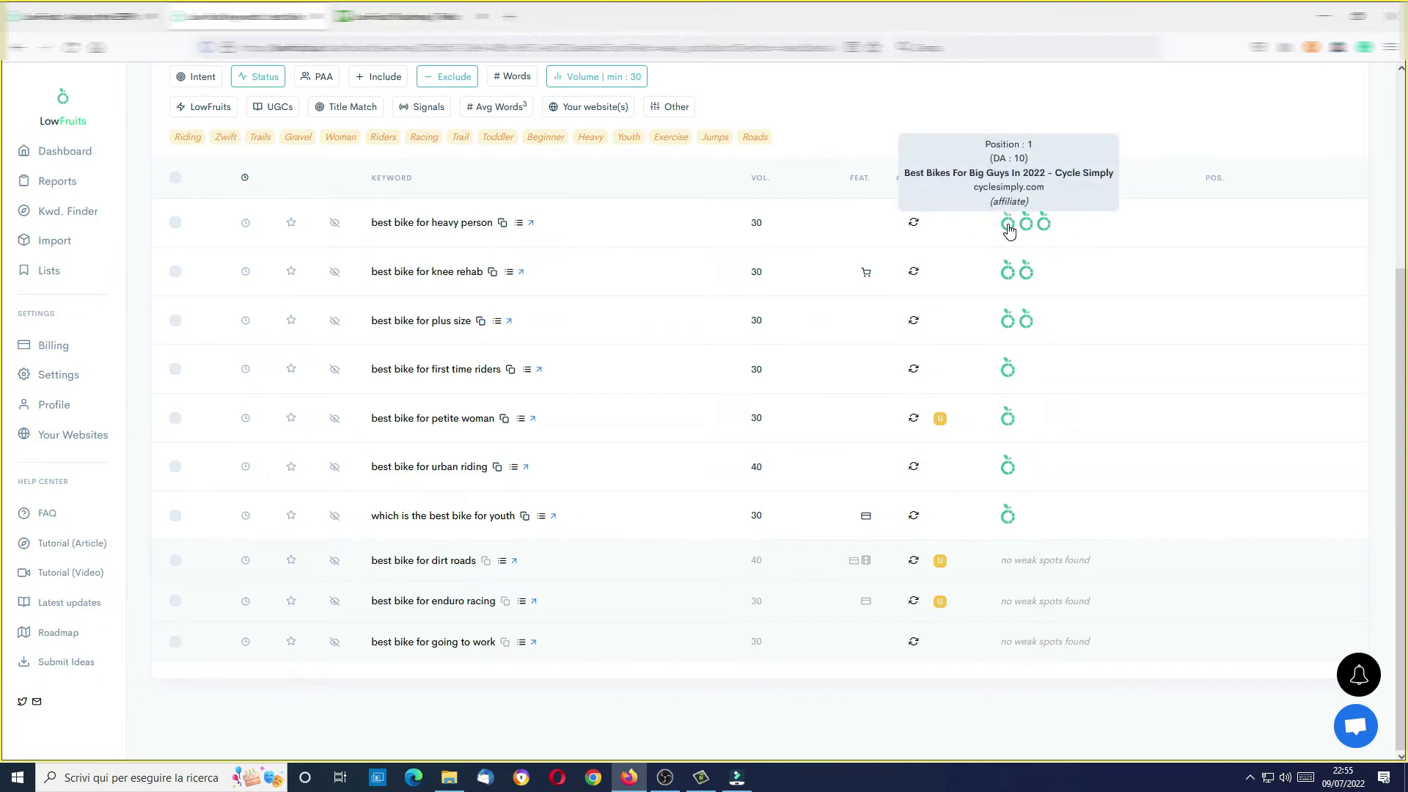
pyautogui.moveTo(1035, 232)
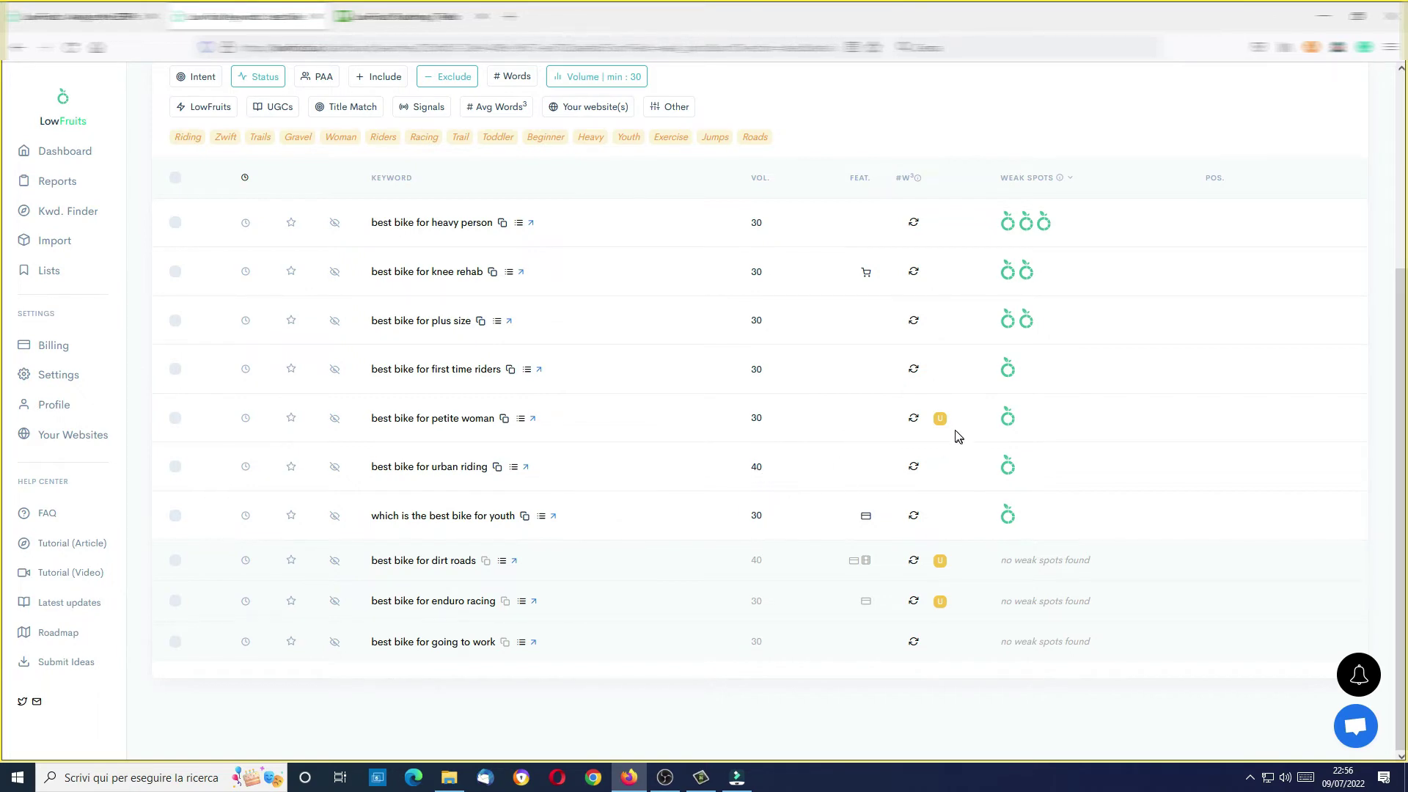
pyautogui.moveTo(944, 427)
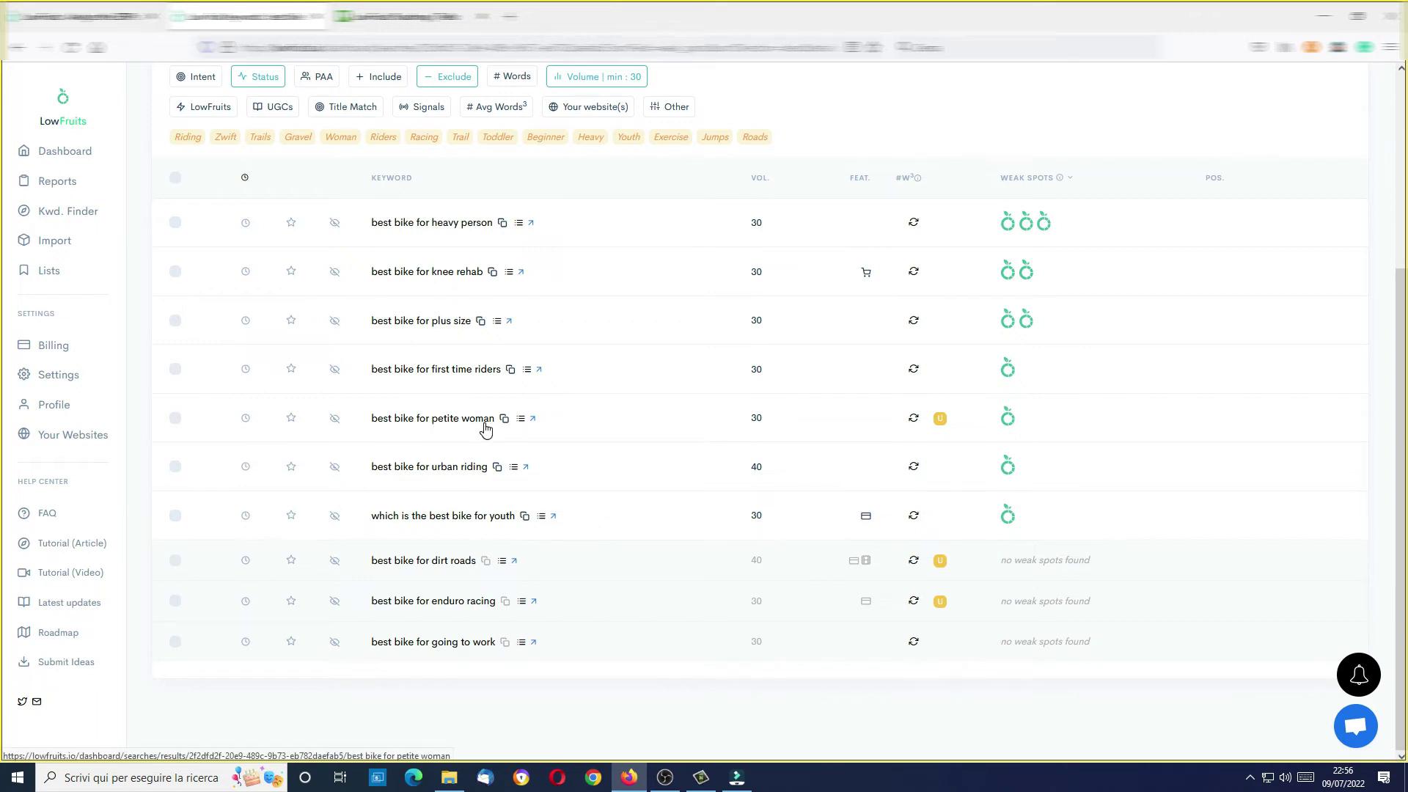
# Step: Expand the SERP results for "best bike for petite woman", examine the ranking pages and their word counts, and collapse them
pyautogui.click(521, 420)
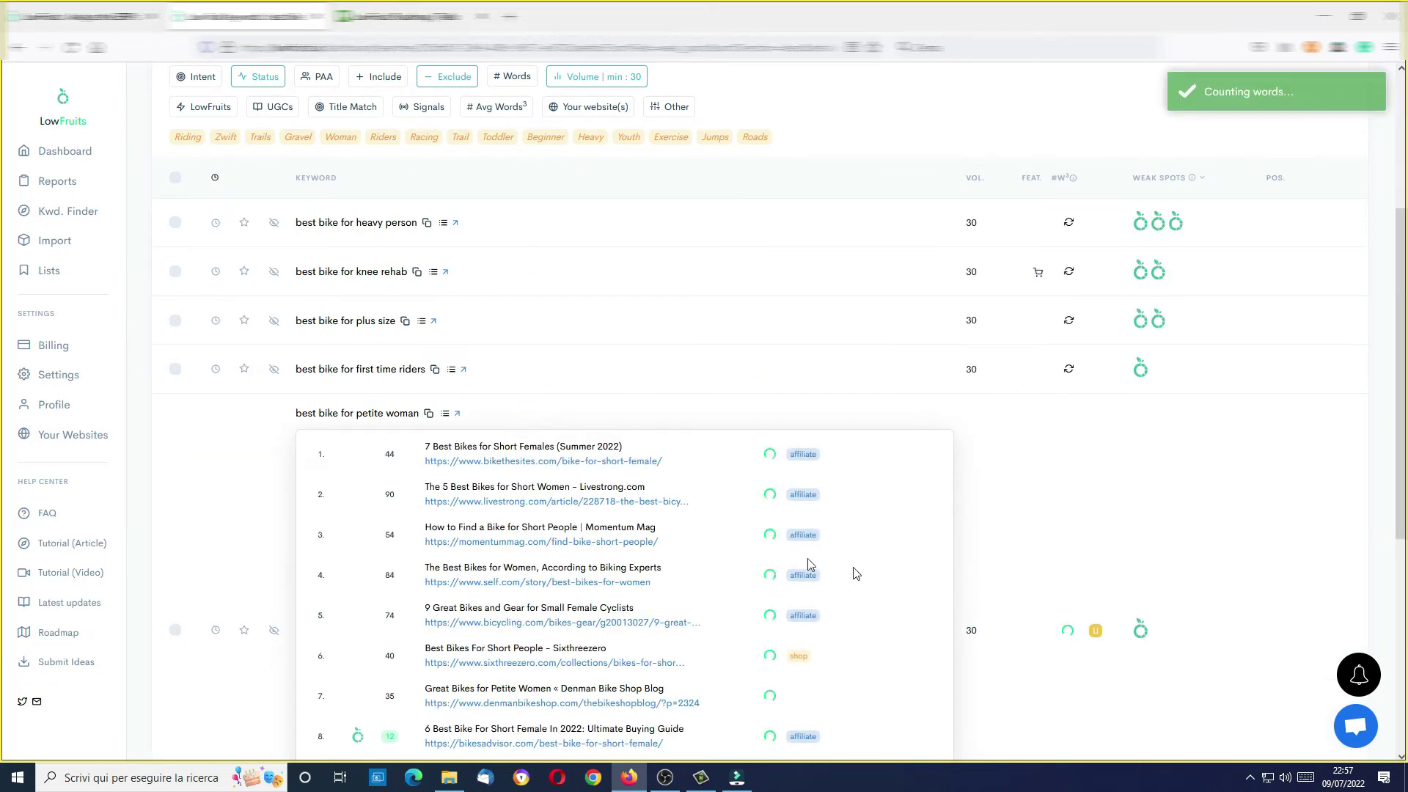
pyautogui.scroll(-2, 886, 539)
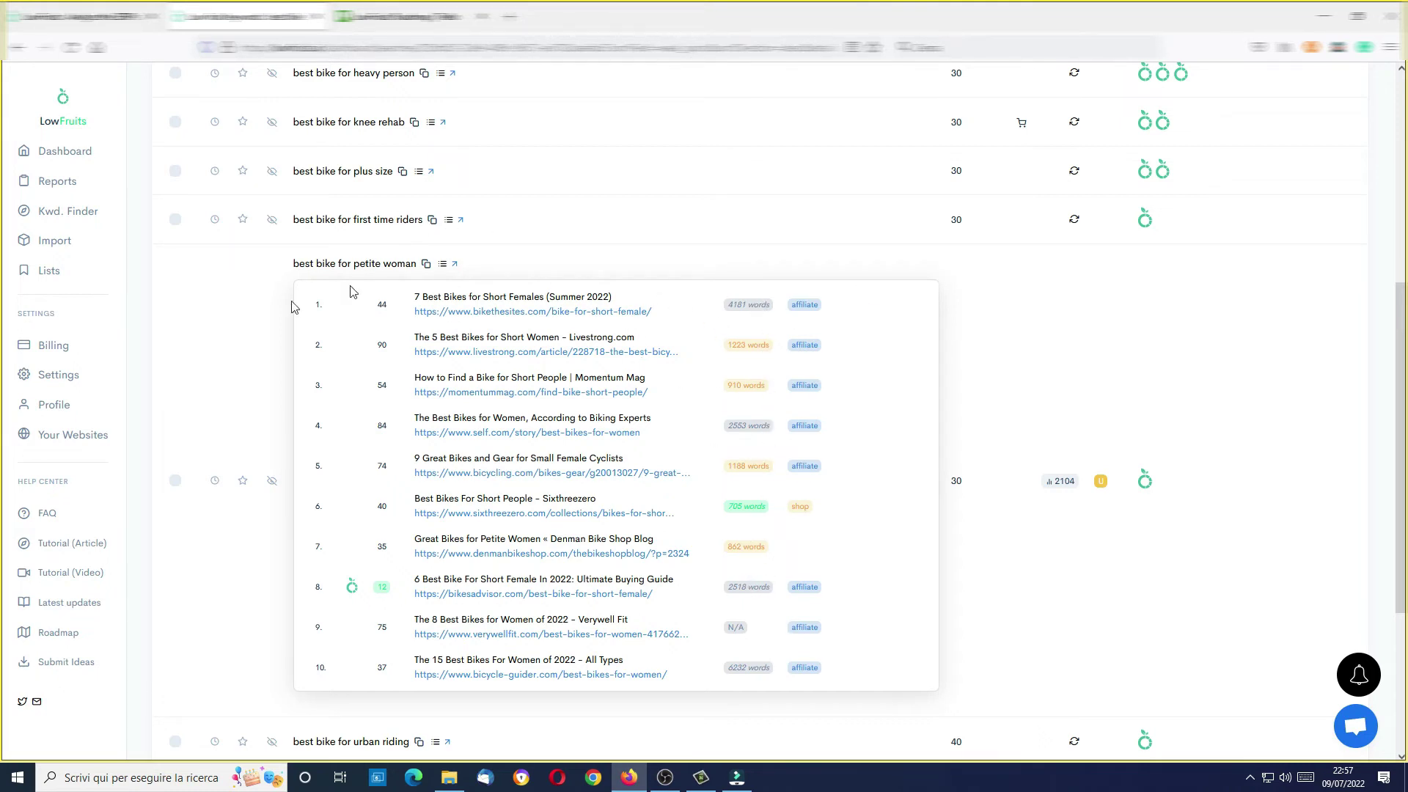
pyautogui.click(198, 318)
pyautogui.click(872, 258)
pyautogui.click(866, 304)
pyautogui.click(444, 265)
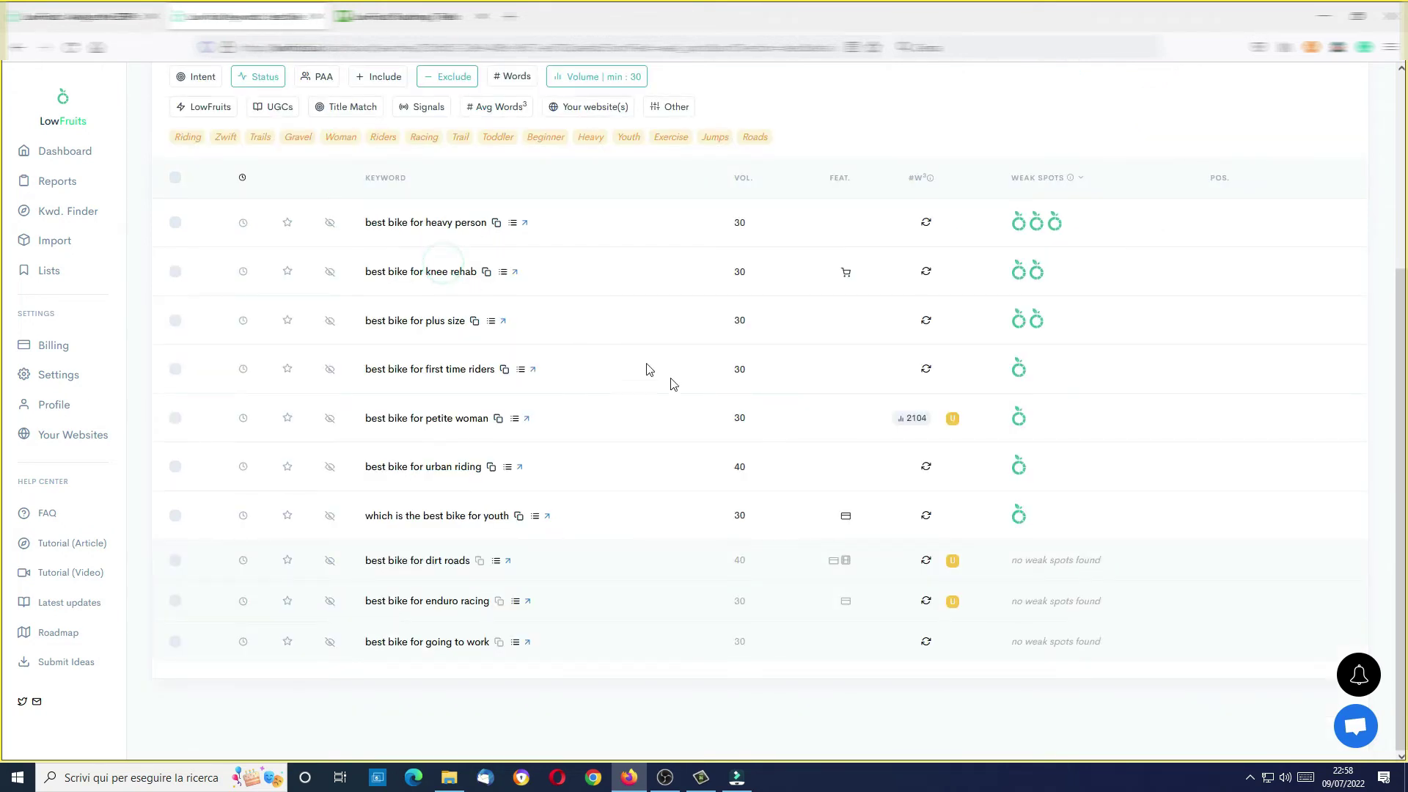
# Step: Check the SERP feature of "best bike for knee rehab", and view and collapse the SERP results for "best bike for heavy person"
pyautogui.moveTo(955, 425)
pyautogui.moveTo(848, 276)
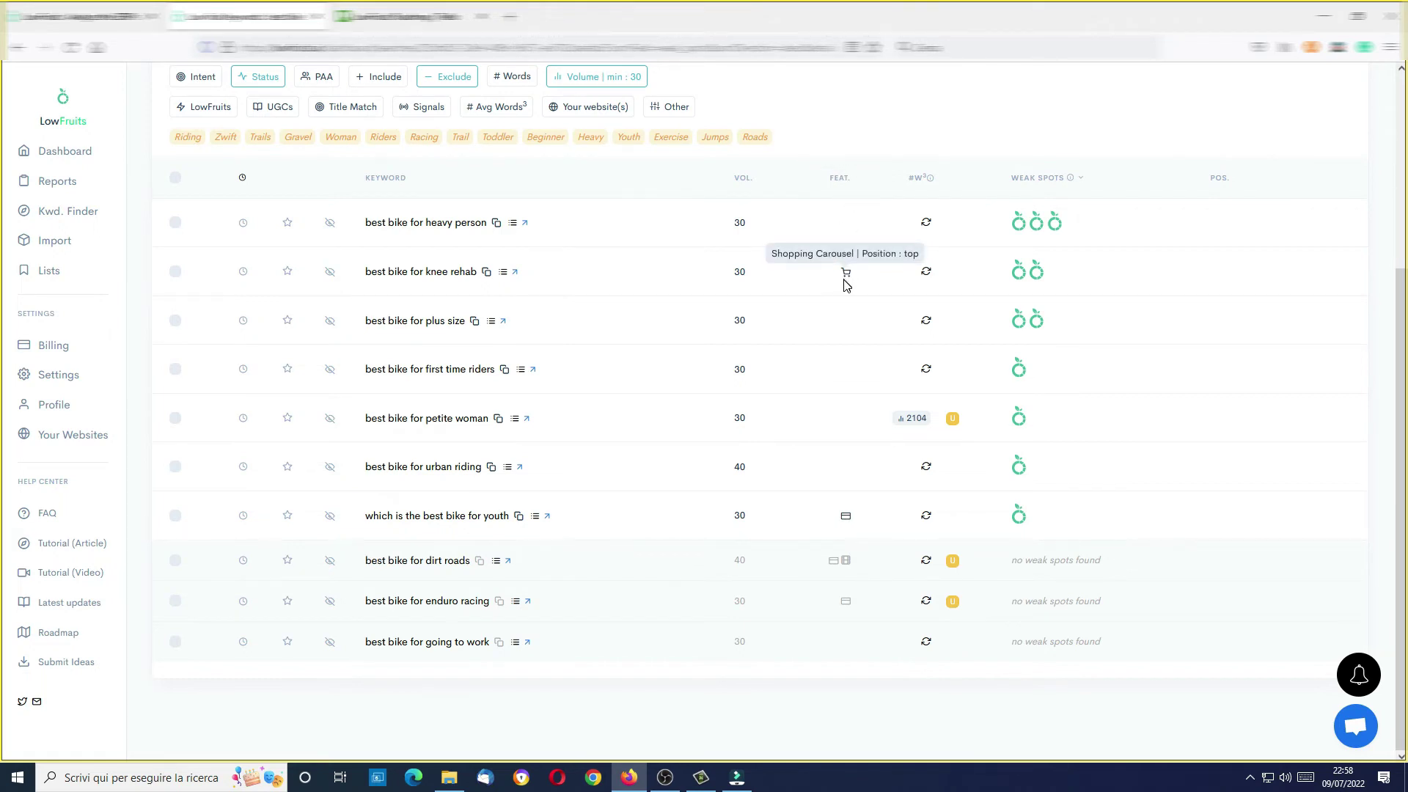
pyautogui.click(512, 223)
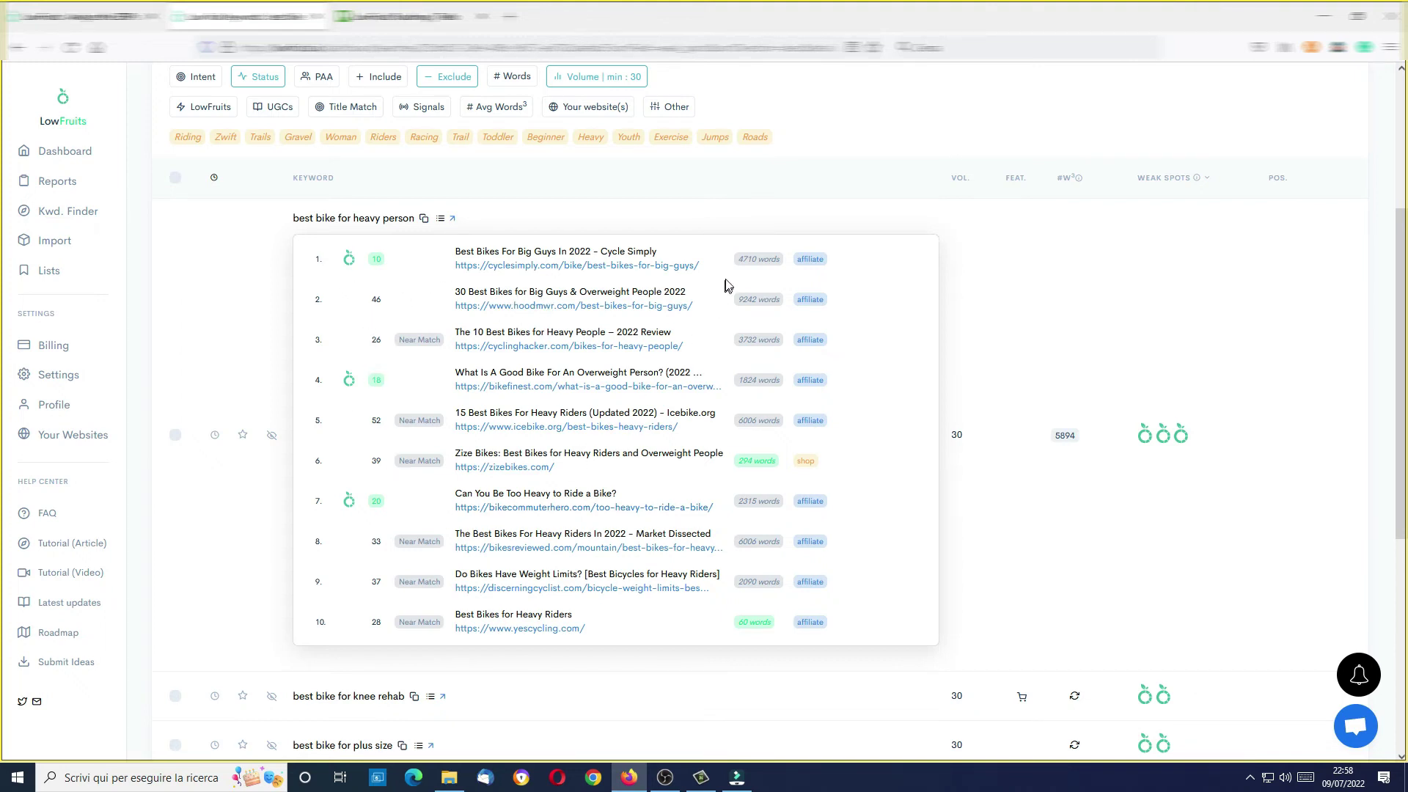
pyautogui.click(1076, 214)
pyautogui.click(440, 218)
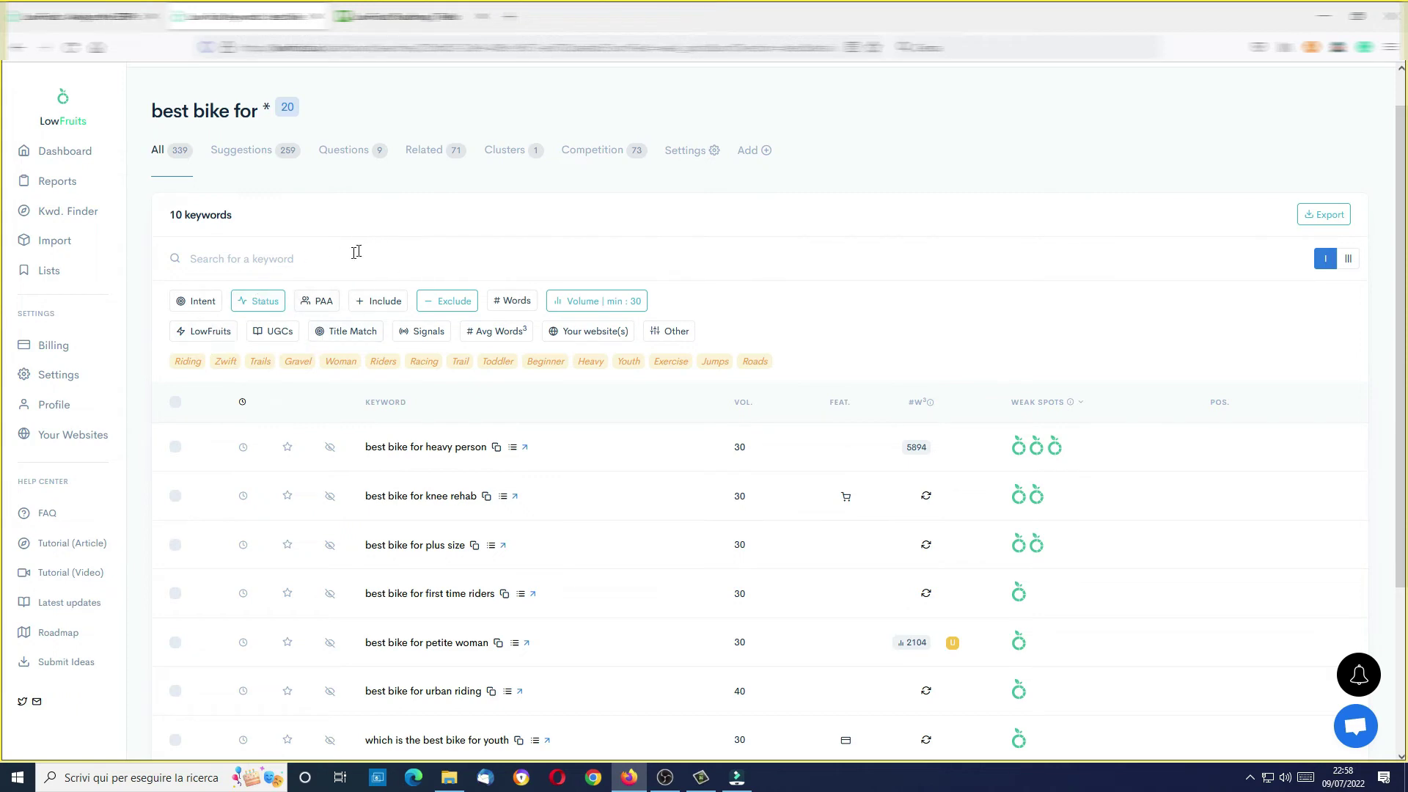
# Step: Try the PAA filter on the keyword list and switch it off again
pyautogui.click(318, 305)
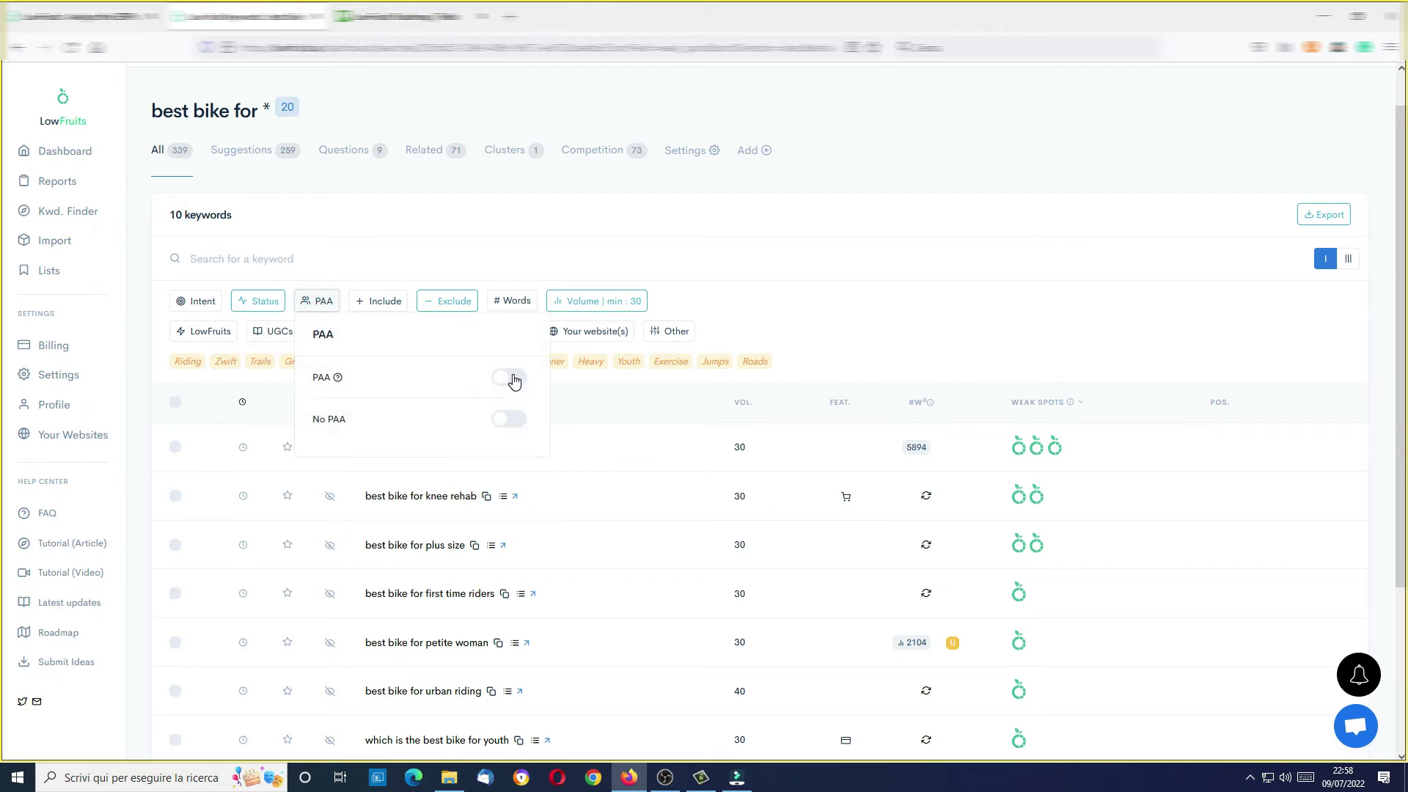
pyautogui.click(507, 378)
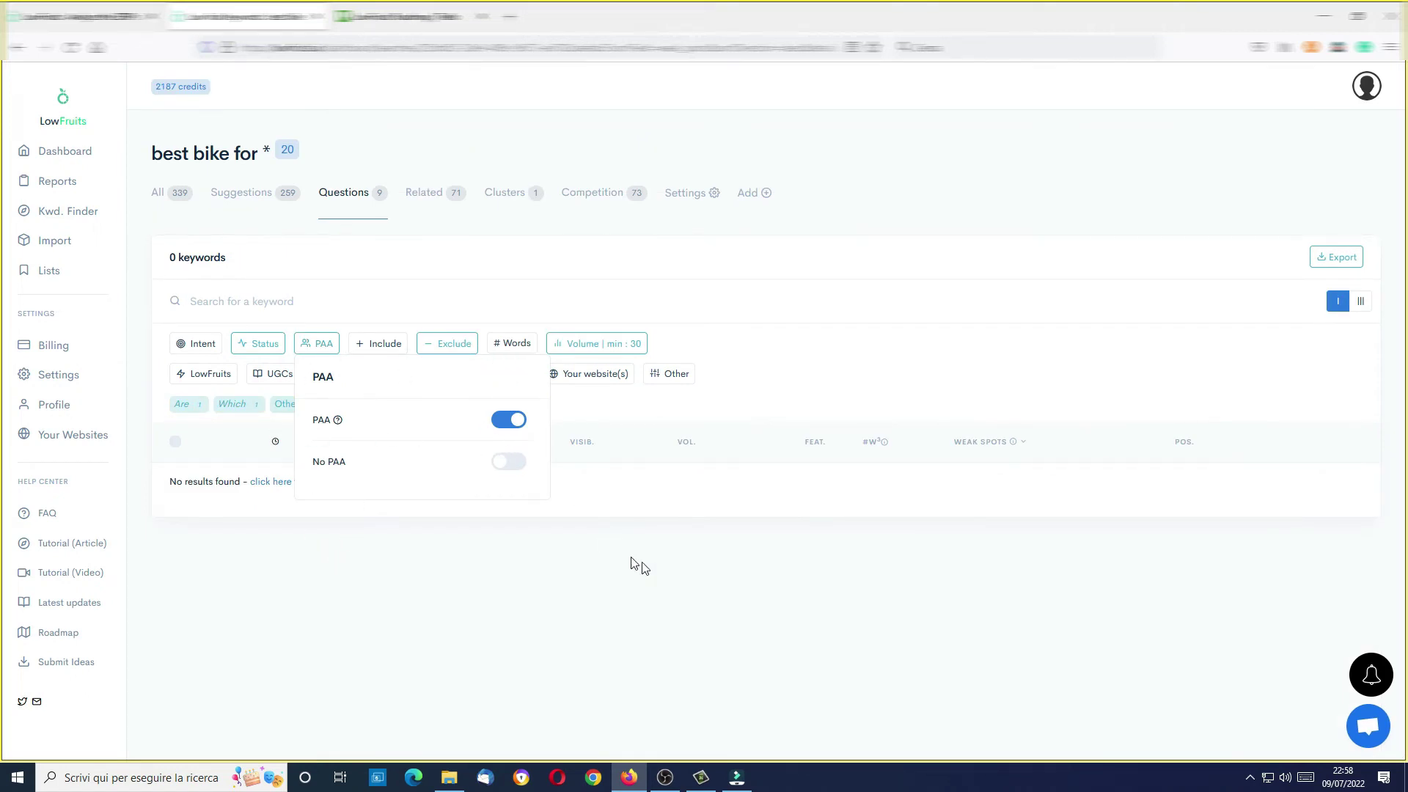
pyautogui.click(695, 569)
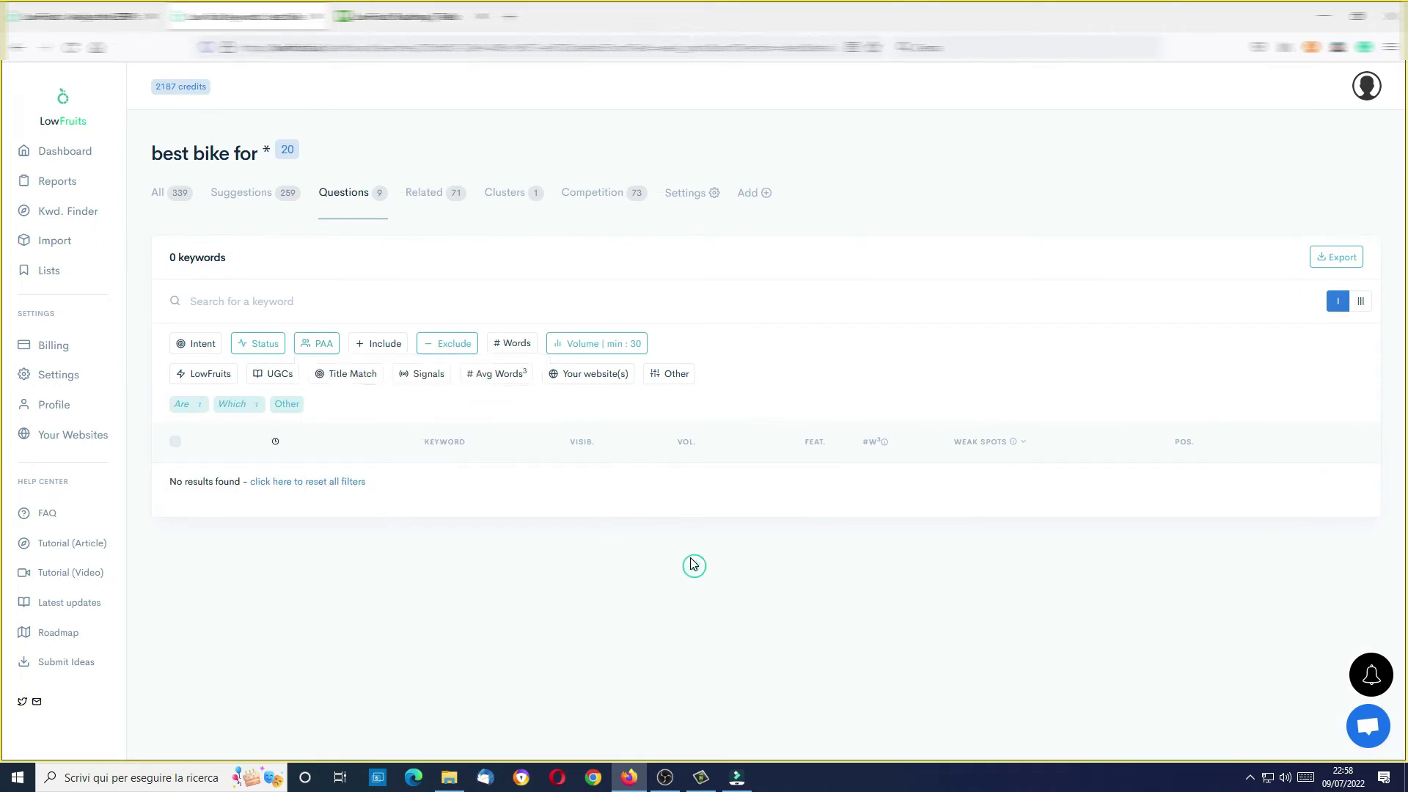
pyautogui.click(320, 343)
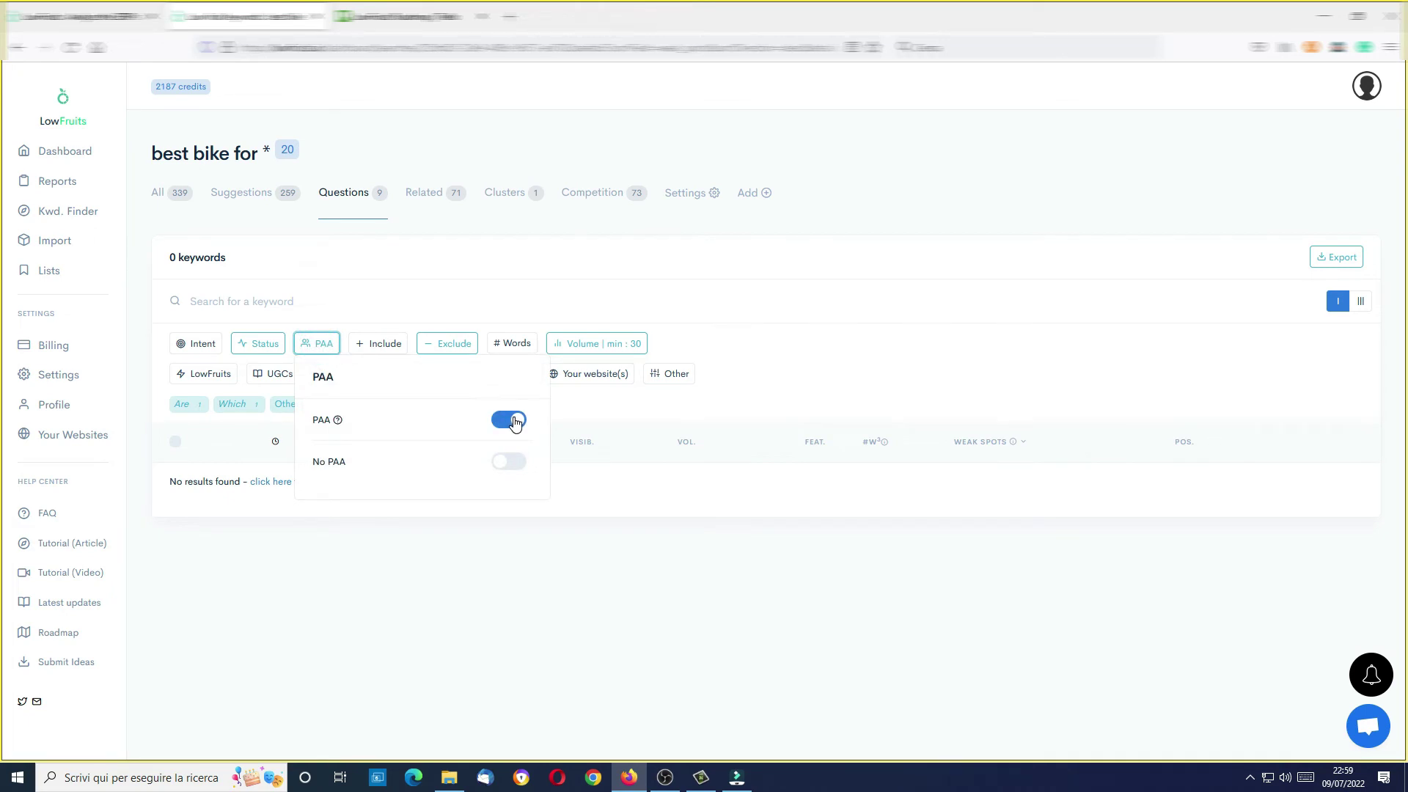
pyautogui.click(515, 422)
pyautogui.click(787, 328)
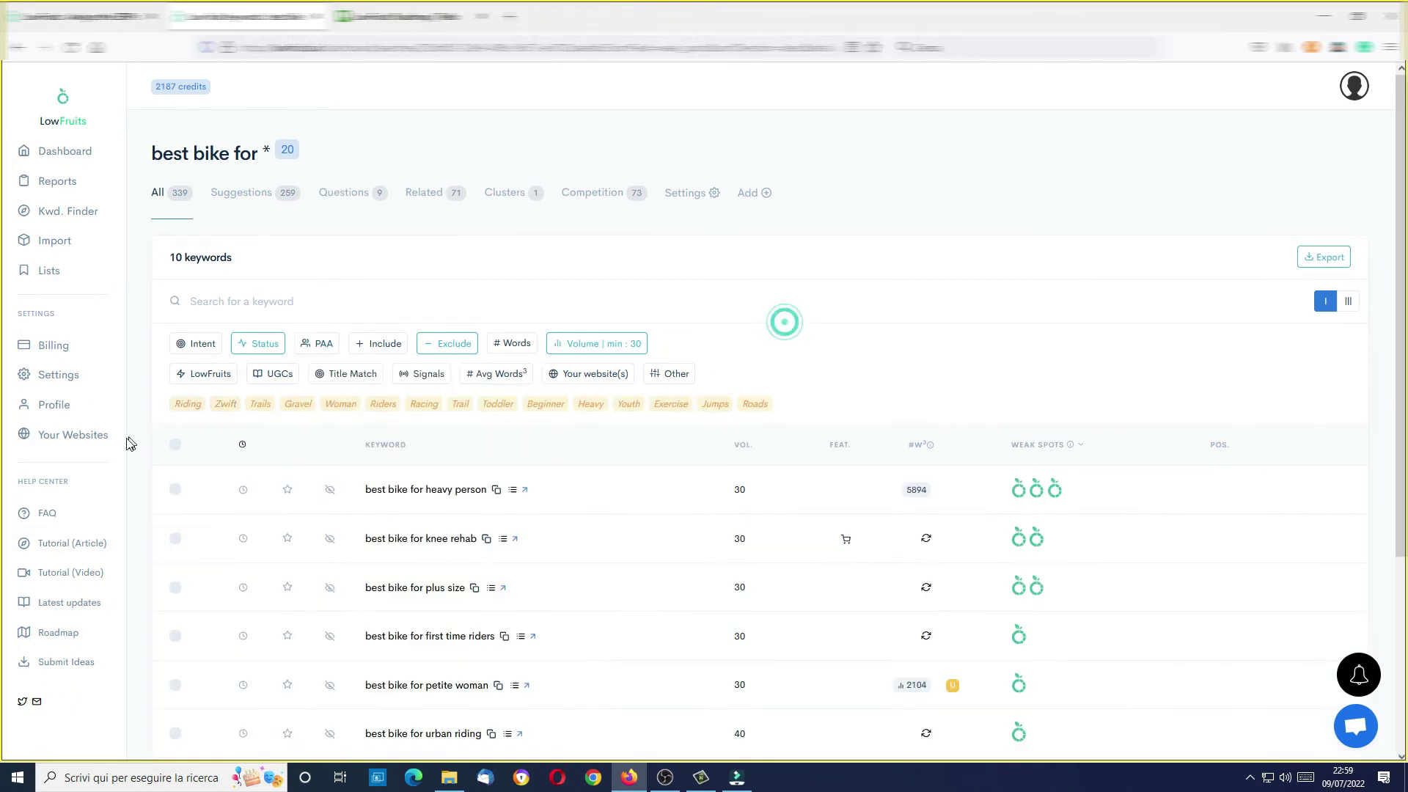
# Step: Try the No Title Match filter on the analyzed keywords and switch it off again
pyautogui.click(347, 375)
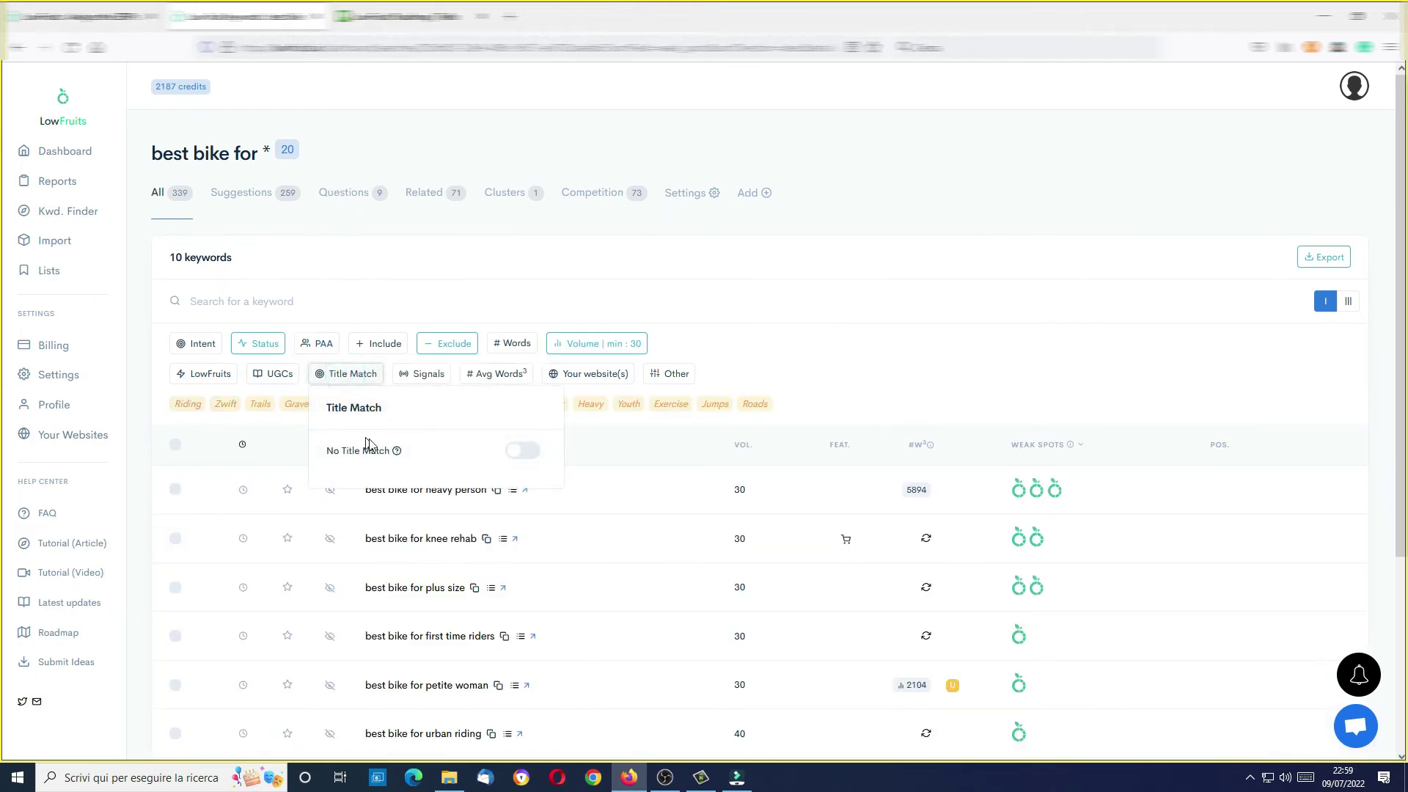
pyautogui.click(522, 452)
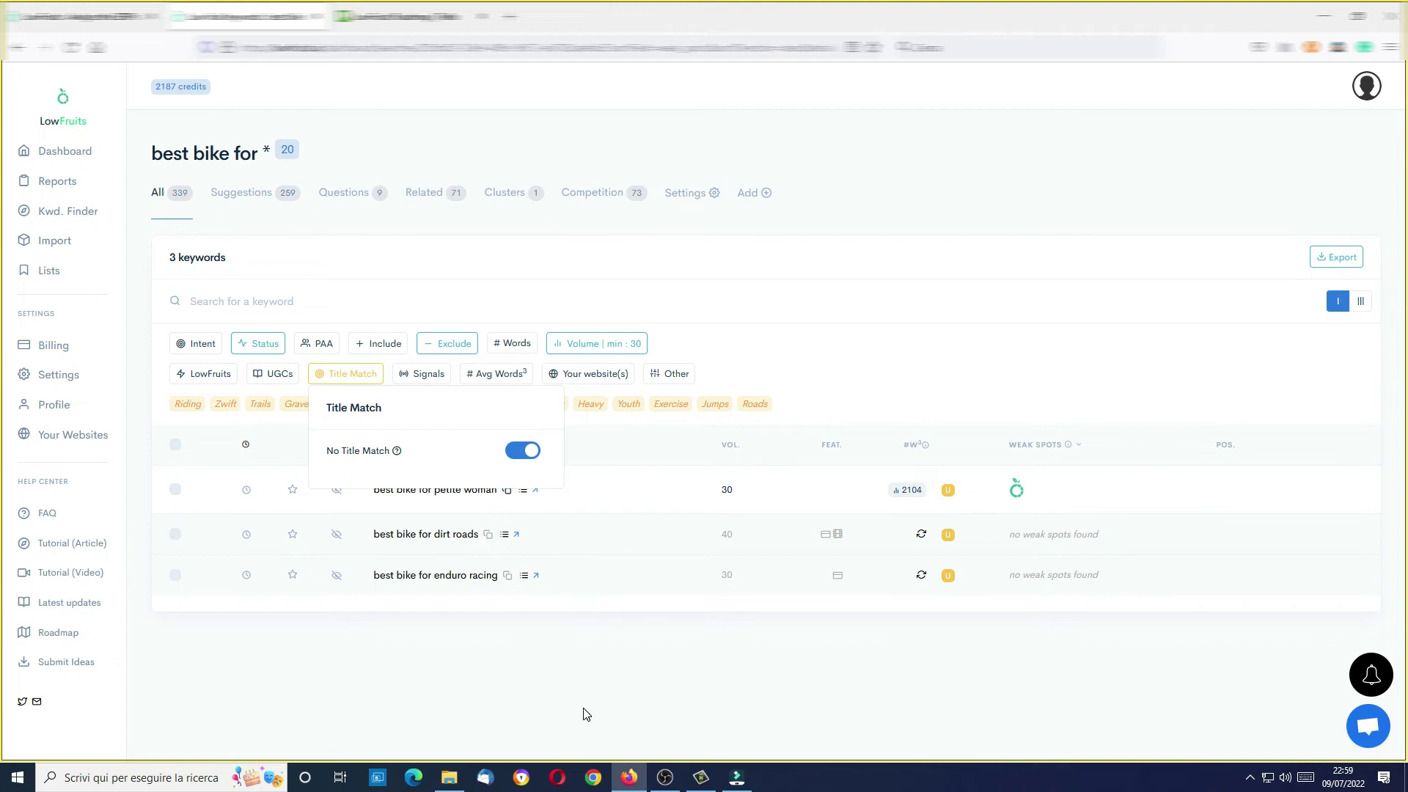
pyautogui.click(525, 451)
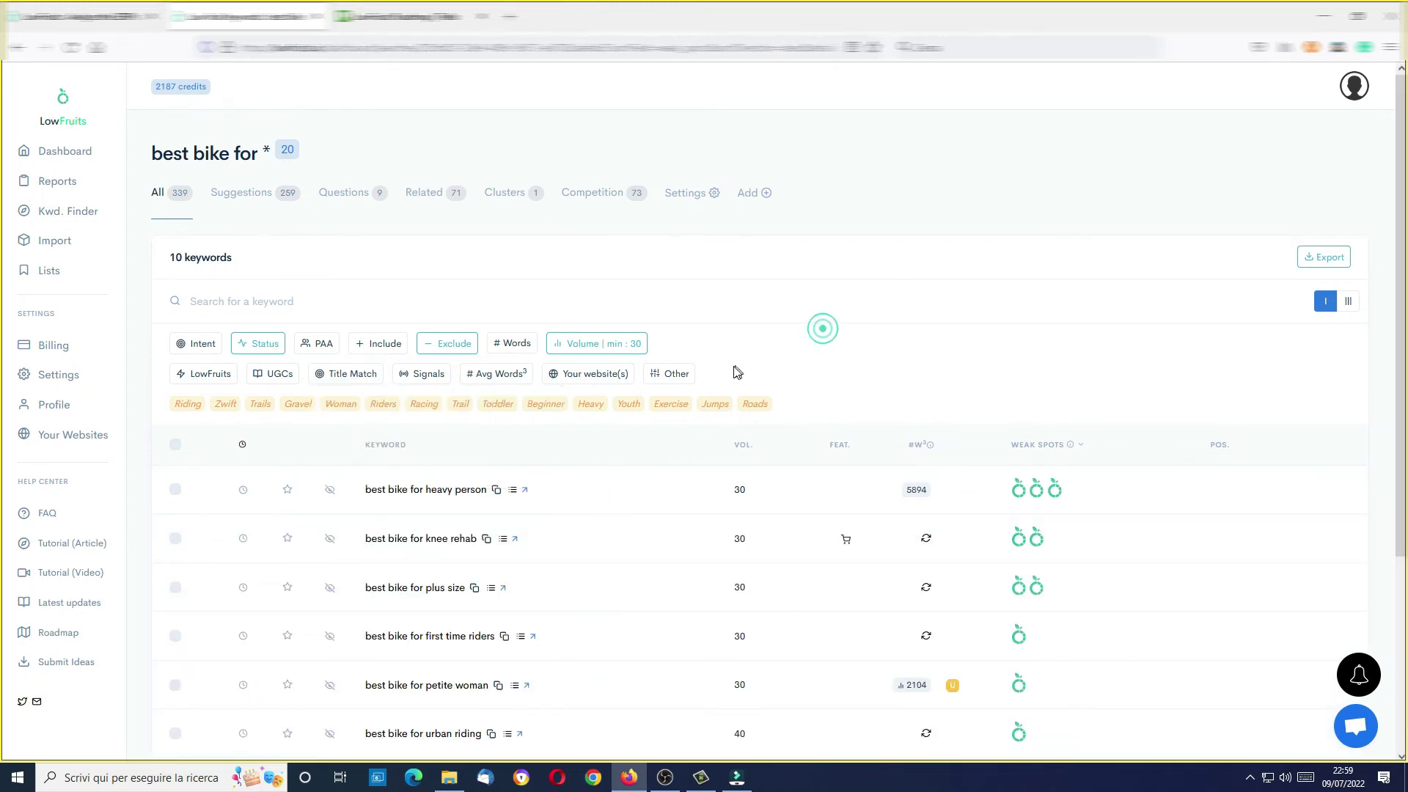
# Step: Check the SERP Signals filter options and the explanation of Strong Image Signal without leaving any enabled
pyautogui.click(424, 376)
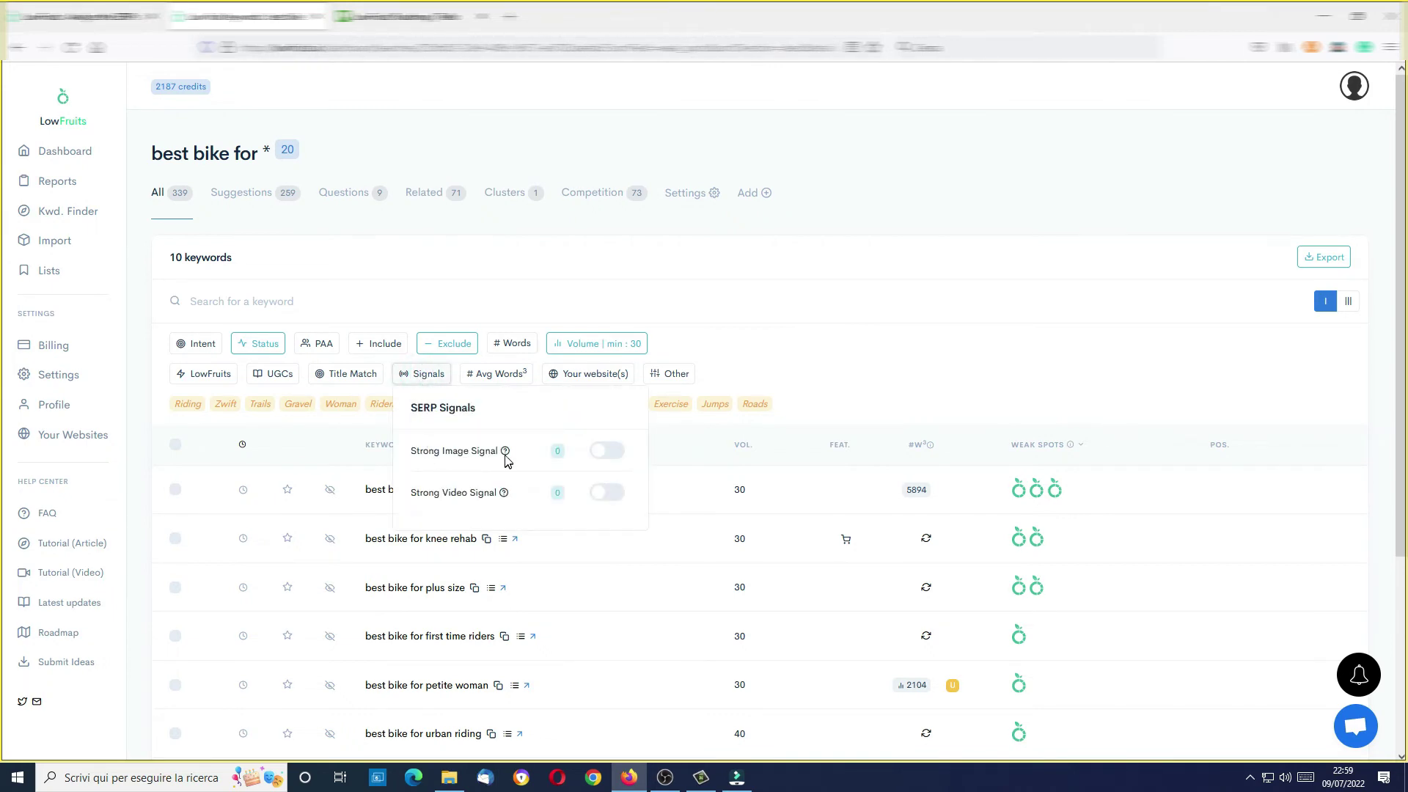
pyautogui.moveTo(508, 458)
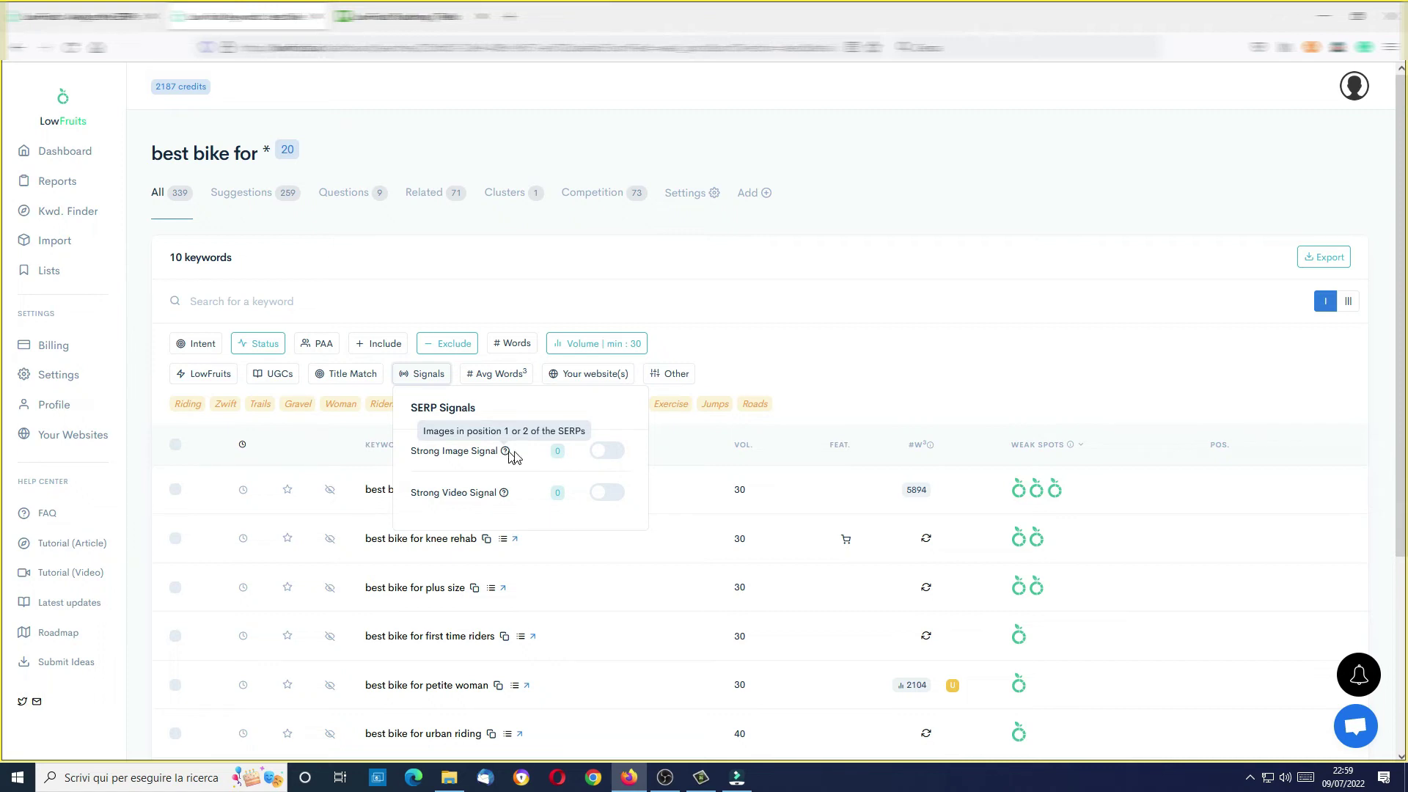
pyautogui.click(608, 450)
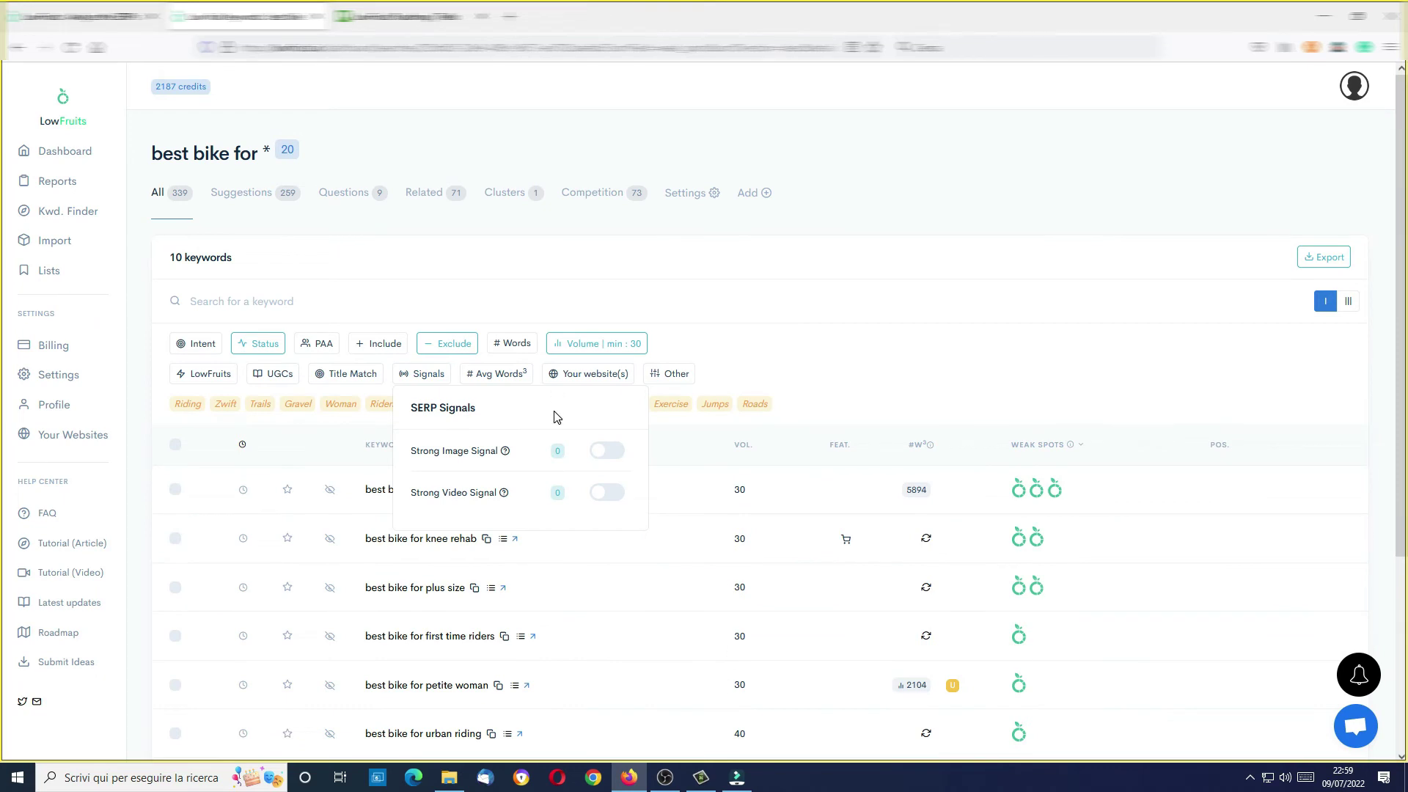
pyautogui.click(872, 380)
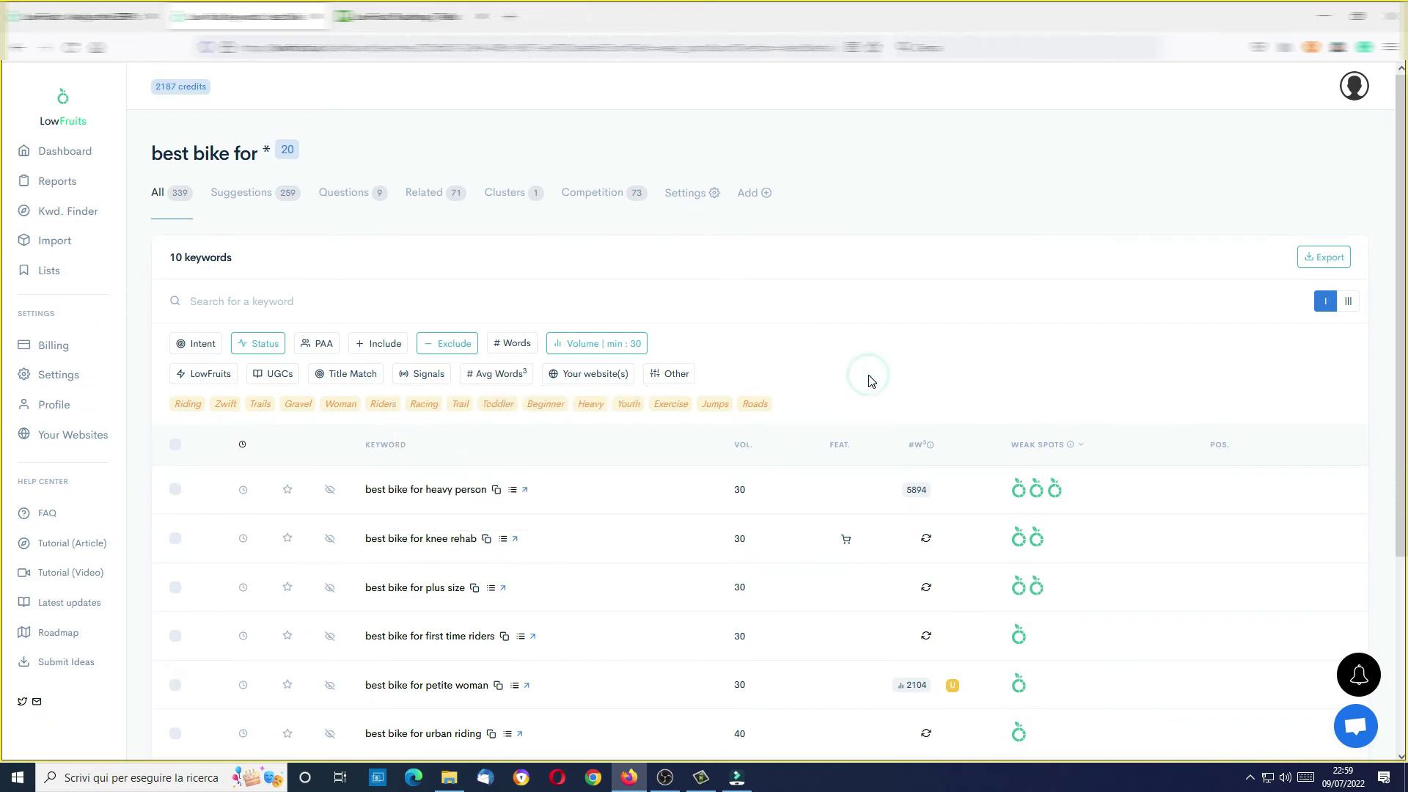
# Step: Read the explanation of the Top 3 (UGC) filter, try it on the list and switch it off again
pyautogui.click(273, 378)
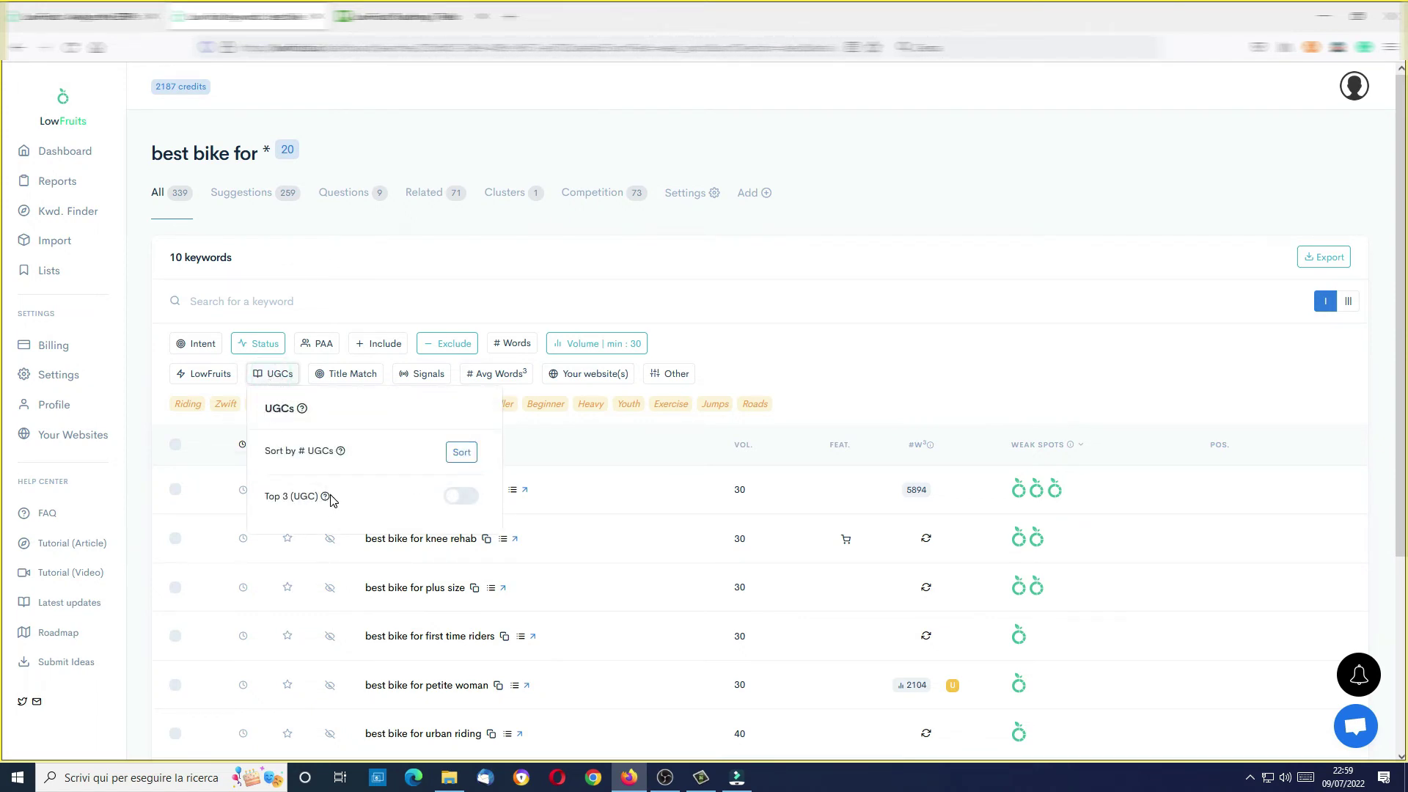
pyautogui.moveTo(327, 499)
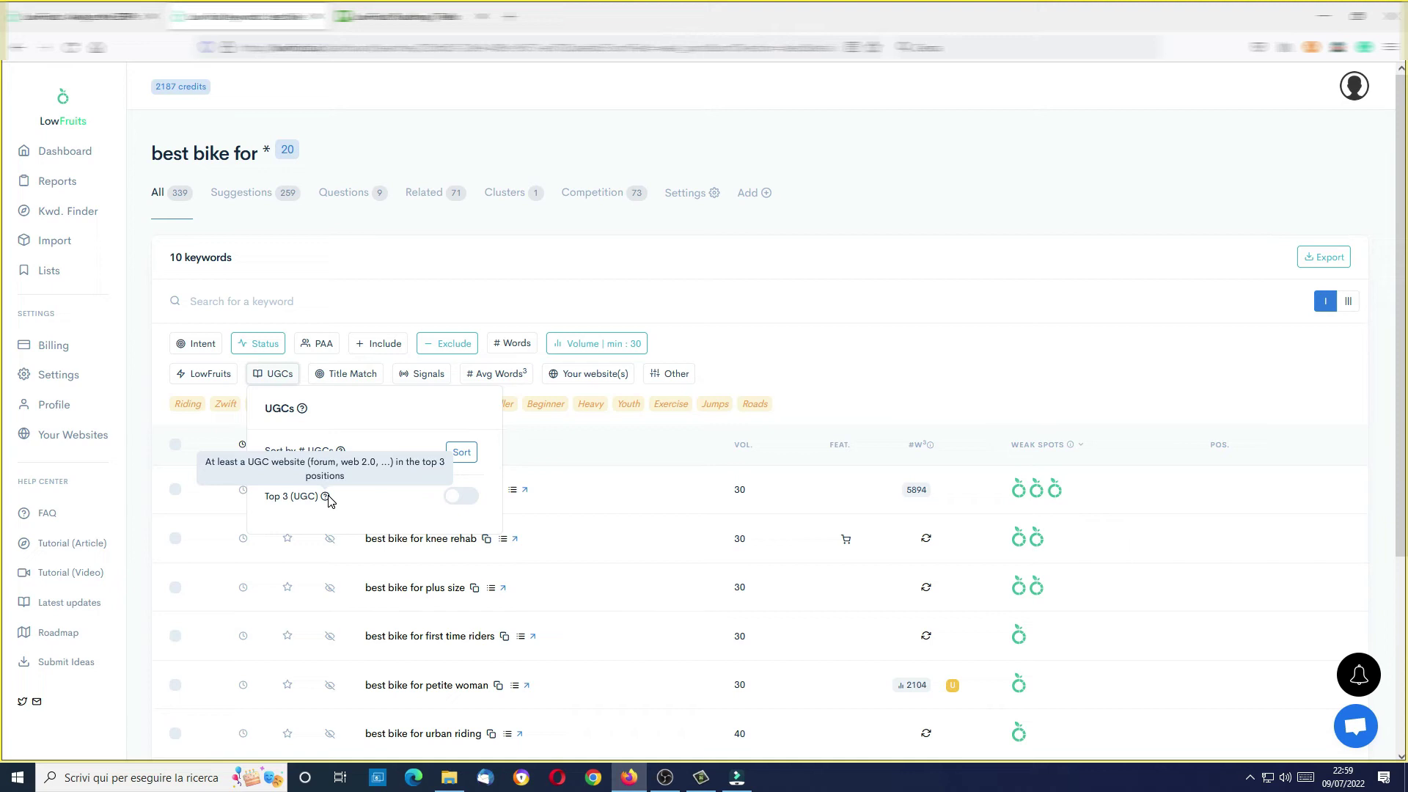
pyautogui.click(459, 496)
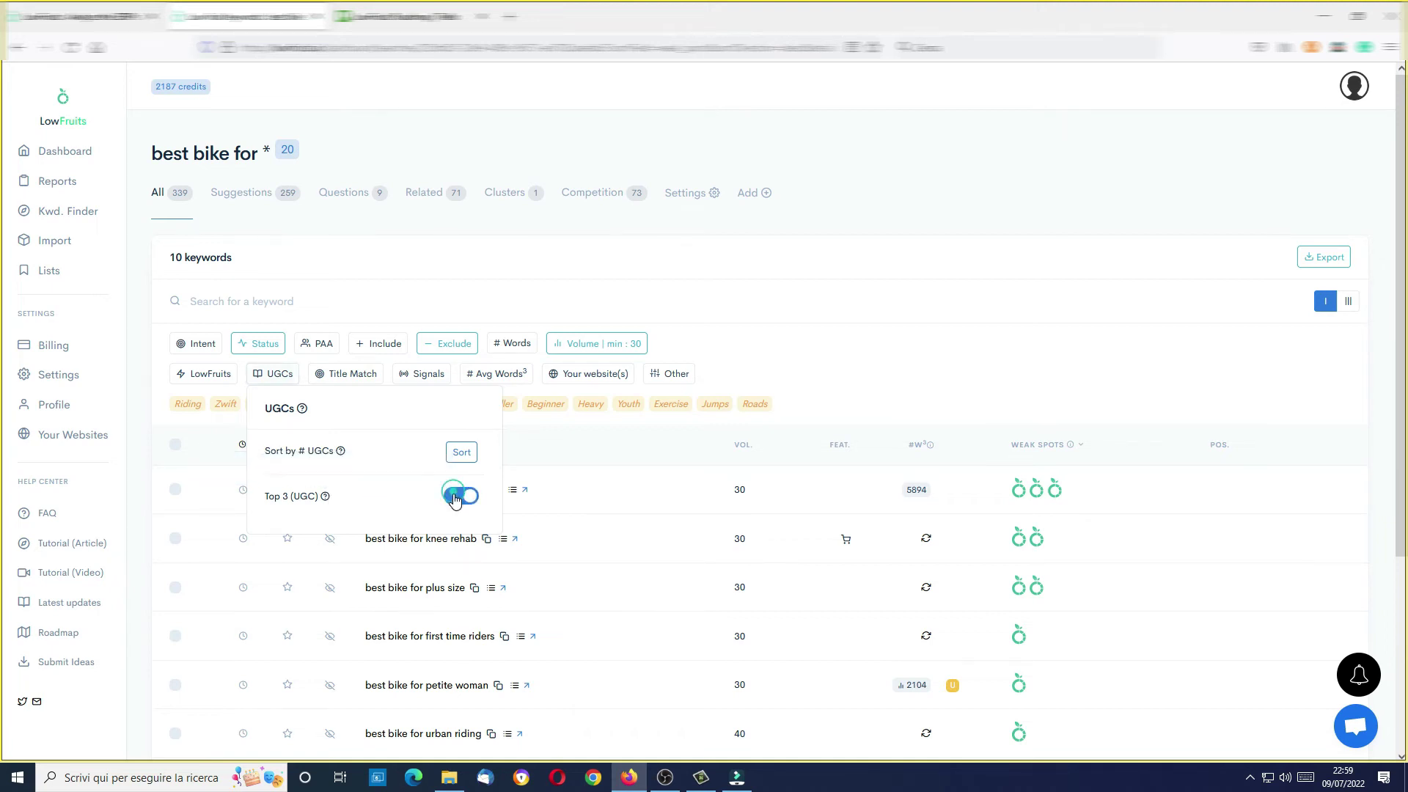
pyautogui.click(469, 496)
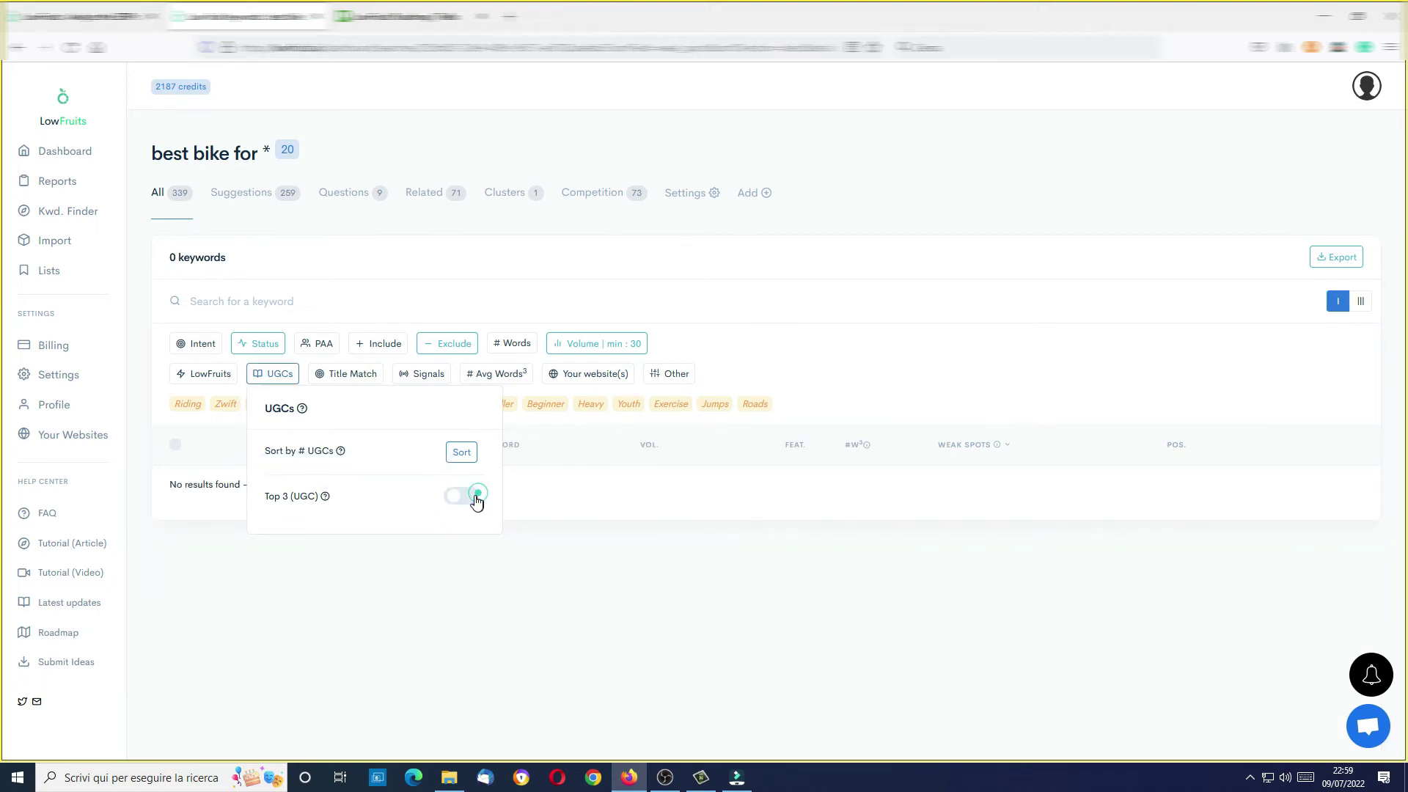
pyautogui.click(904, 350)
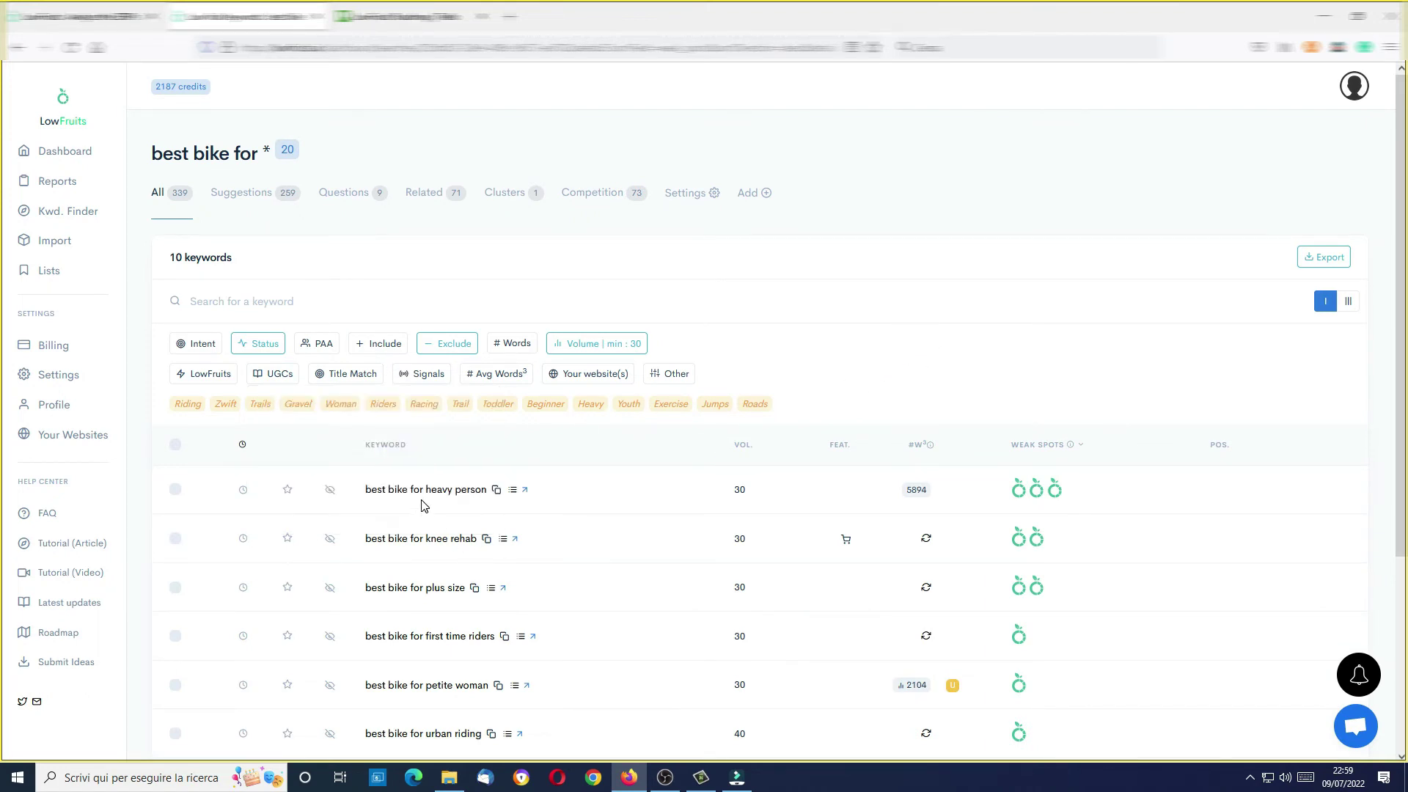
# Step: Filter the list to keywords with weak spots of DA < 10 and inspect the weak spot details of each listed keyword
pyautogui.click(209, 376)
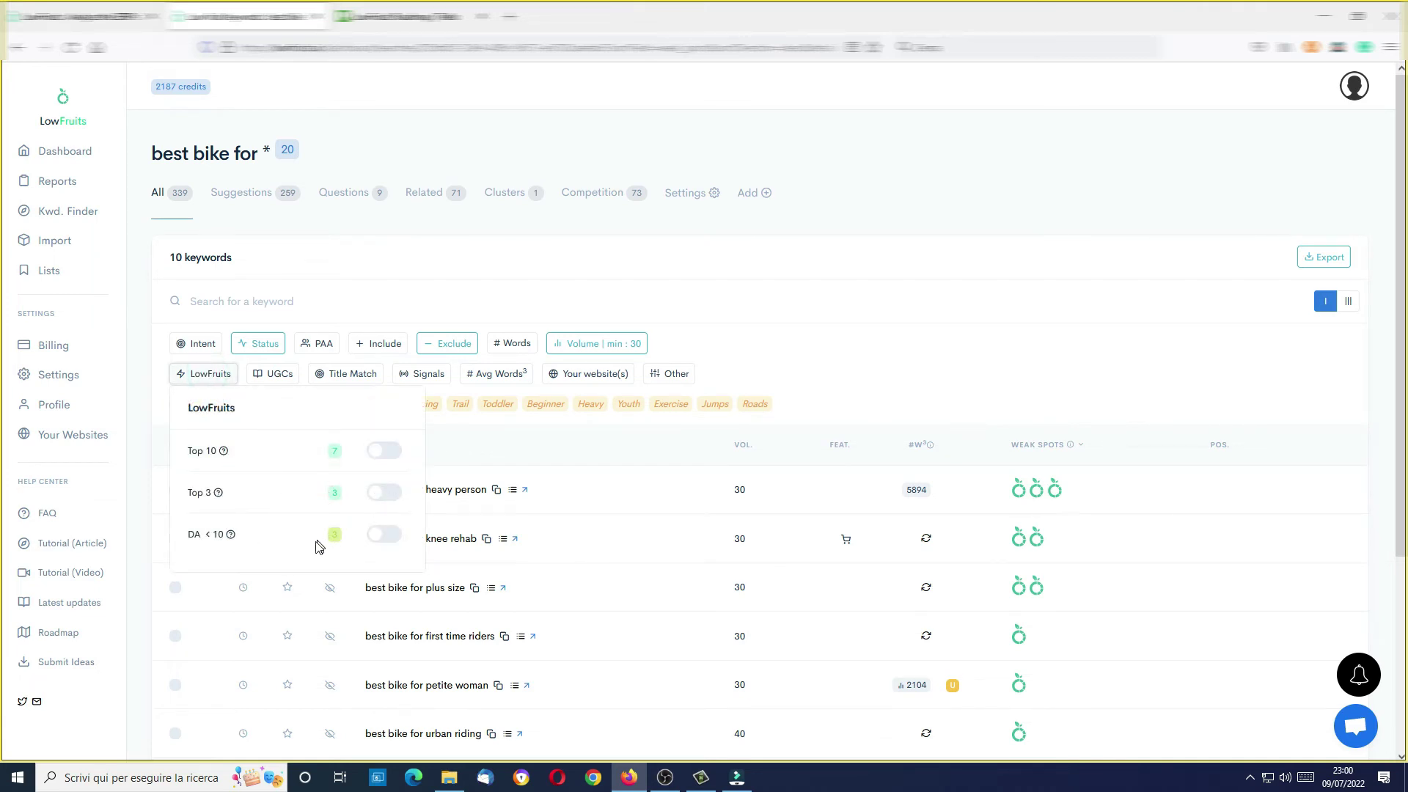
pyautogui.click(381, 537)
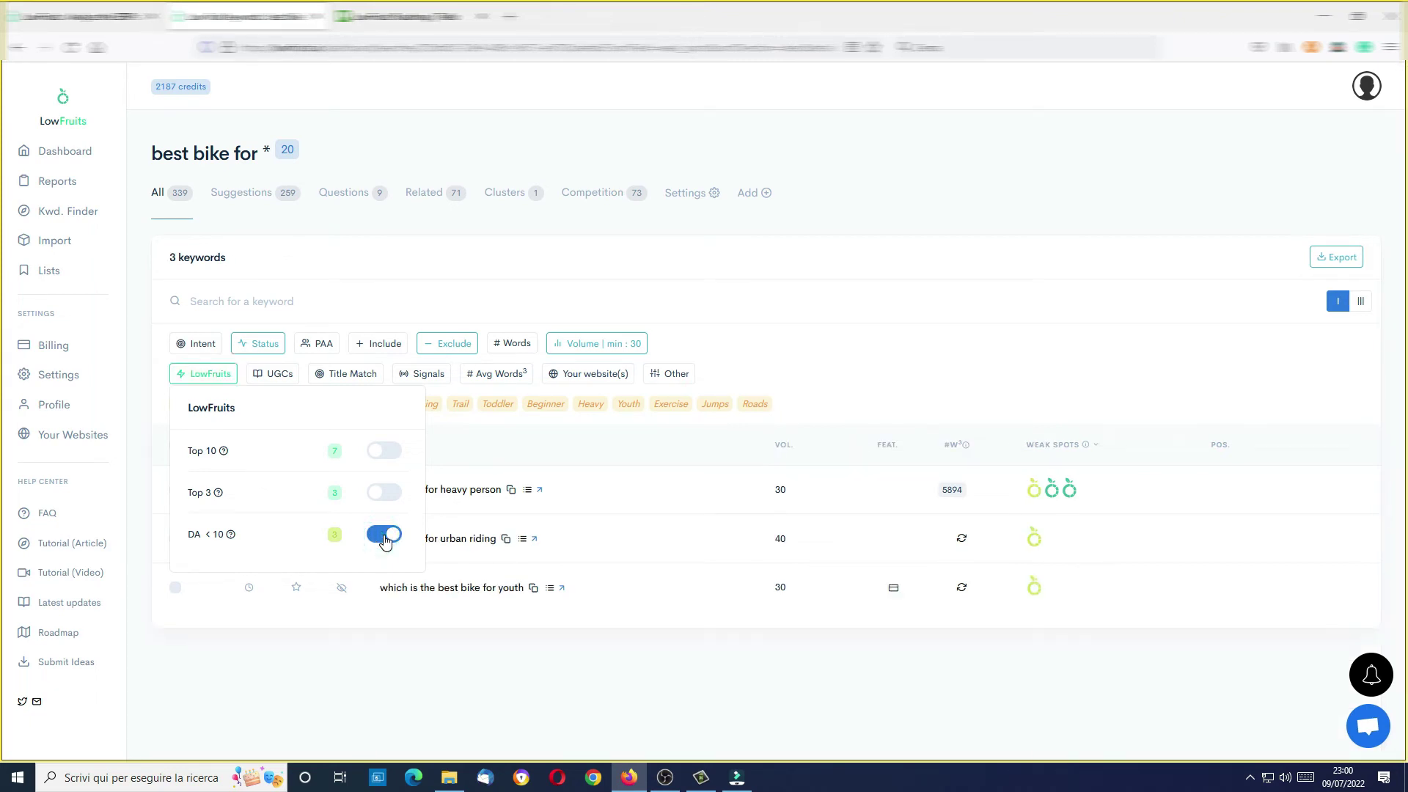
pyautogui.click(769, 680)
pyautogui.moveTo(1036, 497)
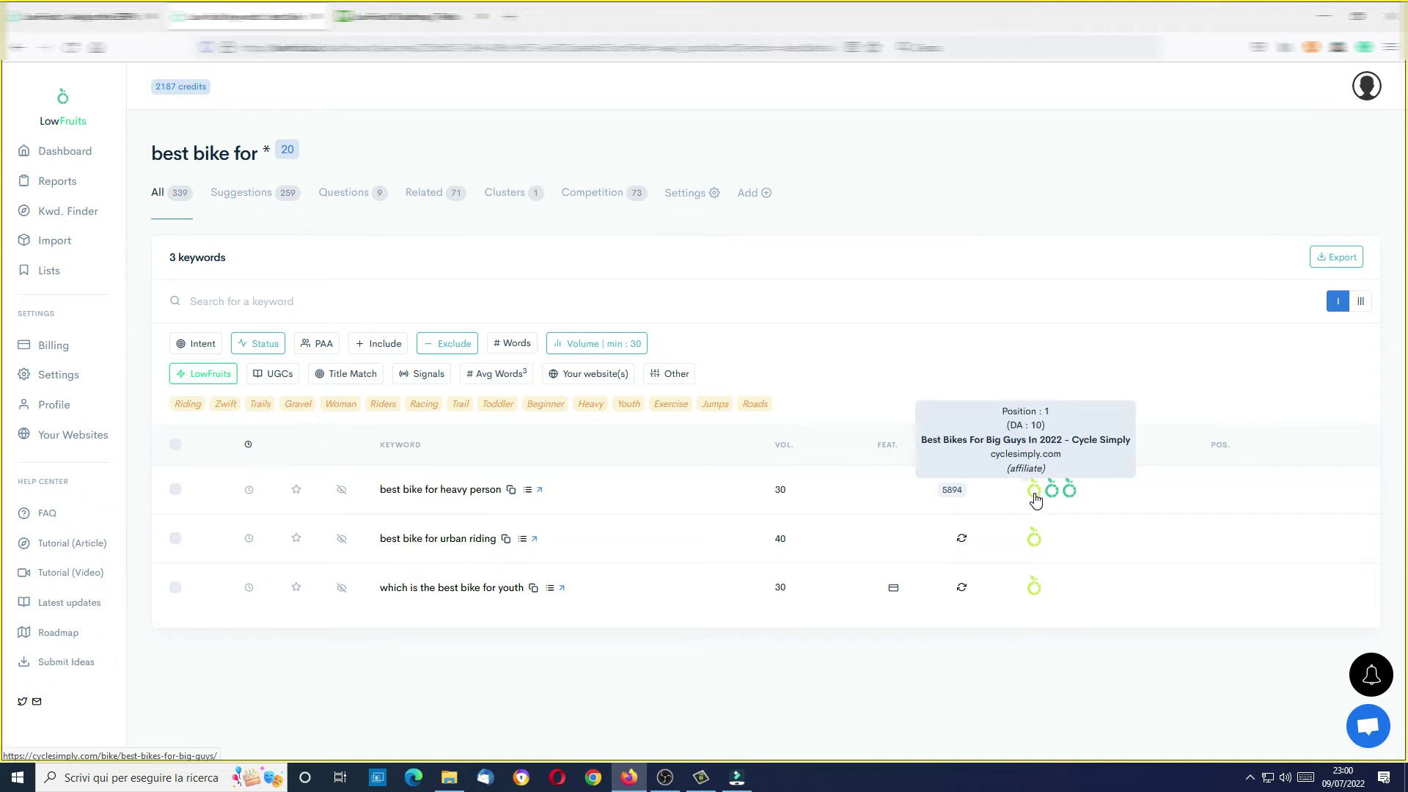
pyautogui.moveTo(1038, 547)
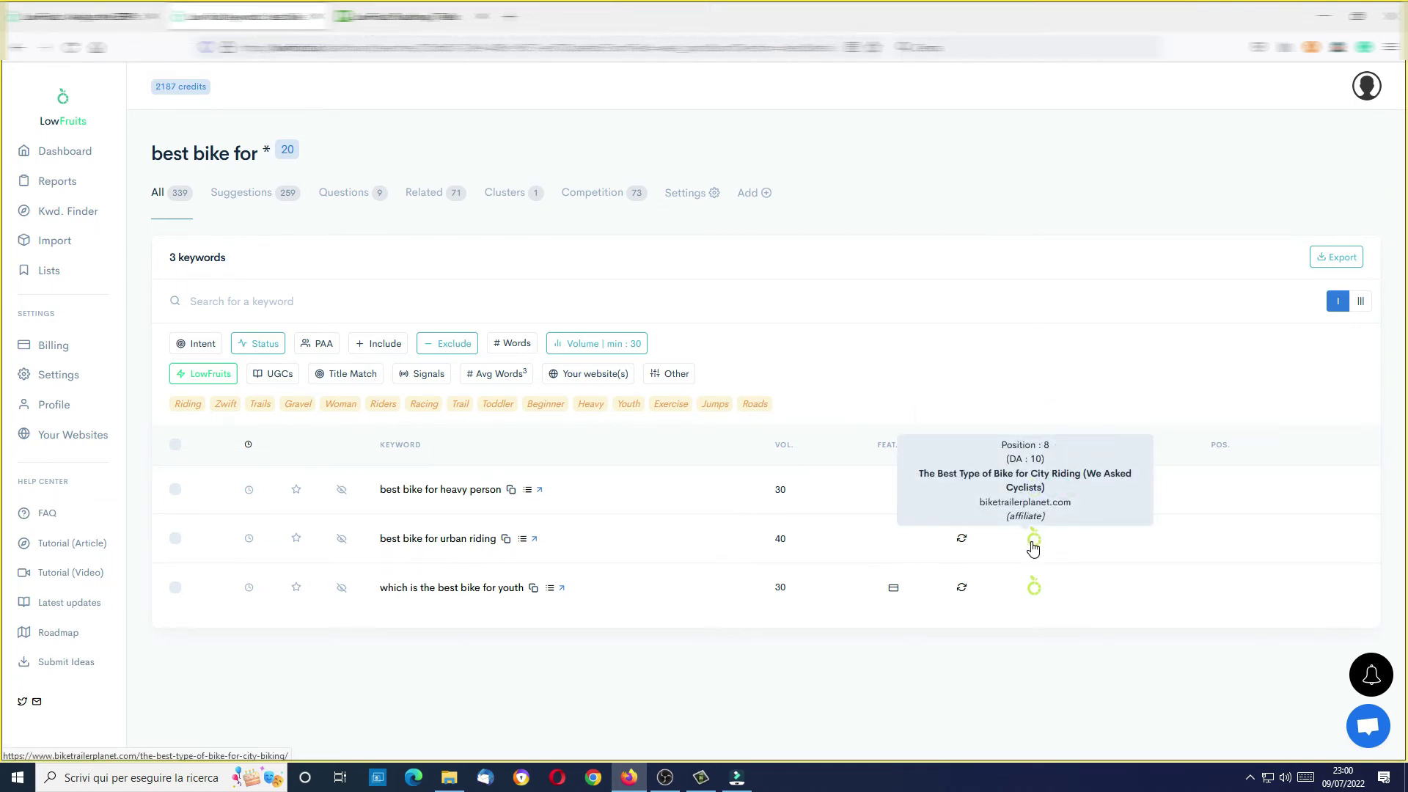
pyautogui.moveTo(1035, 588)
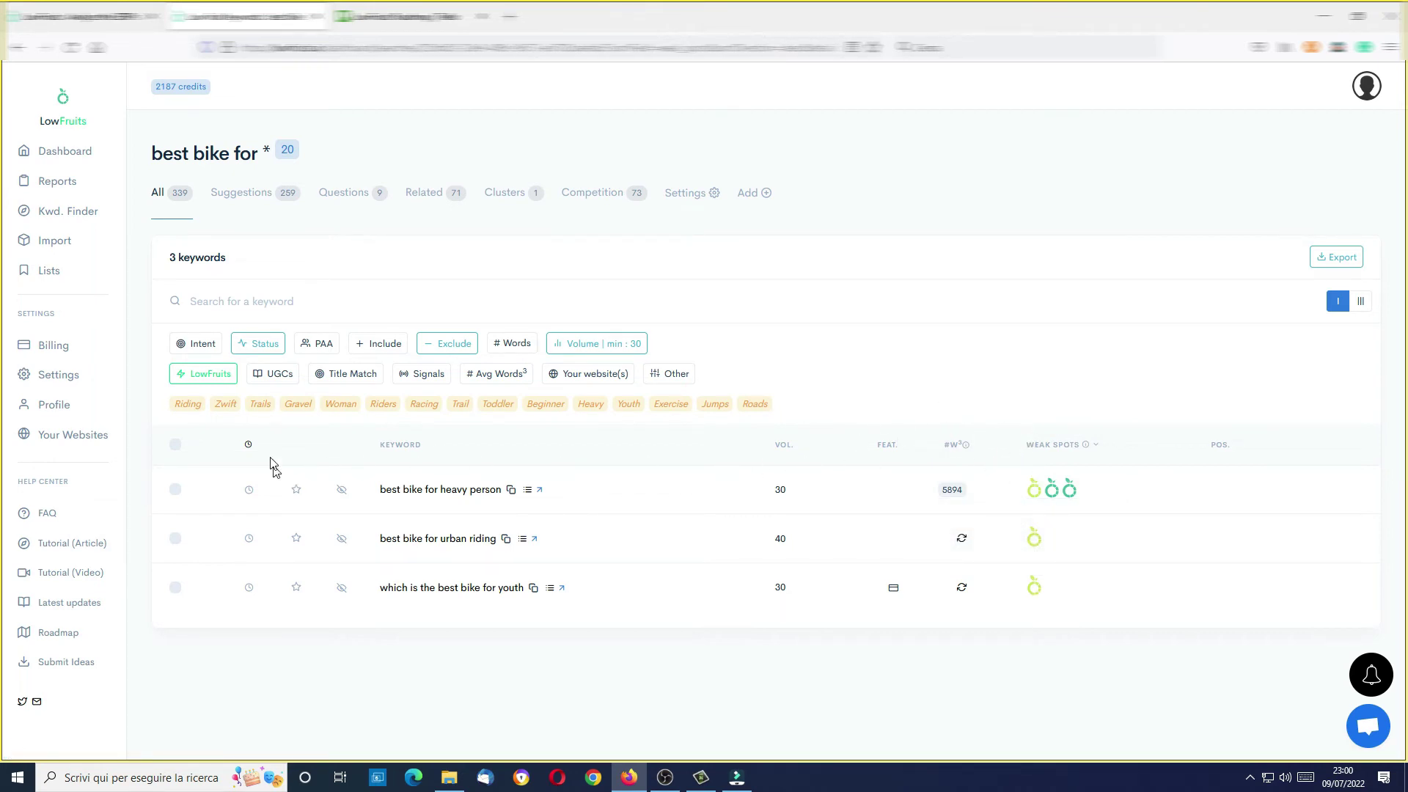
# Step: Try the LowFruits Top 3 filter in place of DA < 10, and clear it to restore the full analyzed list
pyautogui.click(208, 376)
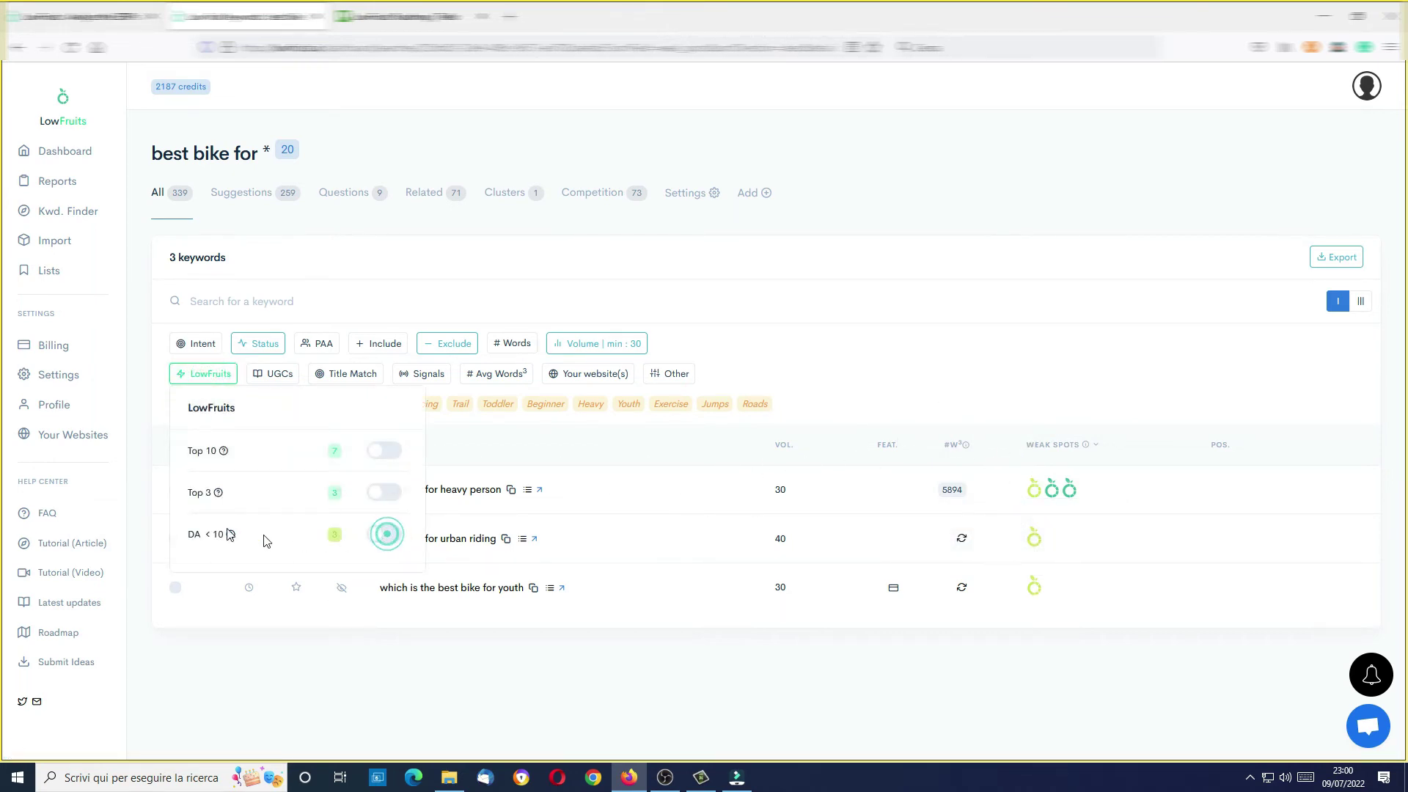
pyautogui.click(380, 494)
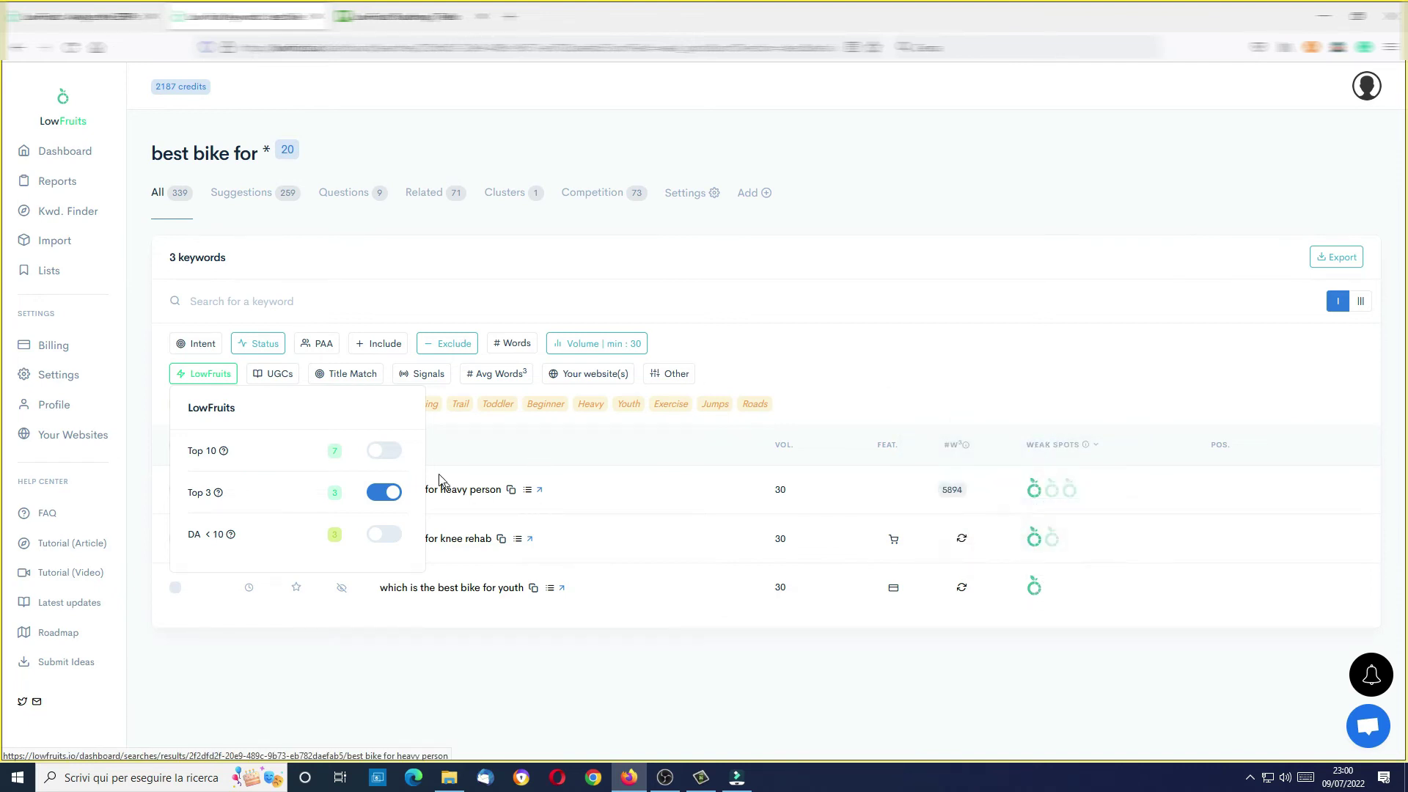
pyautogui.click(389, 501)
pyautogui.click(846, 314)
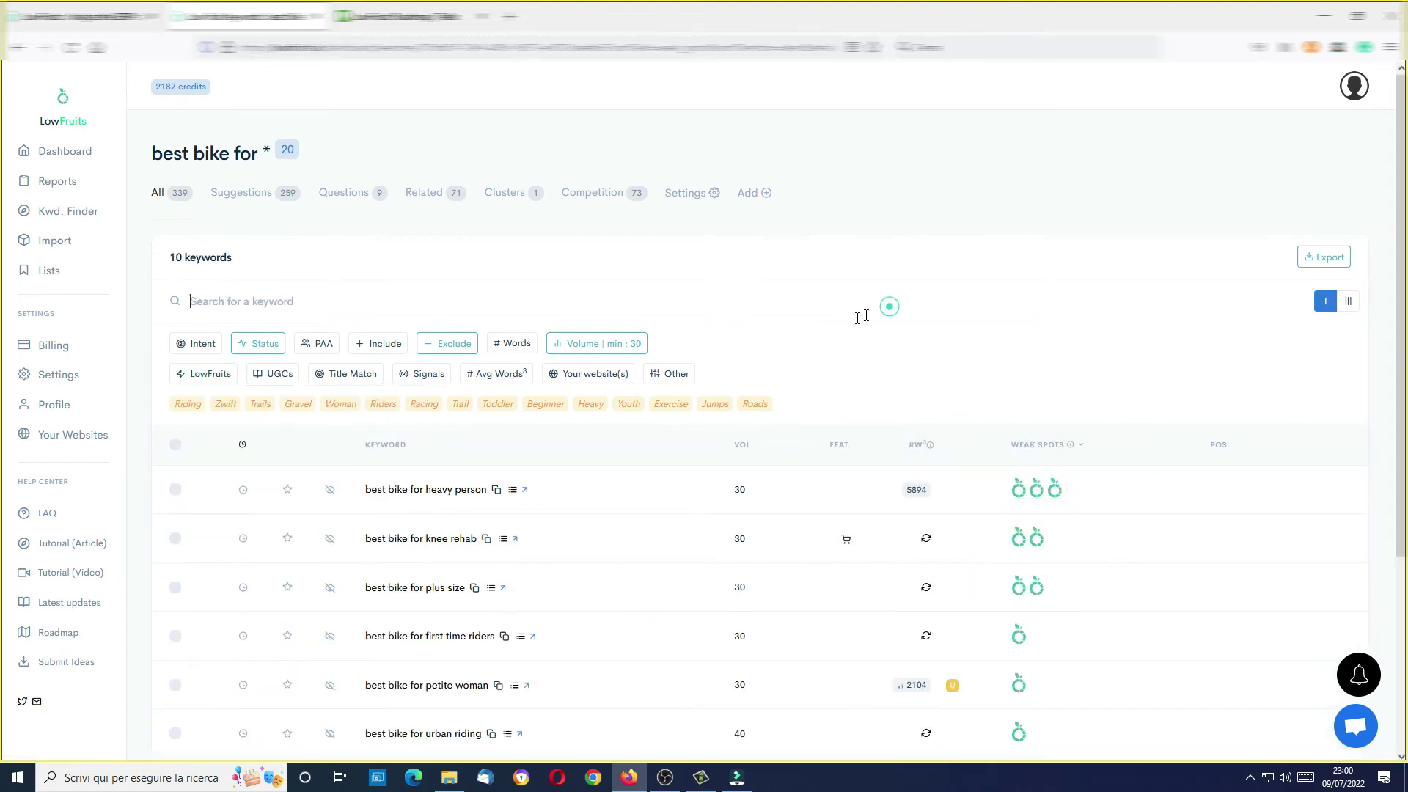
# Step: Check the average-words filter, try the No Featured Snippet filter on the keyword list and switch it off again
pyautogui.click(505, 378)
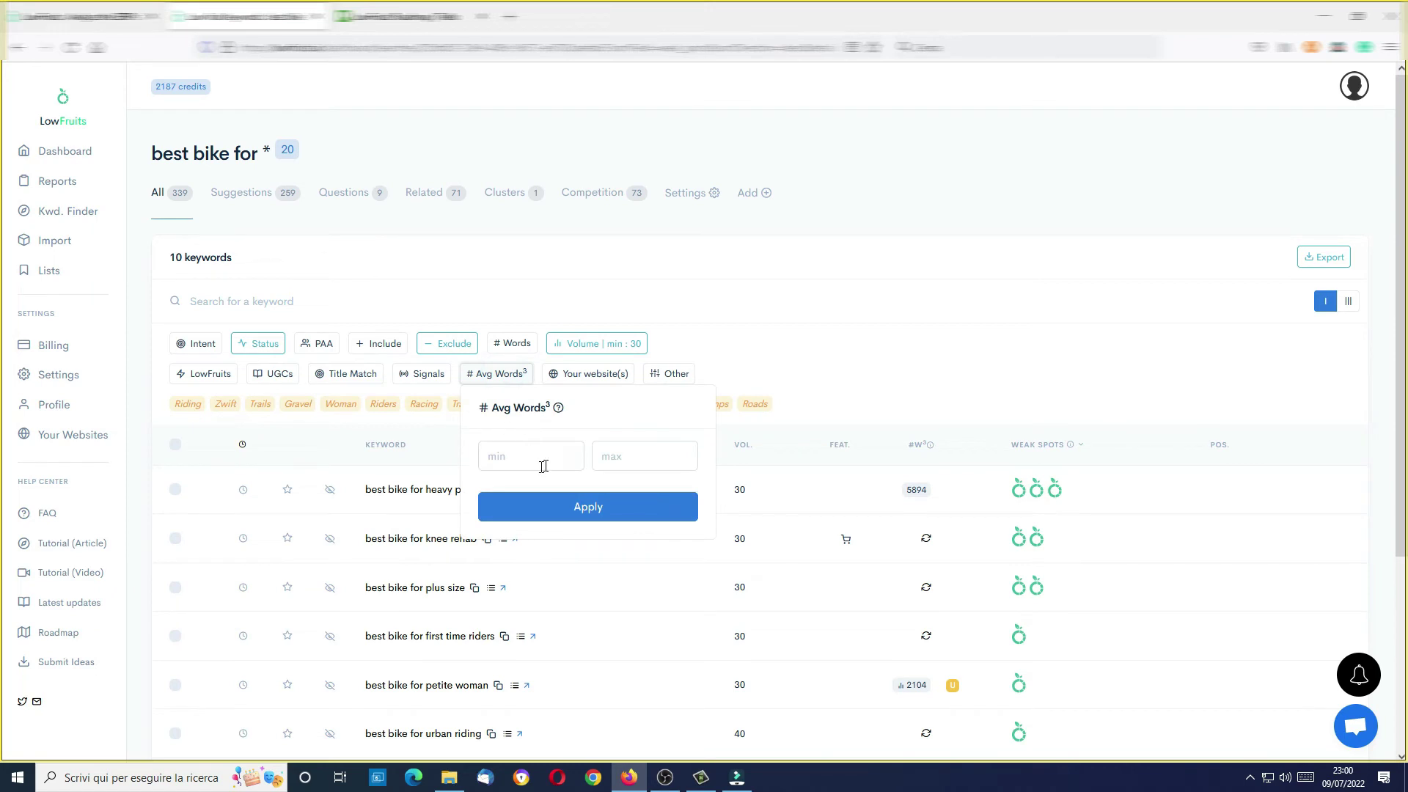
pyautogui.click(883, 335)
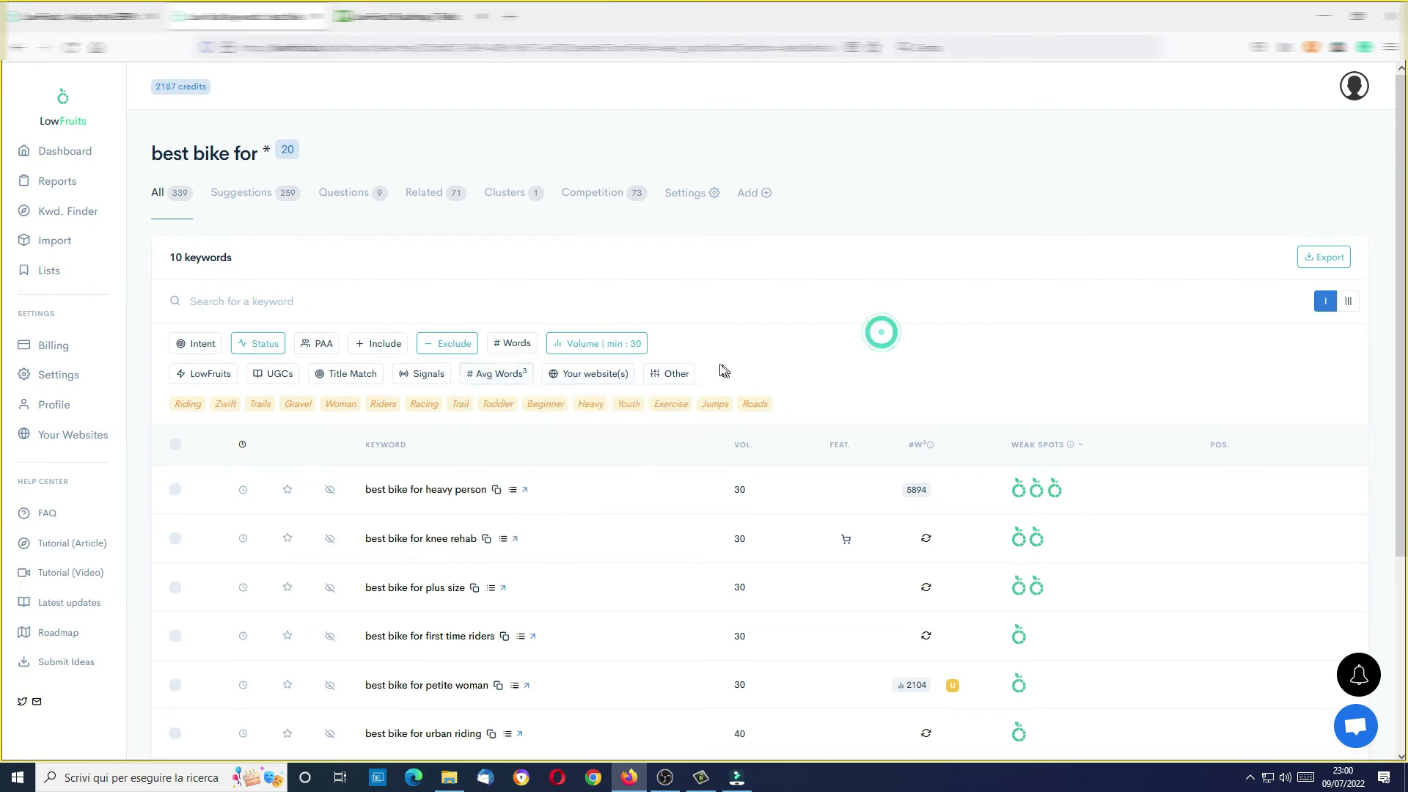
pyautogui.click(671, 377)
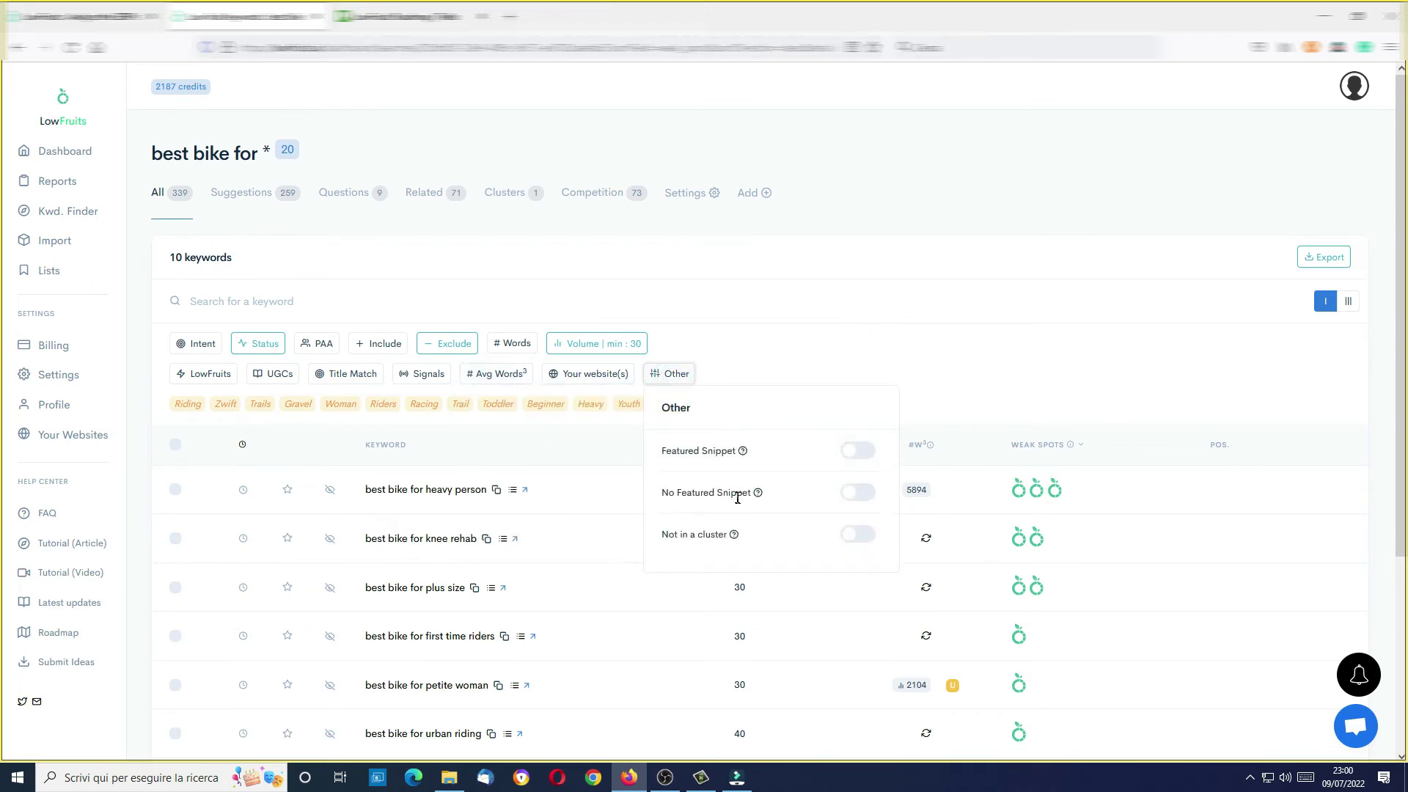
pyautogui.click(855, 497)
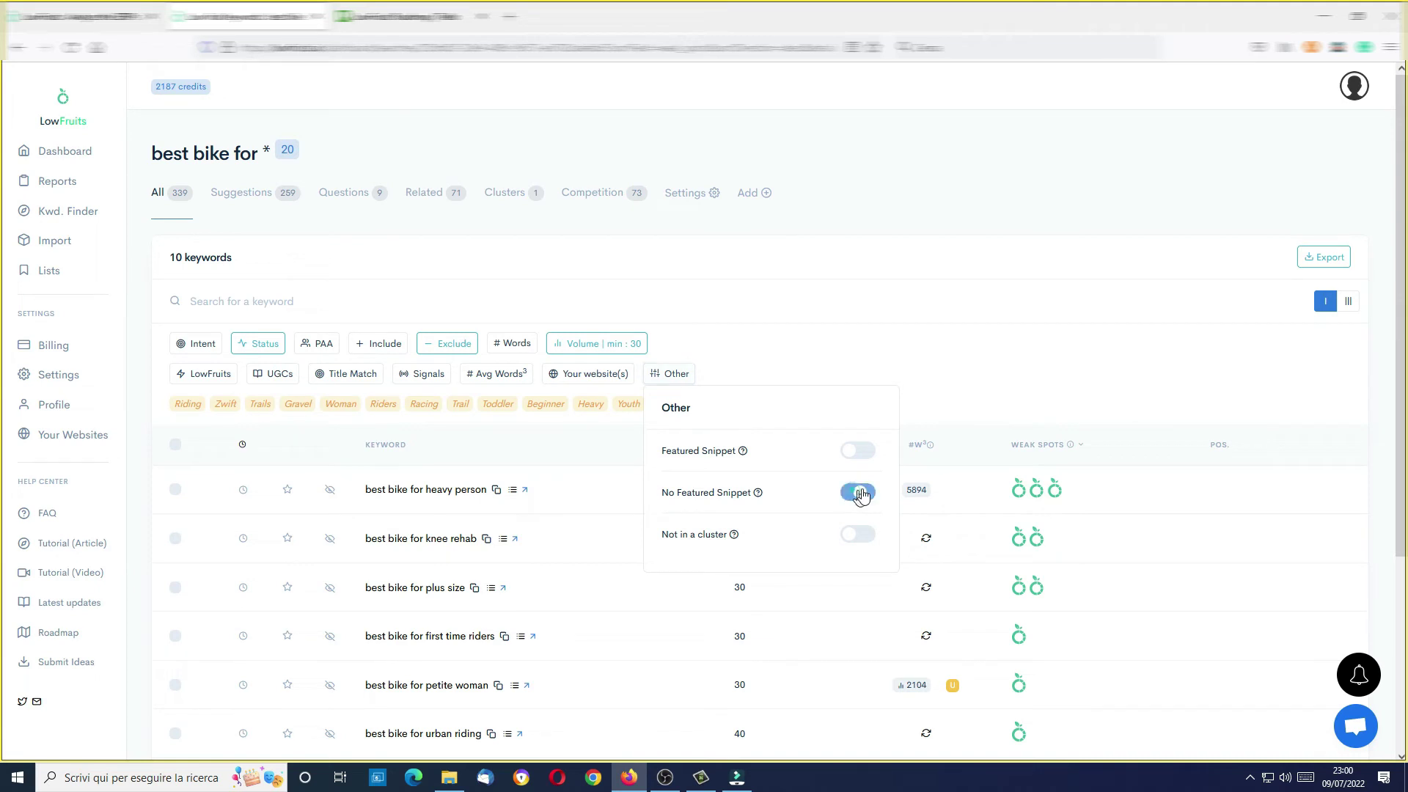
pyautogui.click(946, 366)
pyautogui.scroll(-2, 796, 374)
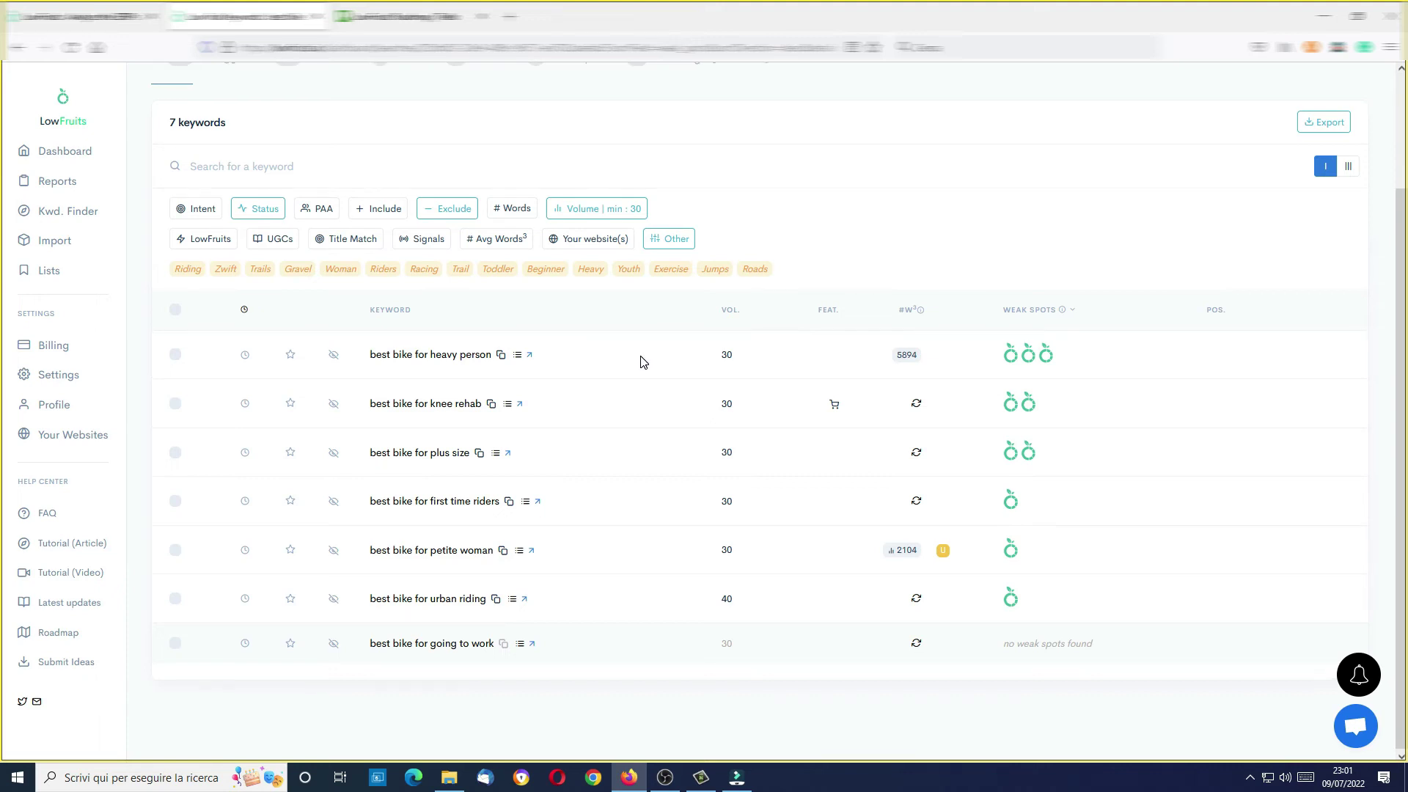
pyautogui.scroll(2, 640, 359)
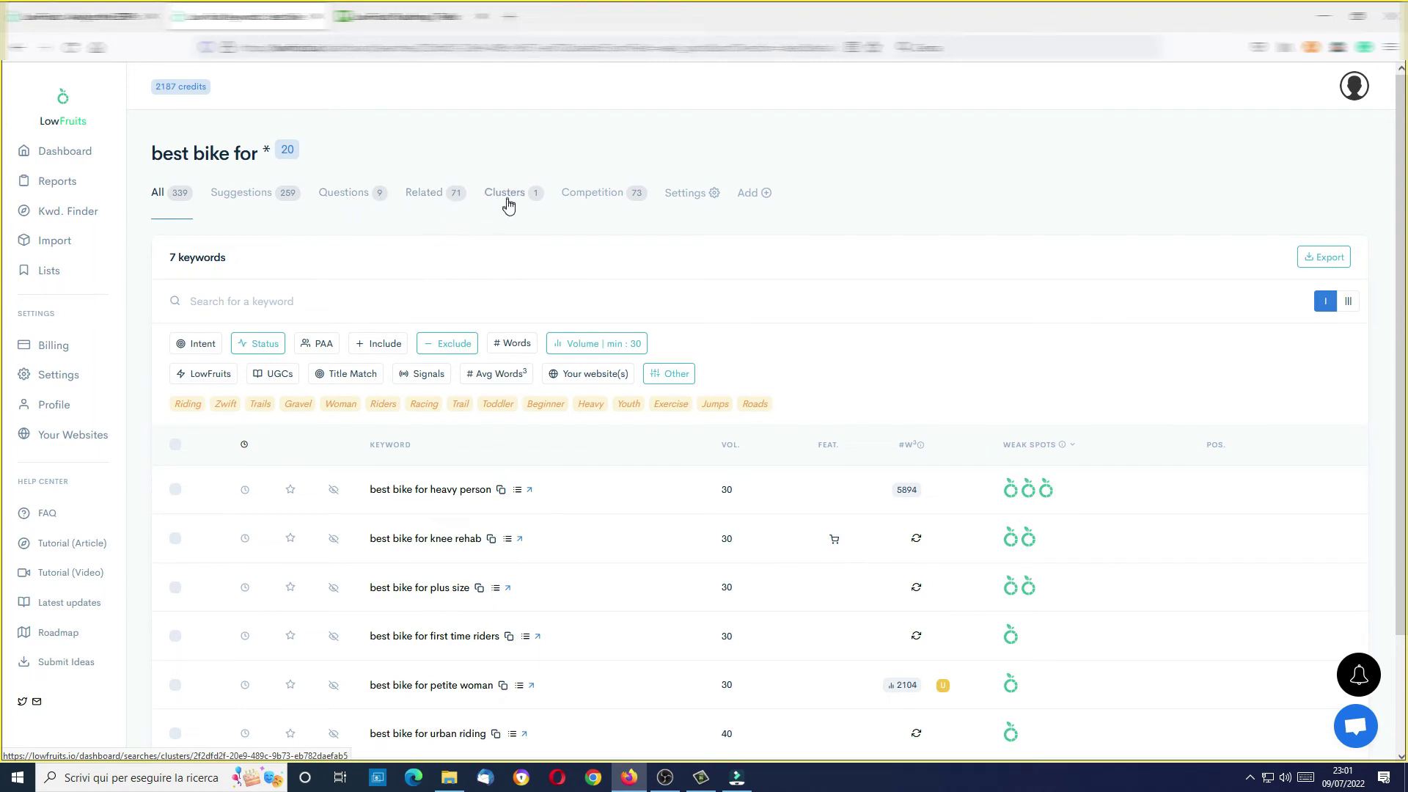
pyautogui.click(681, 377)
pyautogui.click(855, 493)
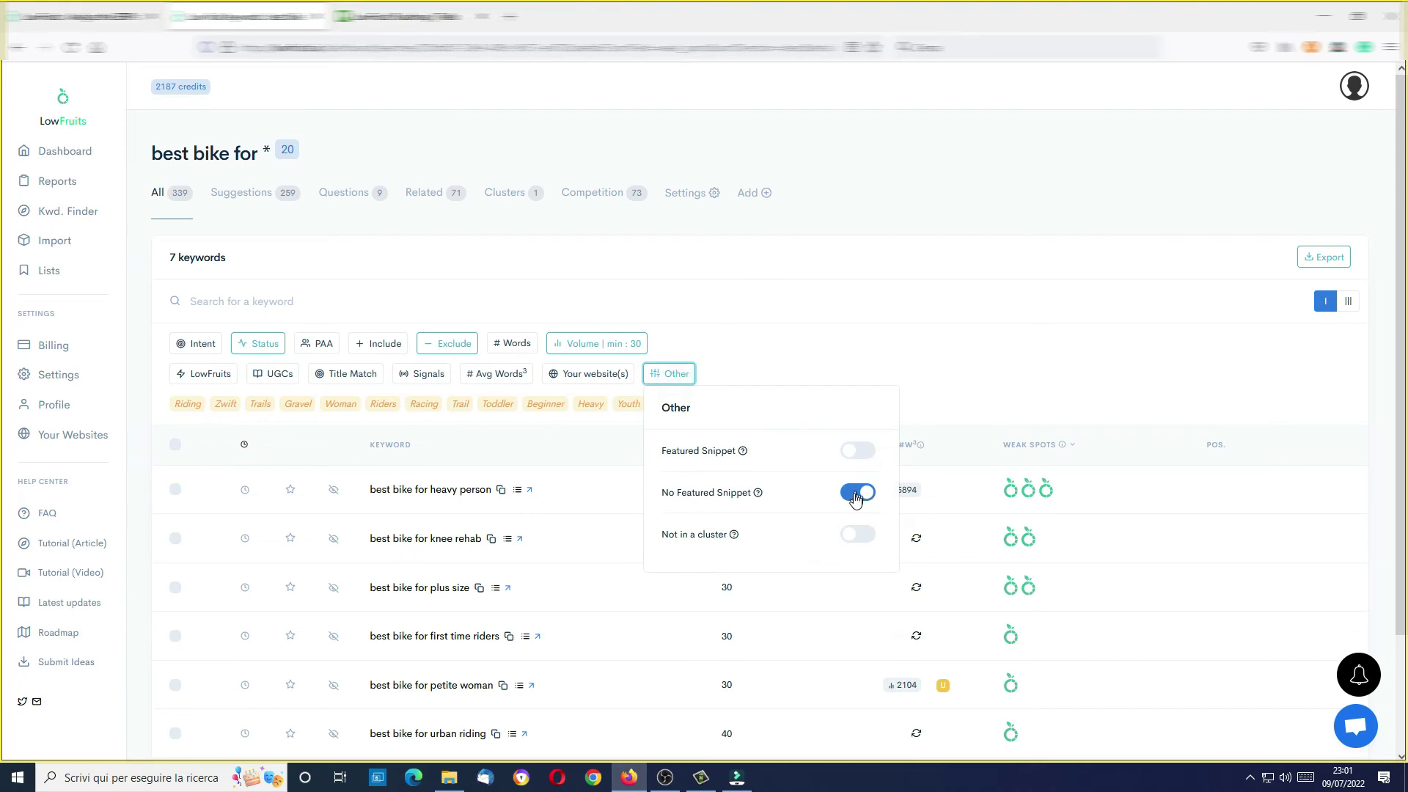
pyautogui.click(798, 322)
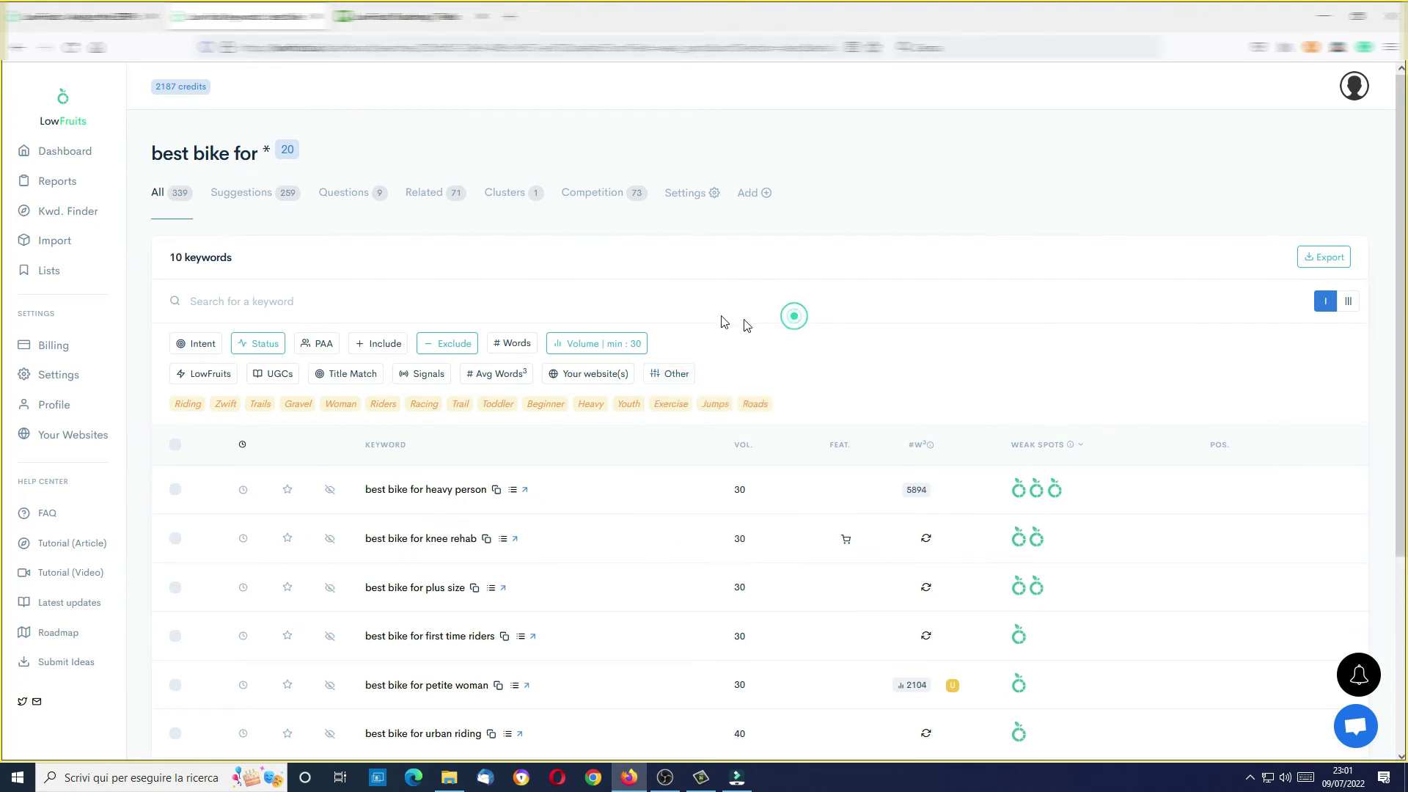
# Step: Open the report's clusters and examine the keywords grouped under "best bike for urban riding"
pyautogui.click(511, 201)
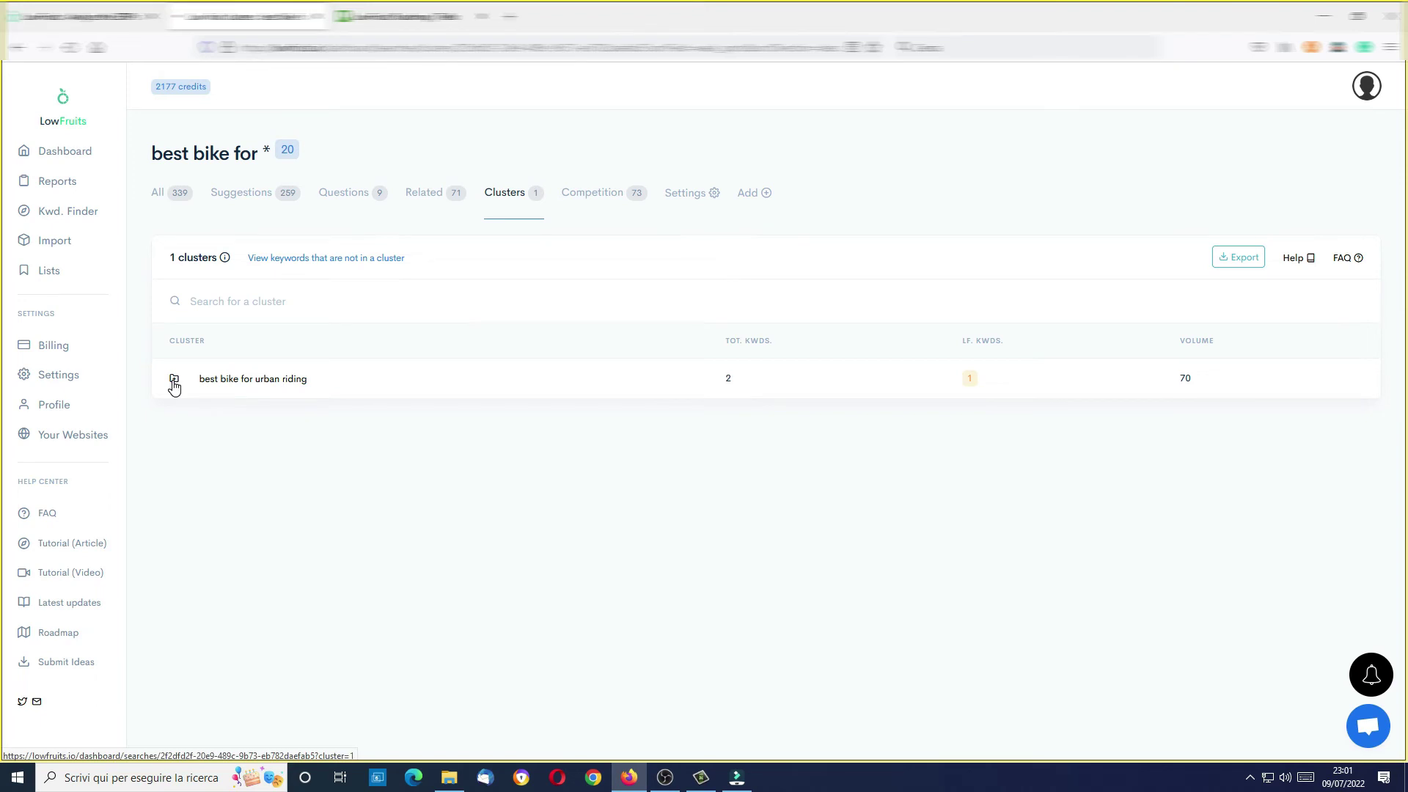
pyautogui.click(257, 382)
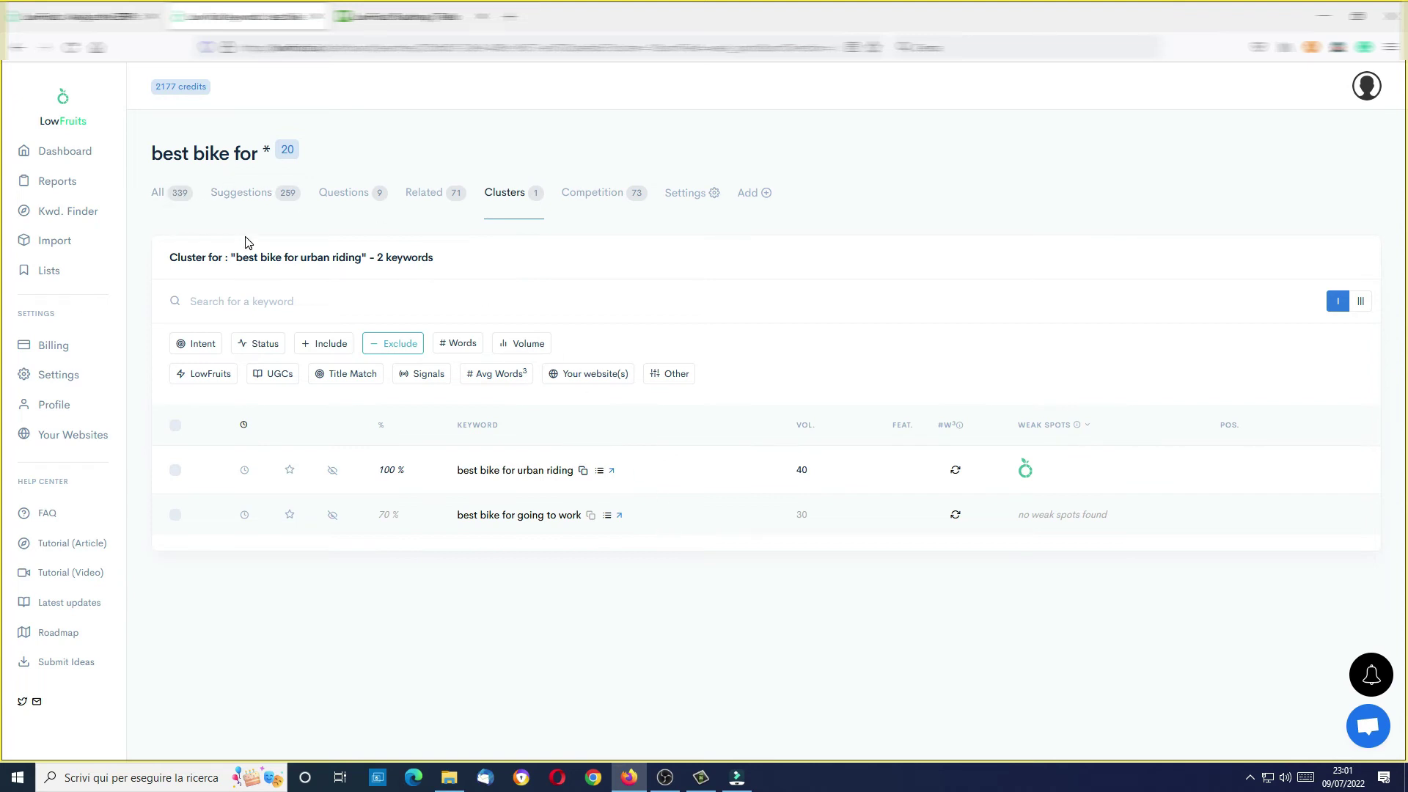
# Step: Open the Keyword Finder and read its seed keyword tips on the wildcard and comparison operators
pyautogui.click(69, 214)
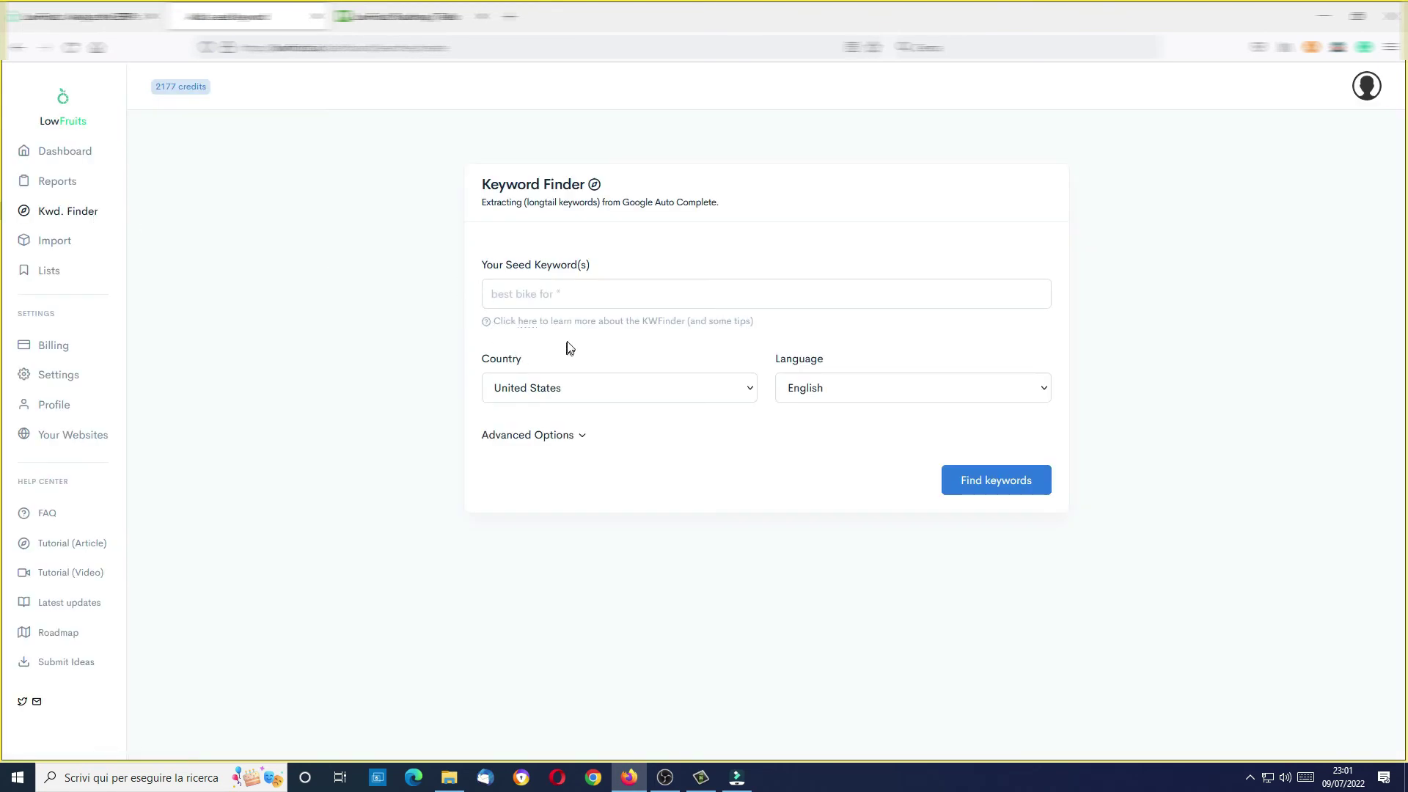
pyautogui.click(526, 323)
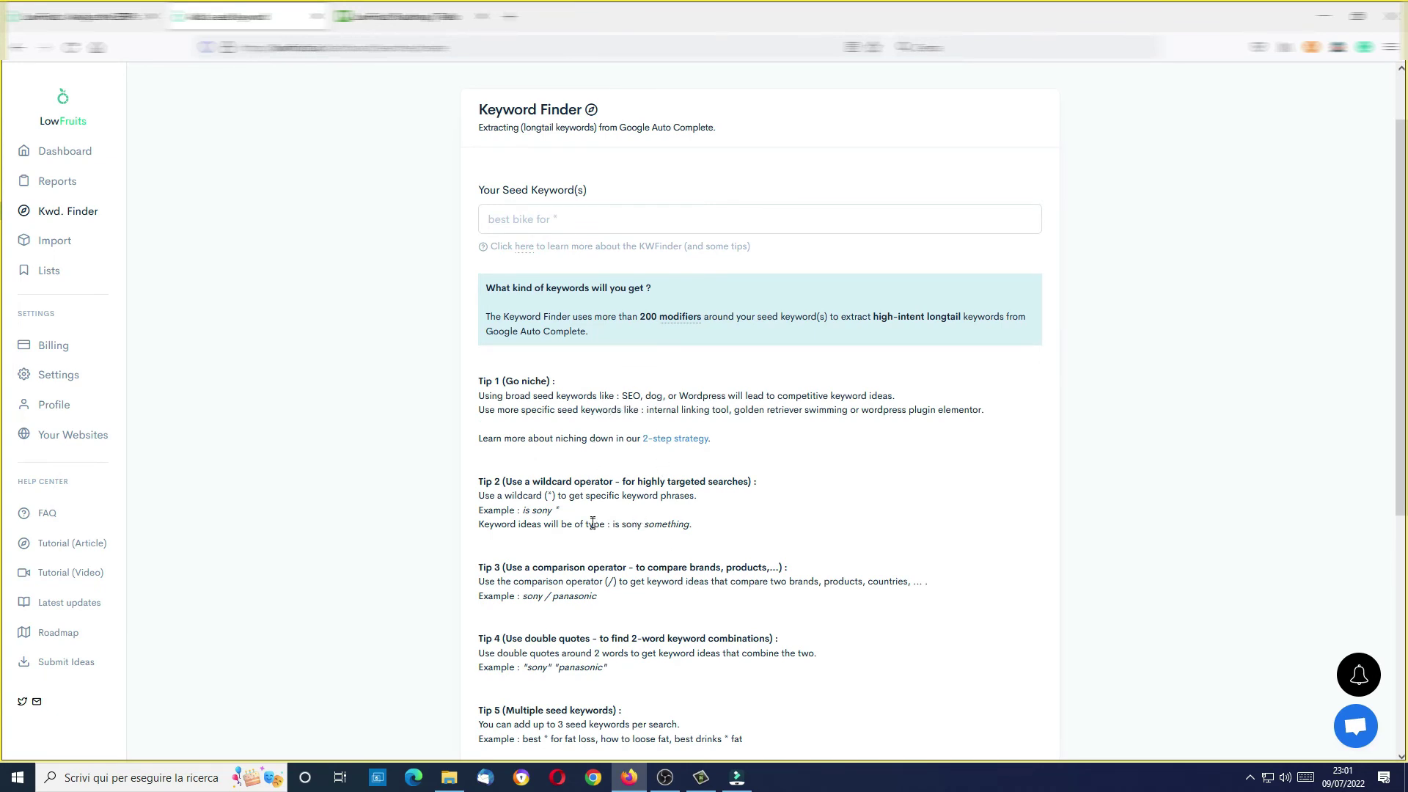
pyautogui.doubleClick(551, 495)
pyautogui.click(673, 526)
pyautogui.scroll(1, 862, 595)
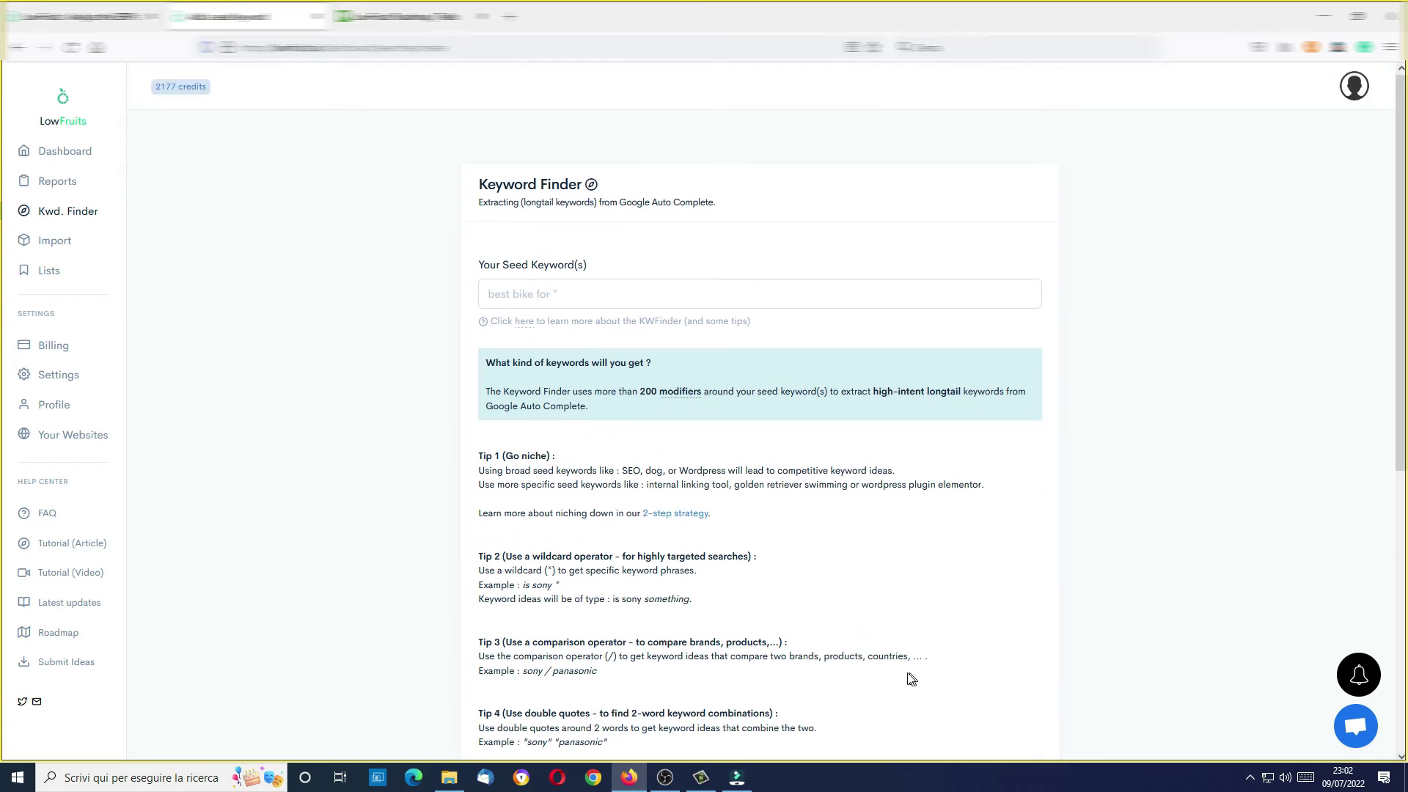
pyautogui.click(506, 293)
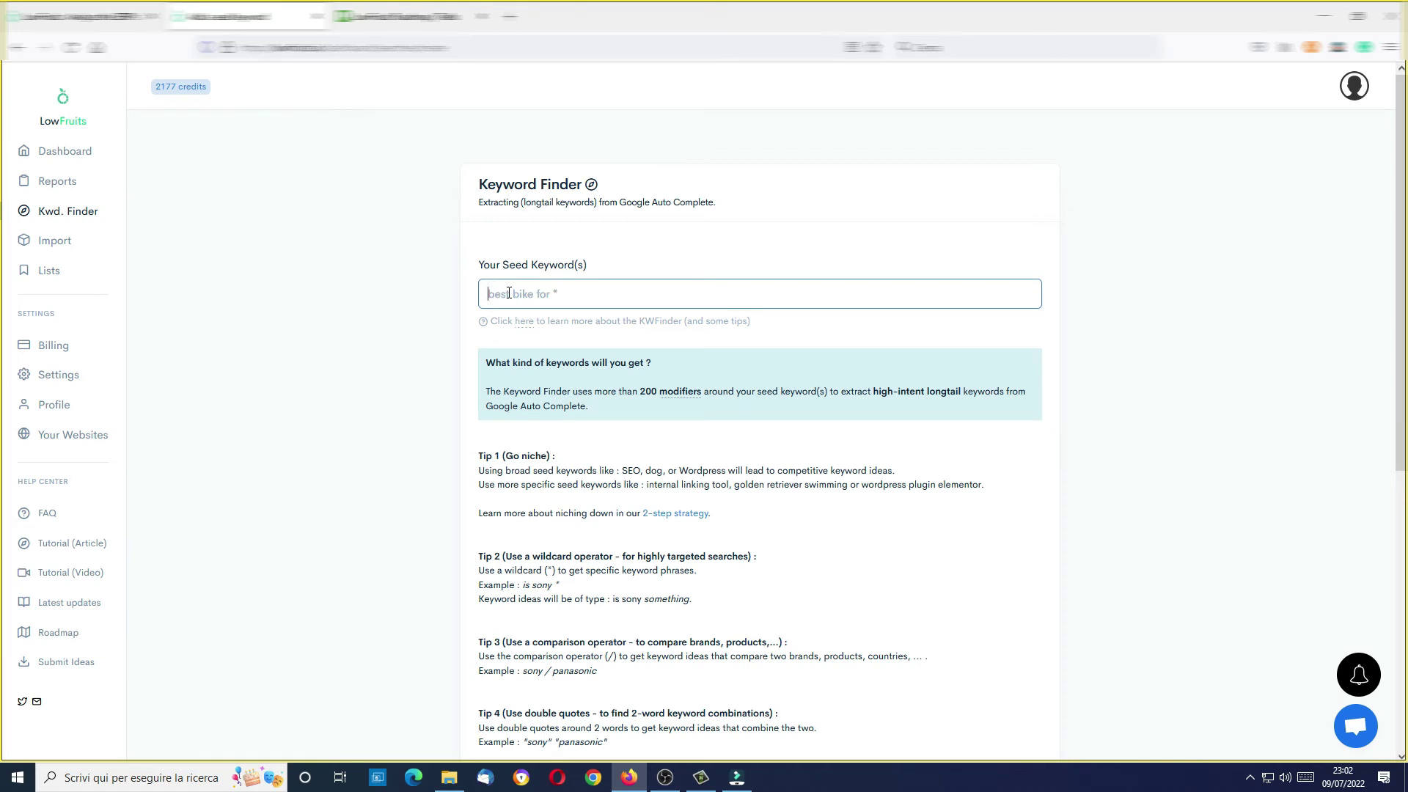
pyautogui.write('france')
pyautogui.hotkey('ctrl', 'a')
pyautogui.press('BackSpace')
# Step: Find keywords for the comparison seed "California / Florida" and access all the keyword ideas for free, without analysis
pyautogui.write('cal')
pyautogui.write('da')
pyautogui.click(494, 295)
pyautogui.press('BackSpace')
pyautogui.write('C')
pyautogui.click(525, 322)
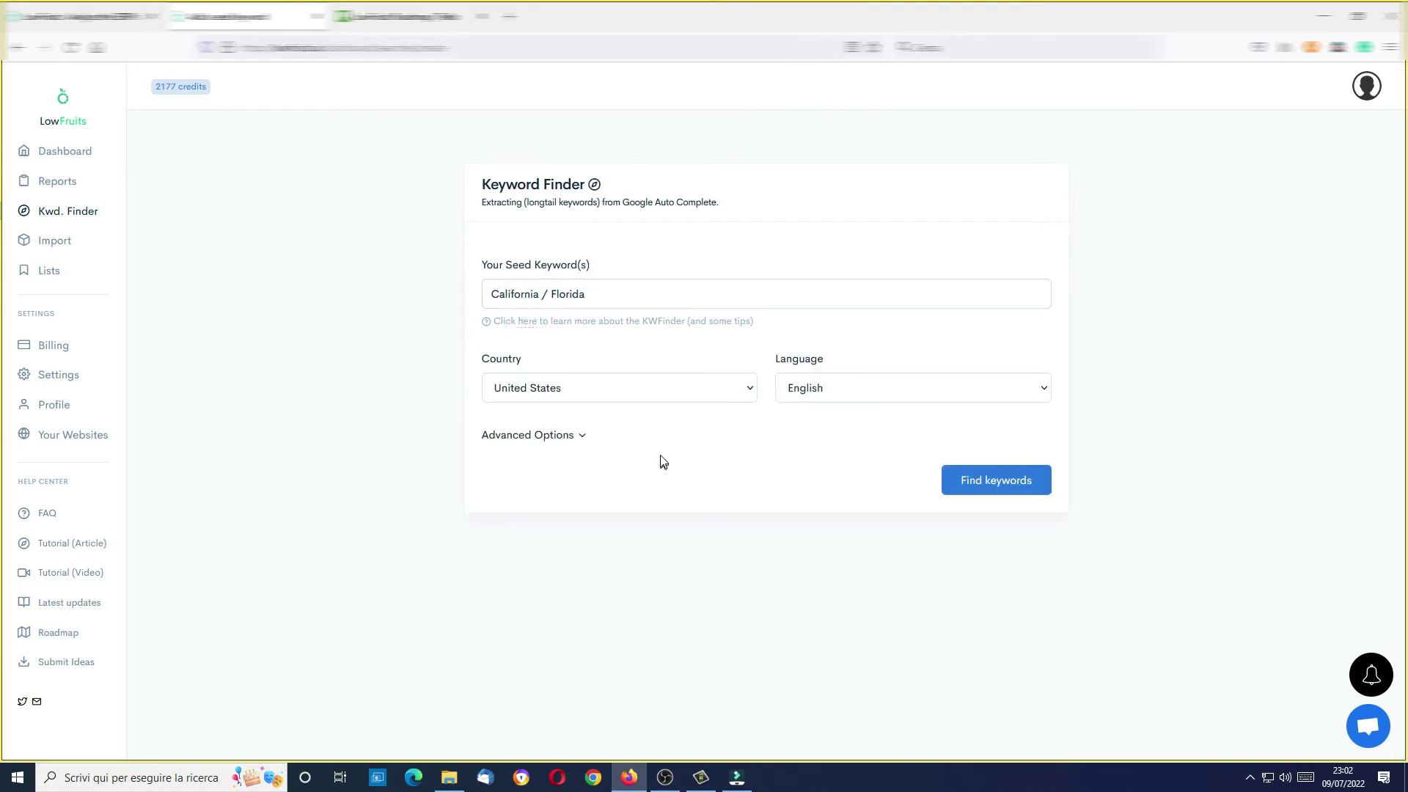
pyautogui.click(992, 484)
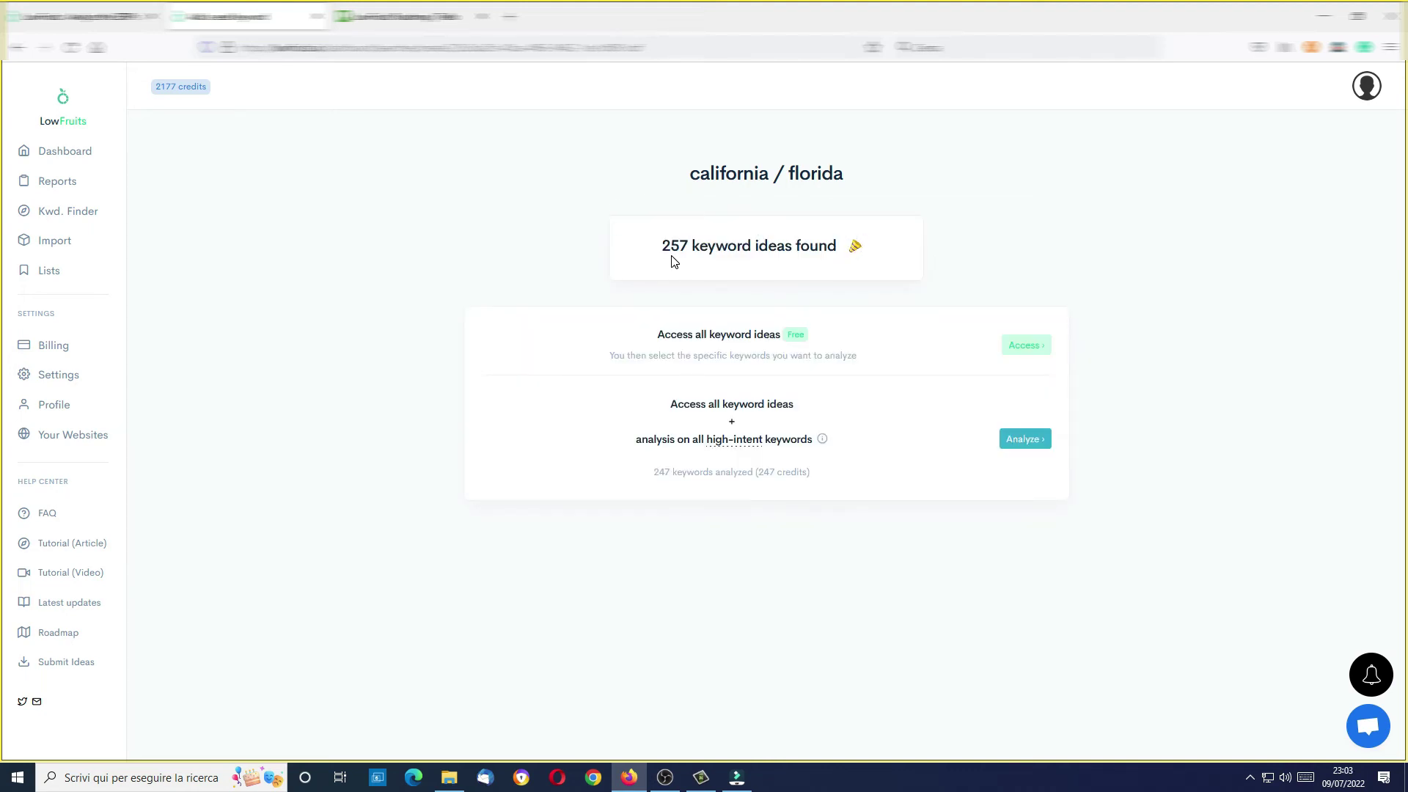
pyautogui.click(1034, 349)
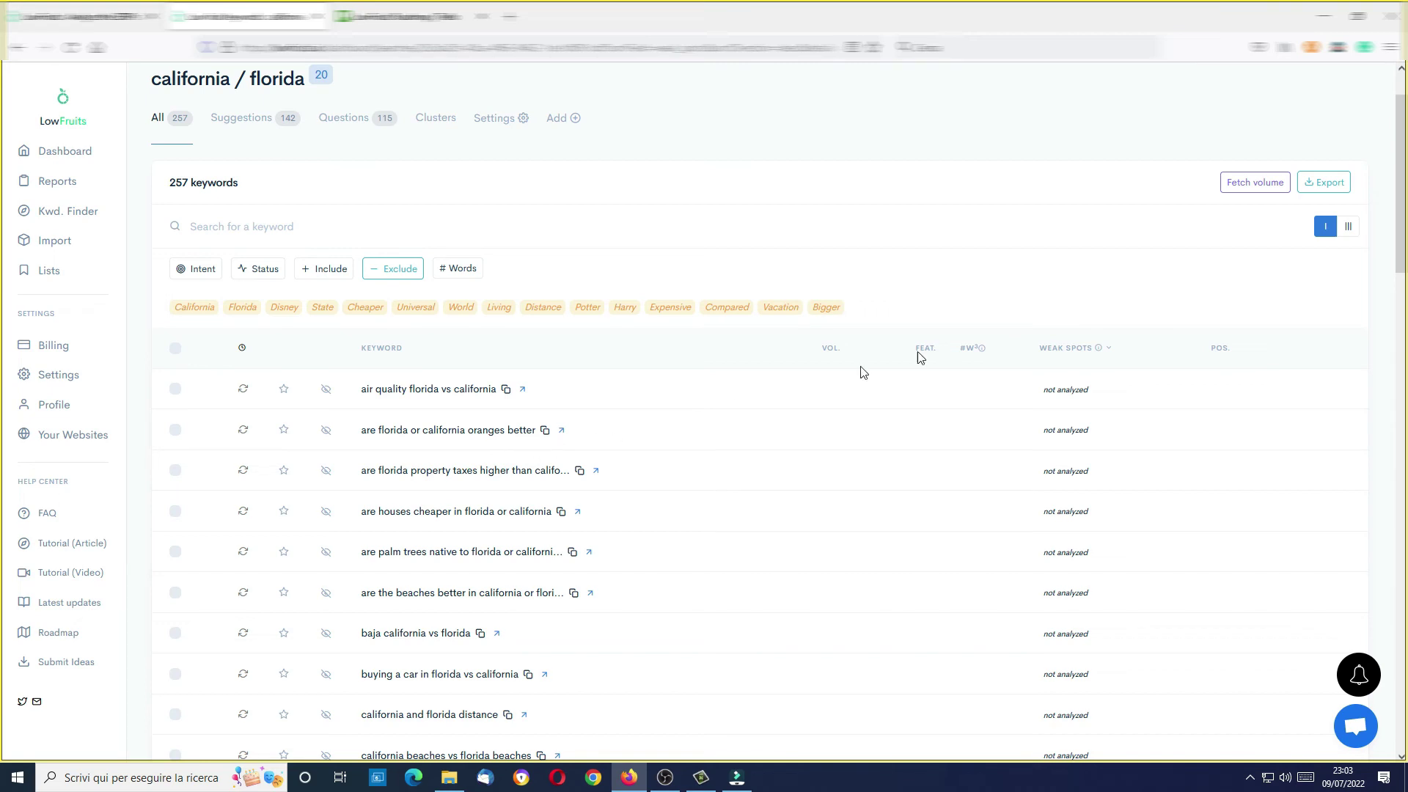
# Step: Fetch the search volumes for the california / florida keywords and sort the list from highest to lowest volume
pyautogui.click(1255, 182)
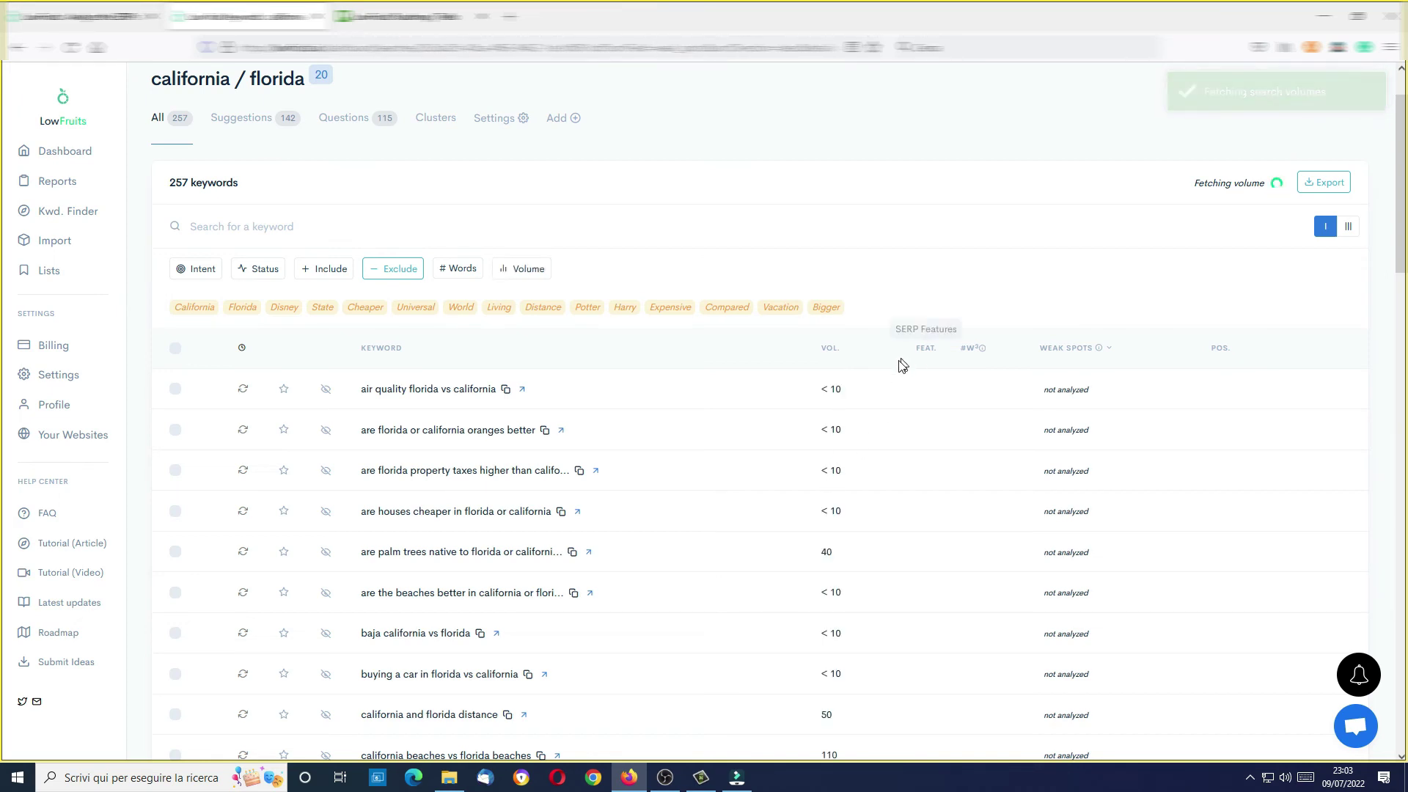
pyautogui.click(831, 350)
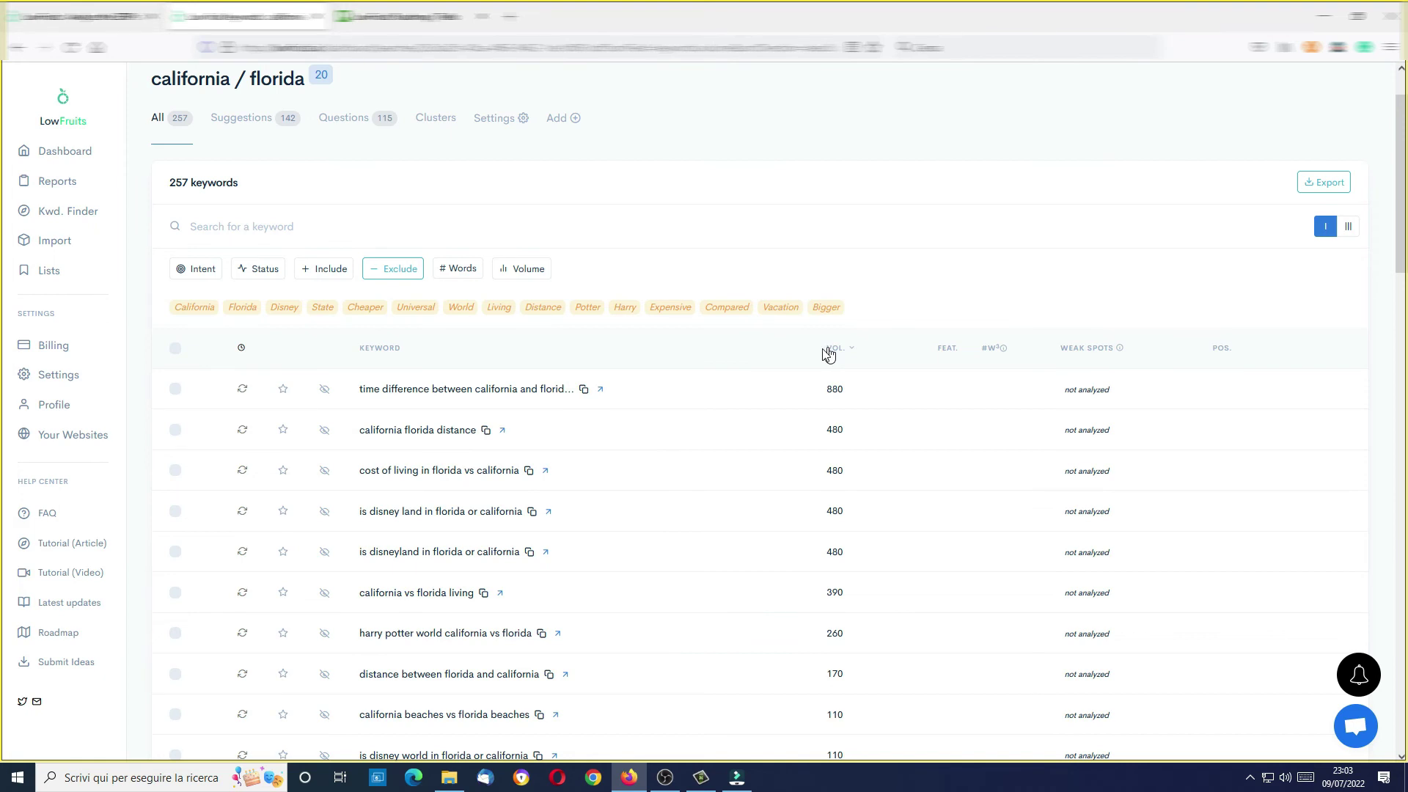
pyautogui.scroll(-1, 658, 334)
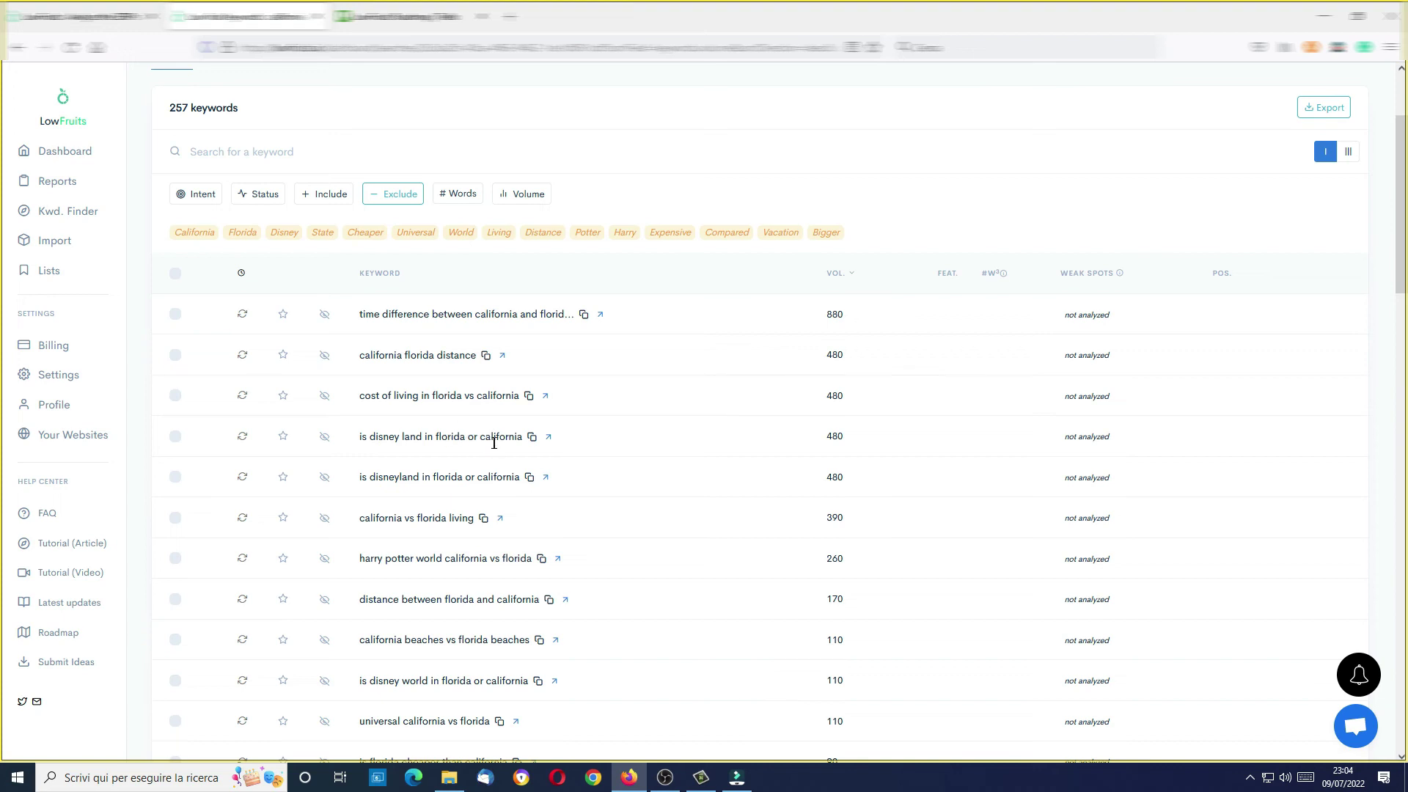
pyautogui.scroll(-2, 512, 455)
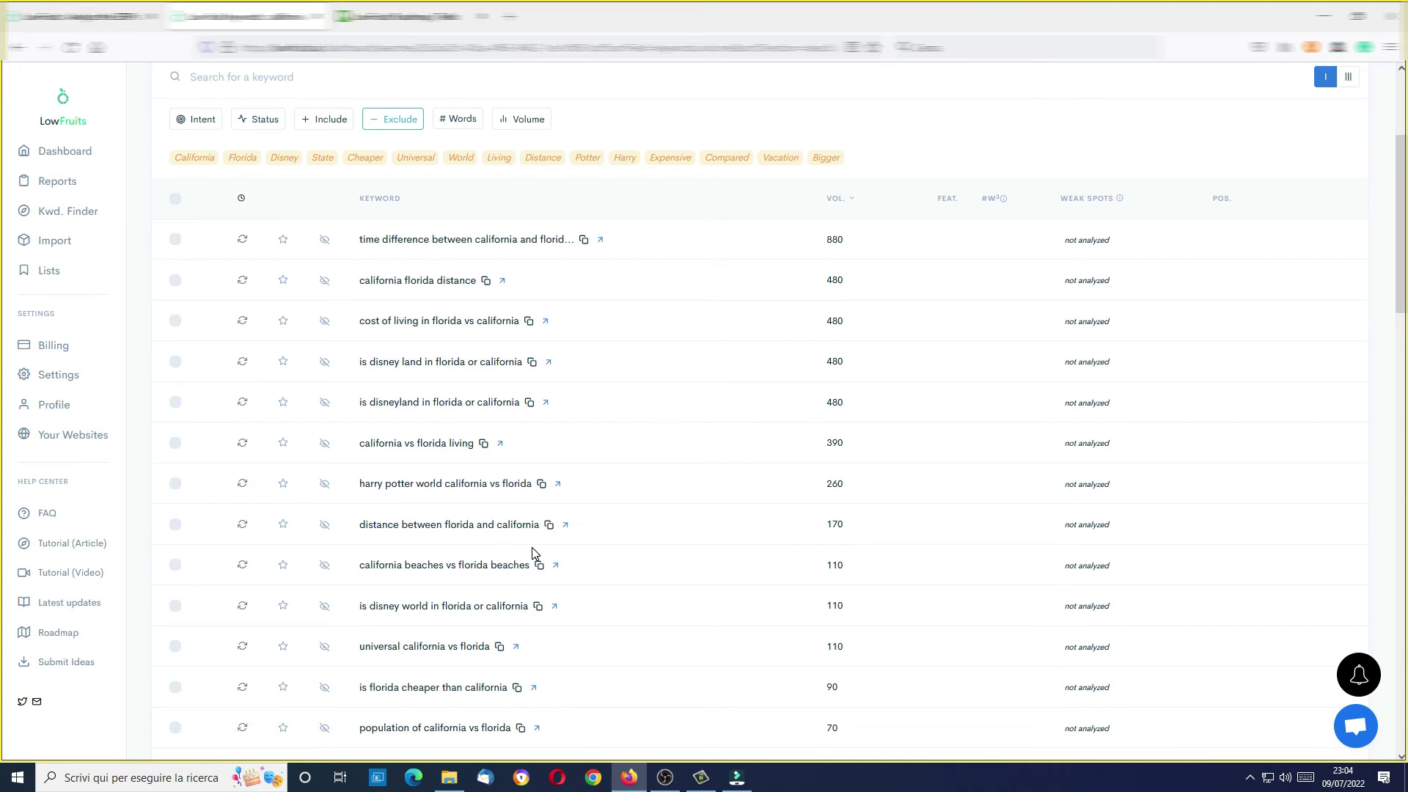
pyautogui.scroll(1, 534, 547)
pyautogui.scroll(3, 535, 547)
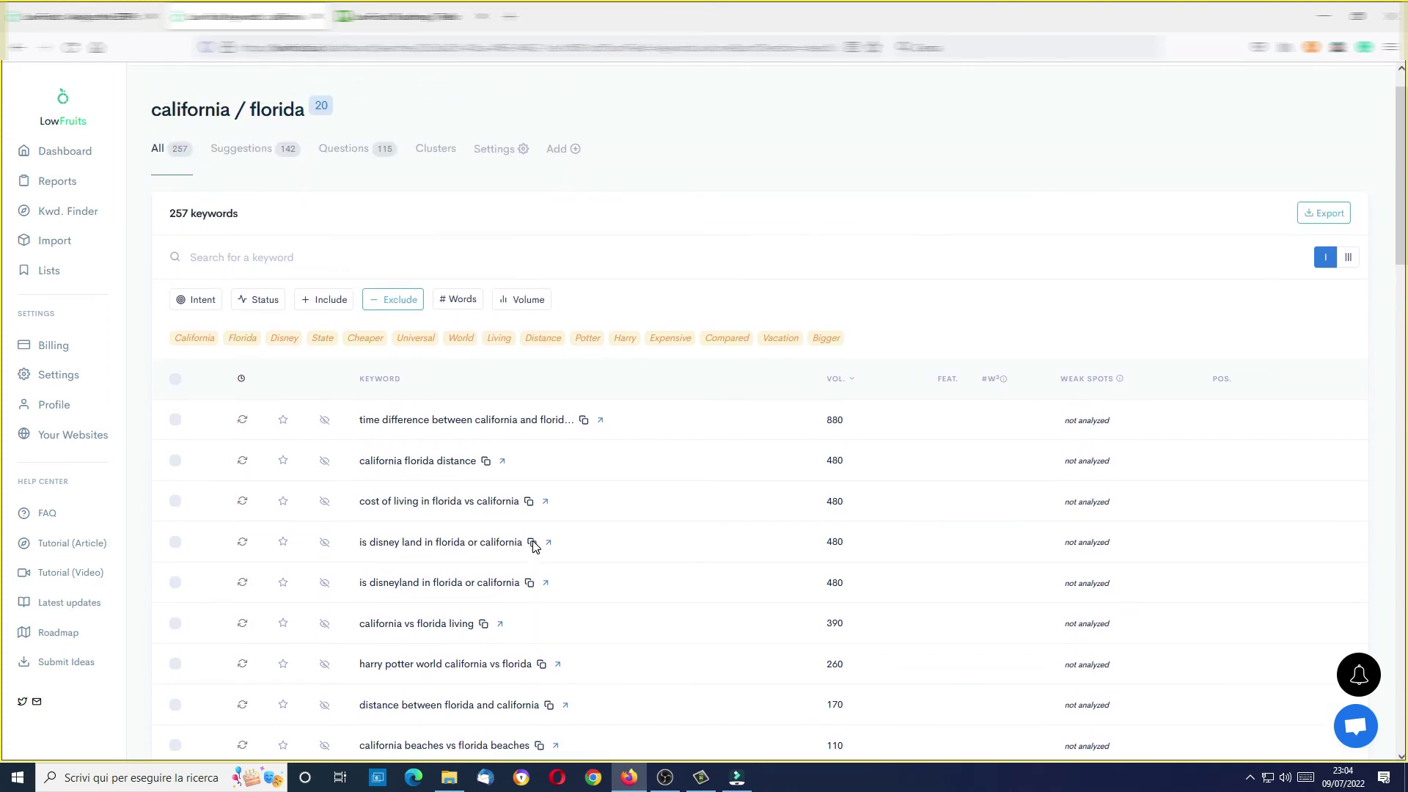
pyautogui.scroll(-2, 546, 535)
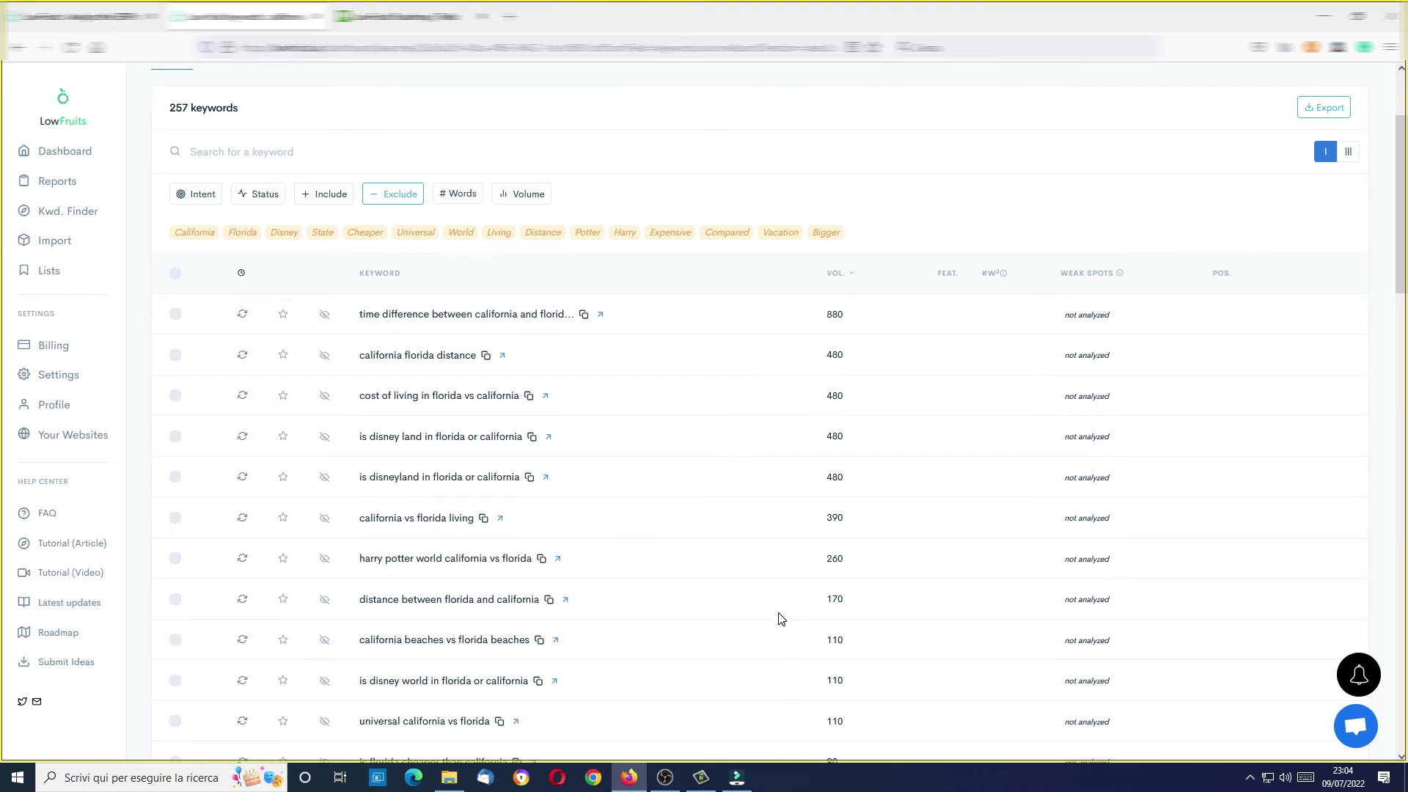
pyautogui.scroll(-5, 779, 617)
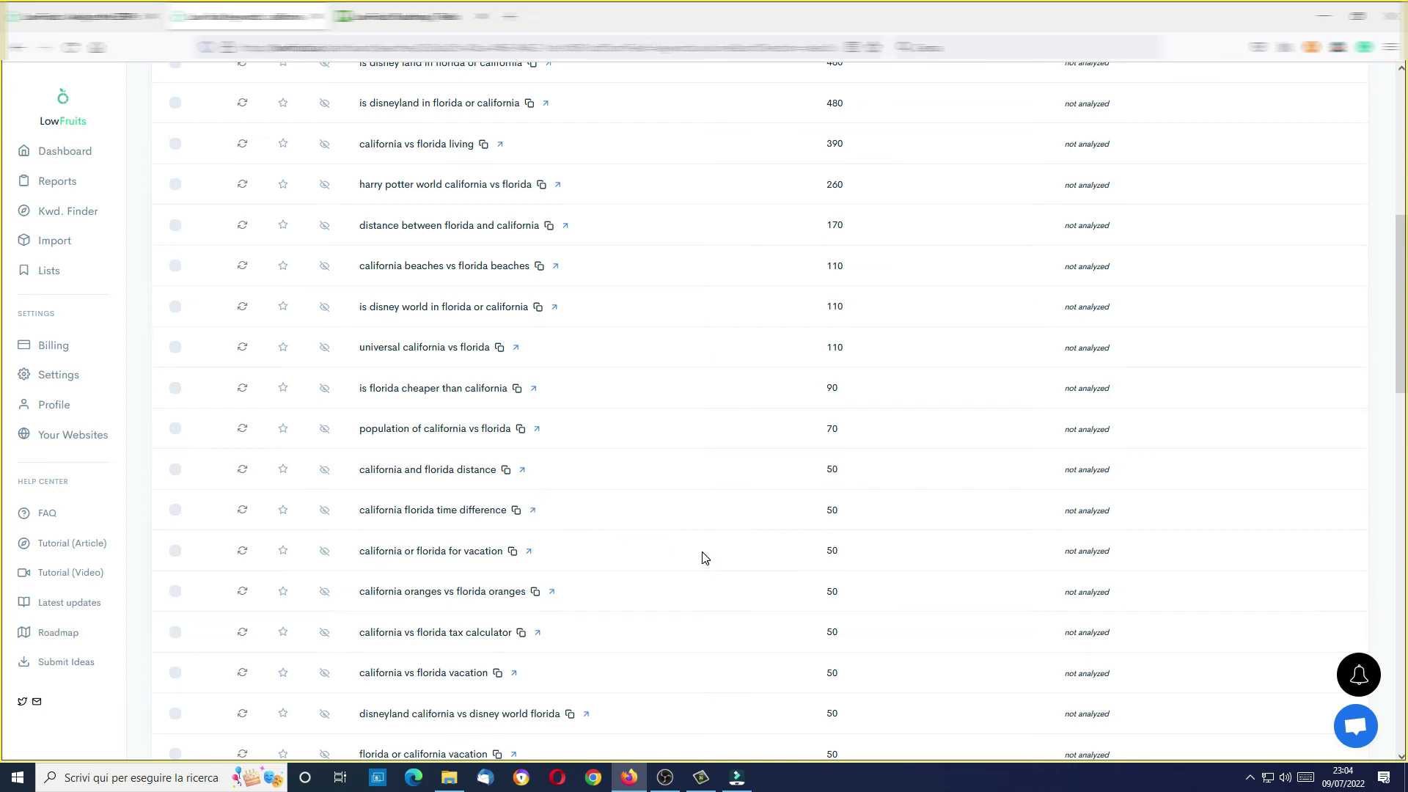
pyautogui.scroll(5, 697, 560)
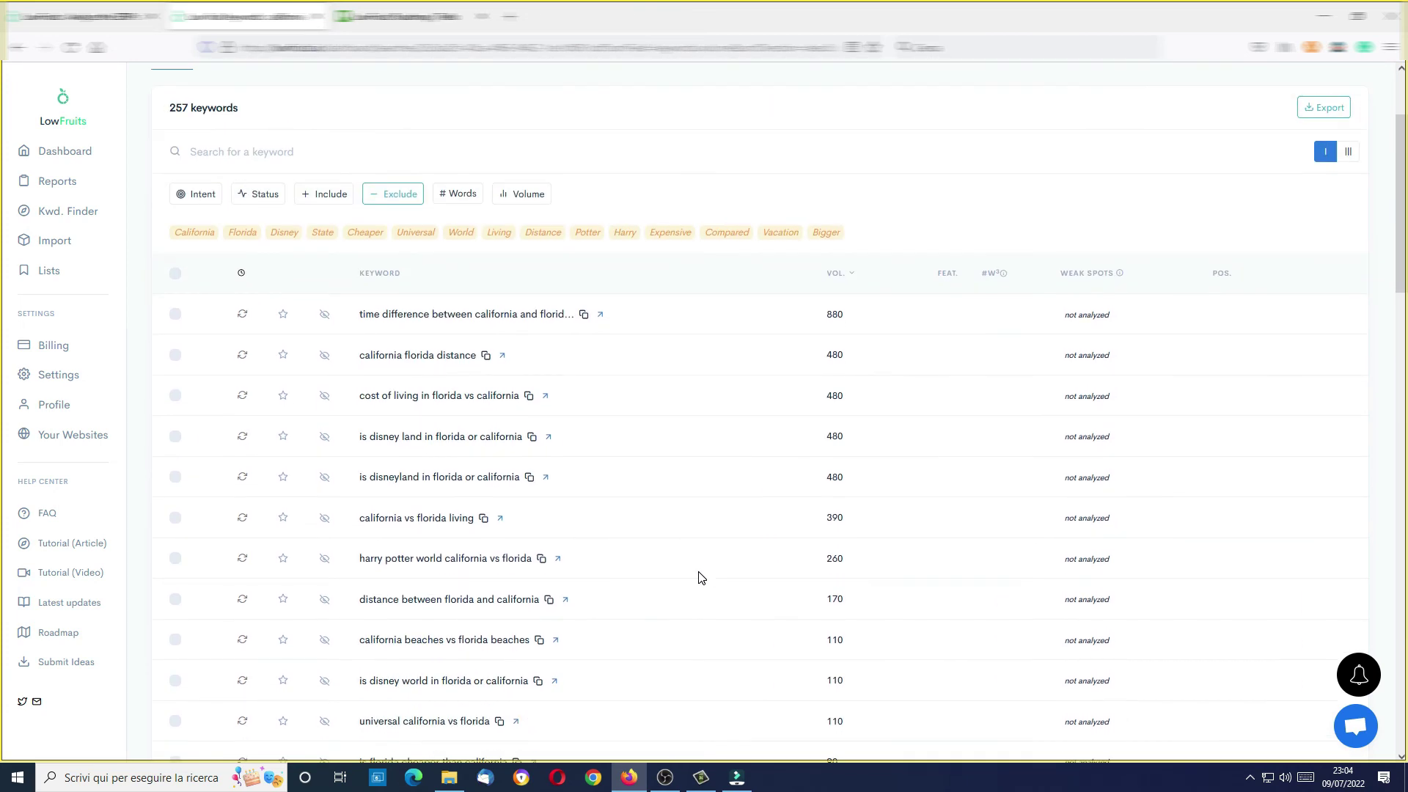
# Step: Return to the Keyword Finder and copy the double-quotes example "sony" "panasonic" from the seed keyword tips
pyautogui.click(68, 213)
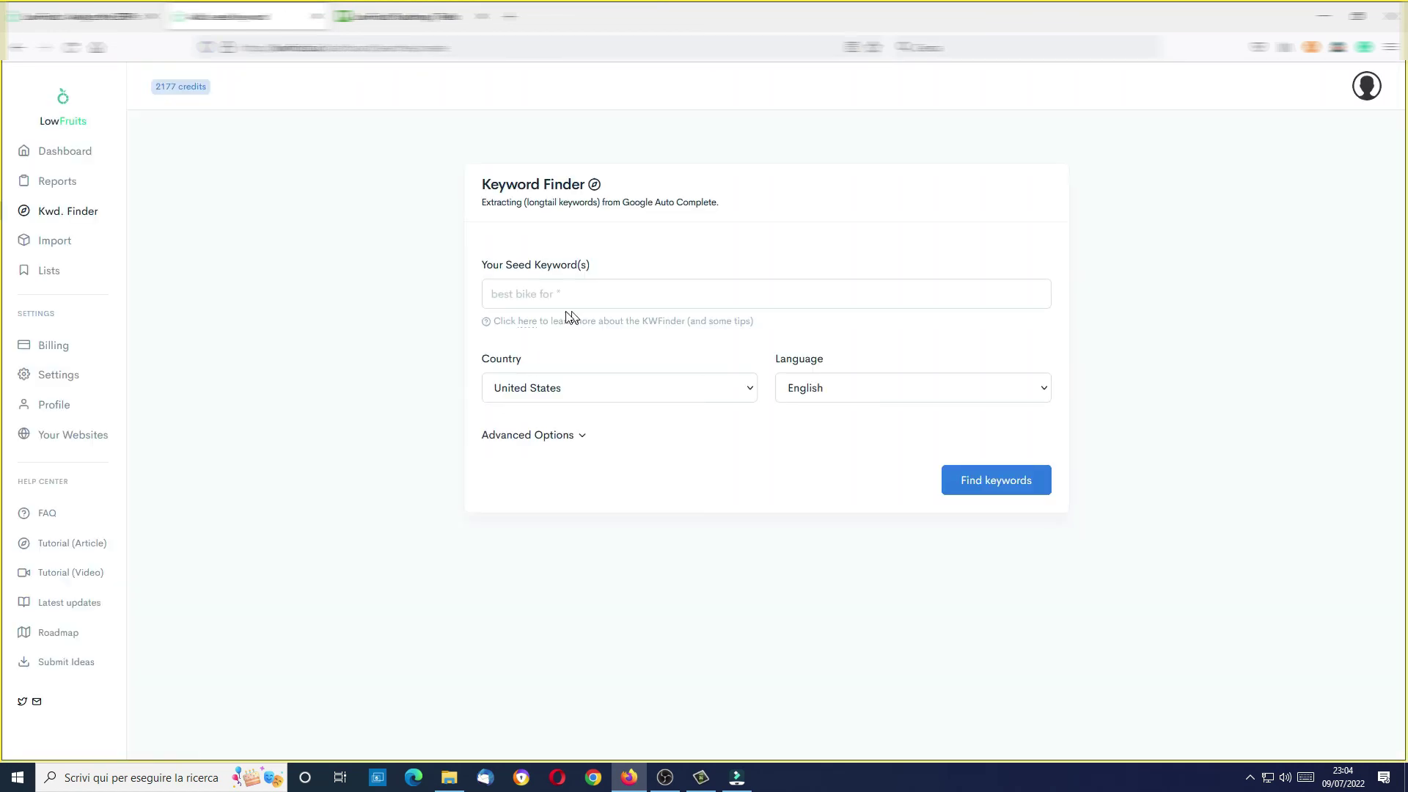
pyautogui.click(527, 322)
pyautogui.scroll(-5, 651, 429)
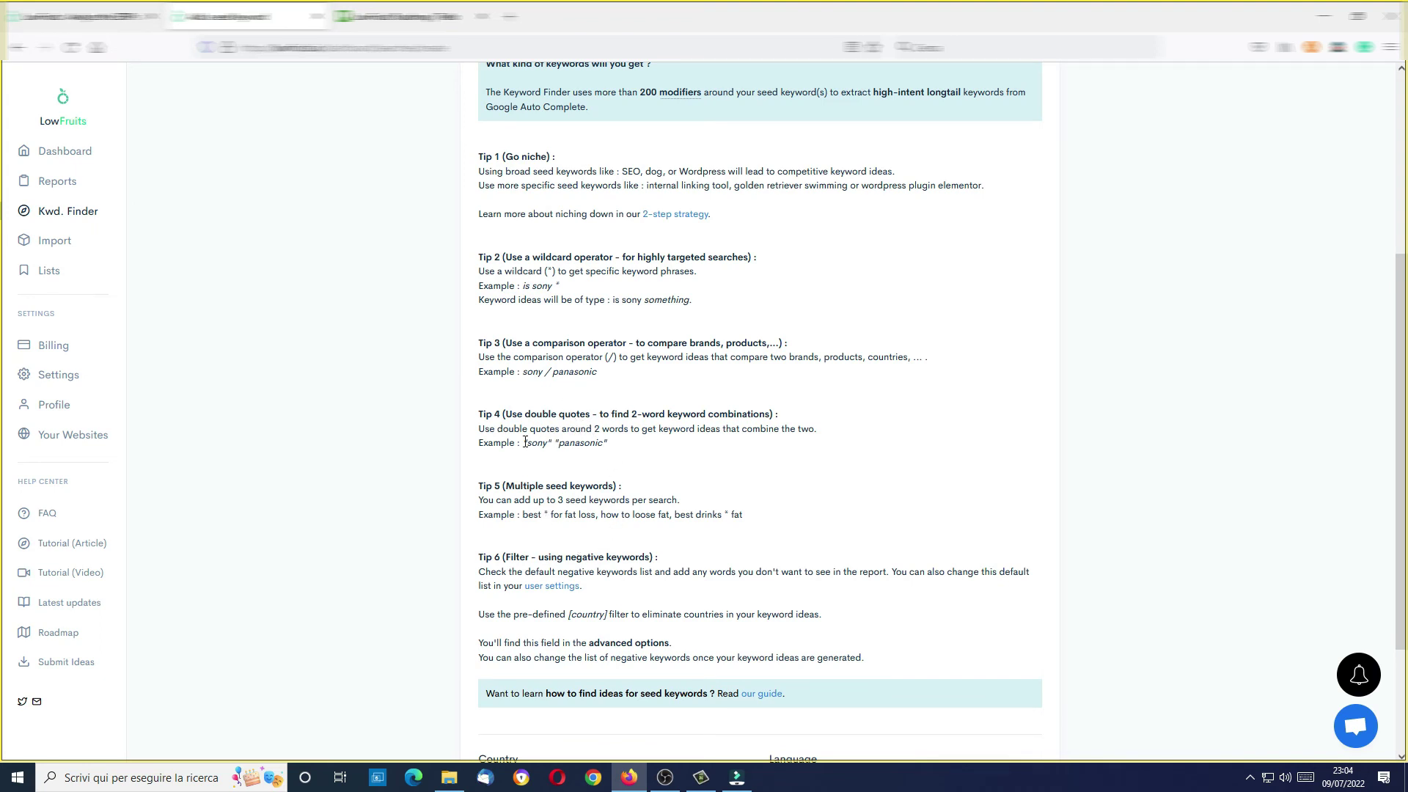
pyautogui.moveTo(526, 442); pyautogui.dragTo(609, 446)
pyautogui.hotkey('ctrl', 'c')
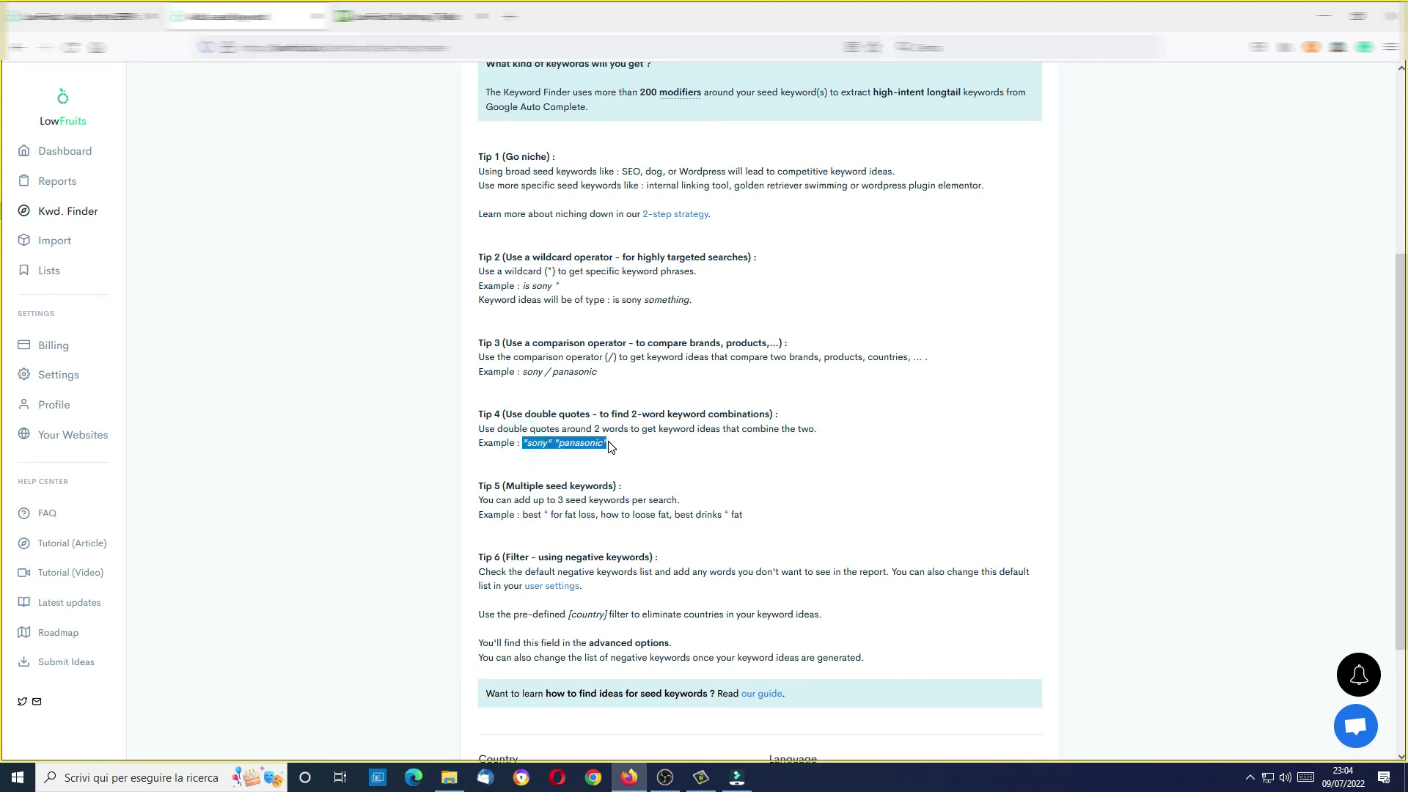
# Step: Find keywords for the pasted seed "sony" "panasonic" and access all the keyword ideas for free, without analysis
pyautogui.scroll(4, 608, 446)
pyautogui.click(552, 295)
pyautogui.hotkey('ctrl', 'v')
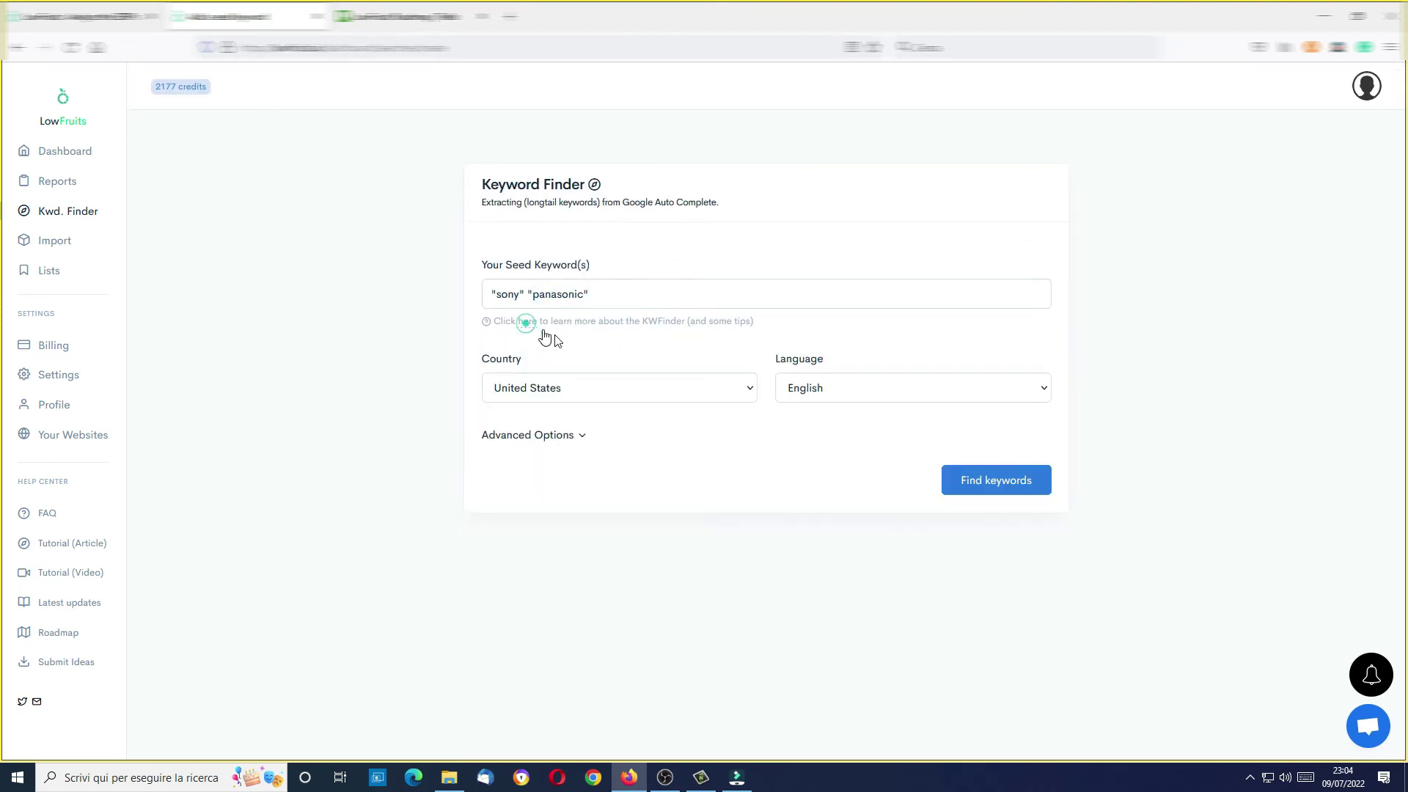
pyautogui.click(997, 484)
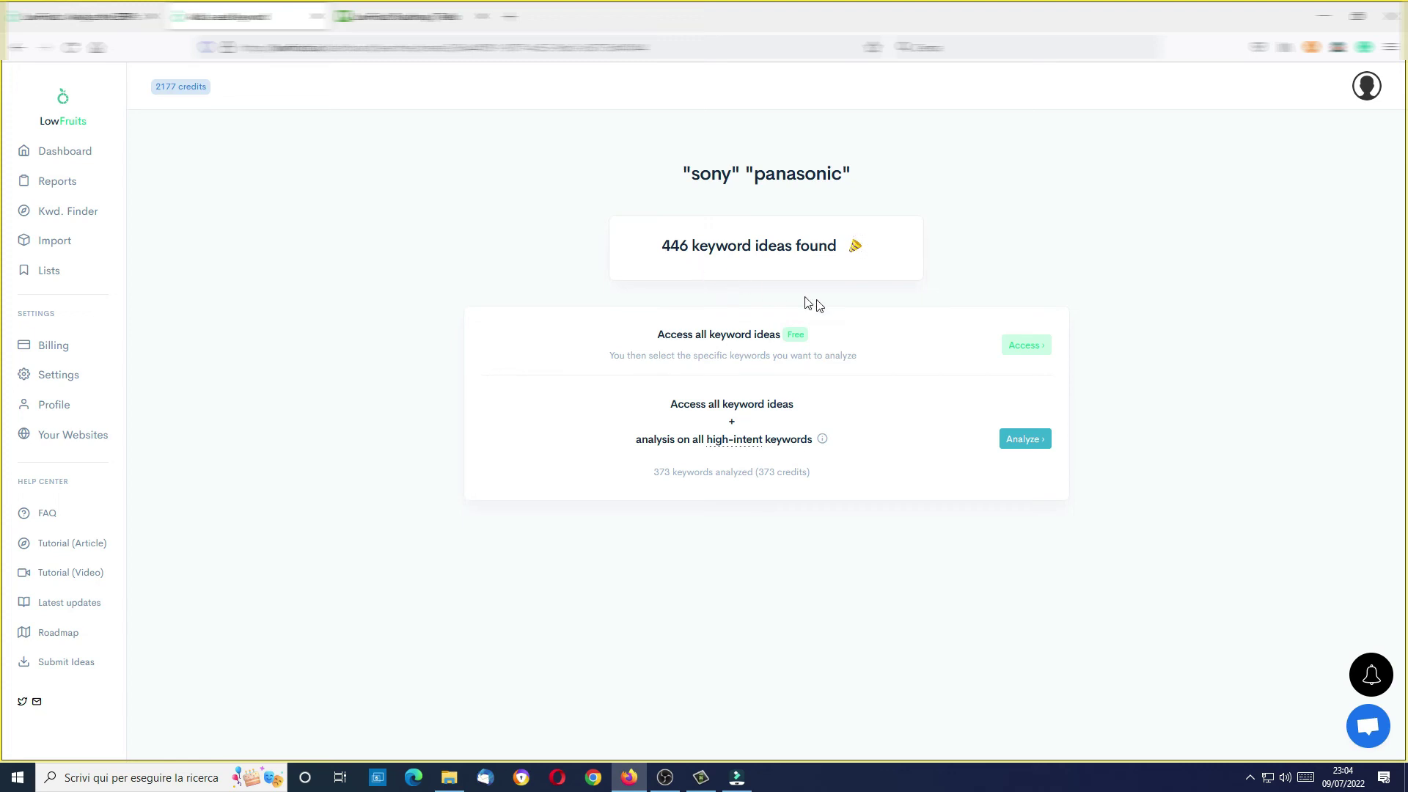
pyautogui.click(1026, 344)
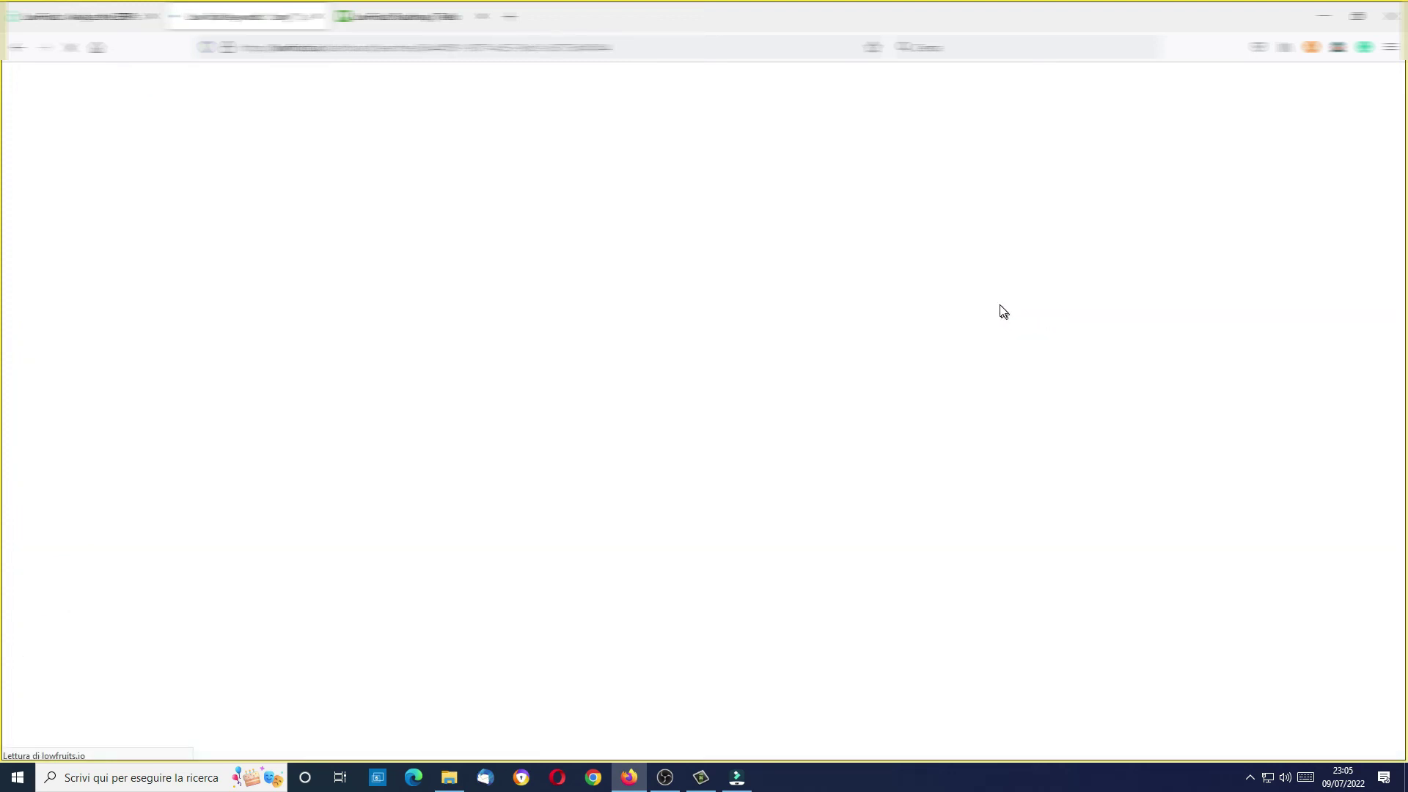
# Step: Look through the "sony" "panasonic" keyword list for phrases that combine both brand names
pyautogui.scroll(-1, 812, 290)
pyautogui.scroll(-3, 812, 290)
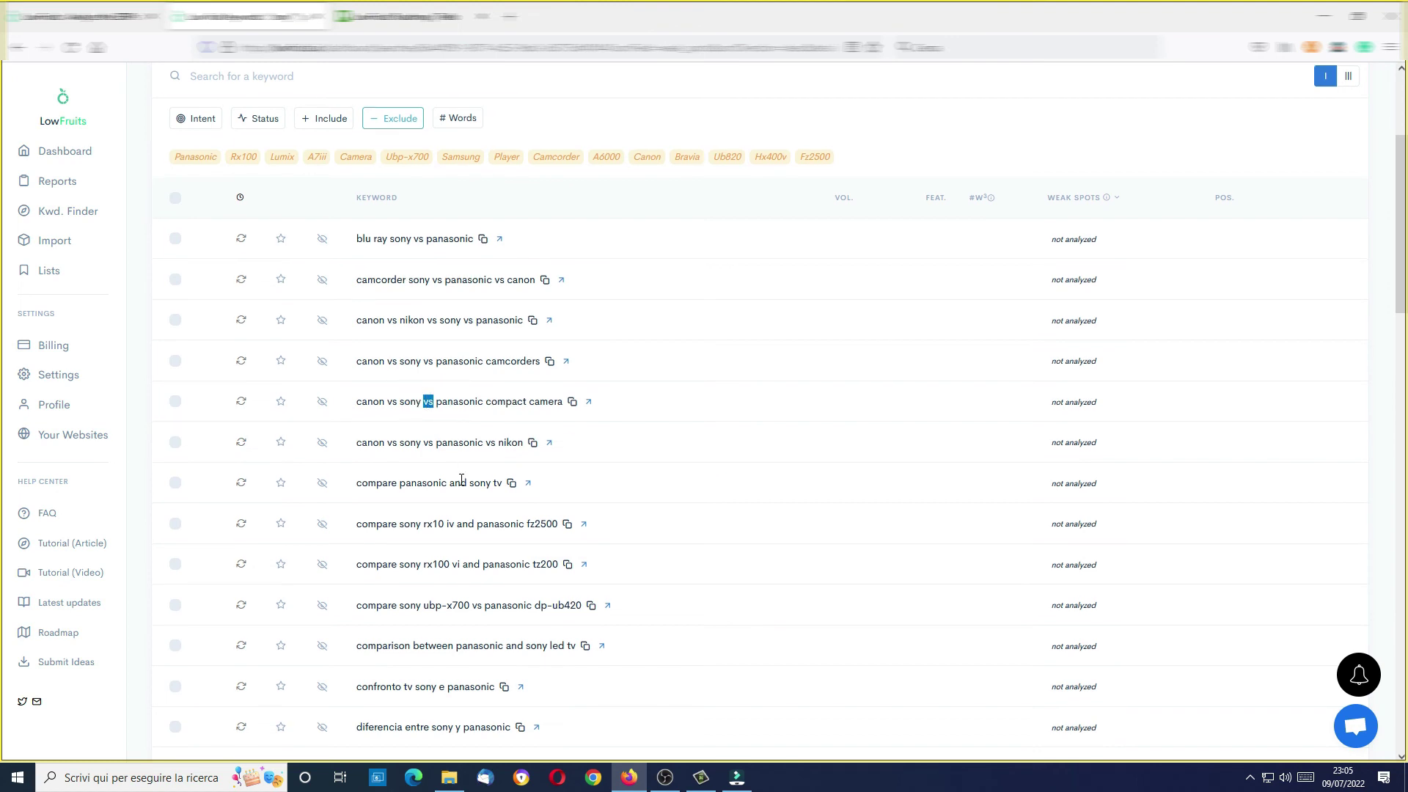
pyautogui.scroll(-1, 461, 484)
pyautogui.scroll(-1, 461, 484)
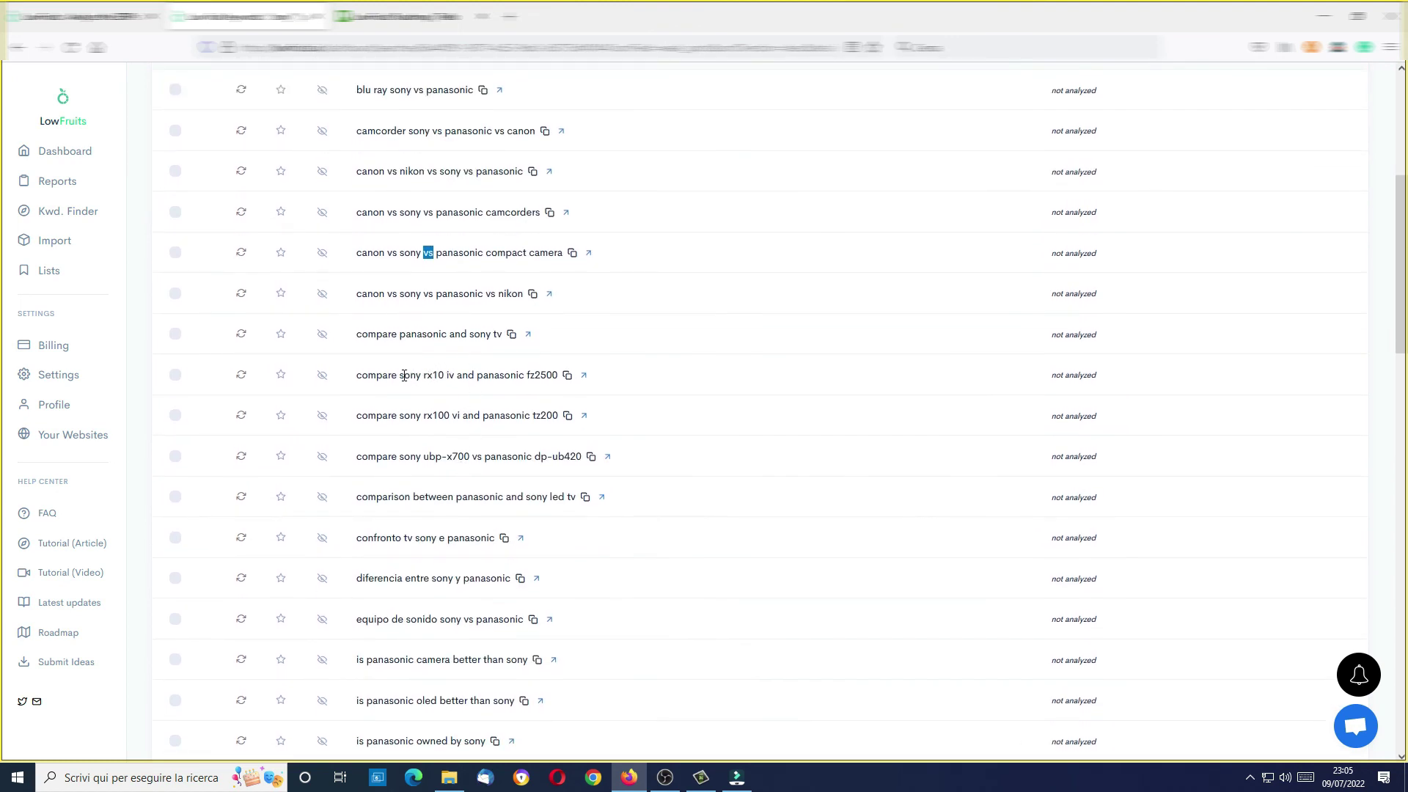
pyautogui.moveTo(402, 376); pyautogui.dragTo(520, 379)
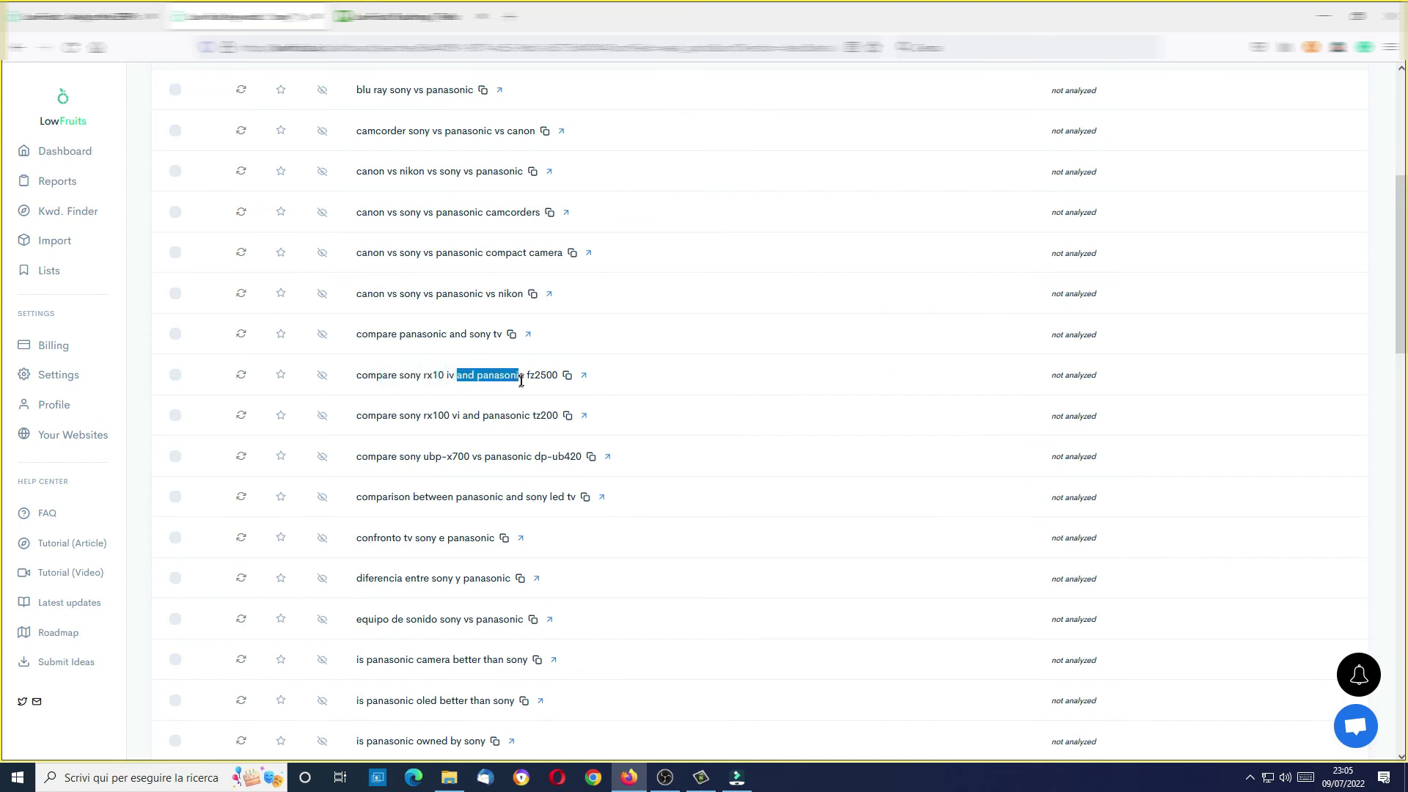
pyautogui.scroll(4, 524, 399)
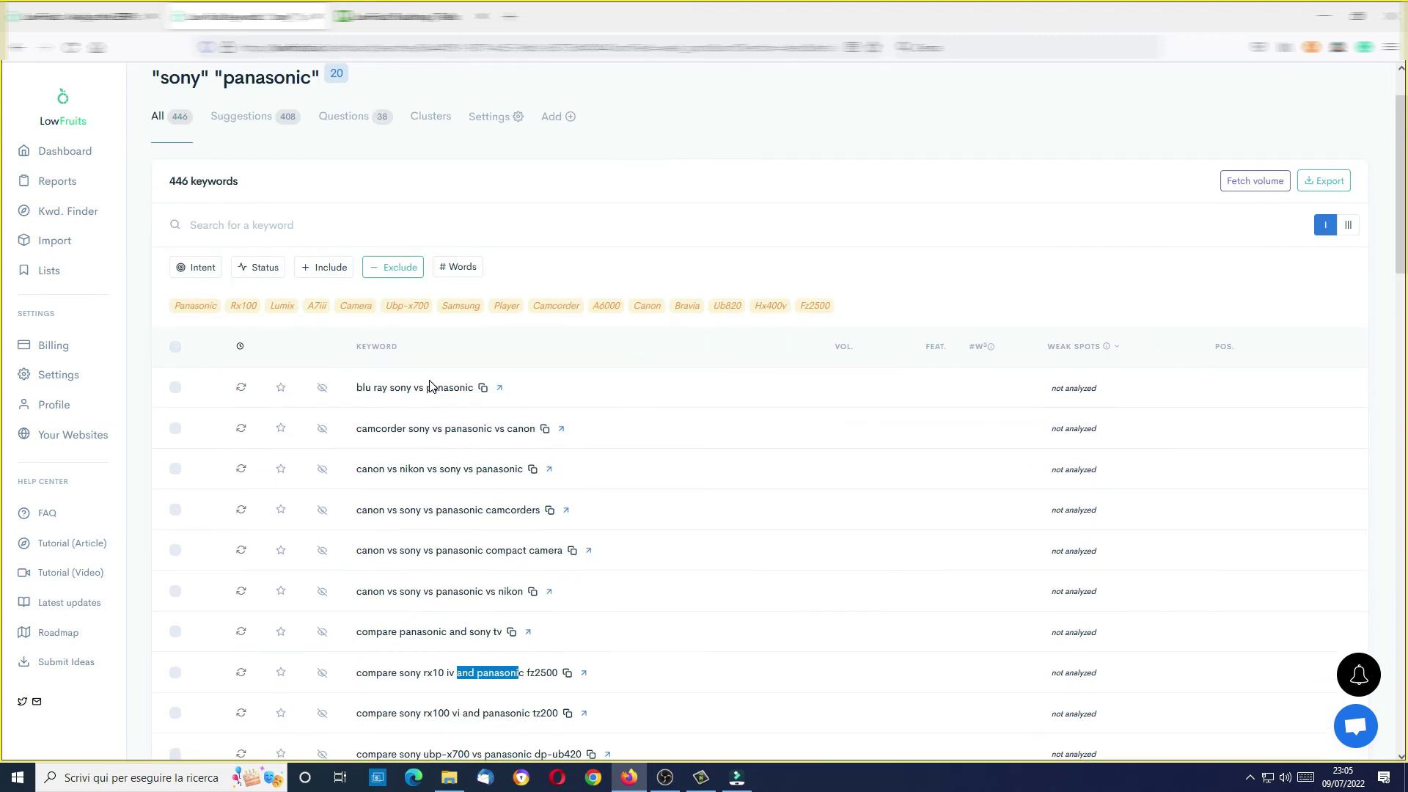
# Step: Examine the rest of the first page of "sony" "panasonic" keywords, highlight "panasonic es de sony" and return to the start of the report
pyautogui.scroll(-10, 431, 386)
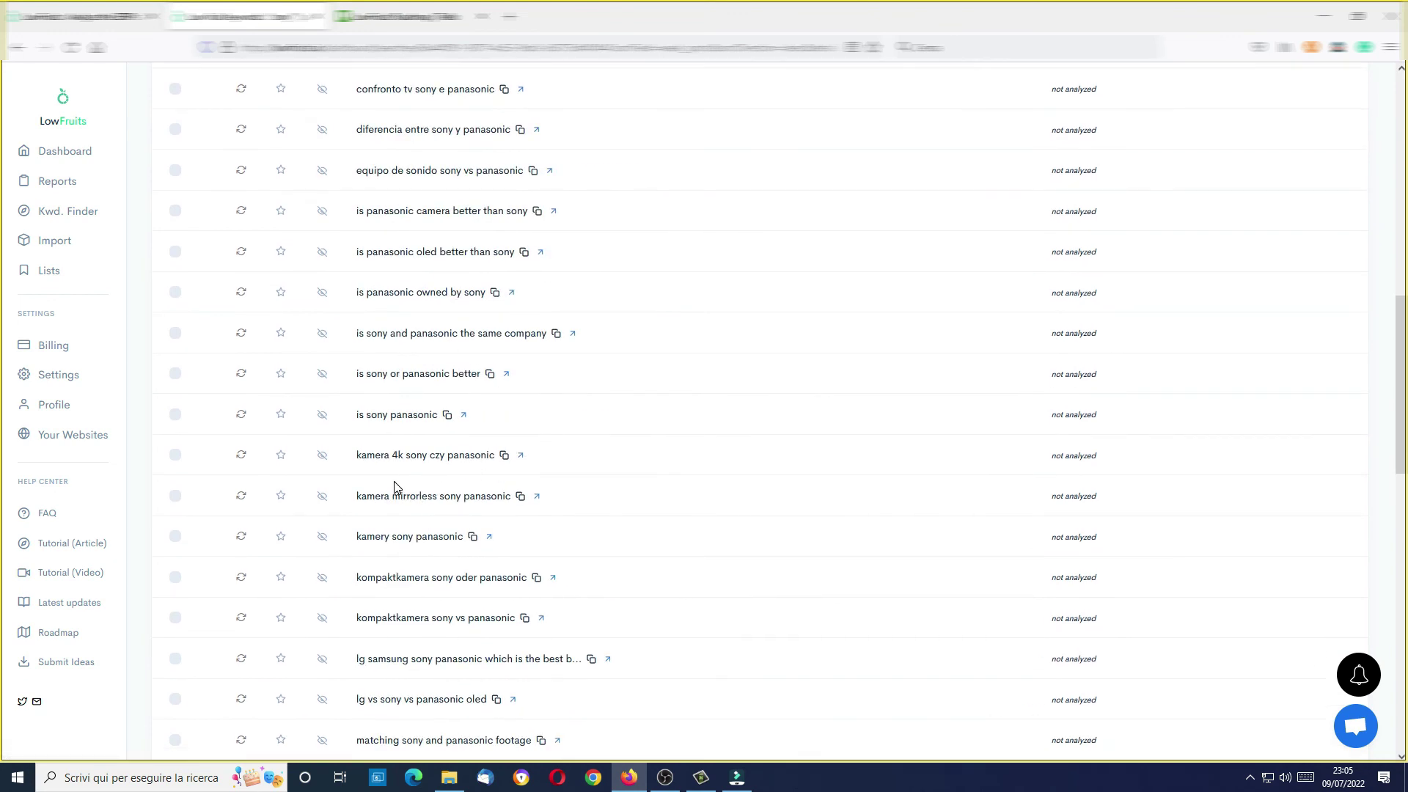
pyautogui.scroll(-3, 396, 484)
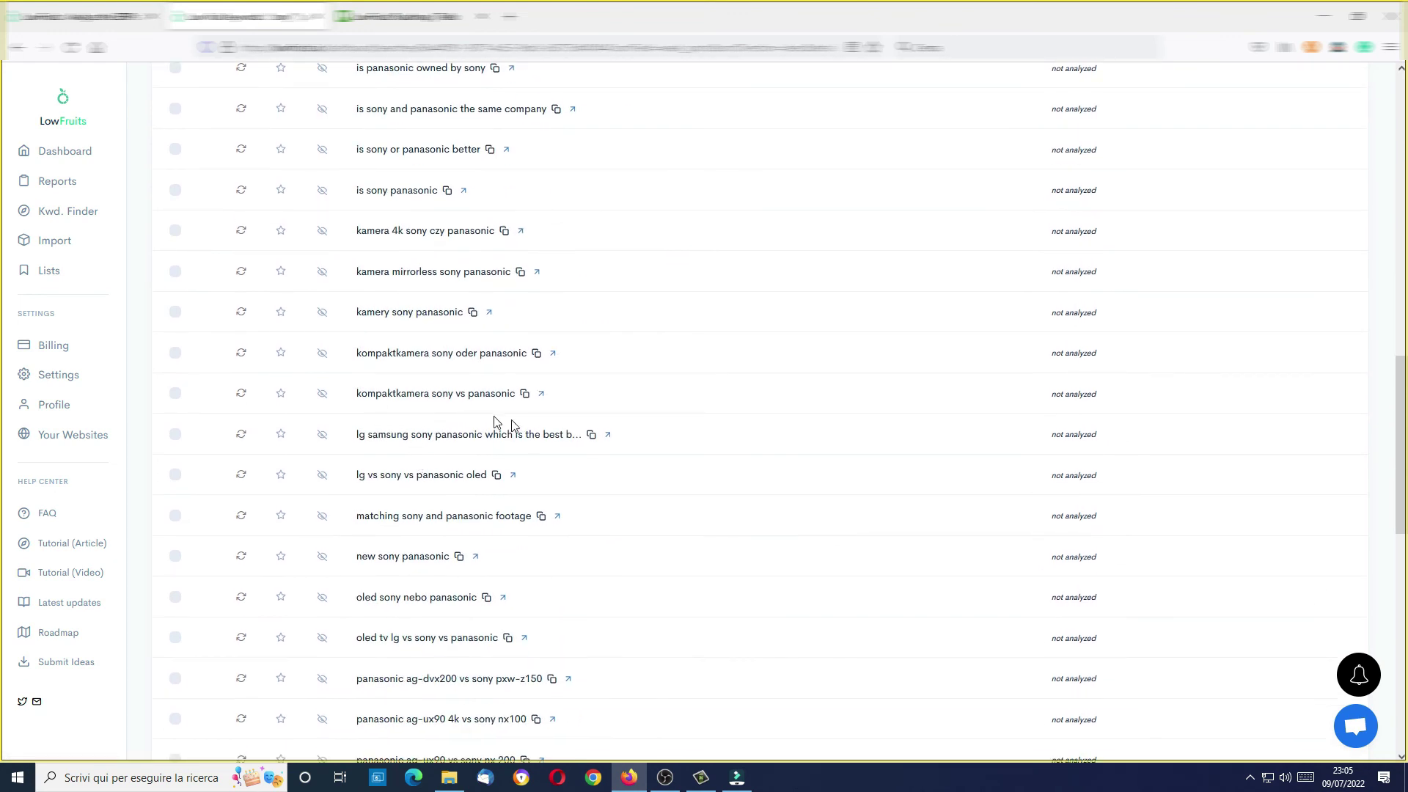
pyautogui.scroll(-5, 507, 473)
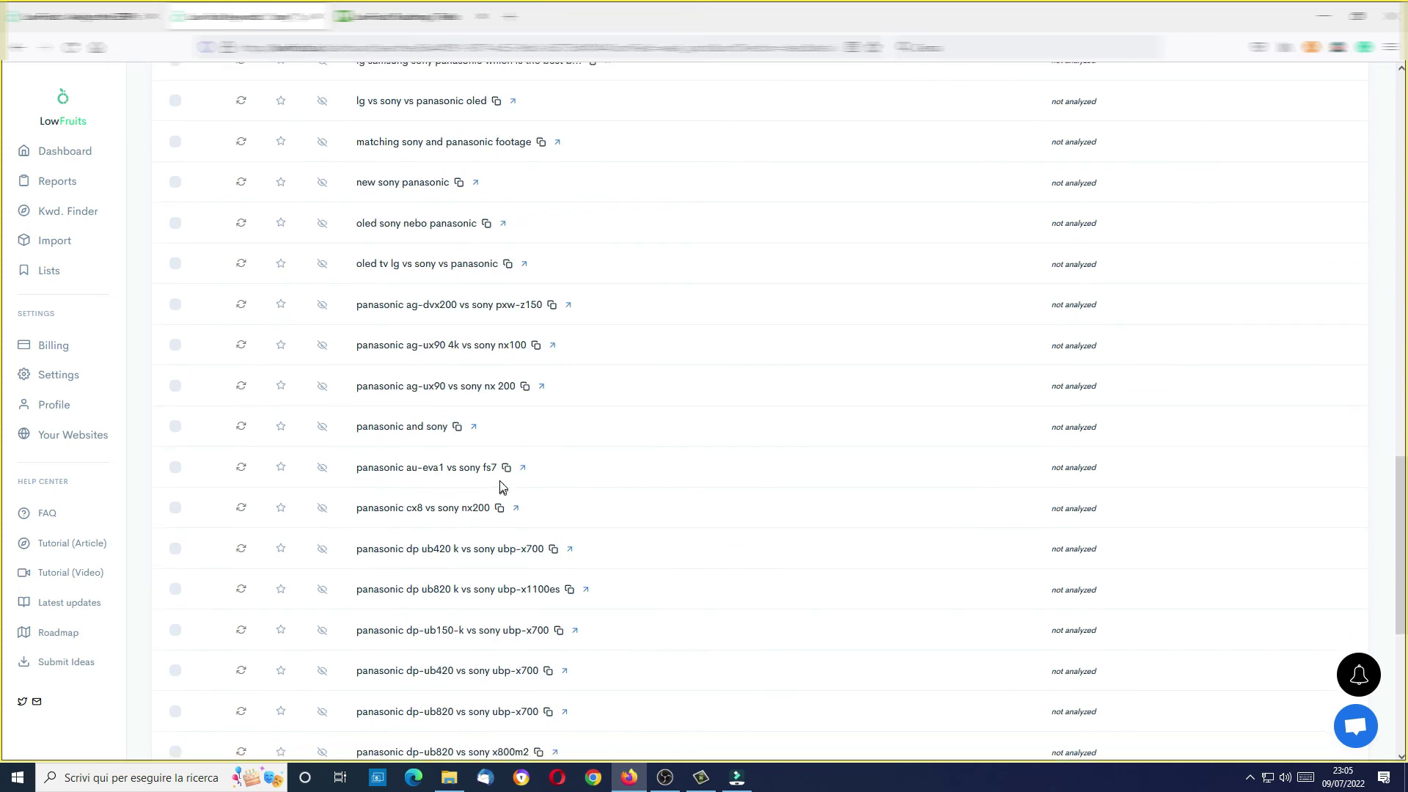
pyautogui.scroll(-5, 503, 488)
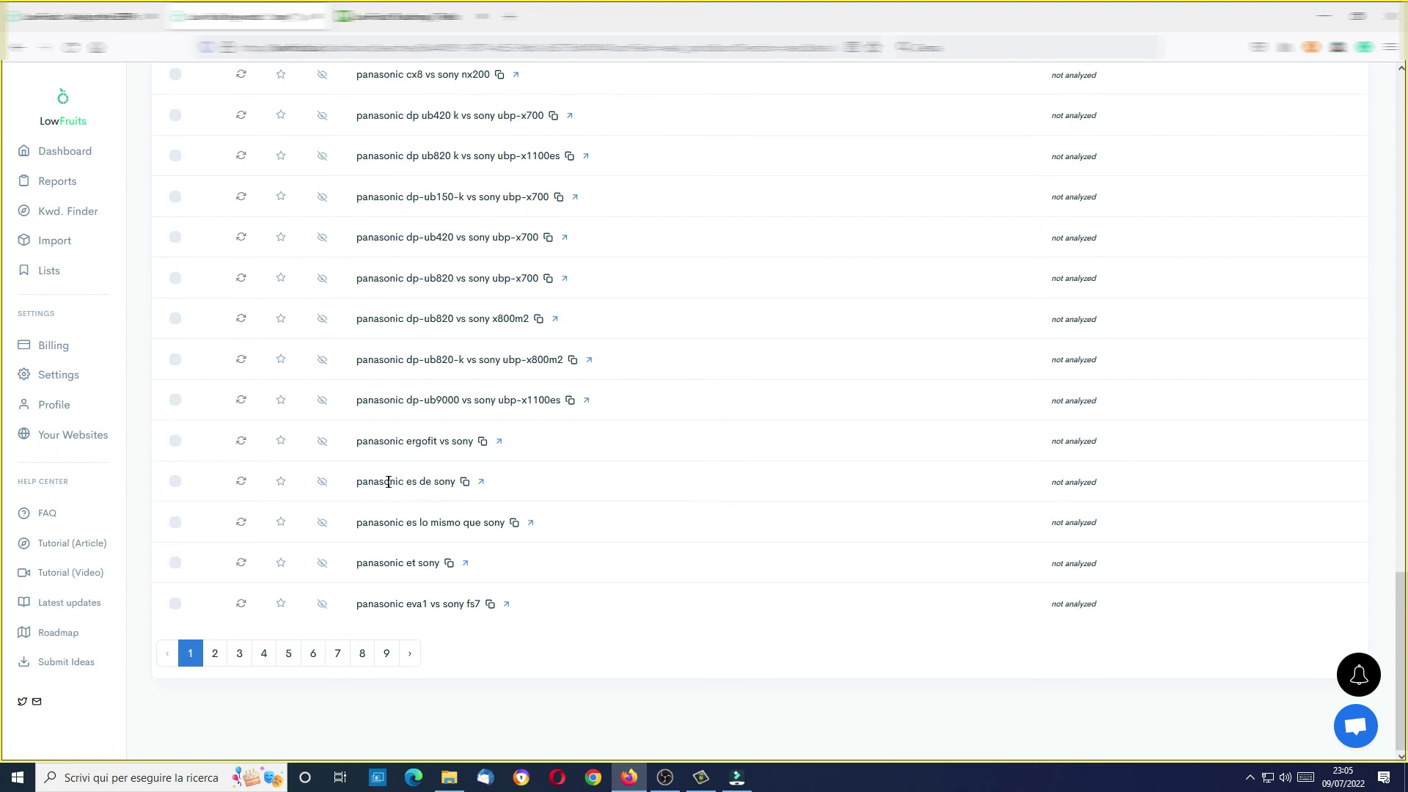
pyautogui.moveTo(358, 483); pyautogui.dragTo(452, 482)
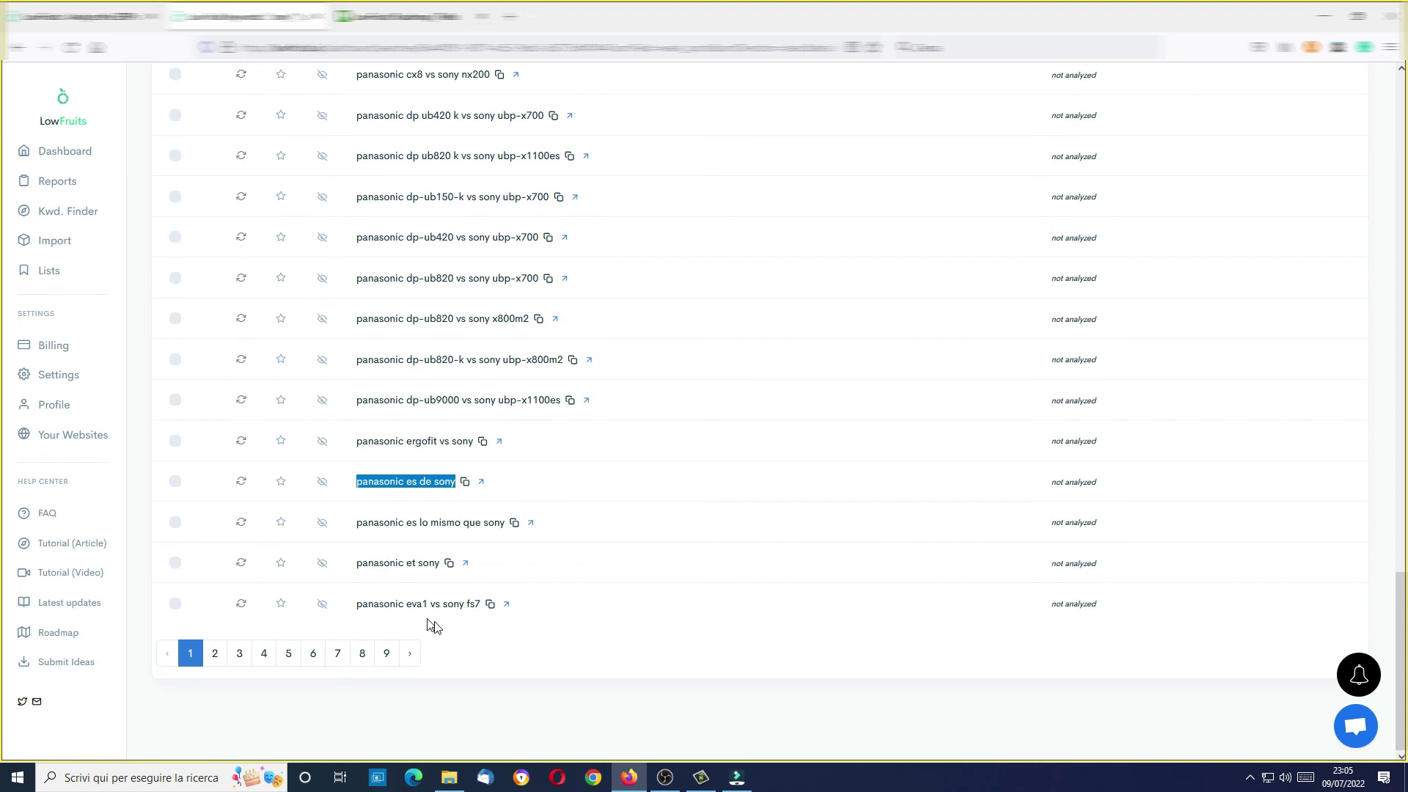
pyautogui.scroll(10, 569, 576)
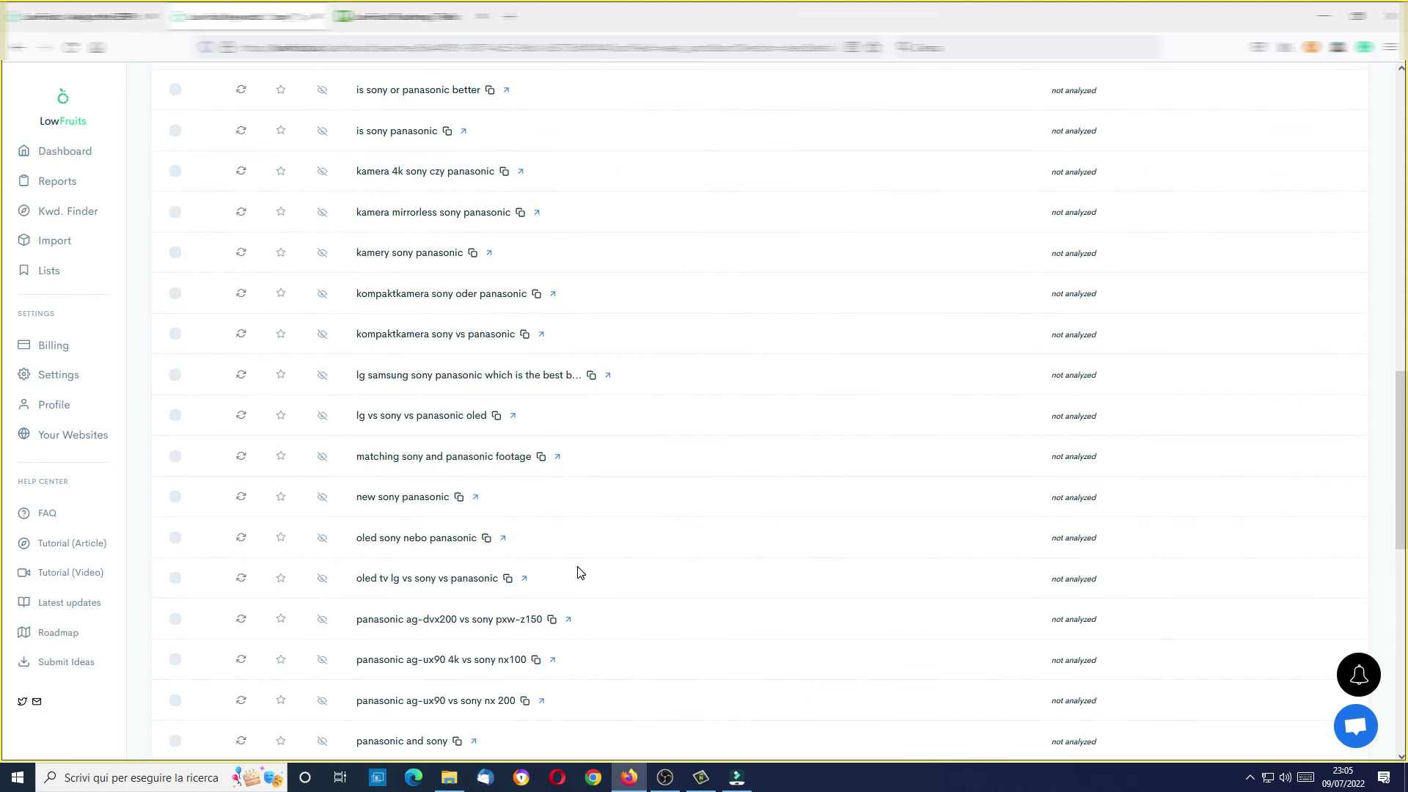
pyautogui.scroll(7, 580, 572)
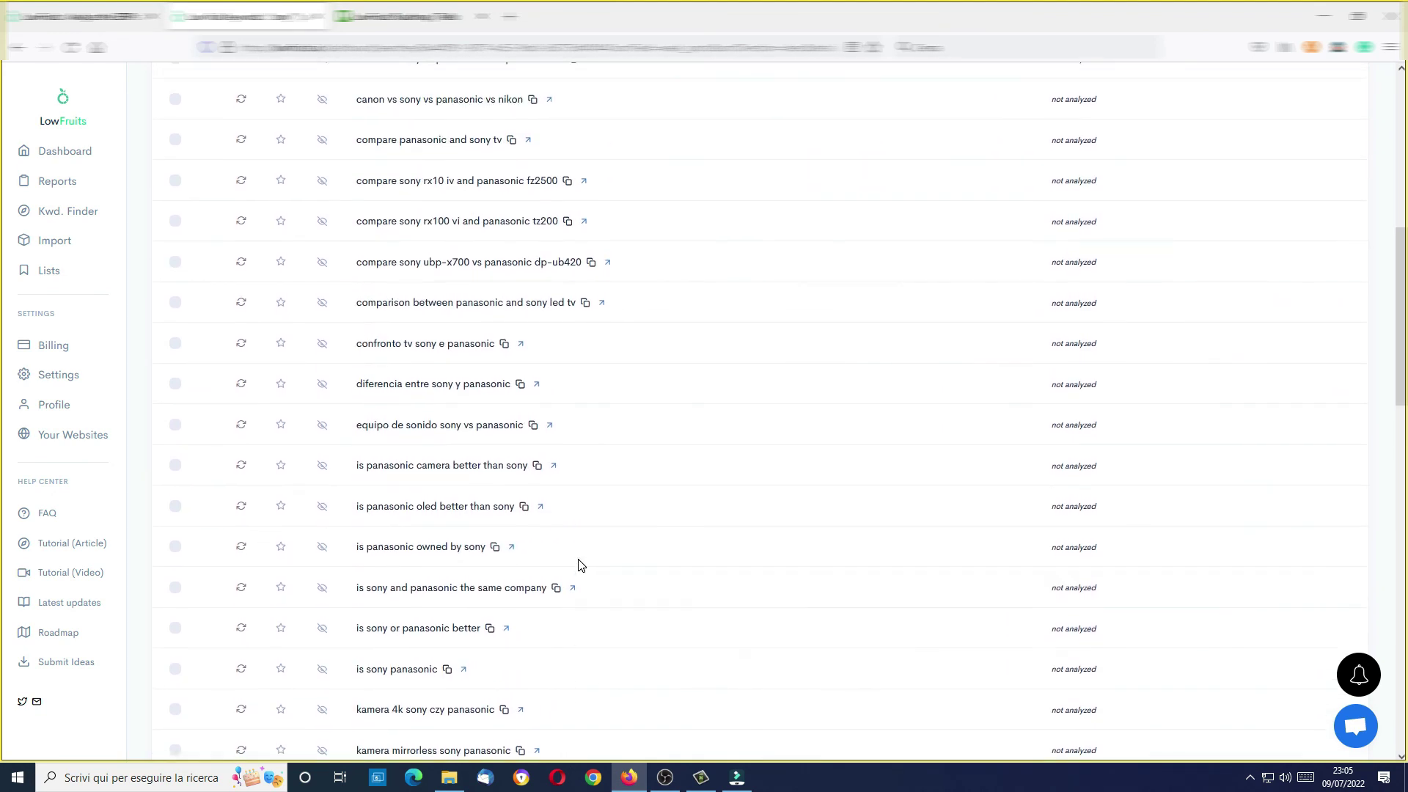
pyautogui.scroll(8, 581, 565)
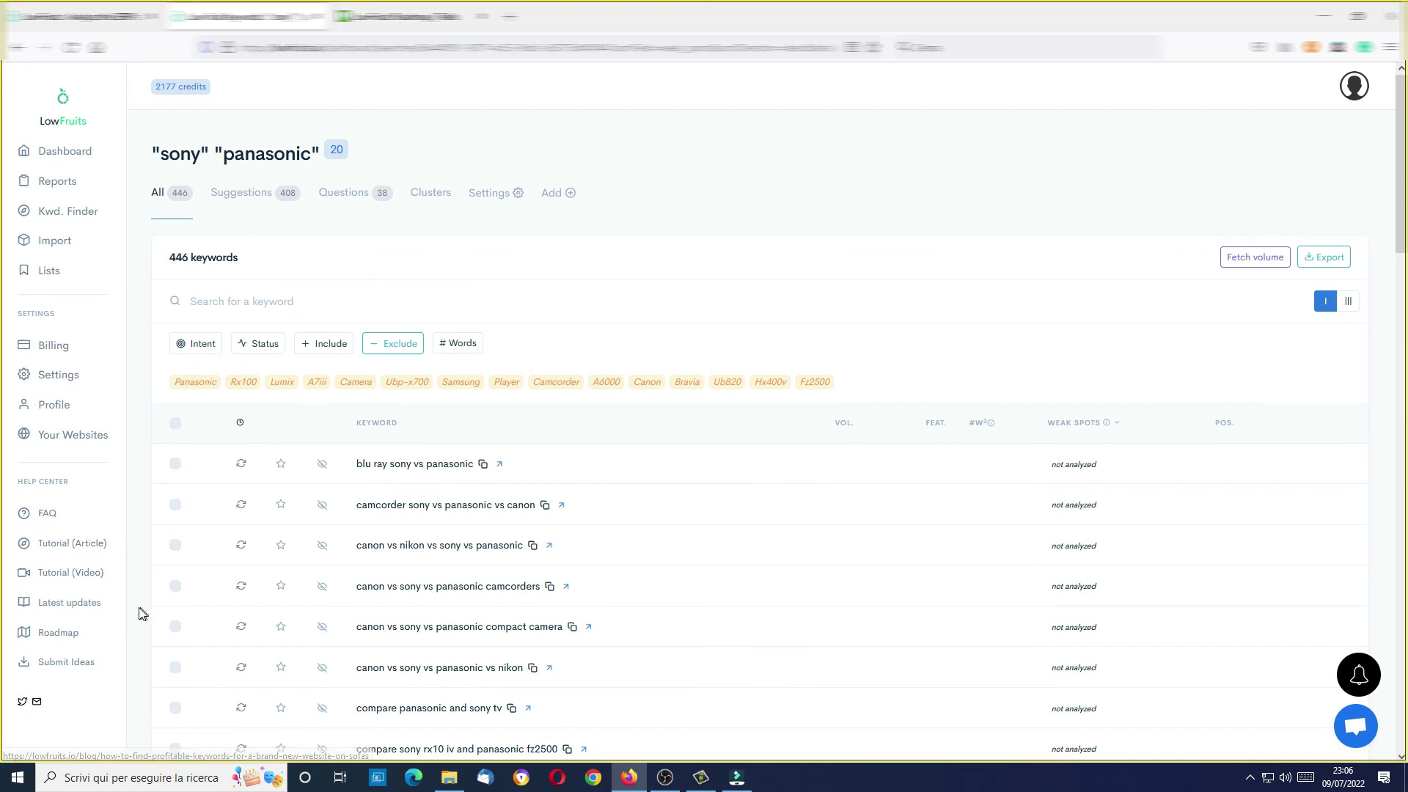
# Step: View the LowFruits Roadmap board on Trello and return to the "sony" "panasonic" report
pyautogui.click(73, 638)
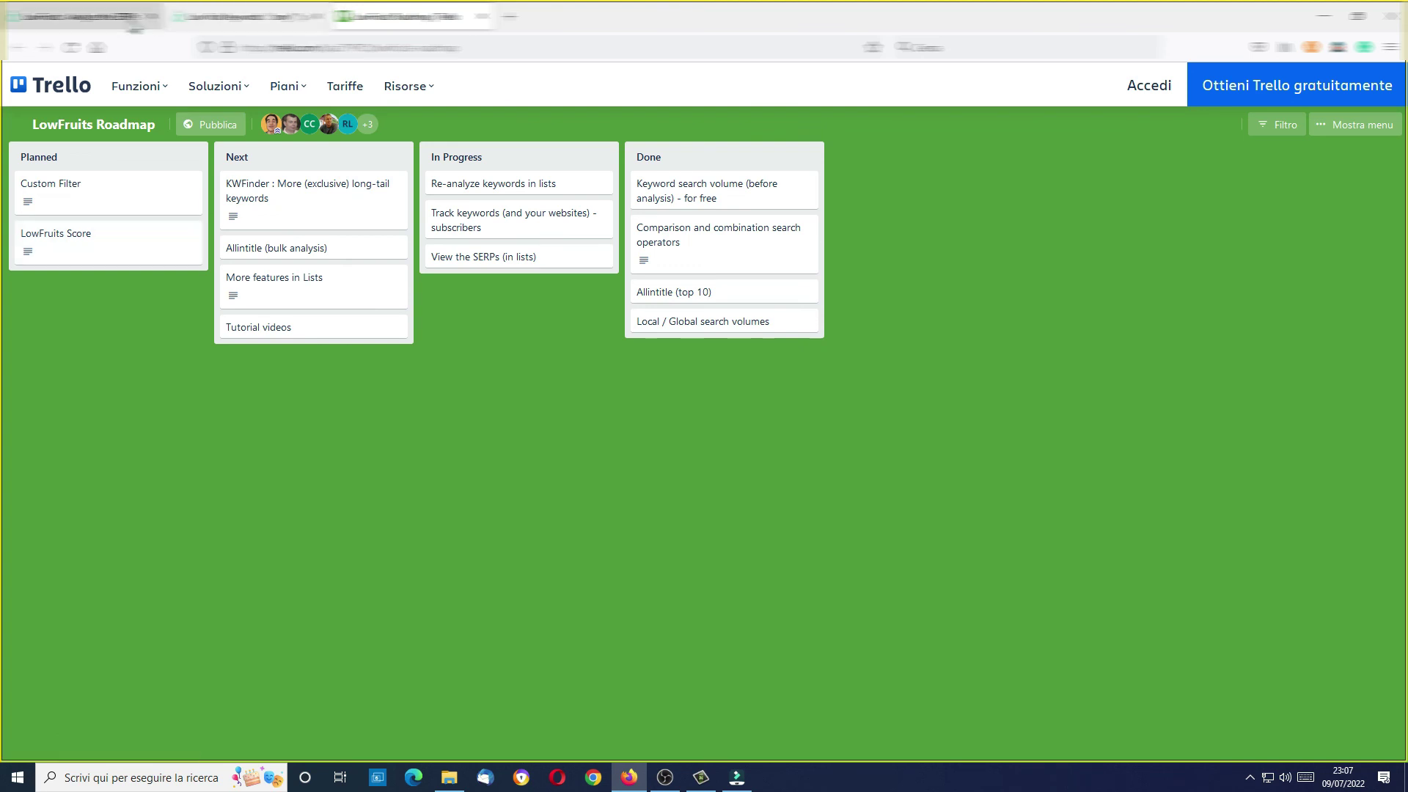
pyautogui.click(243, 16)
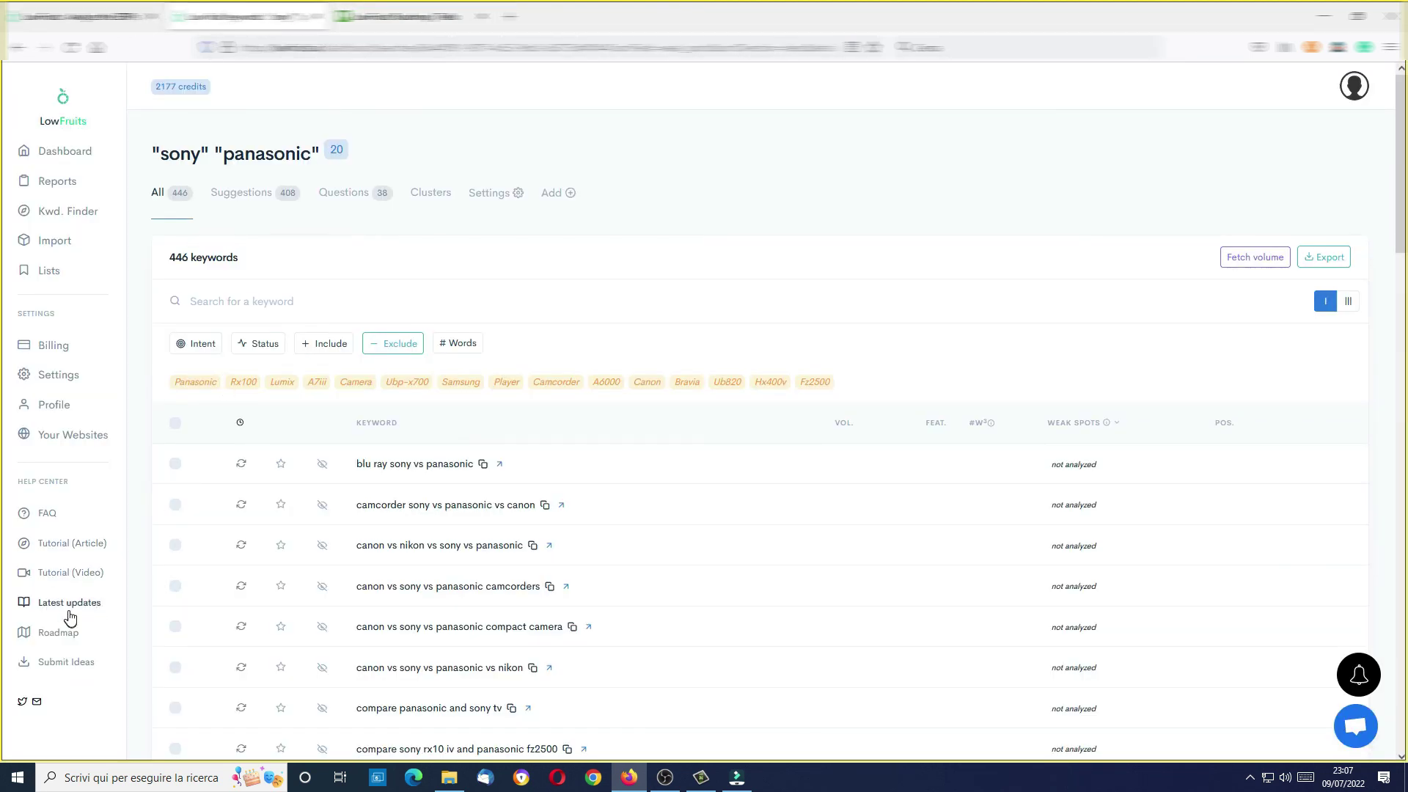
# Step: Review the billing options for credits and subscriptions, including the explanation of the boosted wildcard search for subscribers
pyautogui.click(49, 350)
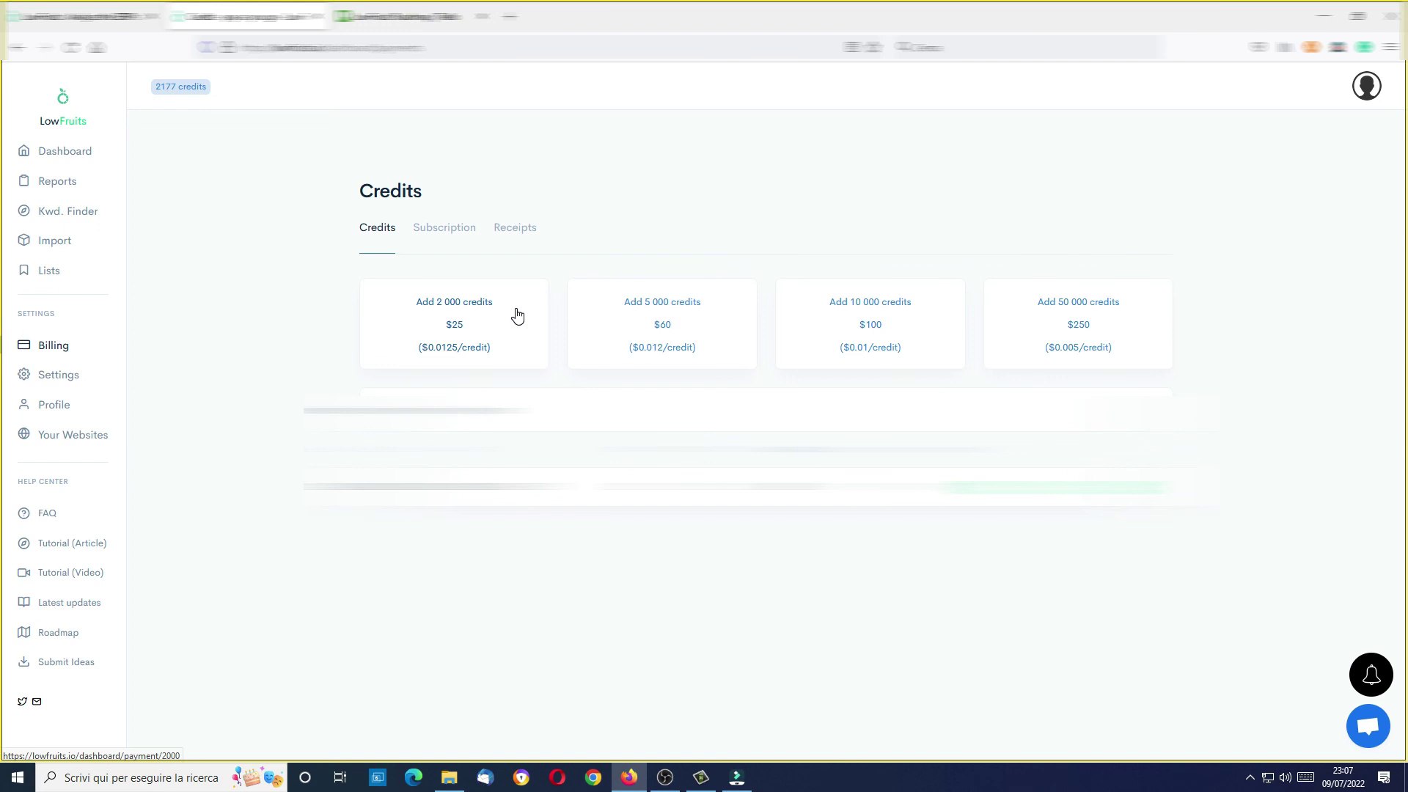
pyautogui.click(443, 233)
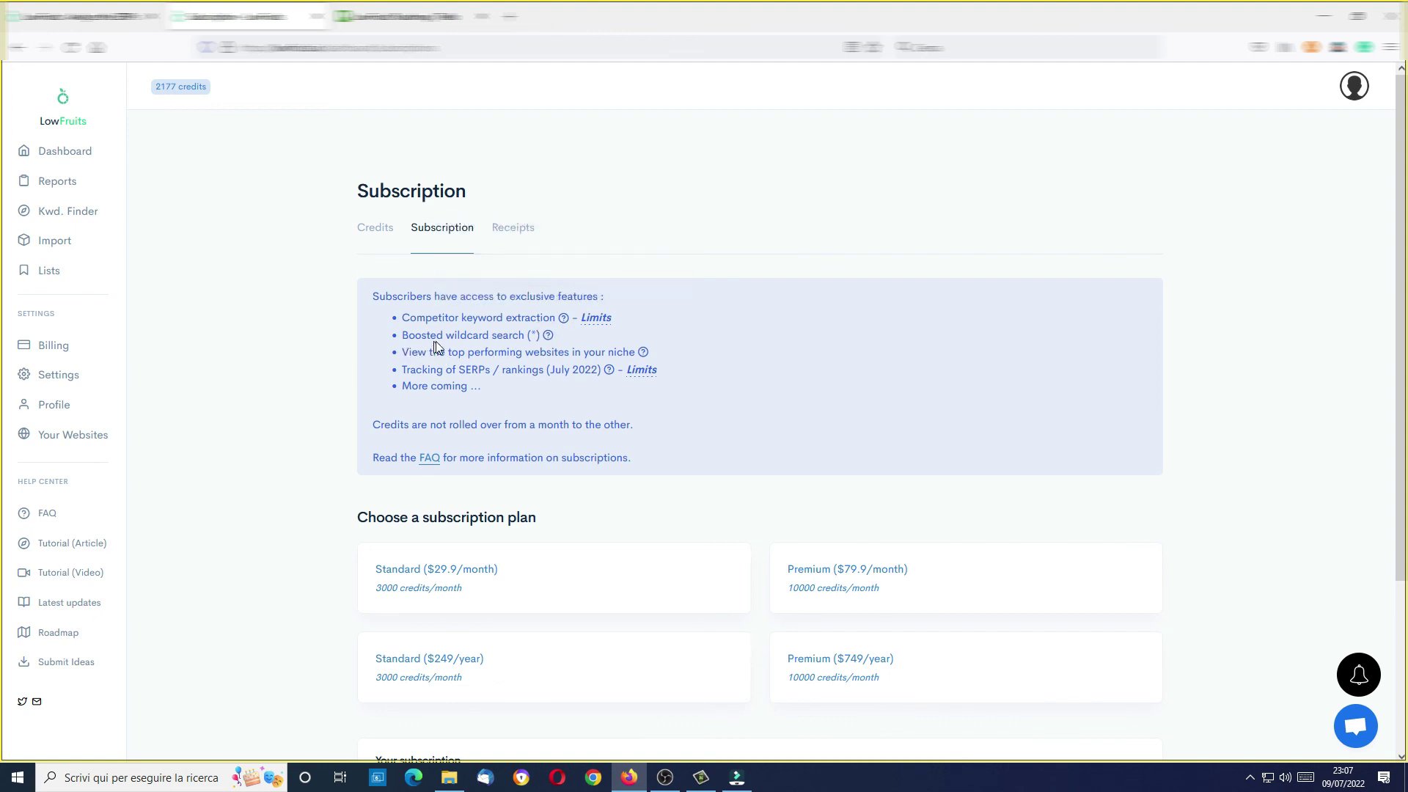
pyautogui.moveTo(550, 337)
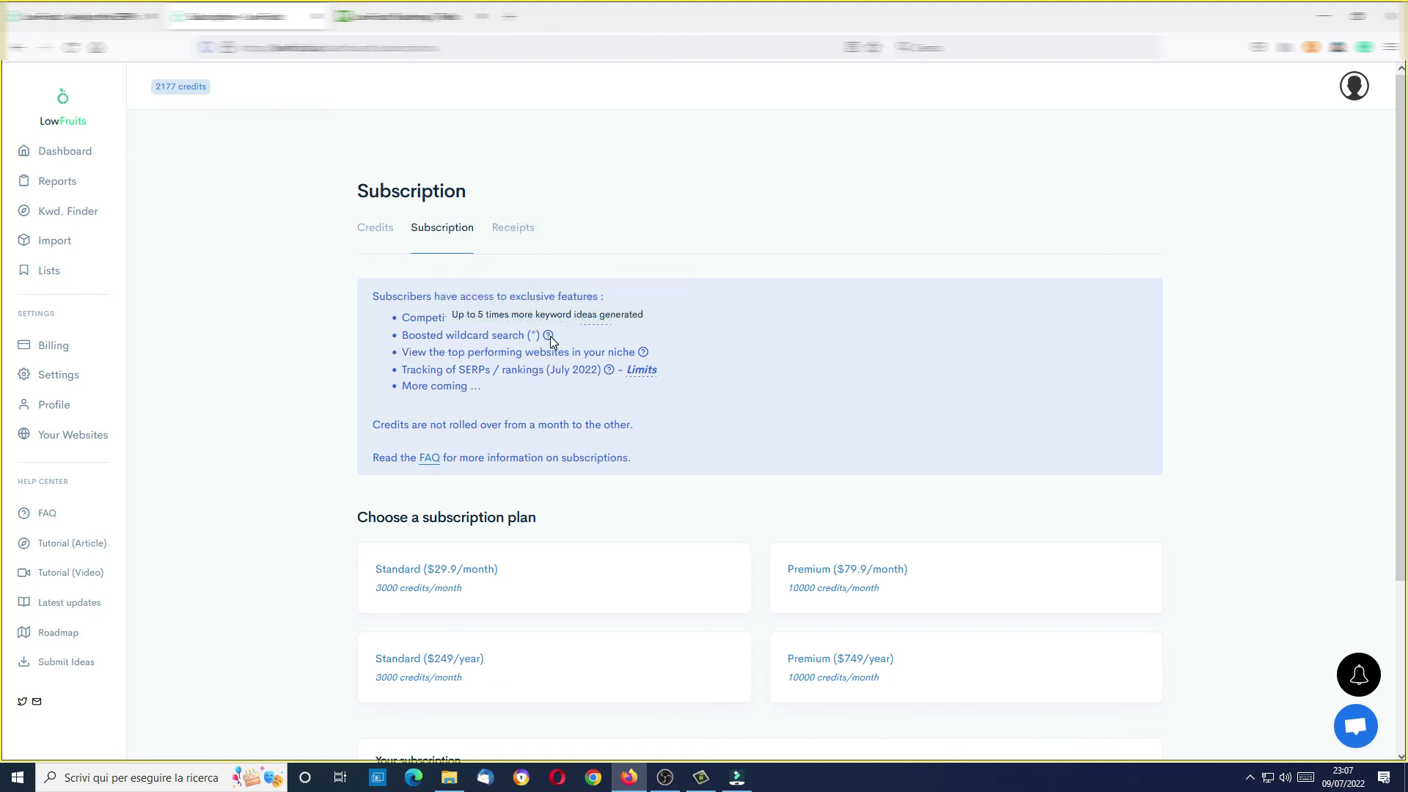